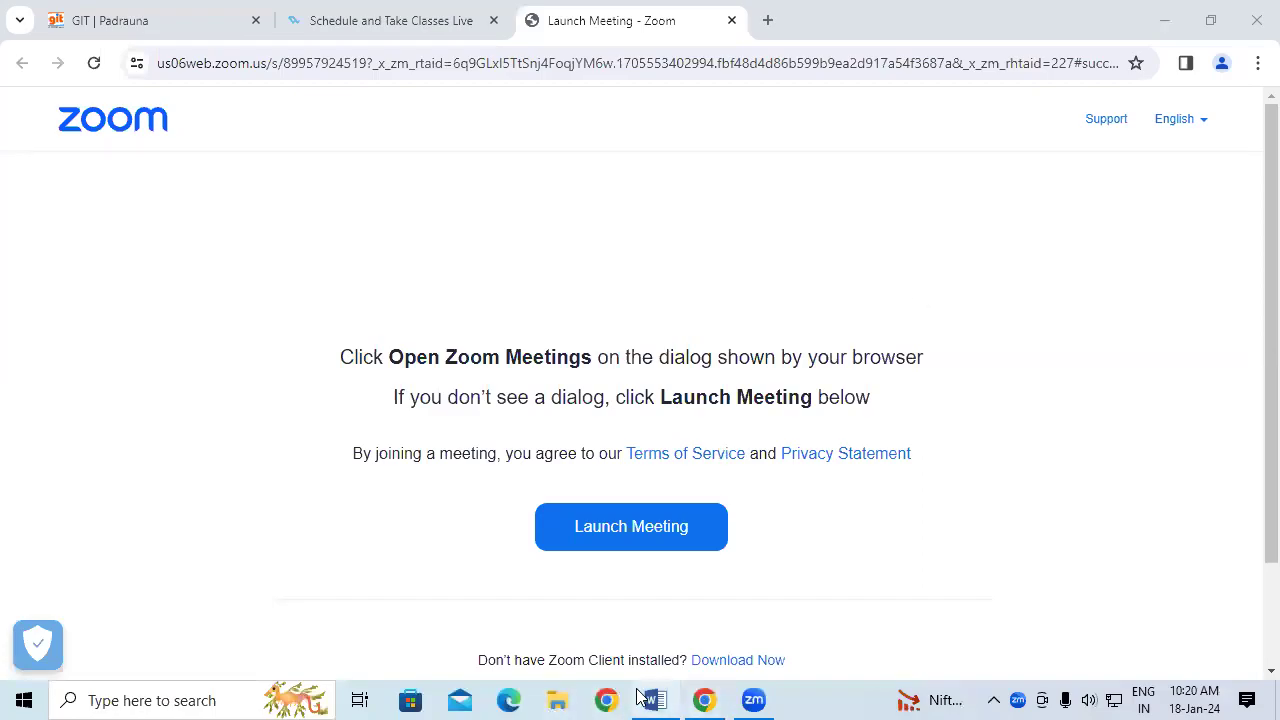
# Step: Bring the blank Document1 Word window to the front over the Zoom launch page
pyautogui.moveTo(655, 700)
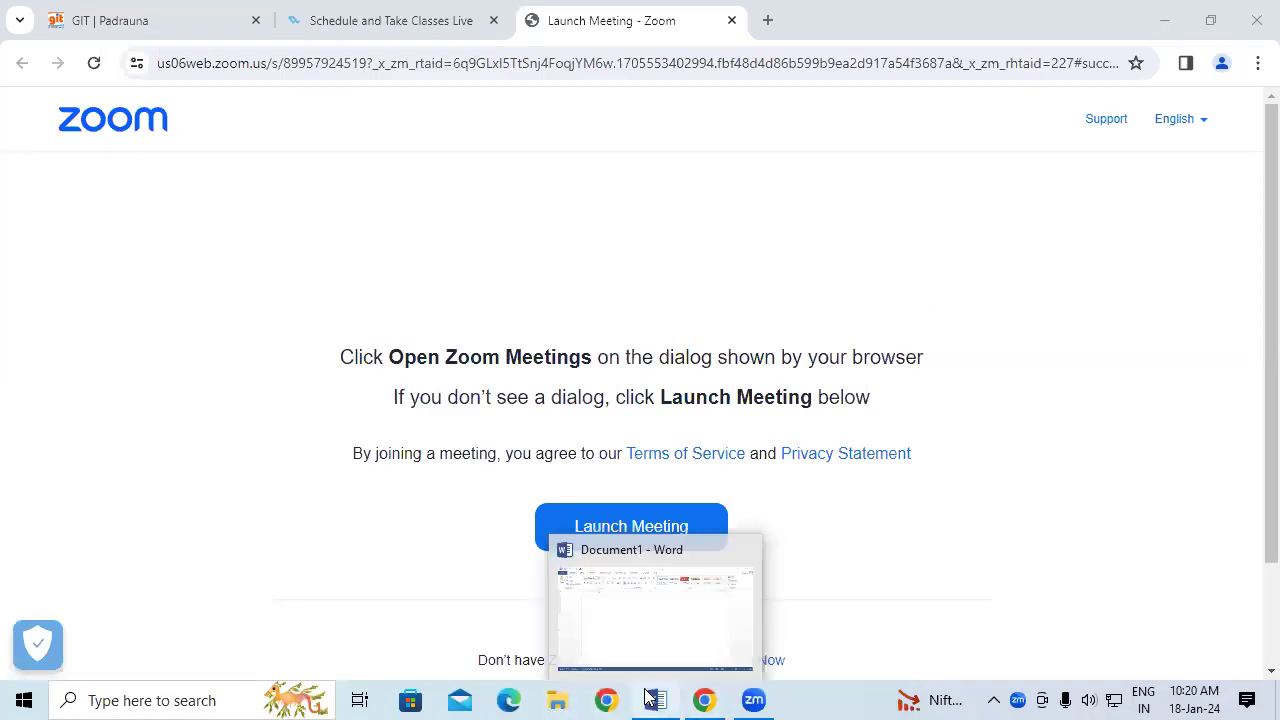
pyautogui.click(714, 595)
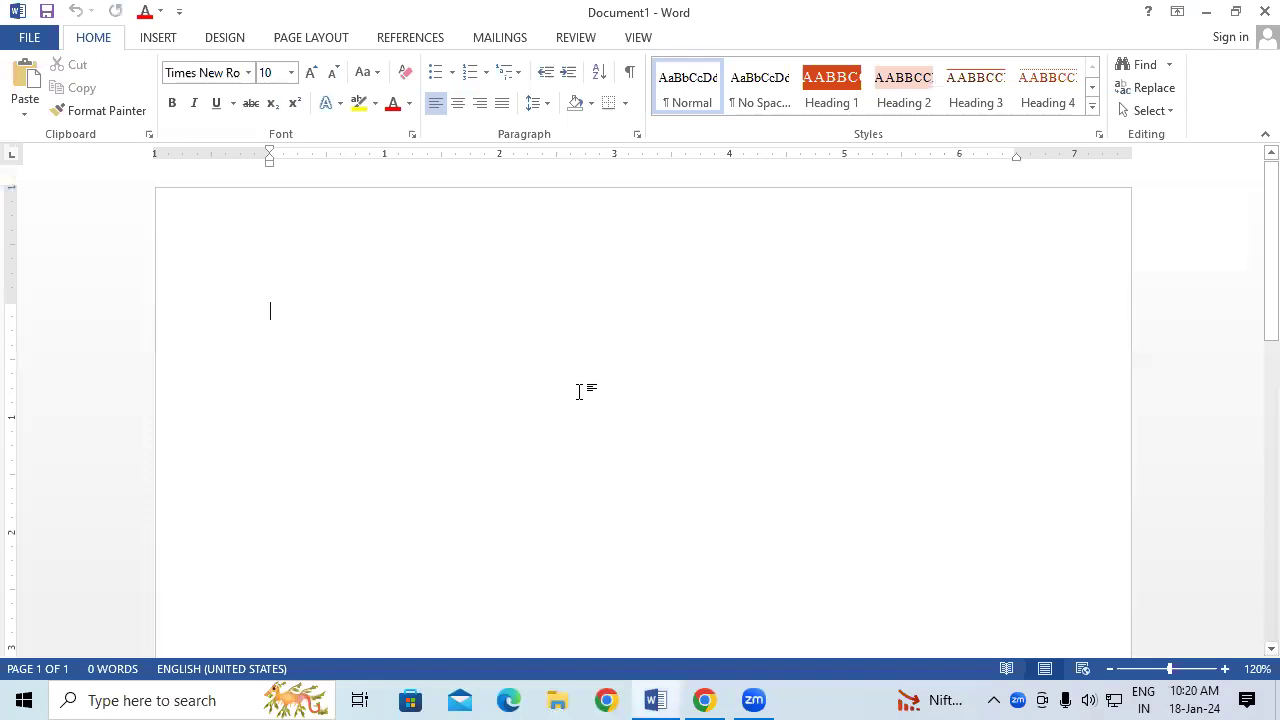
# Step: Show the Insert Table menu with its Excel Spreadsheet option in Document1
pyautogui.click(146, 38)
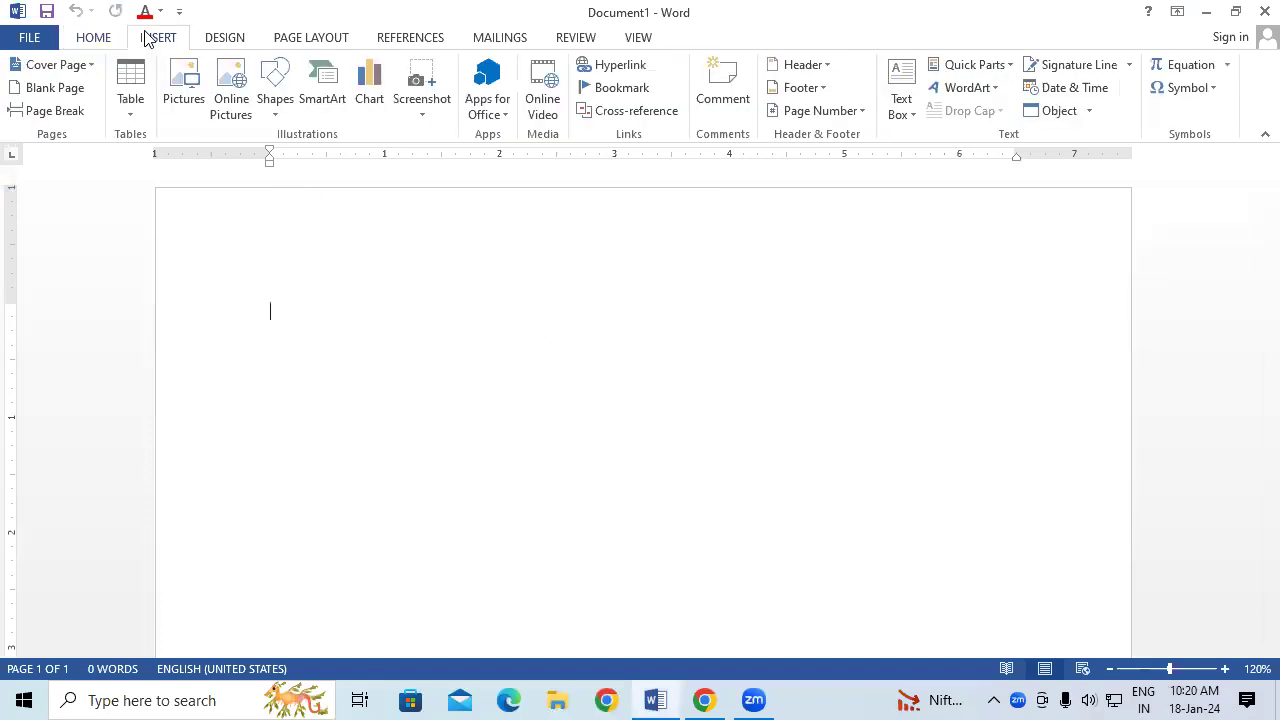
pyautogui.click(120, 100)
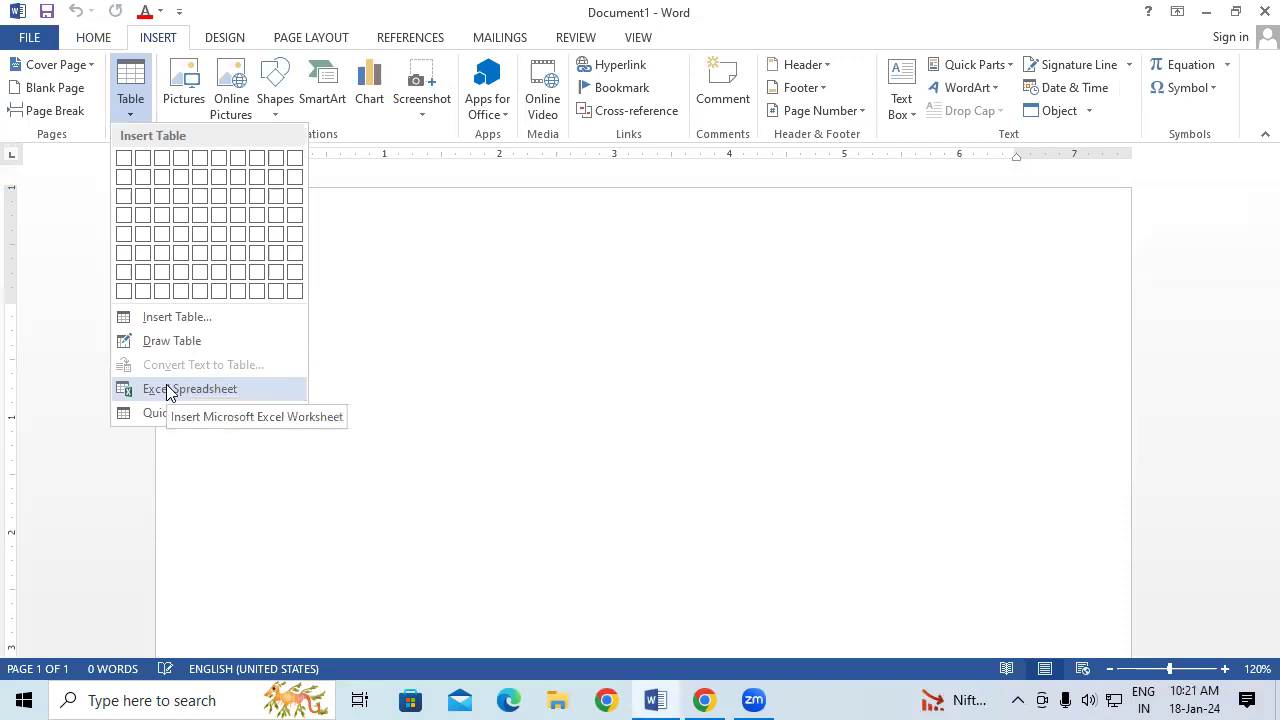
# Step: Embed a blank seven-column, ten-row Excel spreadsheet object and return to normal editing
pyautogui.click(168, 391)
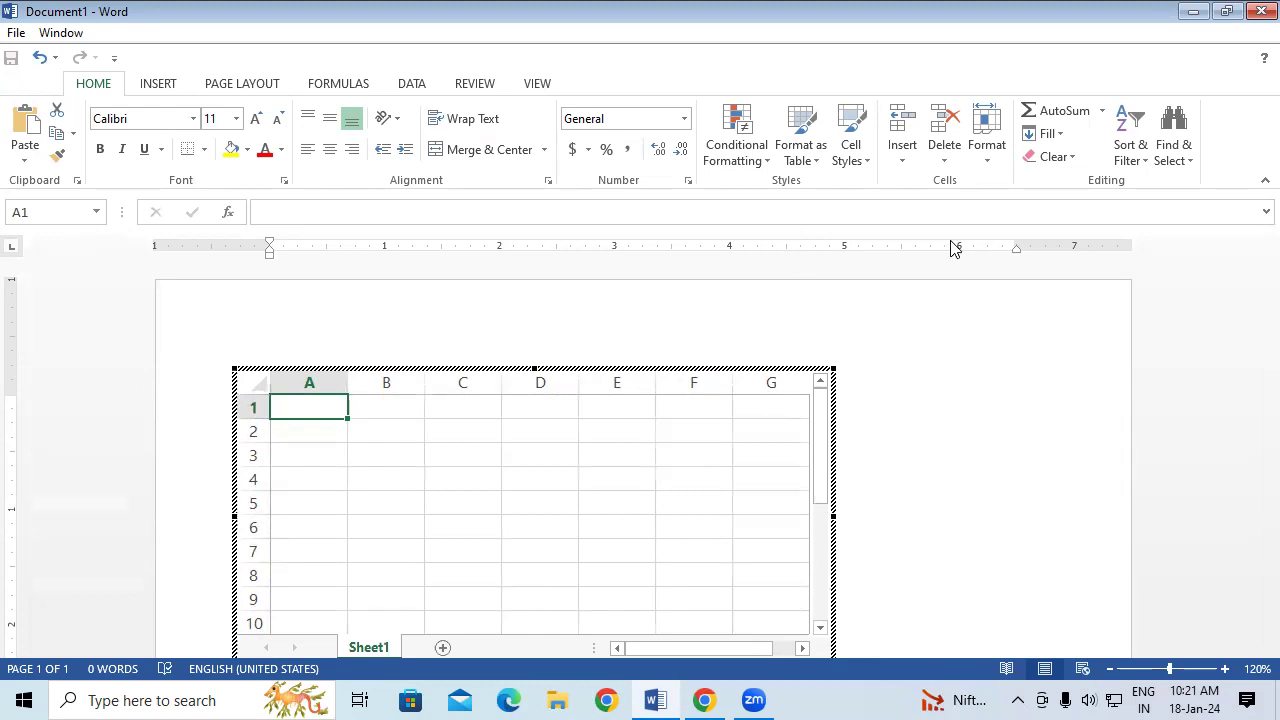
pyautogui.click(1010, 364)
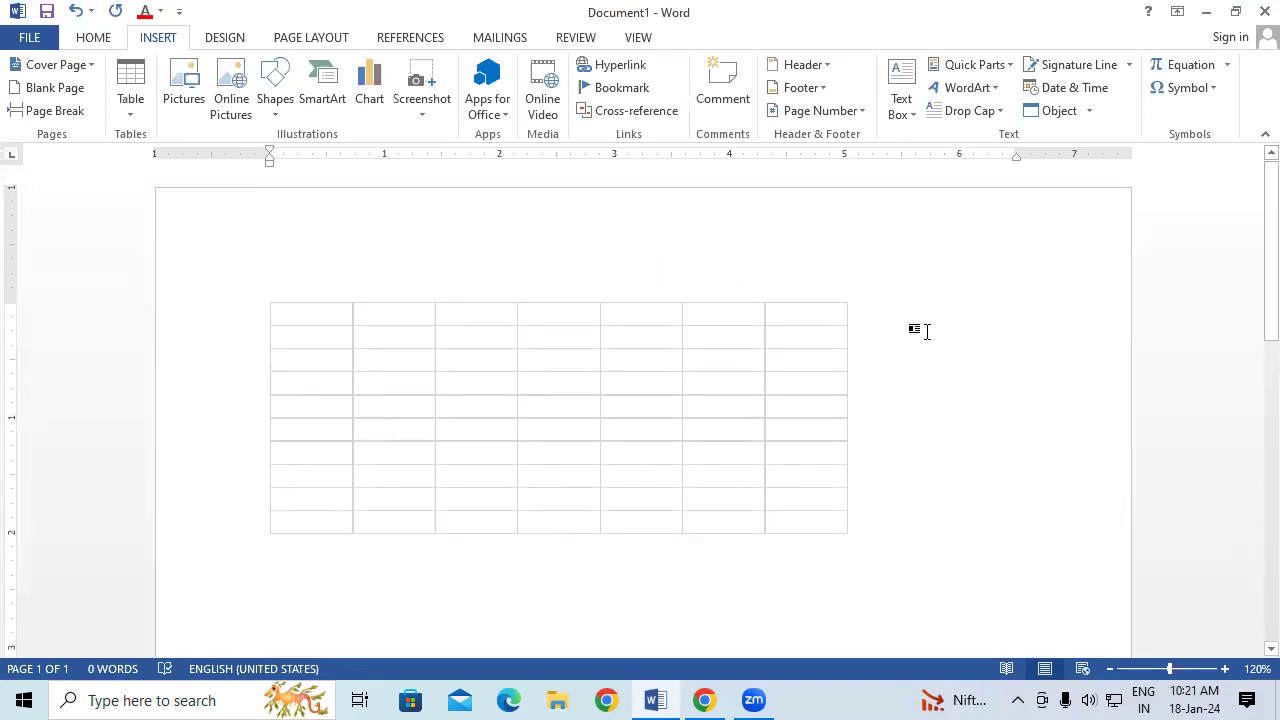
# Step: Drag the embedded worksheet's right edge to widen it to nine columns, A through I
pyautogui.click(655, 402)
pyautogui.doubleClick(655, 402)
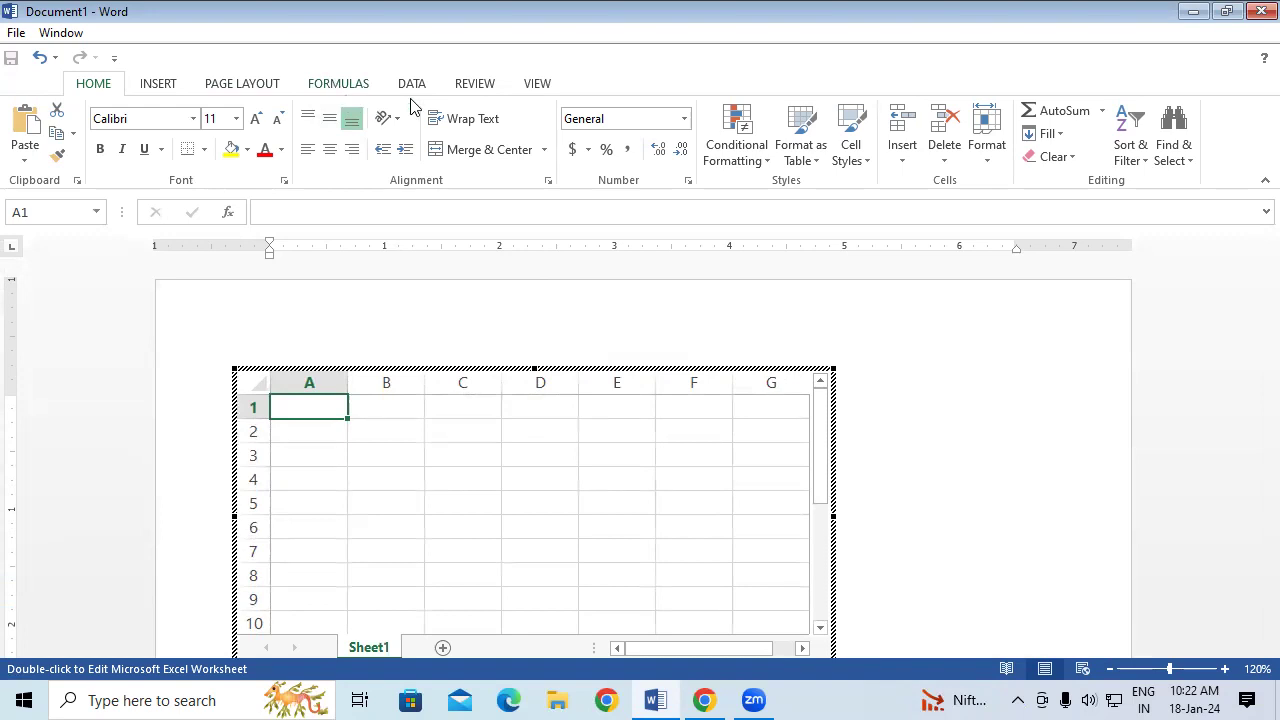
pyautogui.click(978, 392)
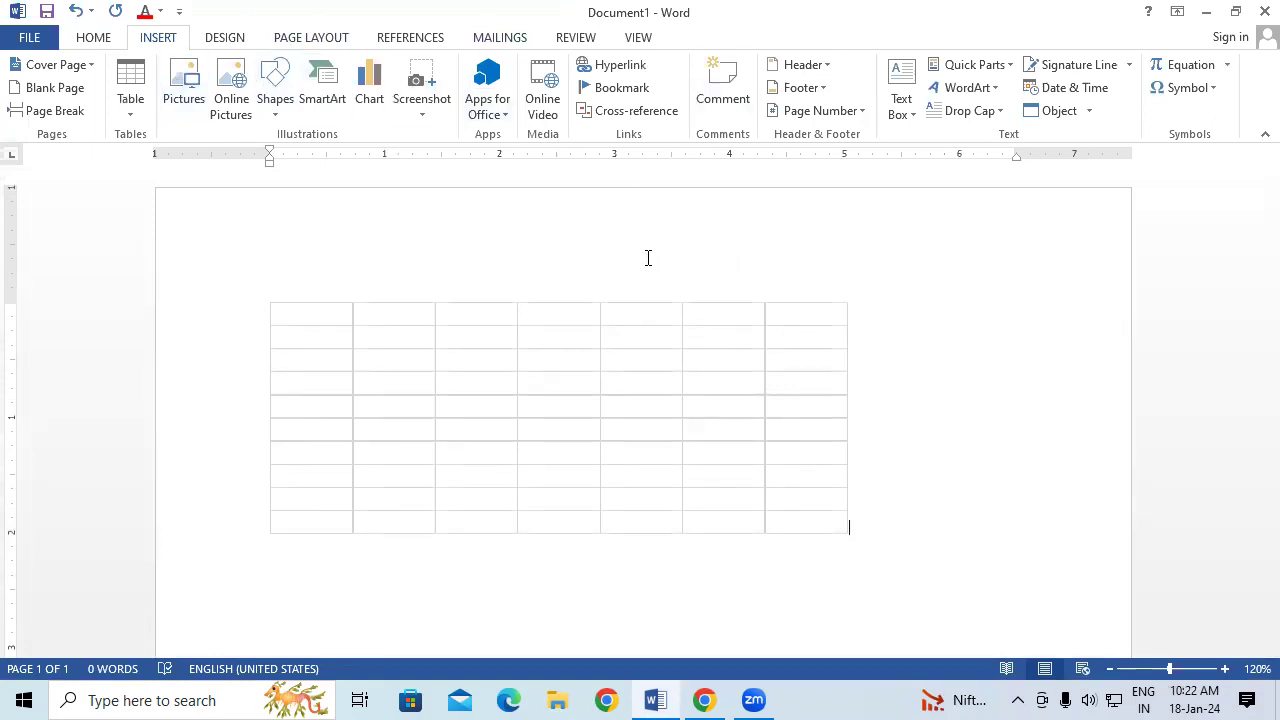
pyautogui.doubleClick(634, 380)
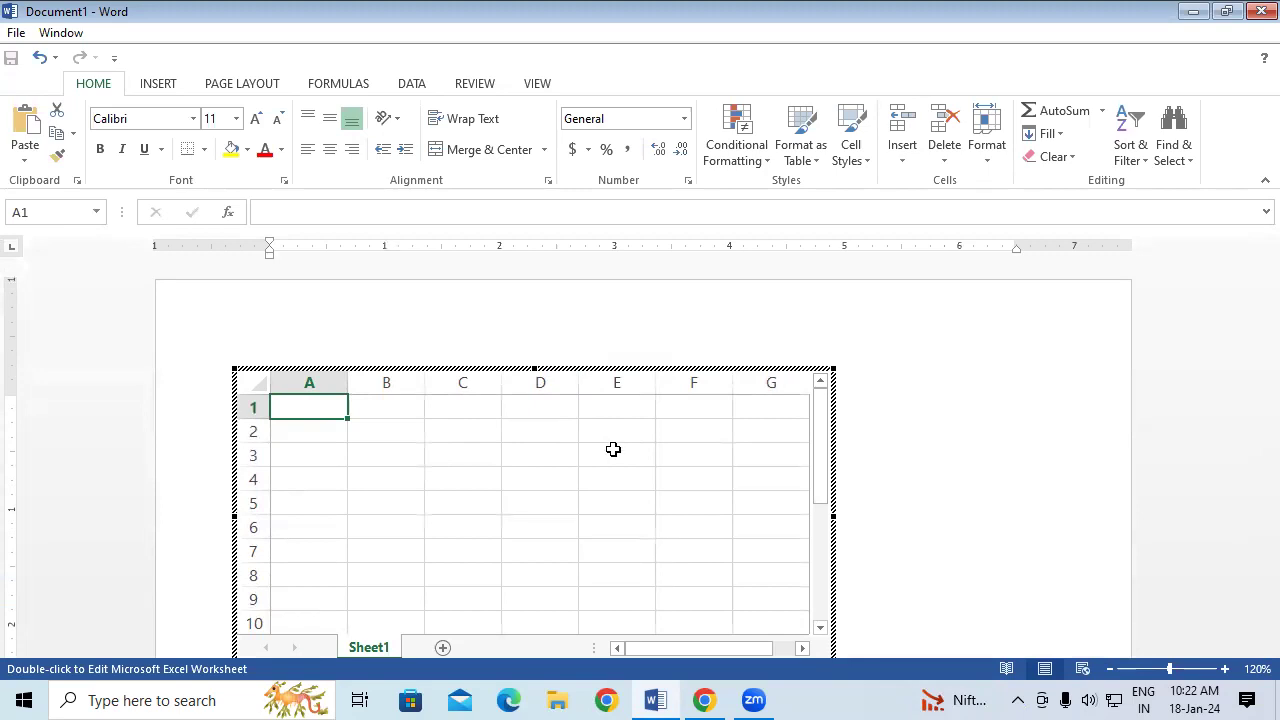
pyautogui.click(1053, 497)
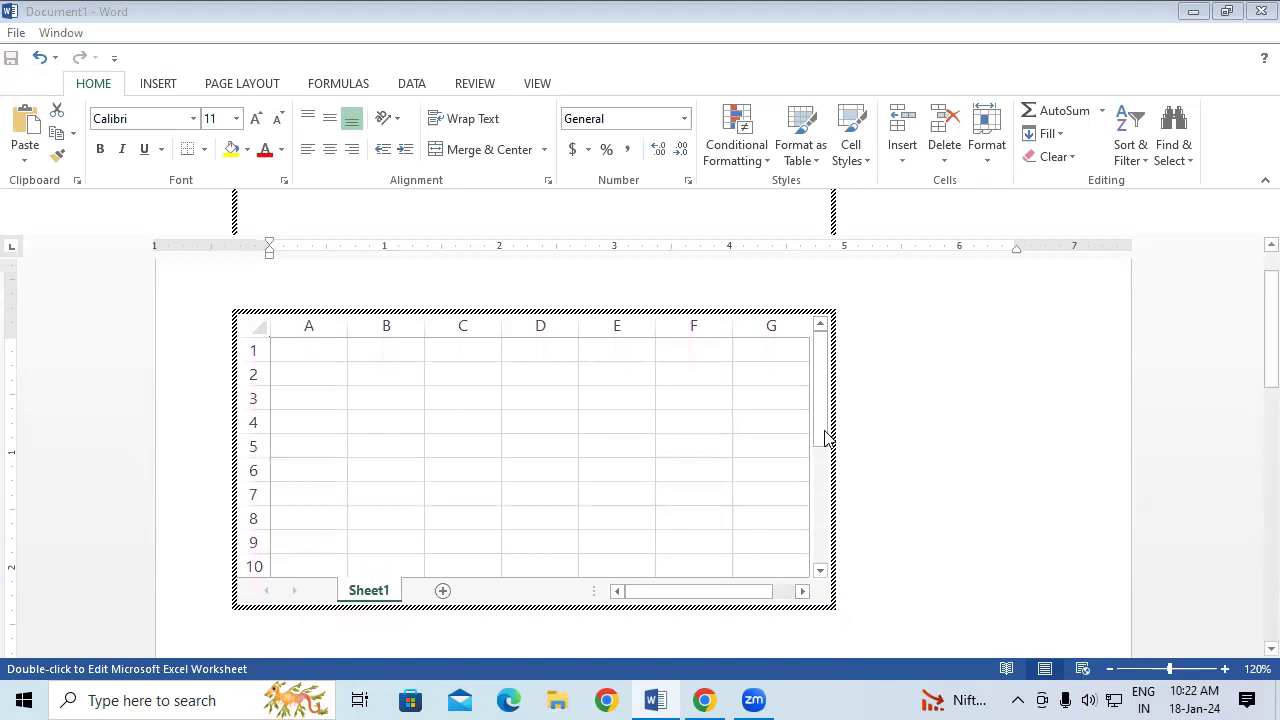
pyautogui.click(750, 376)
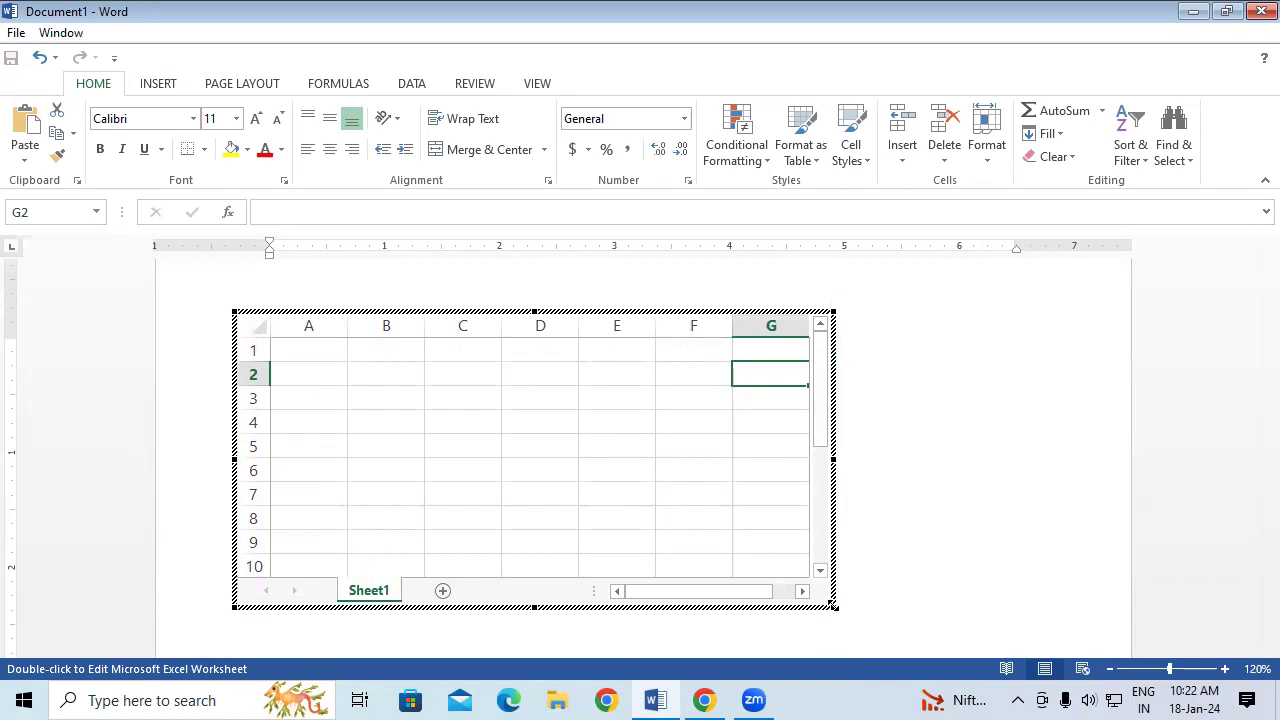
pyautogui.moveTo(833, 605); pyautogui.dragTo(997, 609)
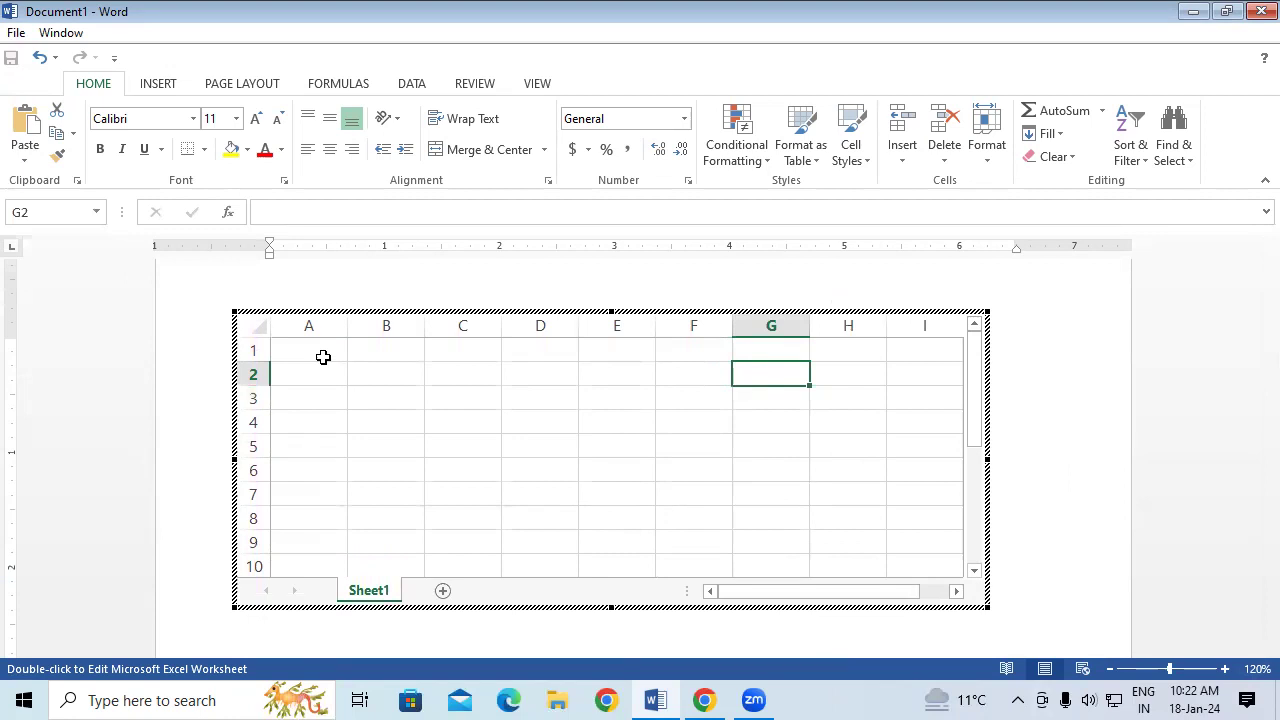
pyautogui.click(1031, 371)
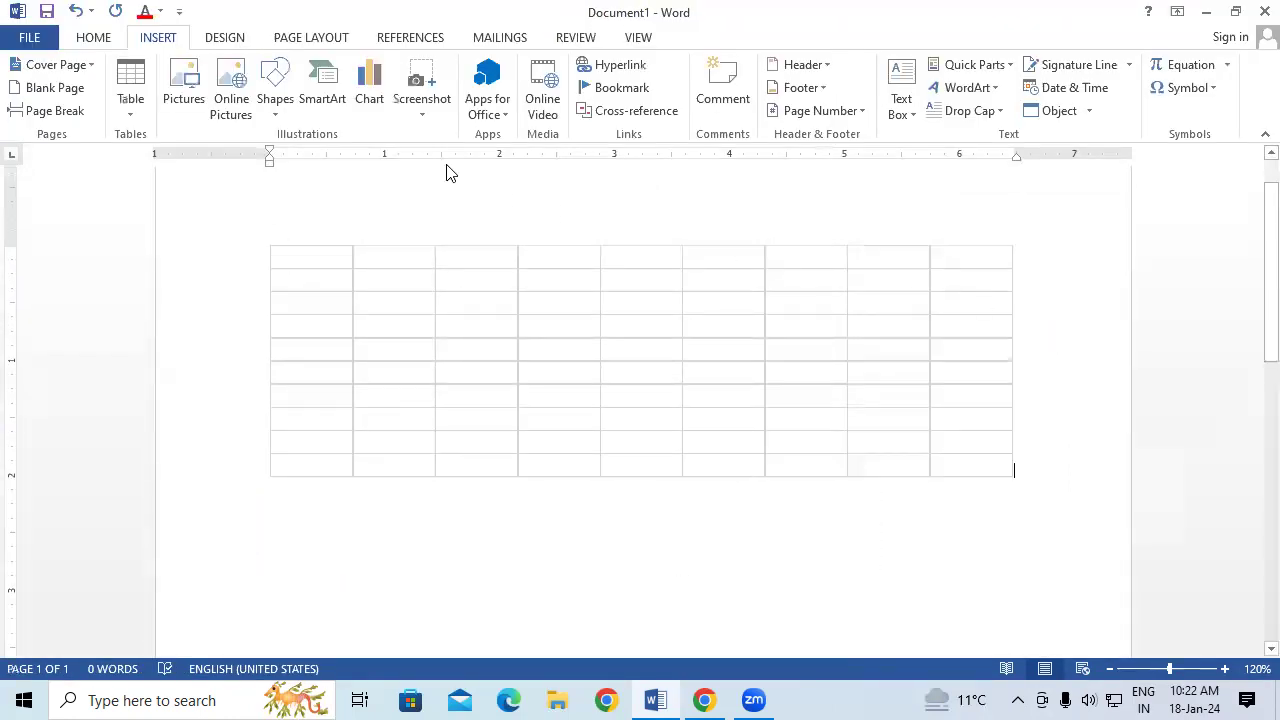
# Step: Switch the page to Landscape orientation and reopen the embedded worksheet for editing
pyautogui.click(318, 40)
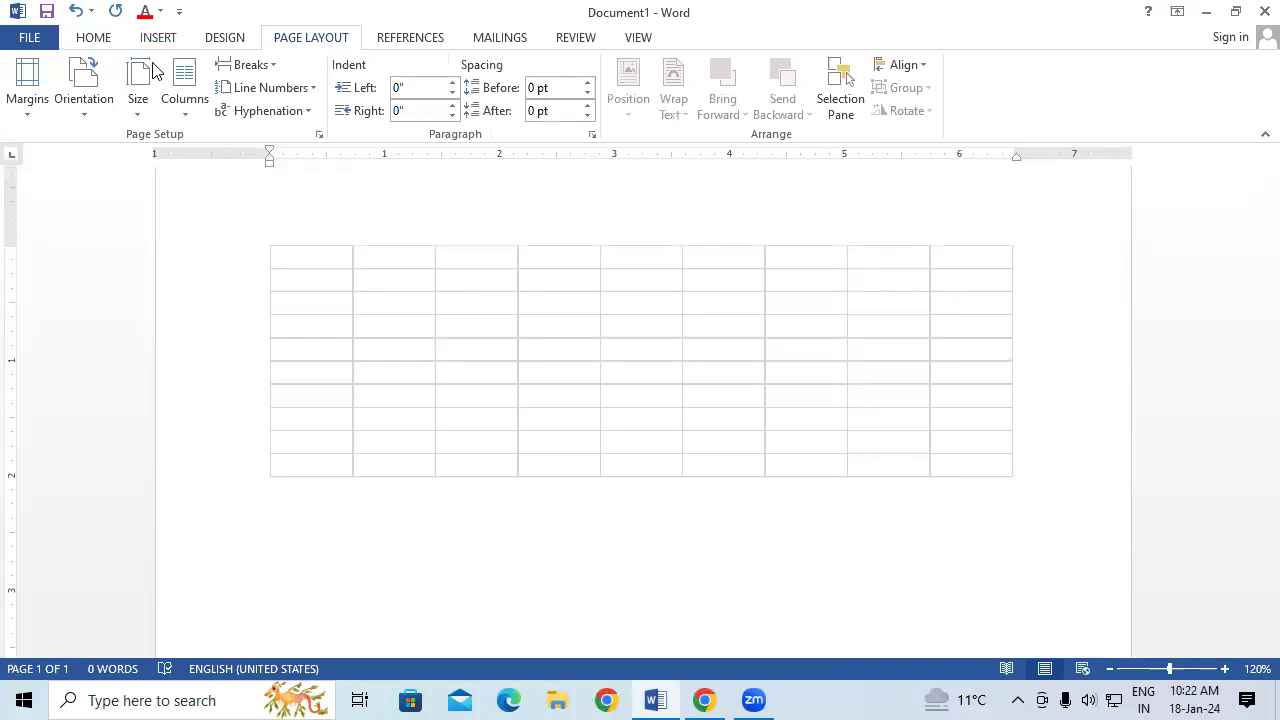
pyautogui.click(113, 119)
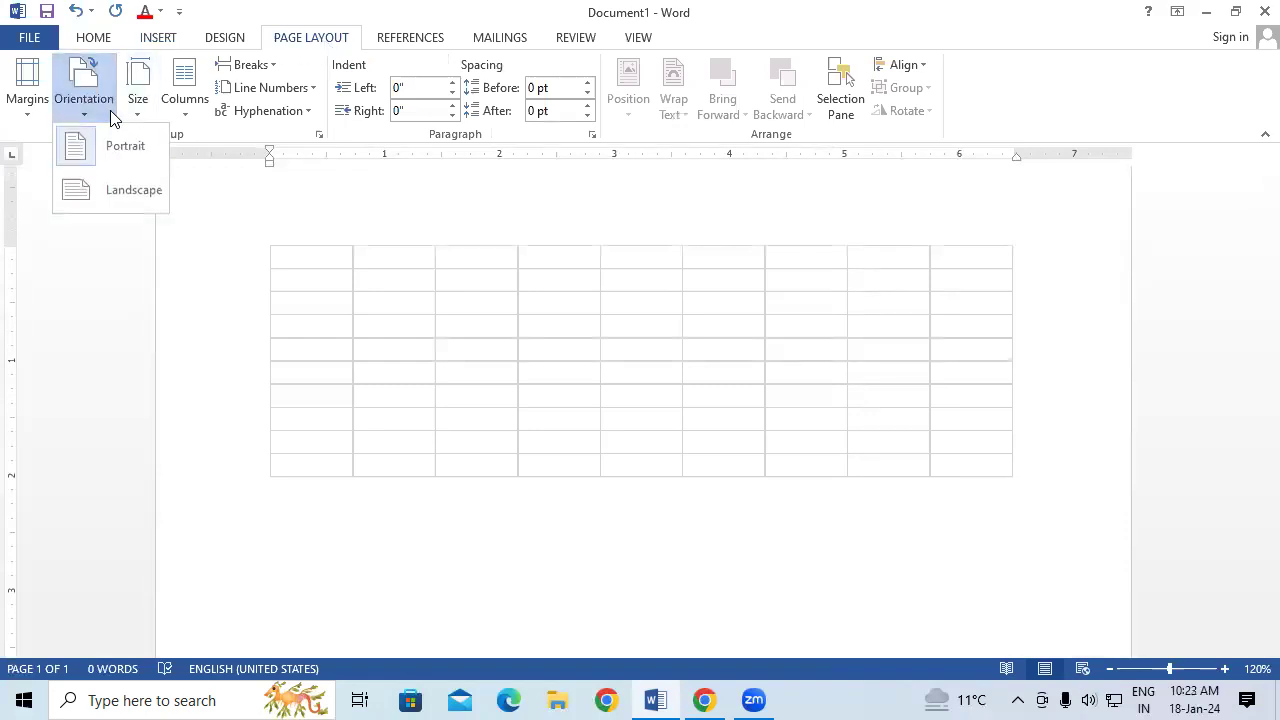
pyautogui.click(119, 193)
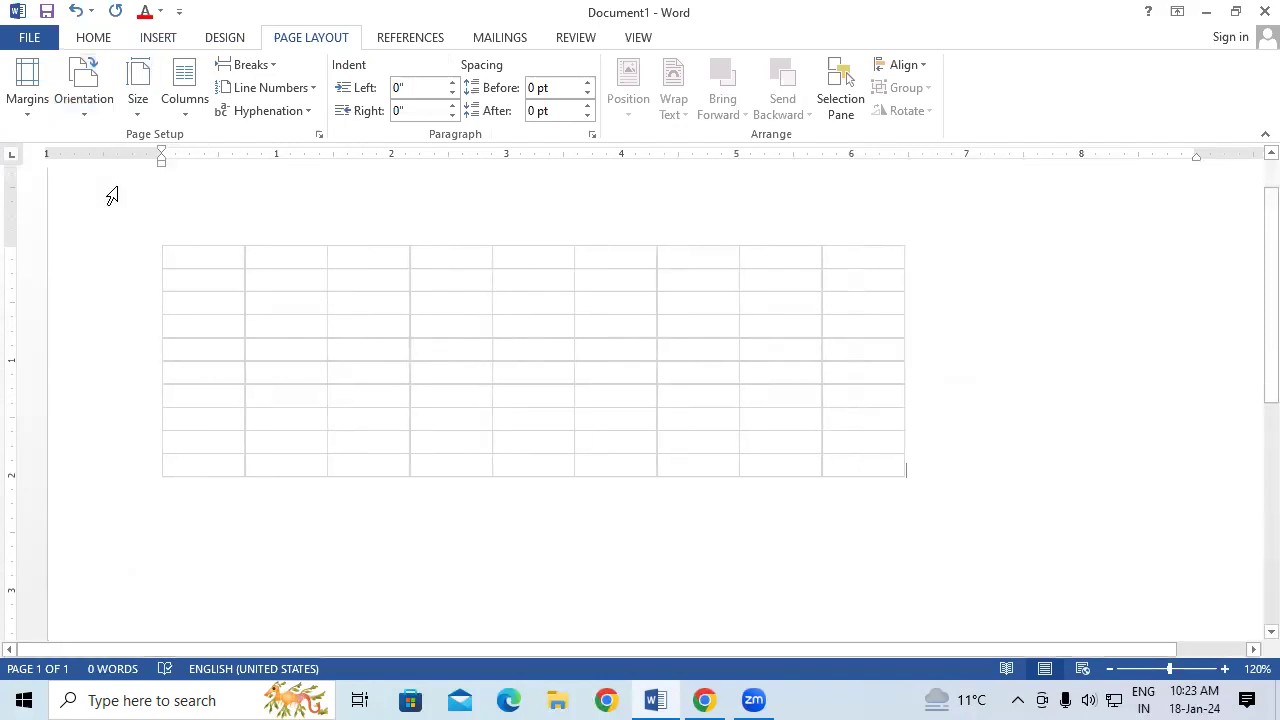
pyautogui.doubleClick(576, 333)
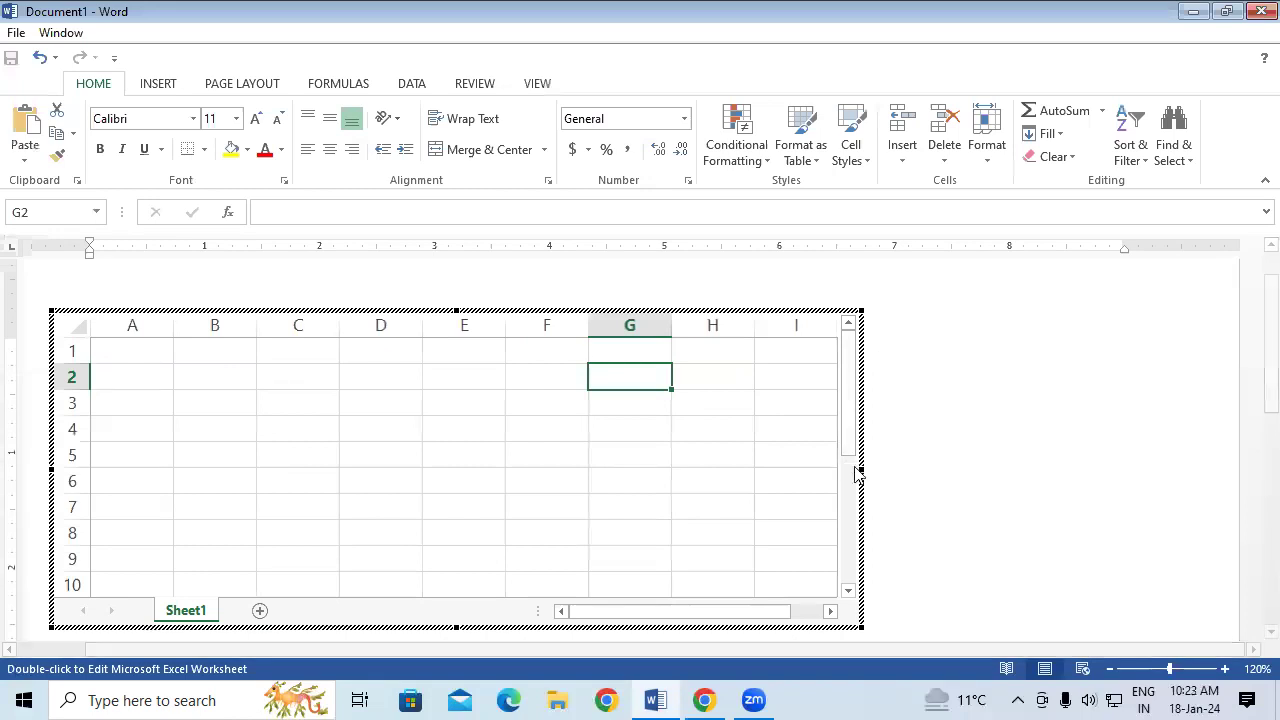
# Step: Set document zoom to 100% and widen the worksheet to show columns J through M
pyautogui.moveTo(859, 470); pyautogui.dragTo(808, 462)
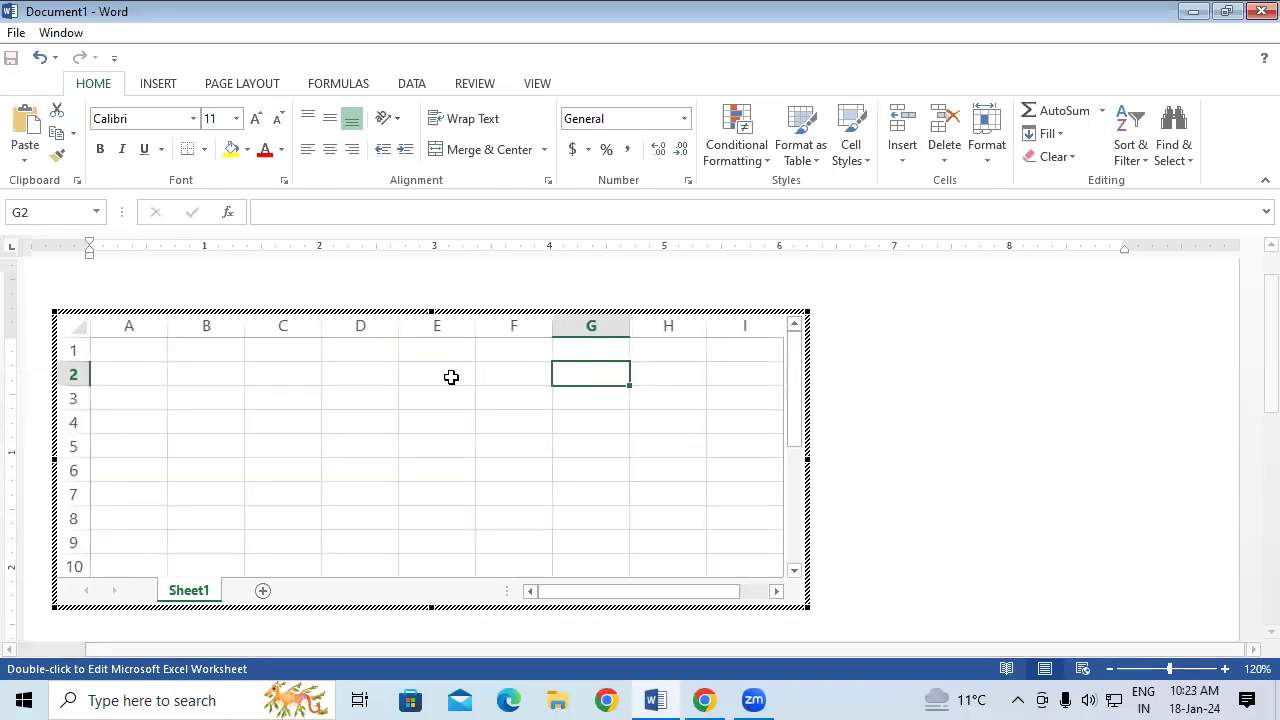
pyautogui.click(1112, 668)
pyautogui.click(1111, 669)
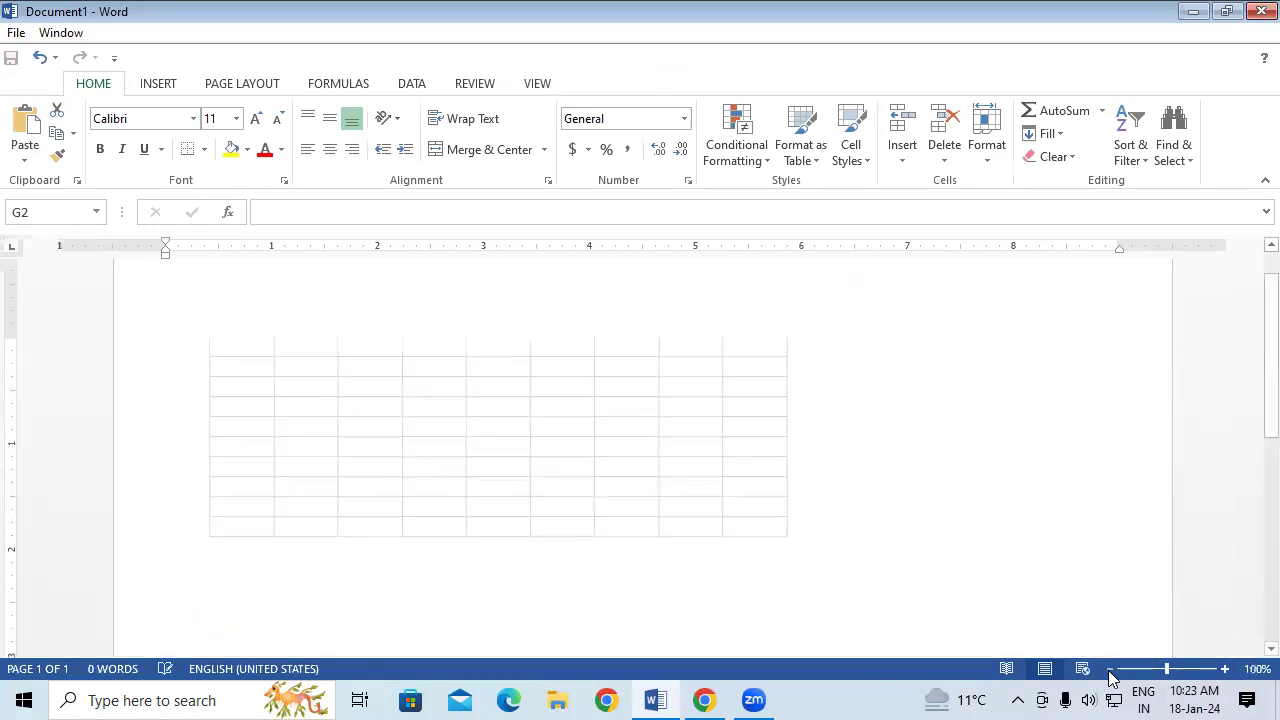
pyautogui.moveTo(810, 439); pyautogui.dragTo(1062, 462)
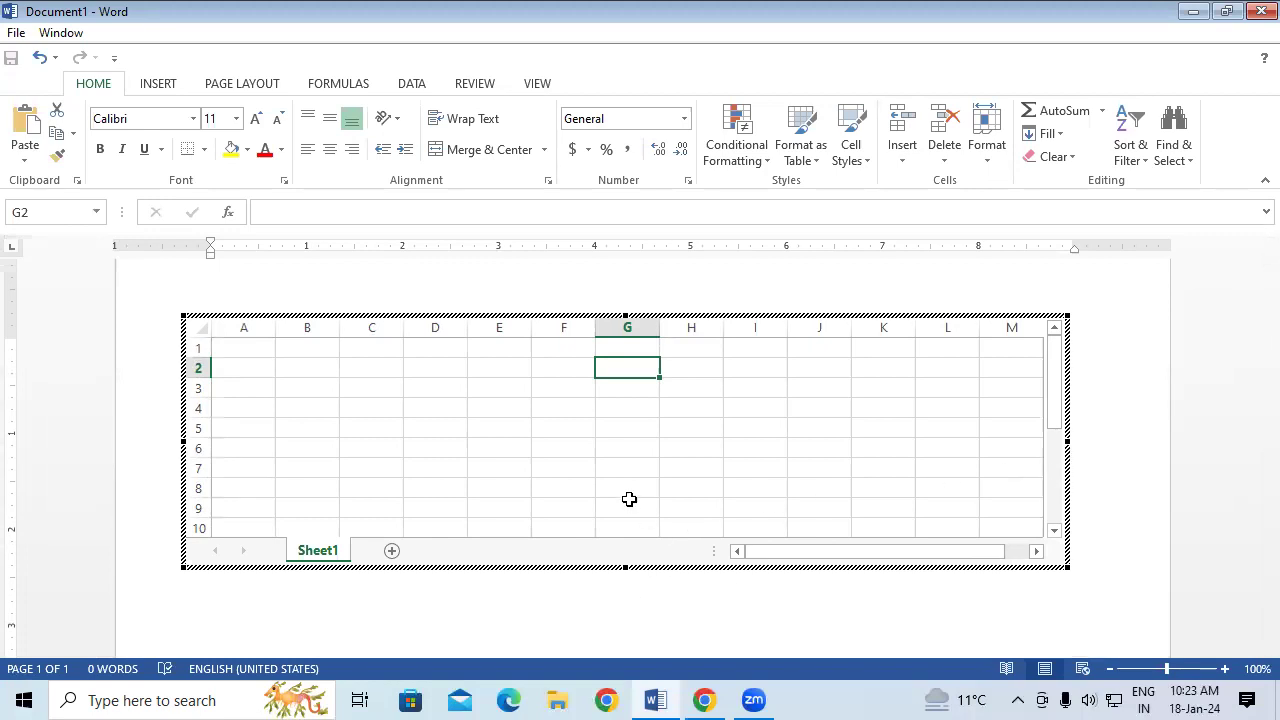
# Step: Extend the worksheet down to 15 rows, adjust its right edge, and reopen it
pyautogui.scroll(-1, 1249, 420)
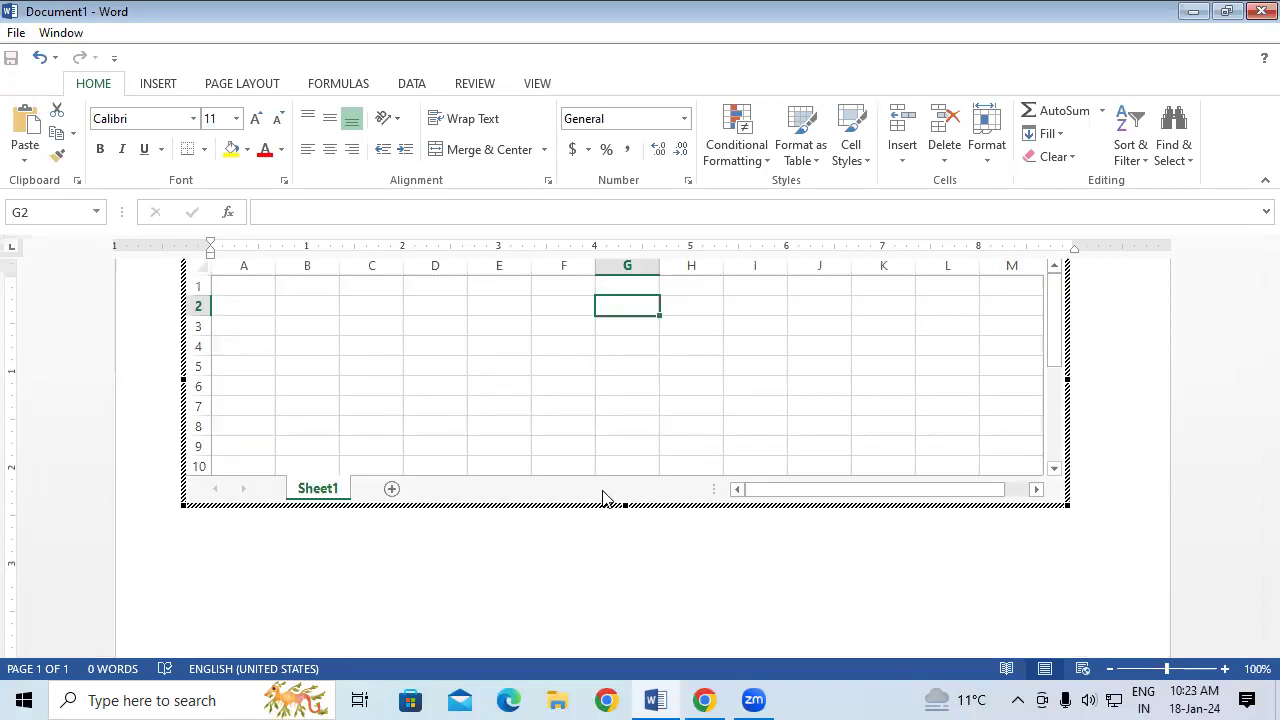
pyautogui.moveTo(625, 505); pyautogui.dragTo(623, 609)
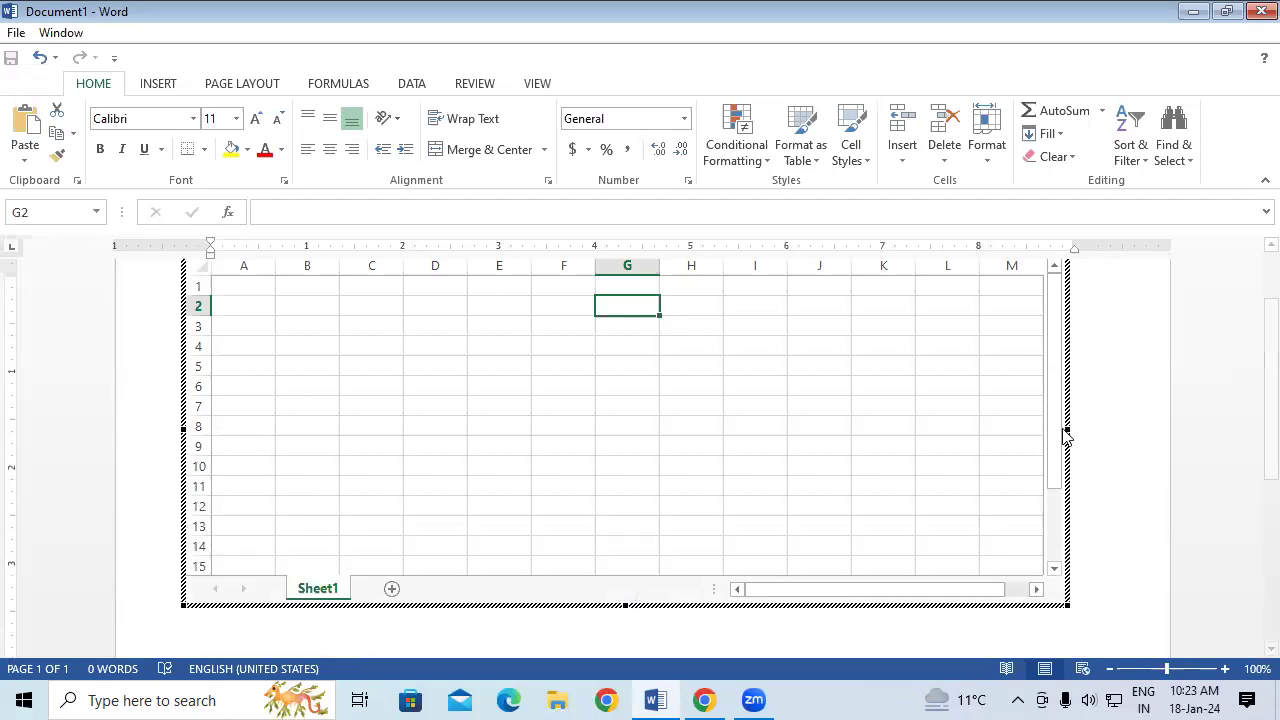
pyautogui.moveTo(1066, 433)
pyautogui.mouseDown()
pyautogui.moveTo(1114, 429)
pyautogui.moveTo(1052, 432)
pyautogui.mouseUp()
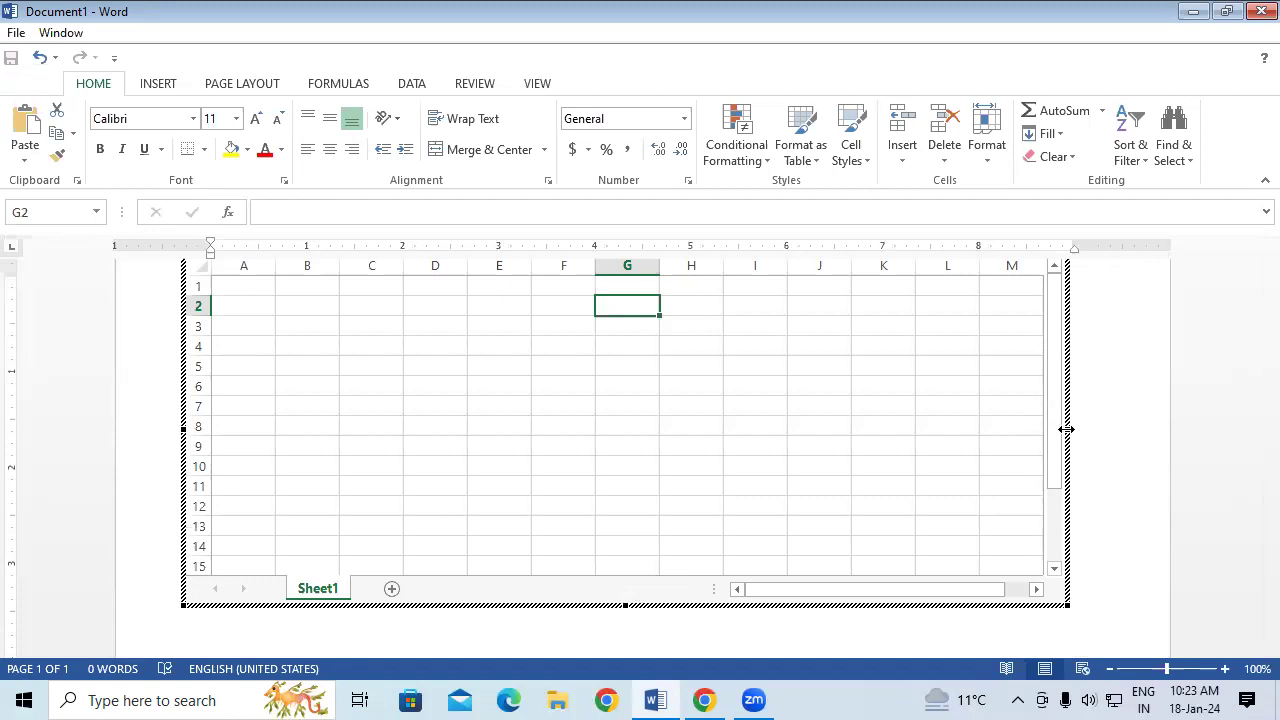
pyautogui.moveTo(1066, 429); pyautogui.dragTo(1264, 453)
pyautogui.moveTo(1264, 453); pyautogui.dragTo(1068, 411)
pyautogui.click(1255, 250)
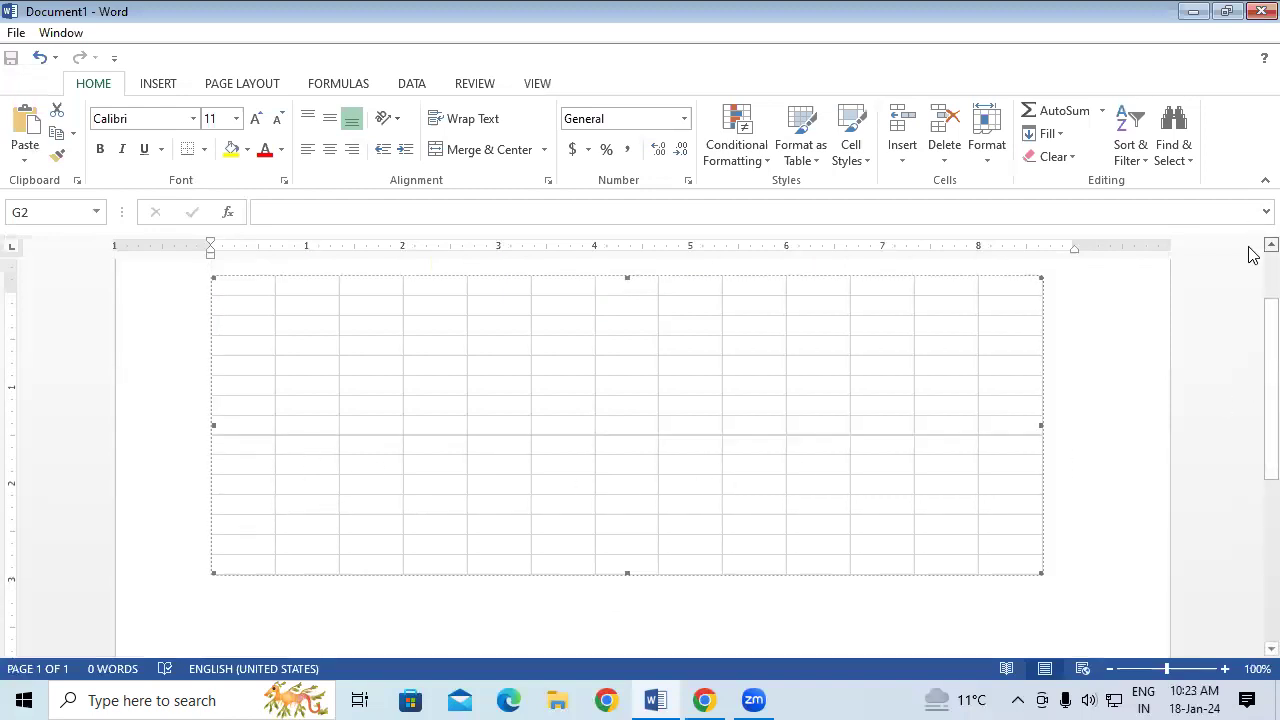
pyautogui.doubleClick(749, 429)
# Step: Select cells C2:J5 and merge them with Merge & Center
pyautogui.click(632, 457)
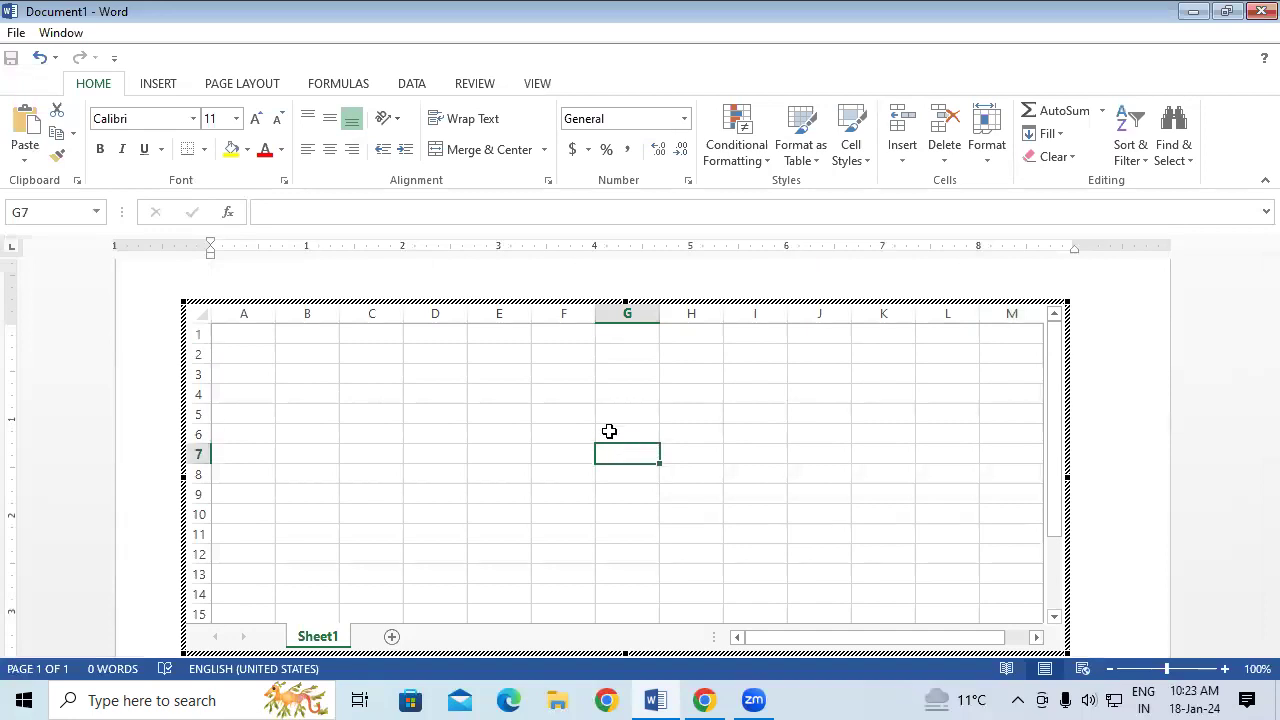
pyautogui.click(163, 86)
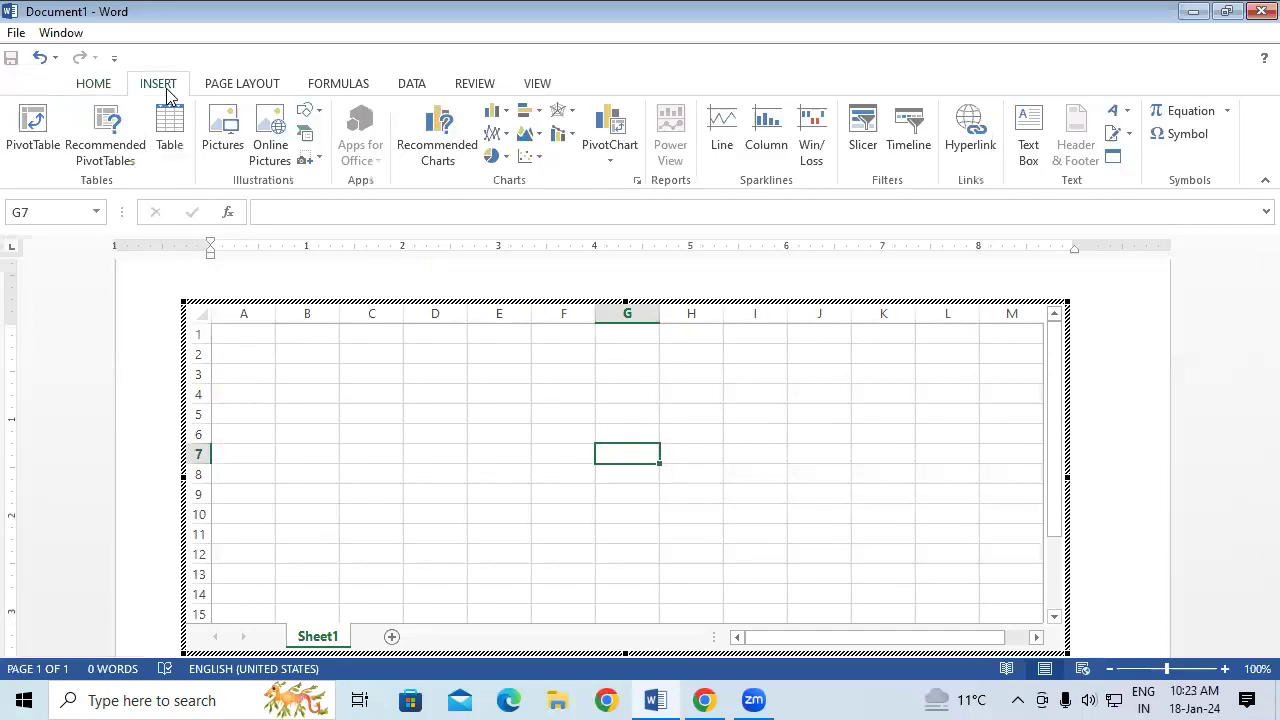
pyautogui.click(472, 433)
pyautogui.moveTo(369, 349)
pyautogui.mouseDown()
pyautogui.moveTo(737, 415)
pyautogui.moveTo(799, 403)
pyautogui.mouseUp()
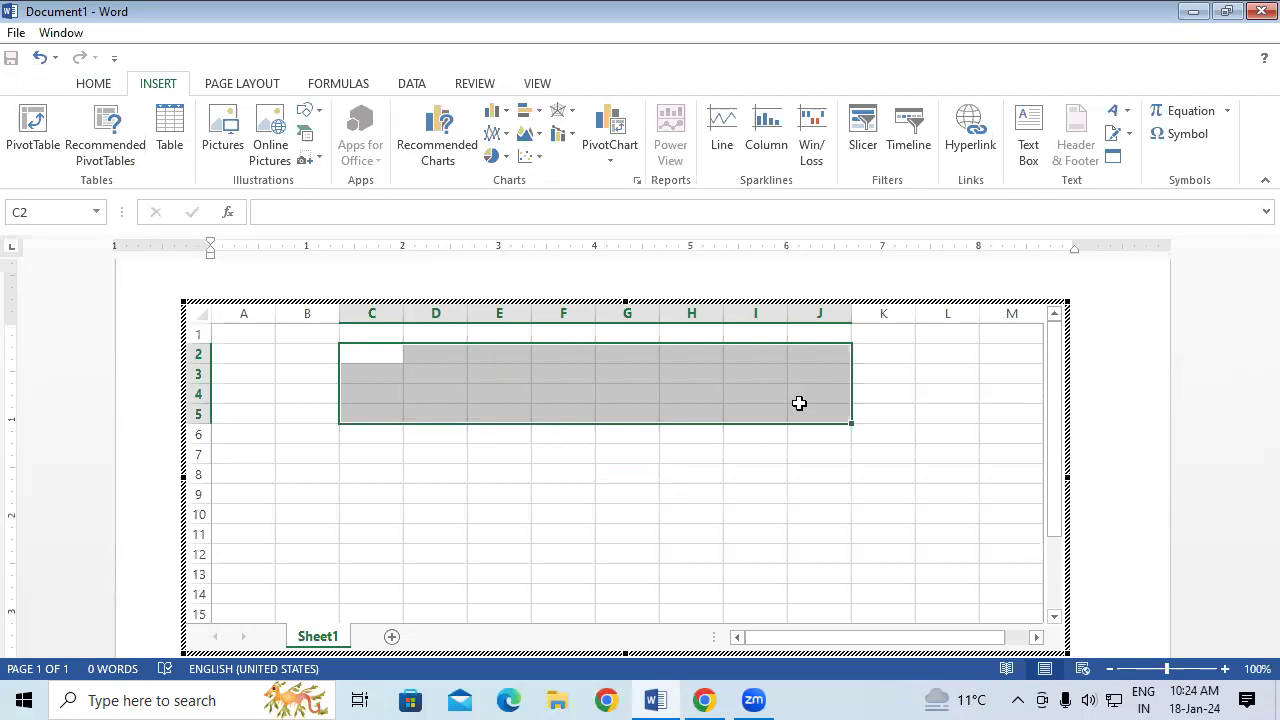
pyautogui.click(109, 89)
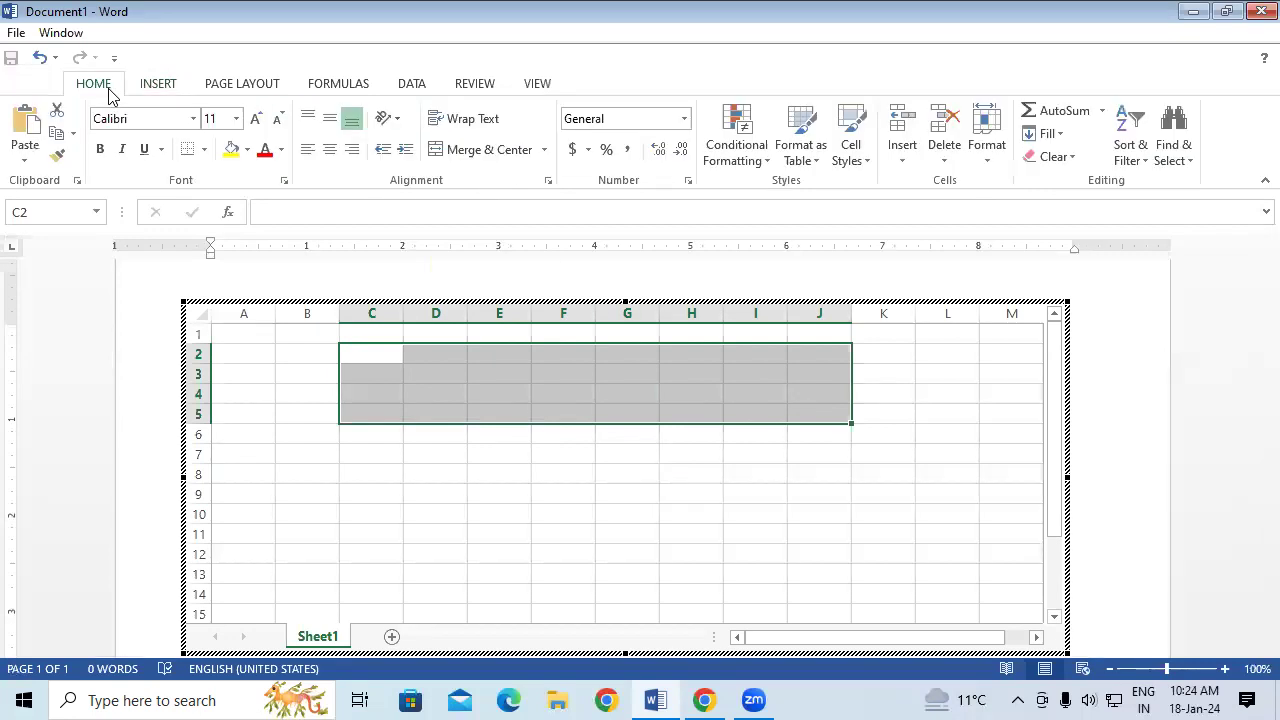
pyautogui.click(495, 151)
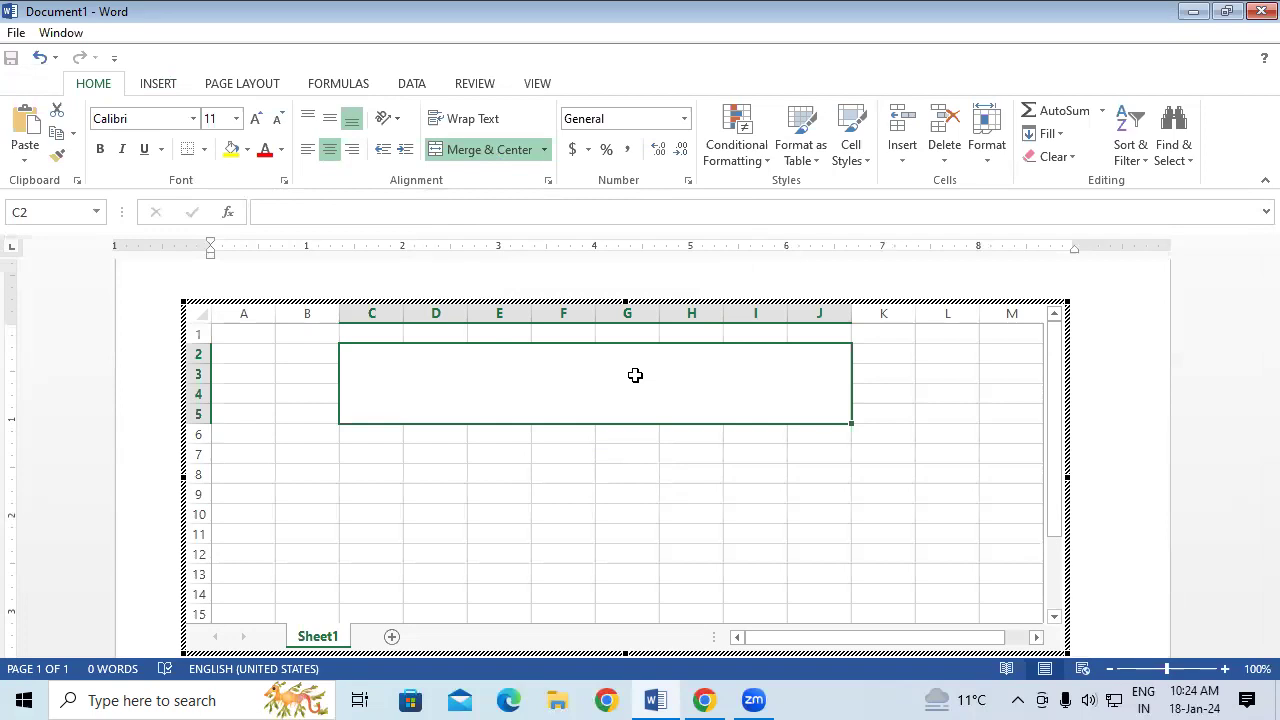
pyautogui.doubleClick(635, 375)
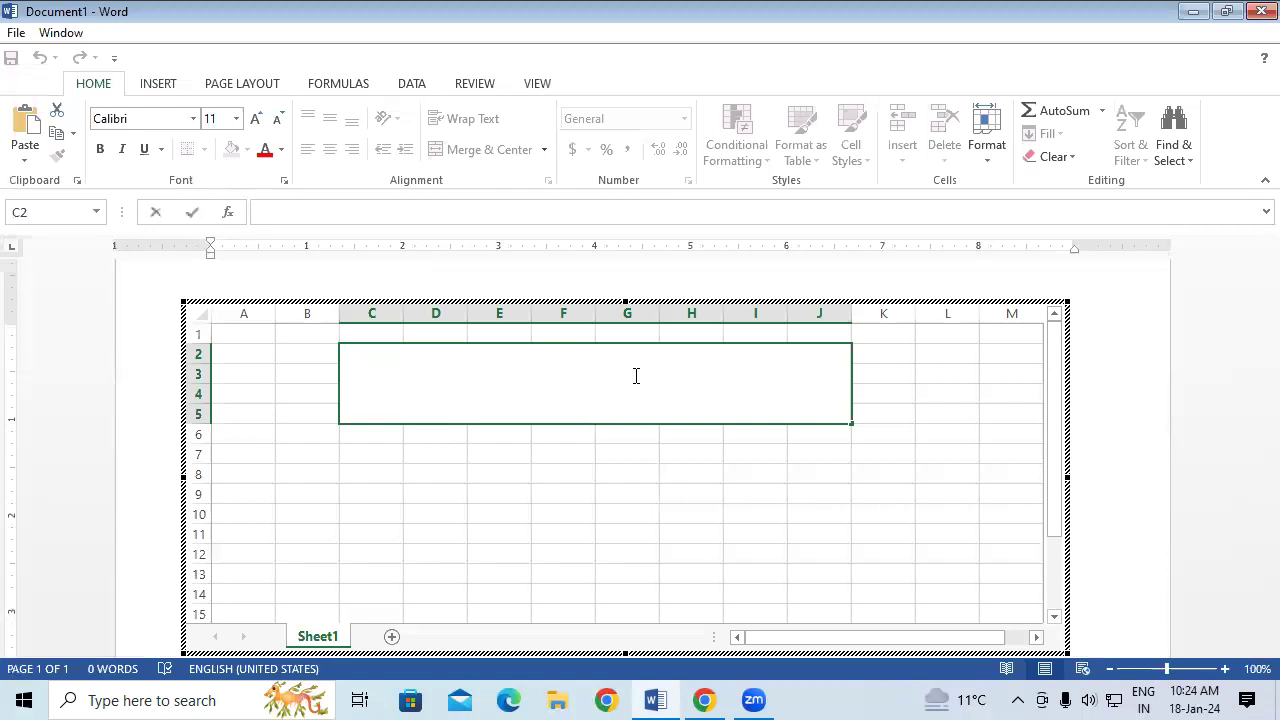
# Step: Type 'STUDENT DATABASE' in the merged block and enlarge it to 36 pt
pyautogui.write('STUDENT DATABASE')
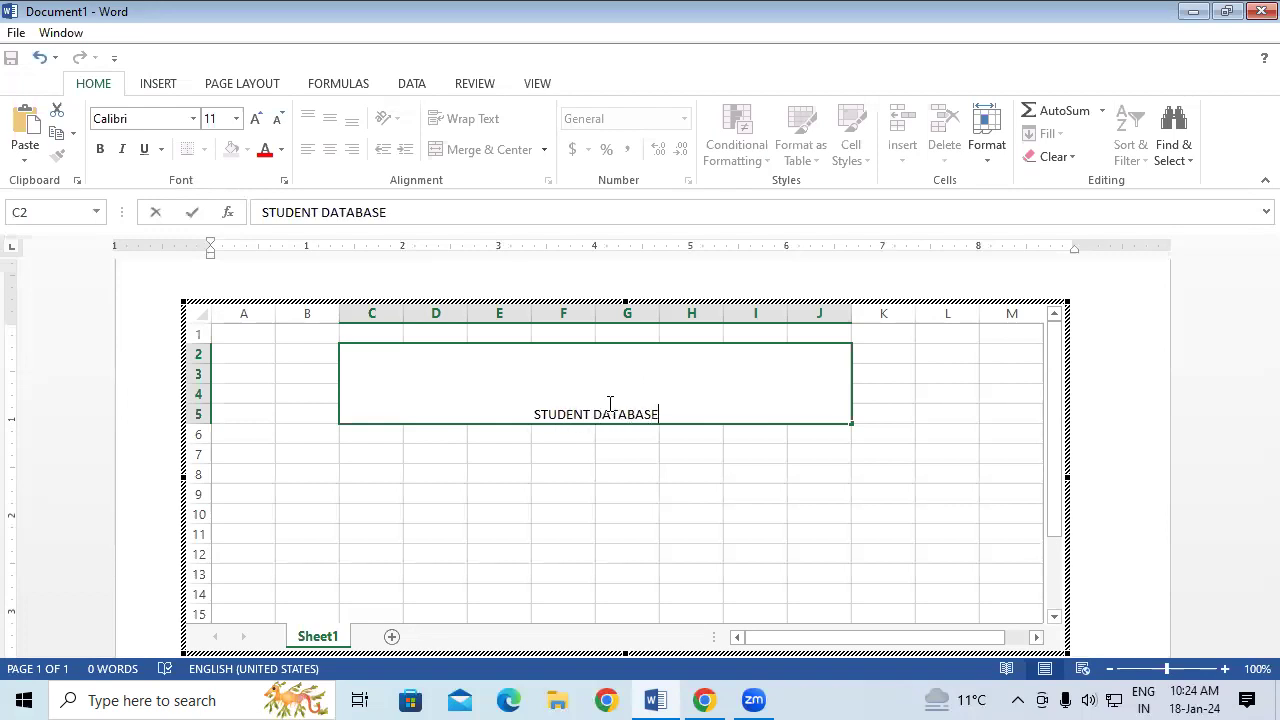
pyautogui.click(553, 498)
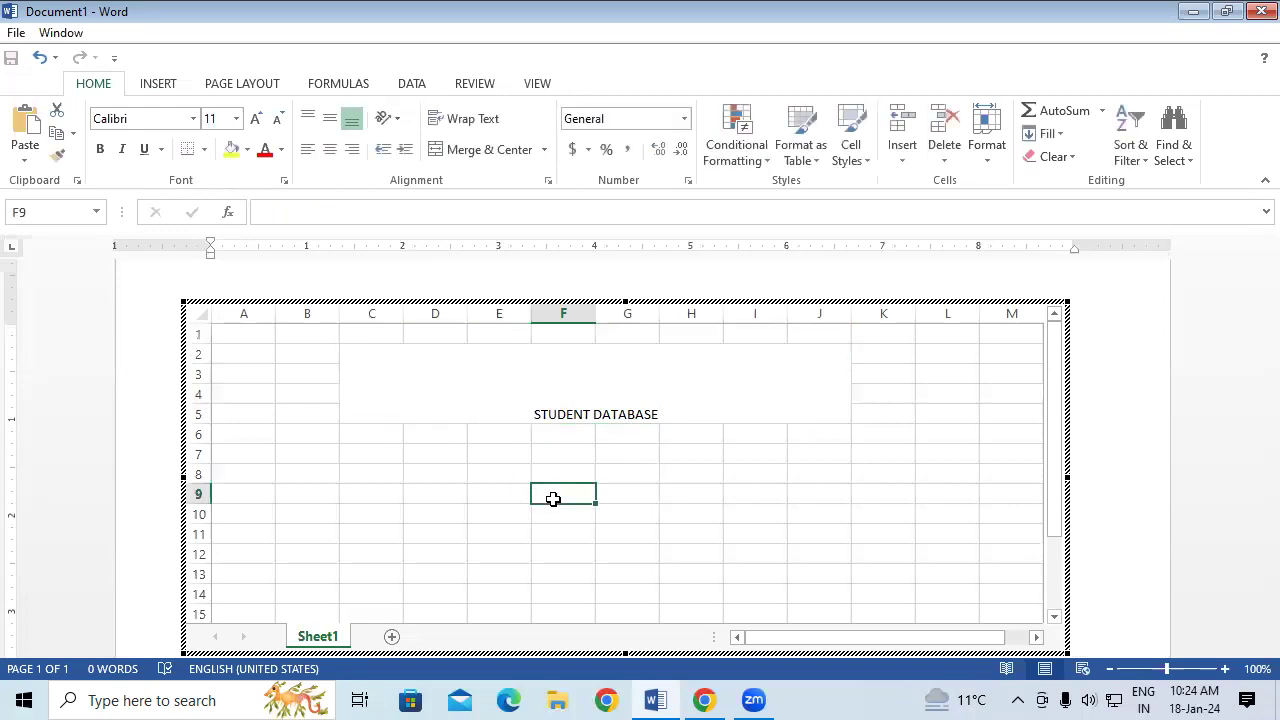
pyautogui.click(579, 375)
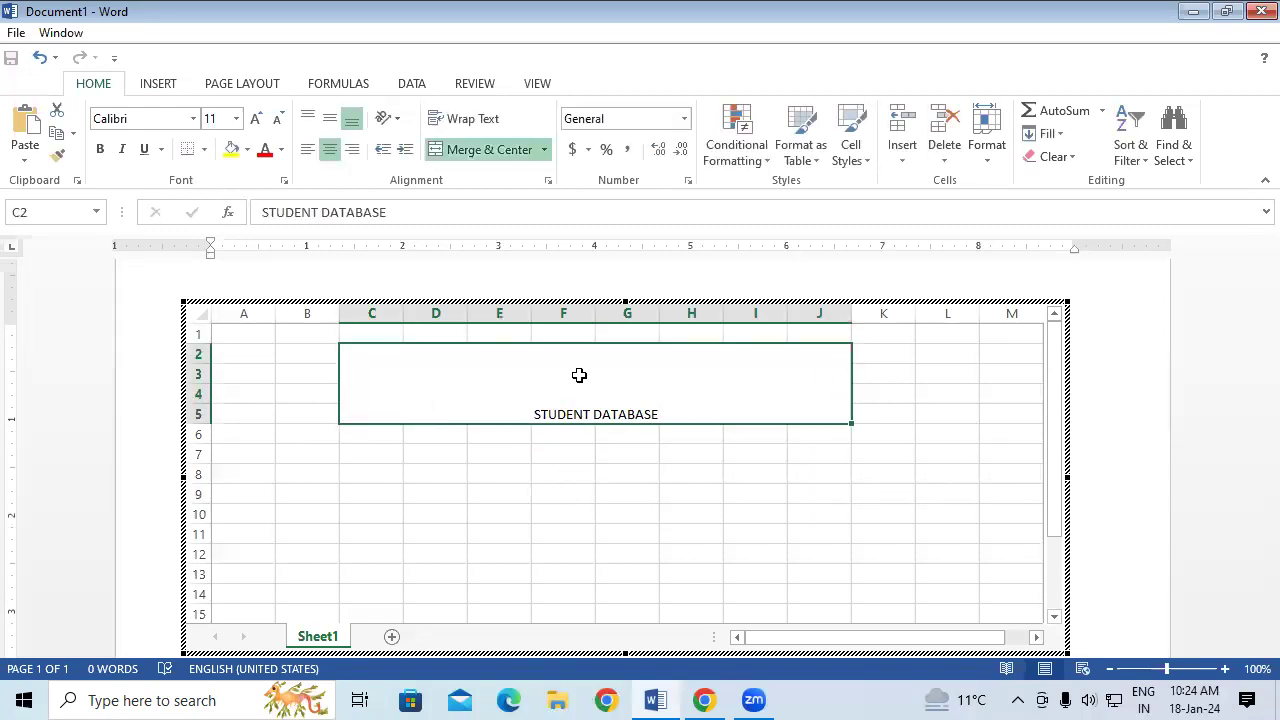
pyautogui.click(257, 121)
pyautogui.click(257, 121)
pyautogui.click(257, 121)
pyautogui.click(257, 121)
pyautogui.click(257, 121)
pyautogui.click(257, 121)
pyautogui.click(257, 121)
pyautogui.click(257, 121)
pyautogui.click(257, 121)
pyautogui.click(257, 121)
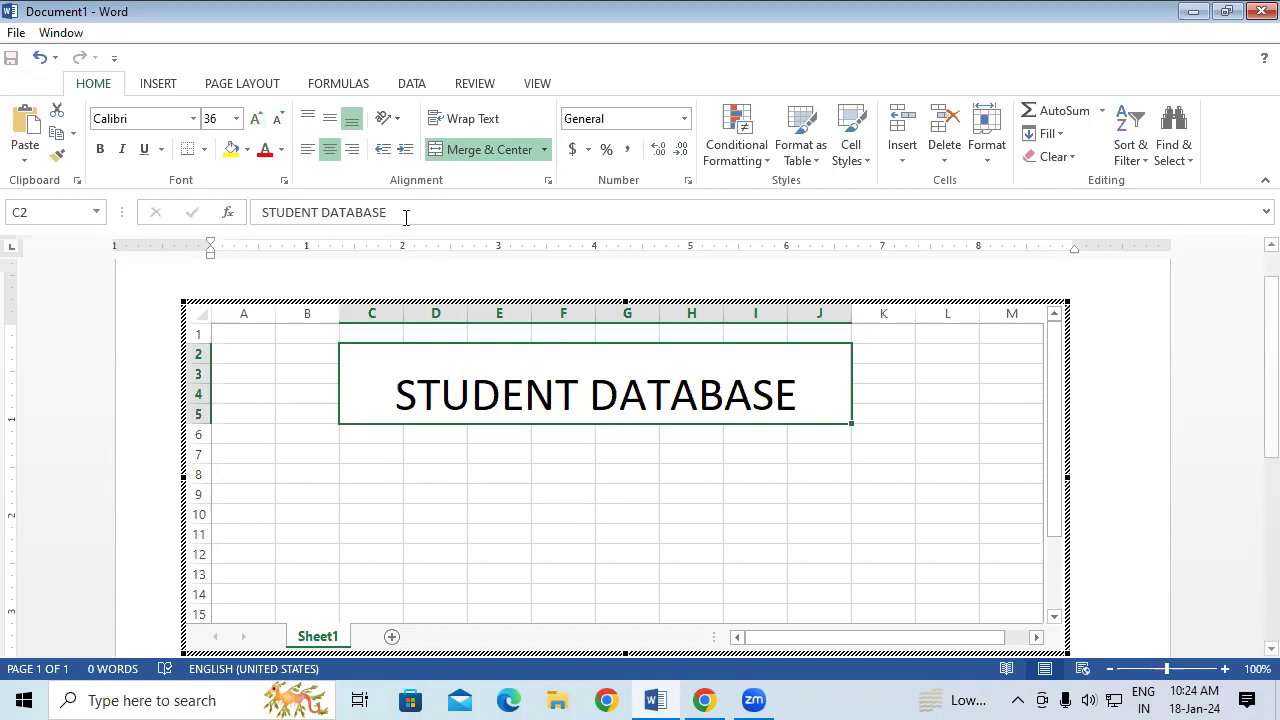
# Step: Make the title bold and vertically centred, with red text on yellow fill
pyautogui.click(334, 120)
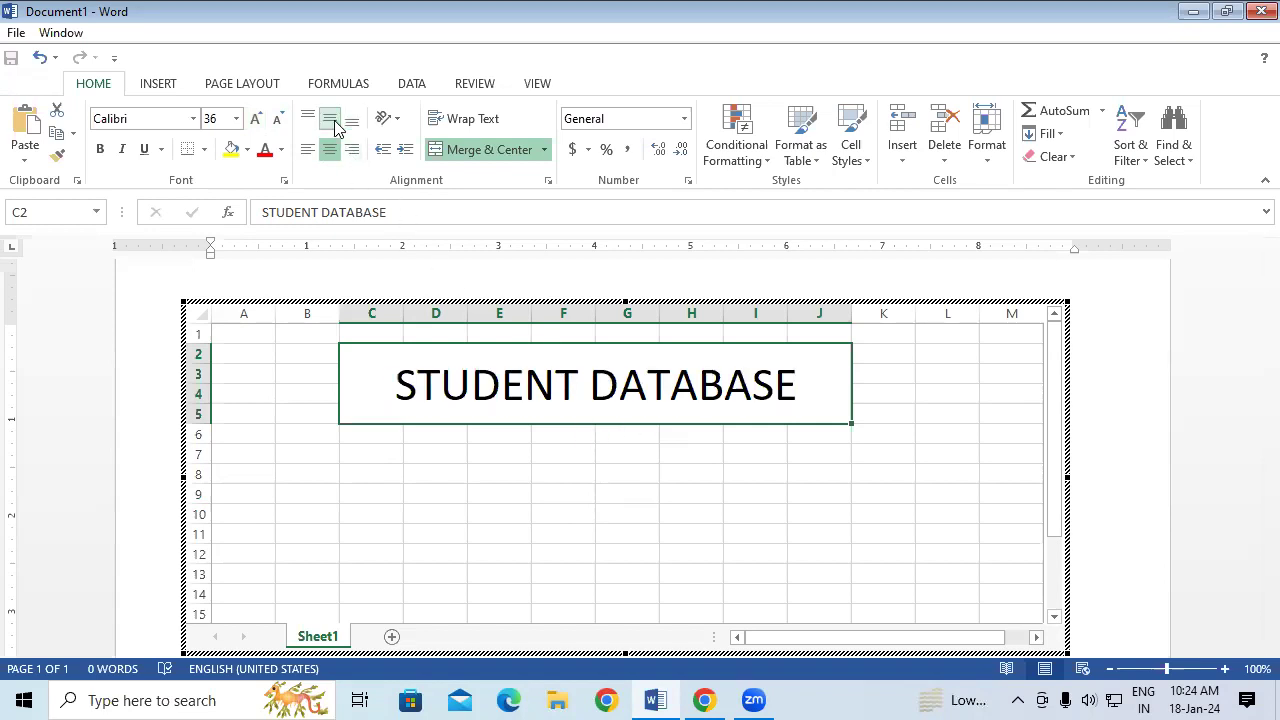
pyautogui.click(100, 150)
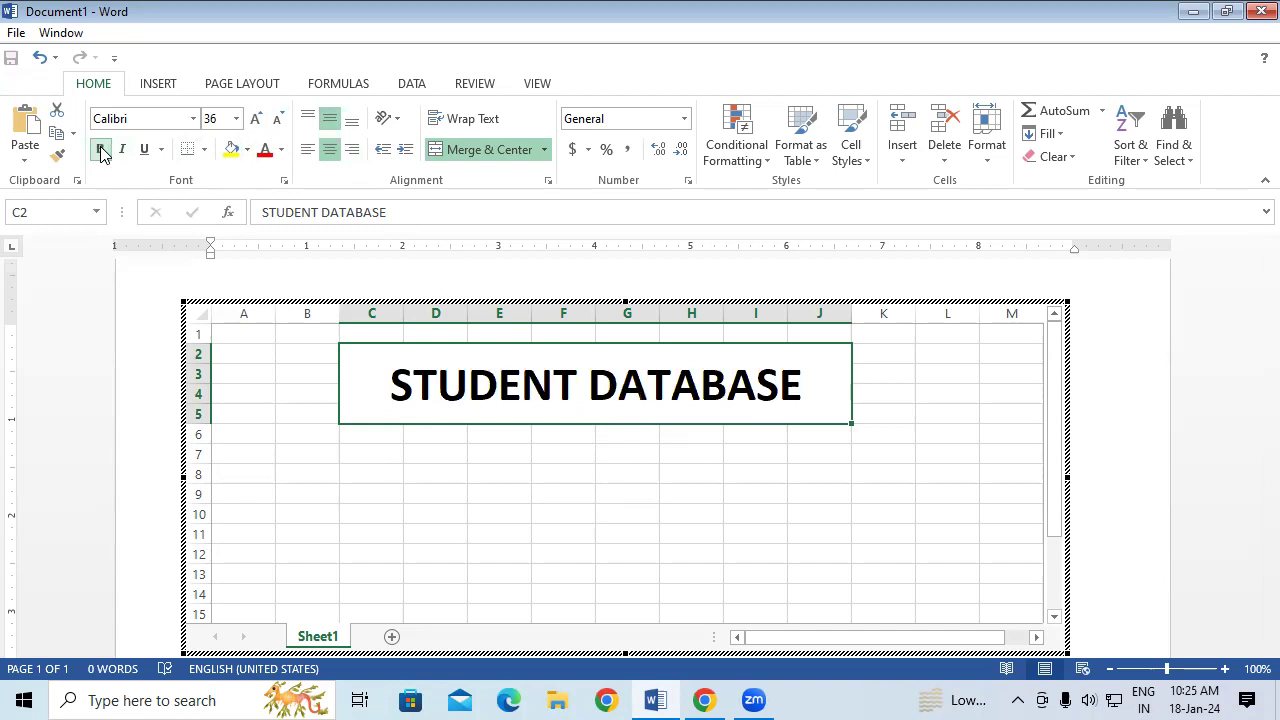
pyautogui.click(232, 150)
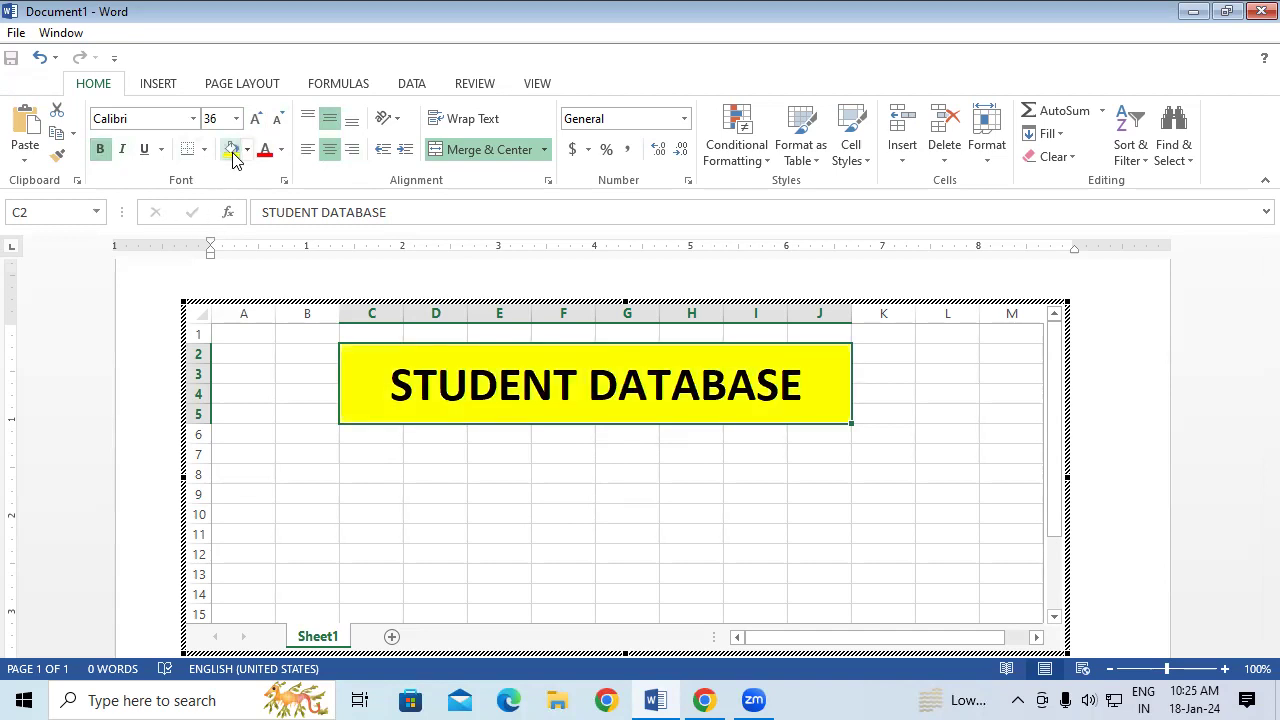
pyautogui.click(265, 150)
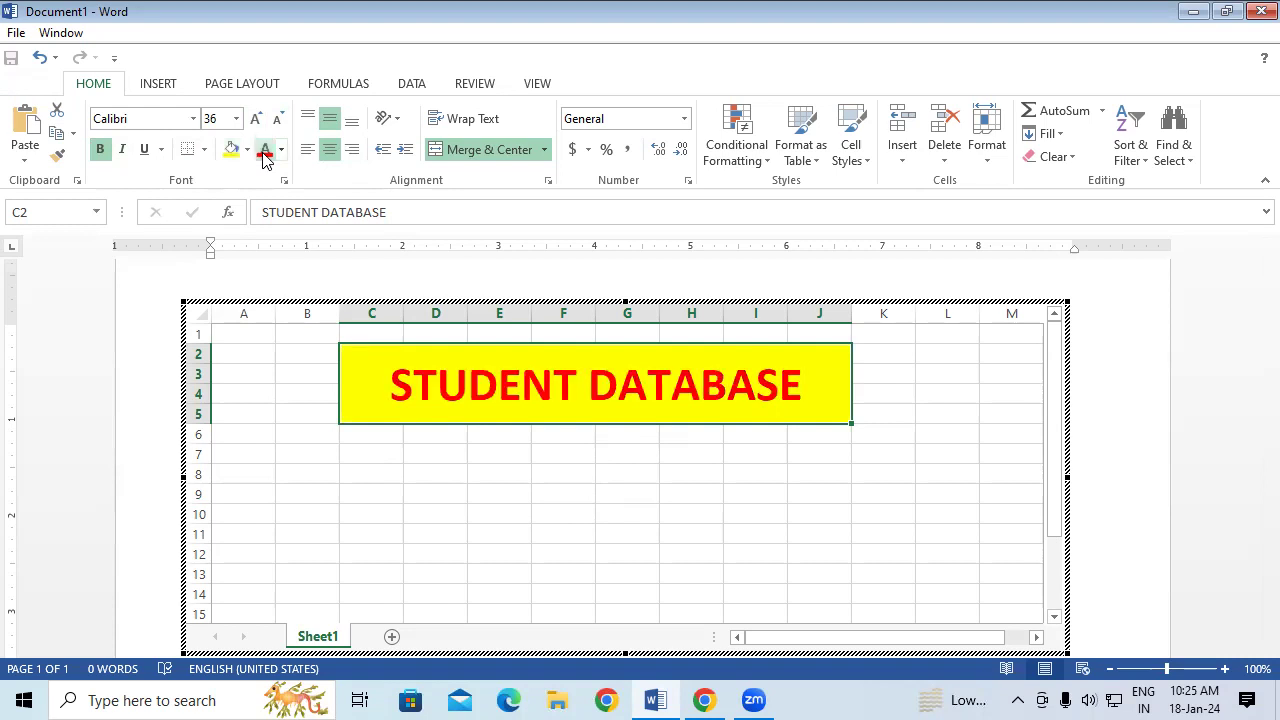
pyautogui.click(592, 568)
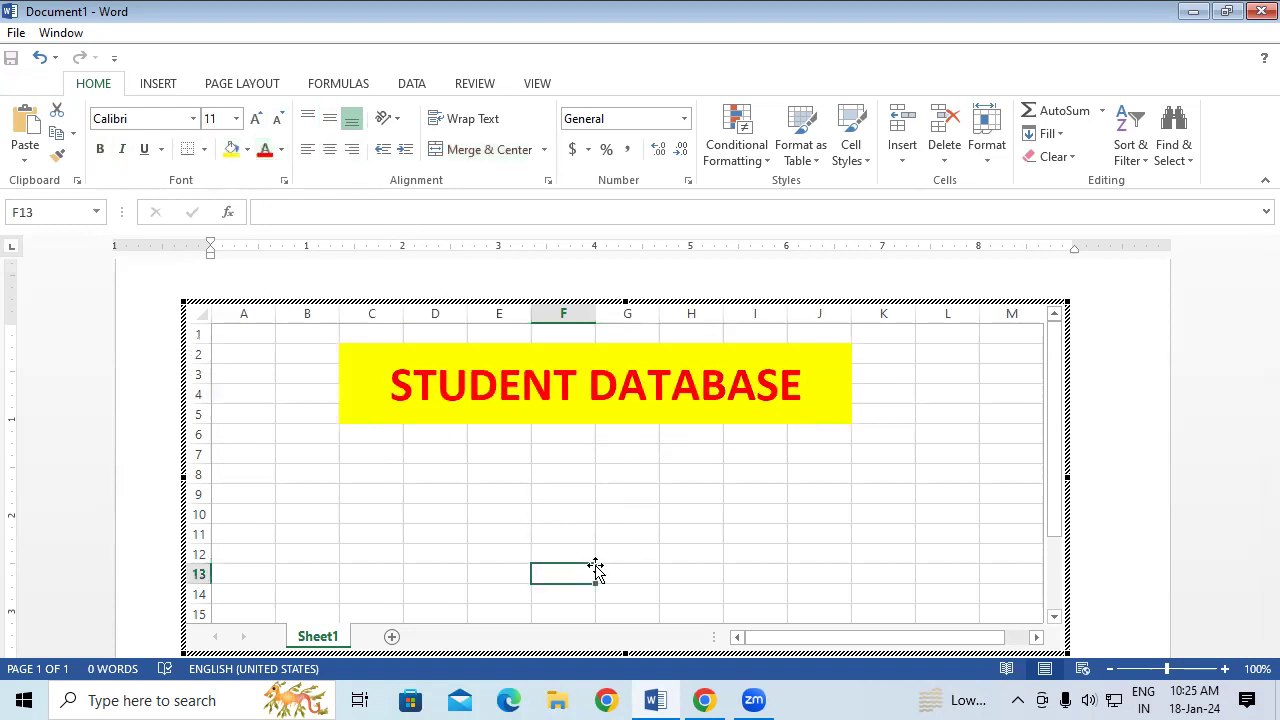
# Step: Move the title block to cells A4:H7
pyautogui.click(717, 417)
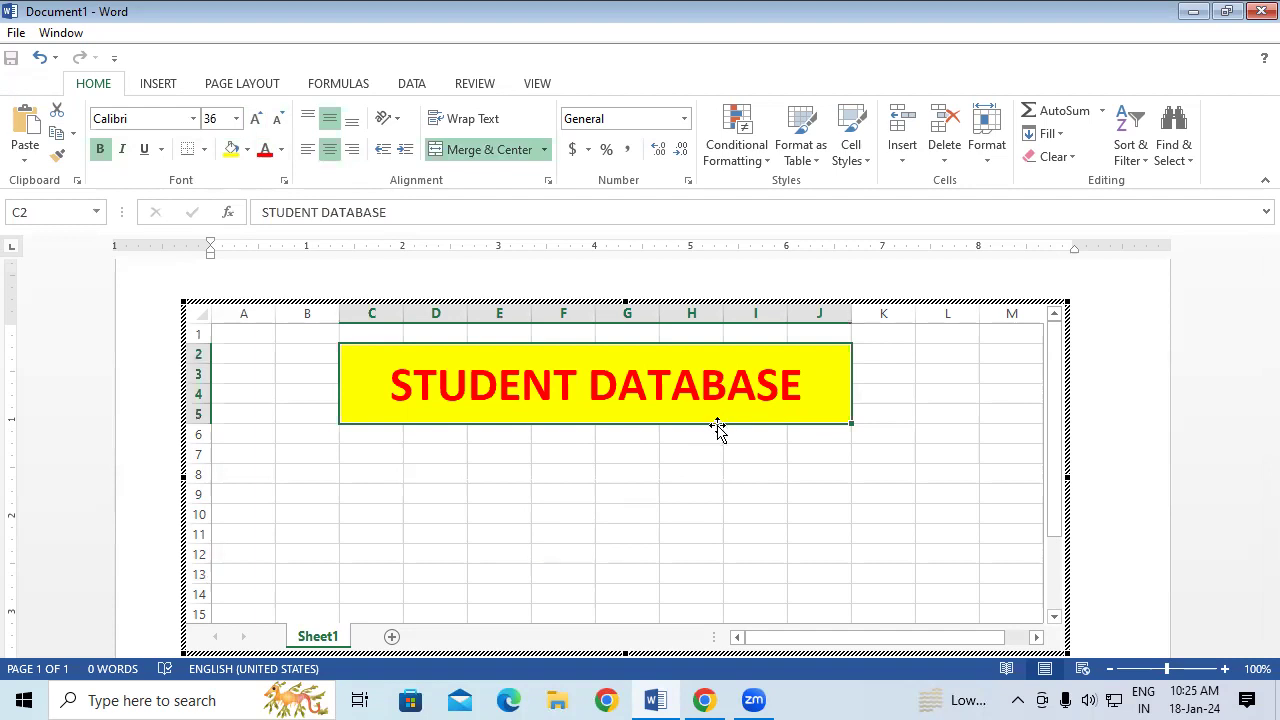
pyautogui.moveTo(718, 425); pyautogui.dragTo(640, 473)
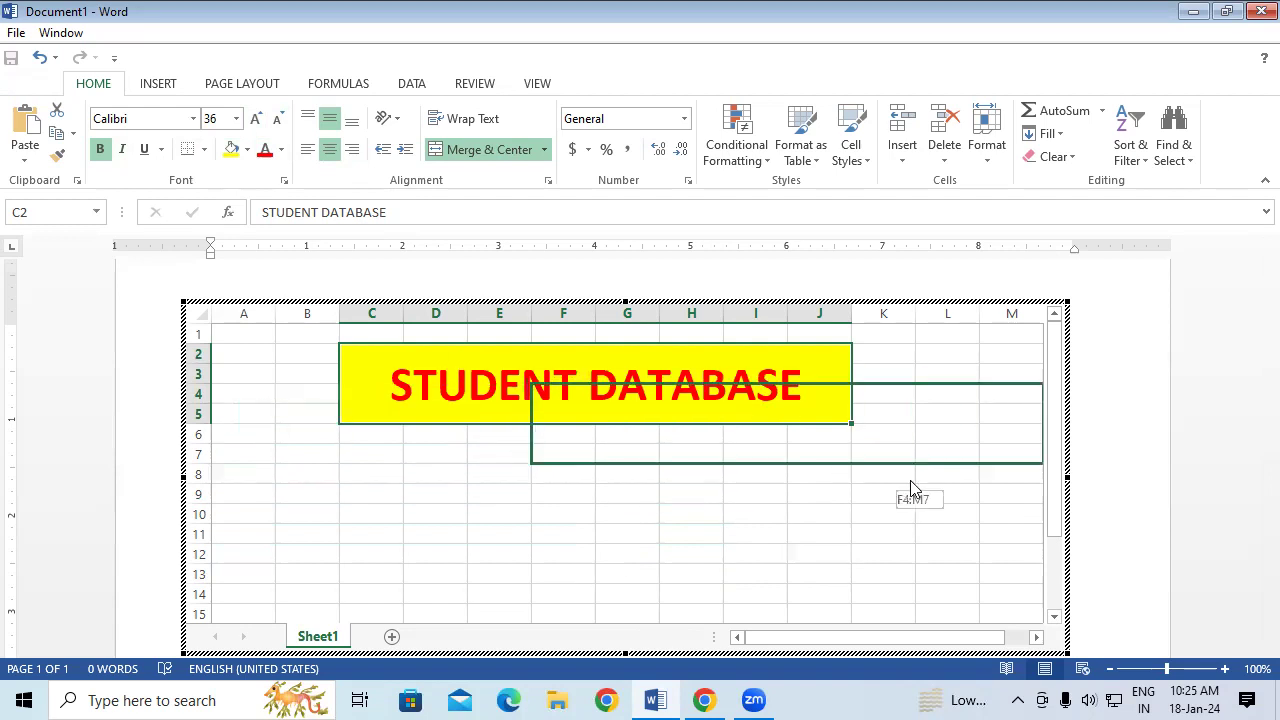
pyautogui.moveTo(640, 473)
pyautogui.mouseDown()
pyautogui.moveTo(890, 565)
pyautogui.moveTo(686, 566)
pyautogui.moveTo(521, 457)
pyautogui.mouseUp()
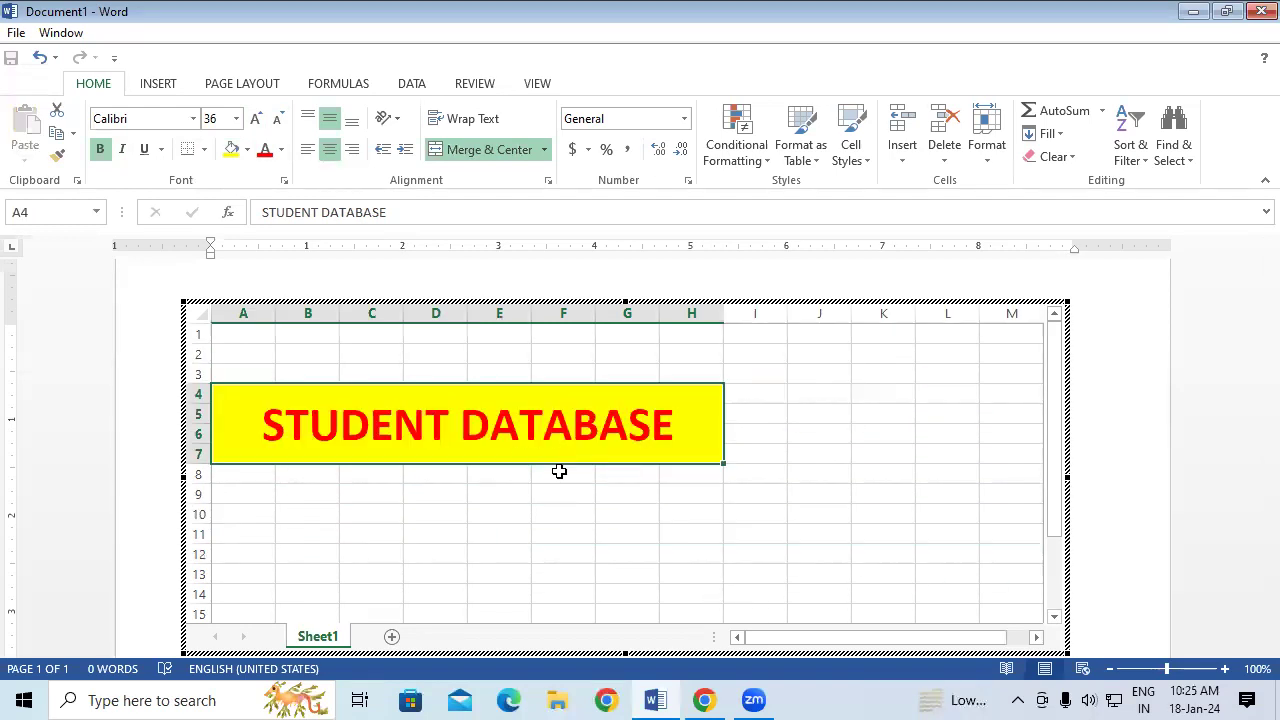
# Step: Undo the title block moves, returning it to C2:J5
pyautogui.moveTo(578, 470); pyautogui.dragTo(662, 426)
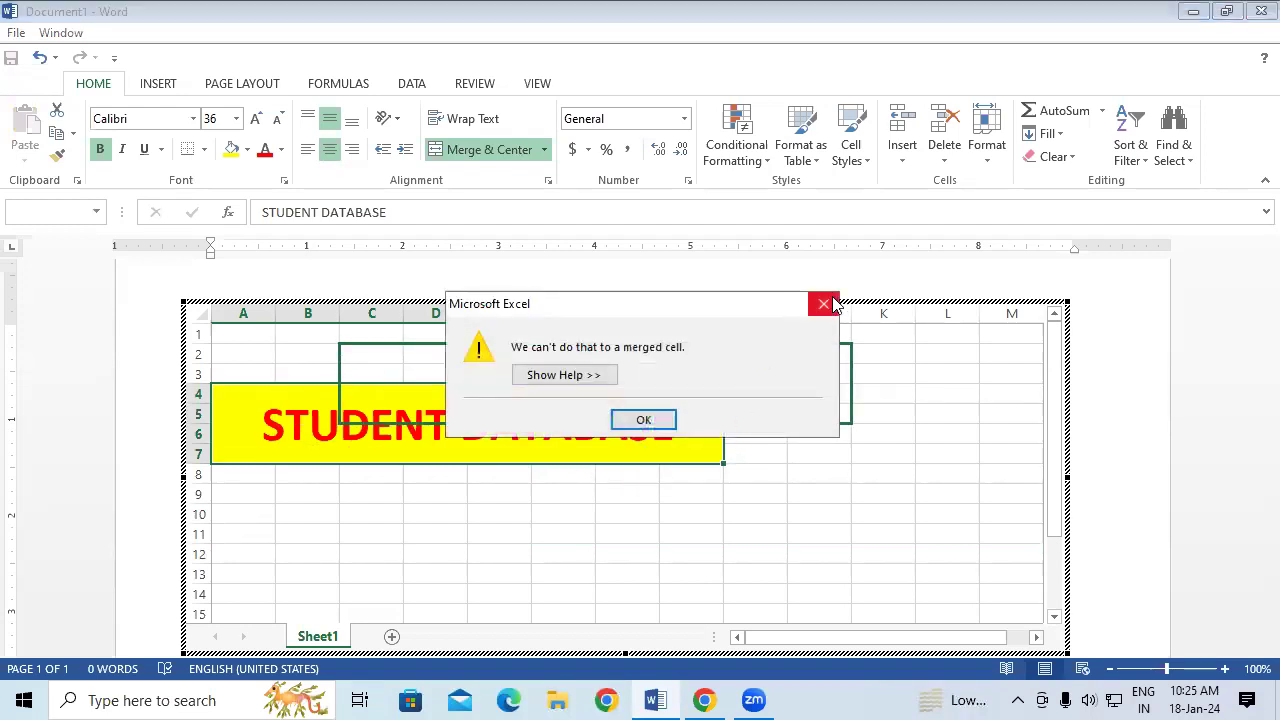
pyautogui.click(823, 302)
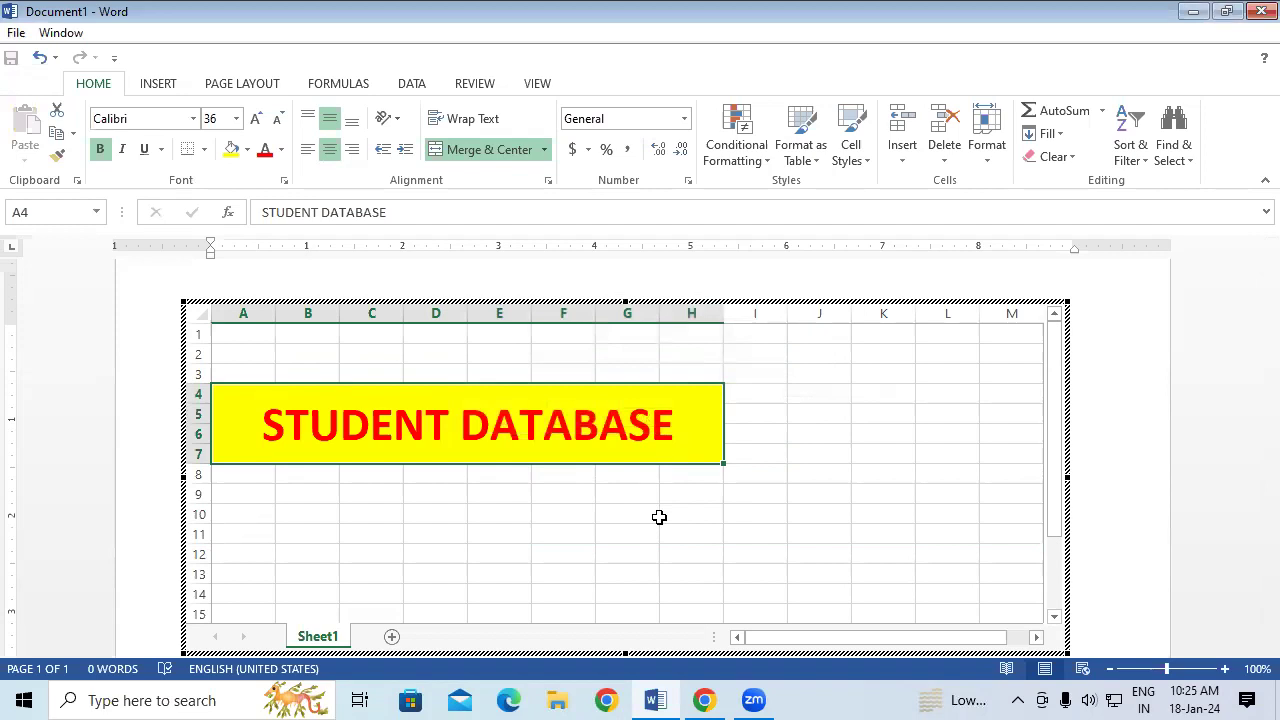
pyautogui.hotkey('ctrl', 'z')
pyautogui.hotkey('ctrl', 'z')
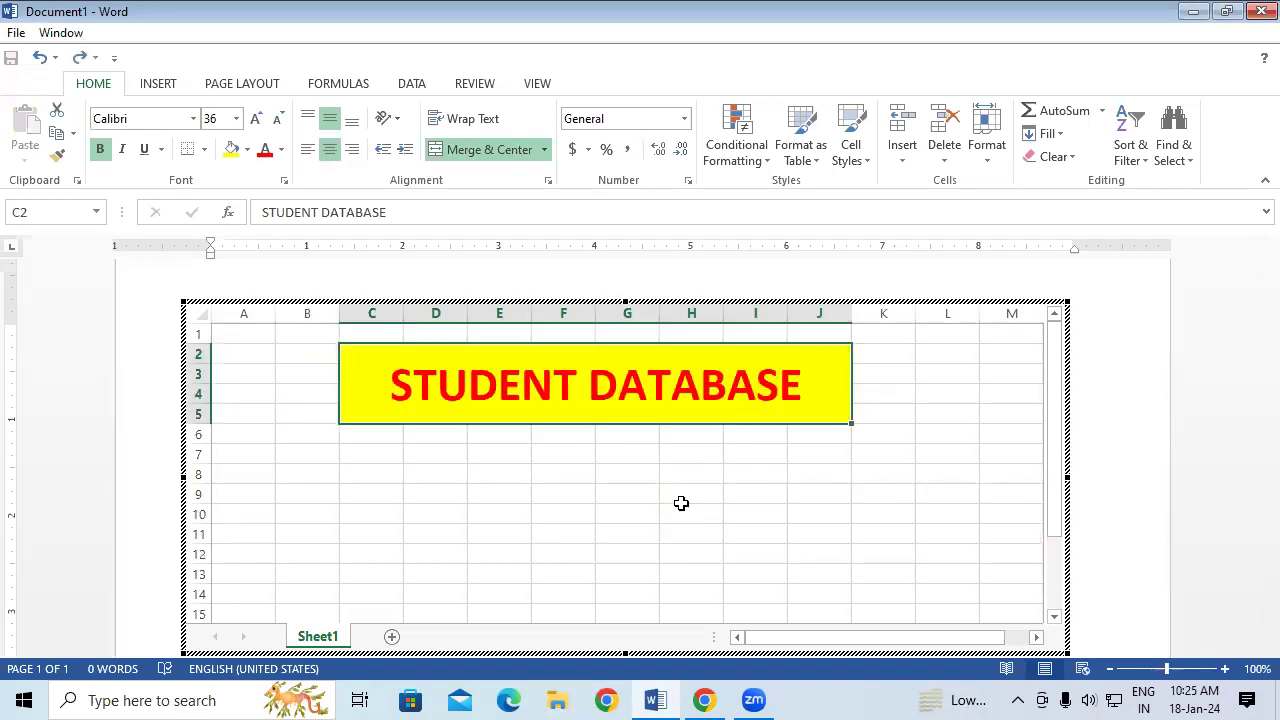
pyautogui.click(683, 495)
# Step: Unmerge the title block and then every cell on the sheet
pyautogui.click(673, 417)
pyautogui.click(545, 149)
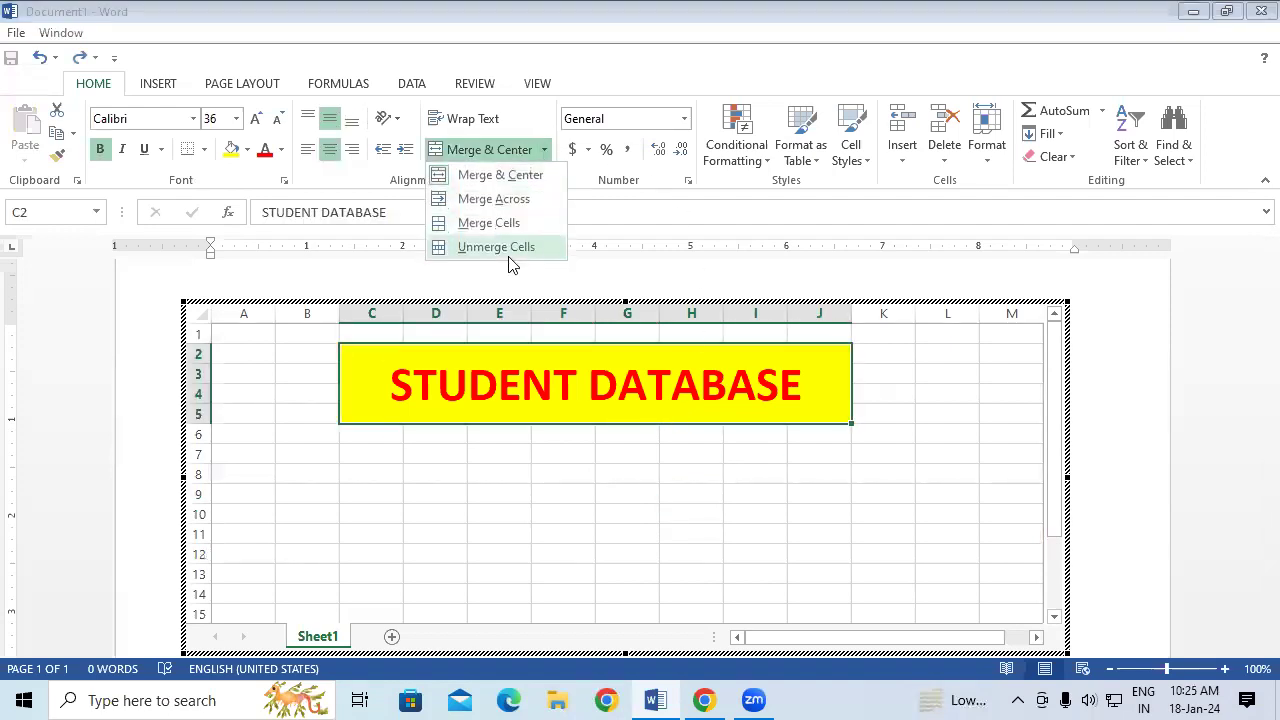
pyautogui.click(508, 250)
pyautogui.click(462, 493)
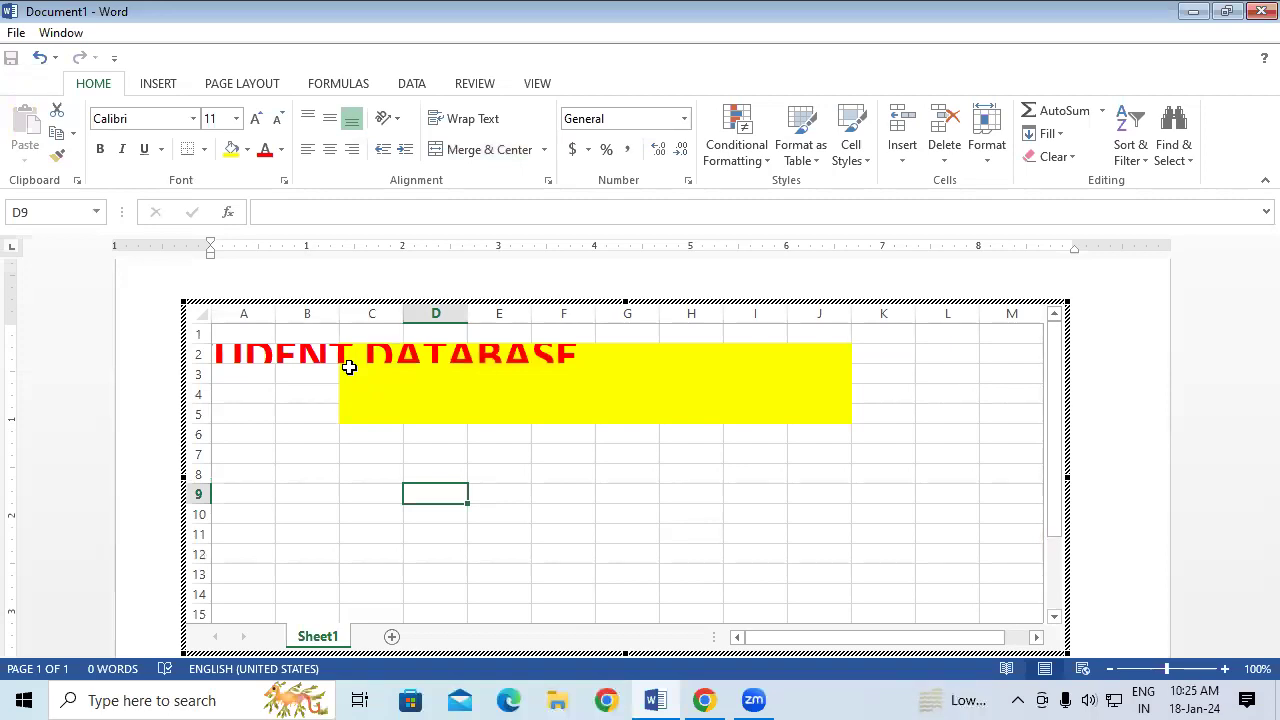
pyautogui.hotkey('ctrl', 'a')
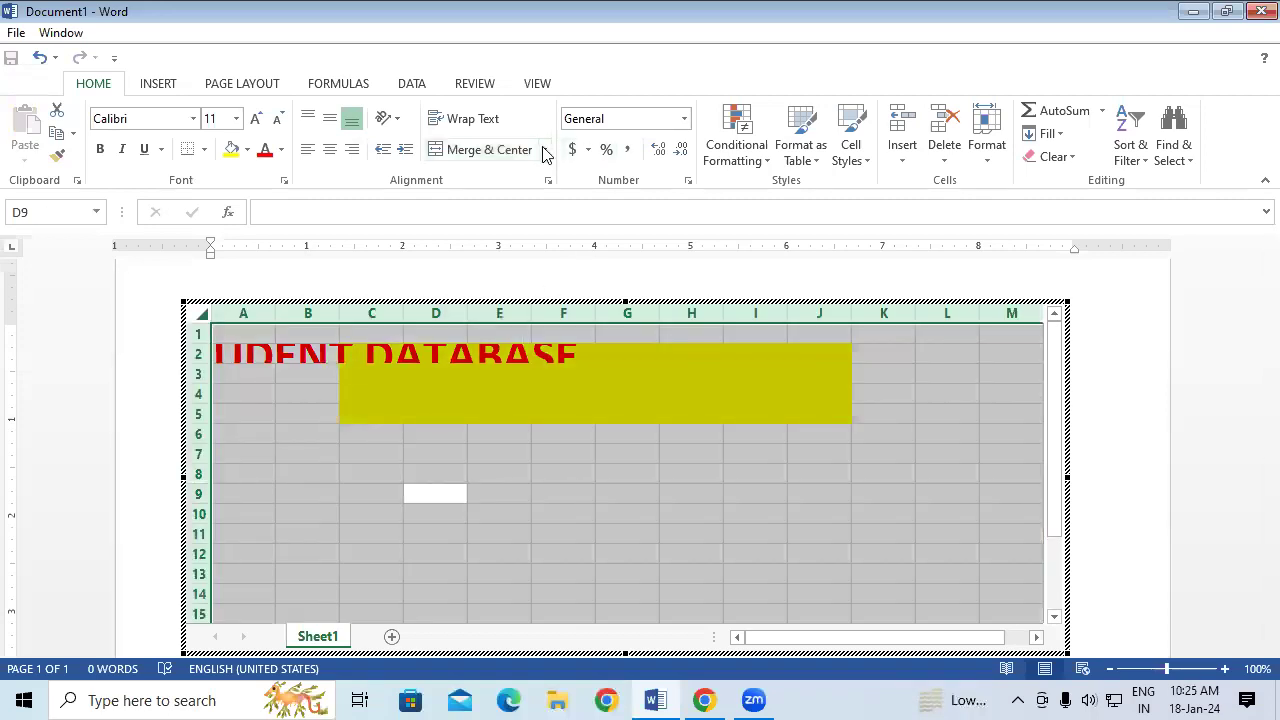
pyautogui.click(545, 149)
pyautogui.click(518, 249)
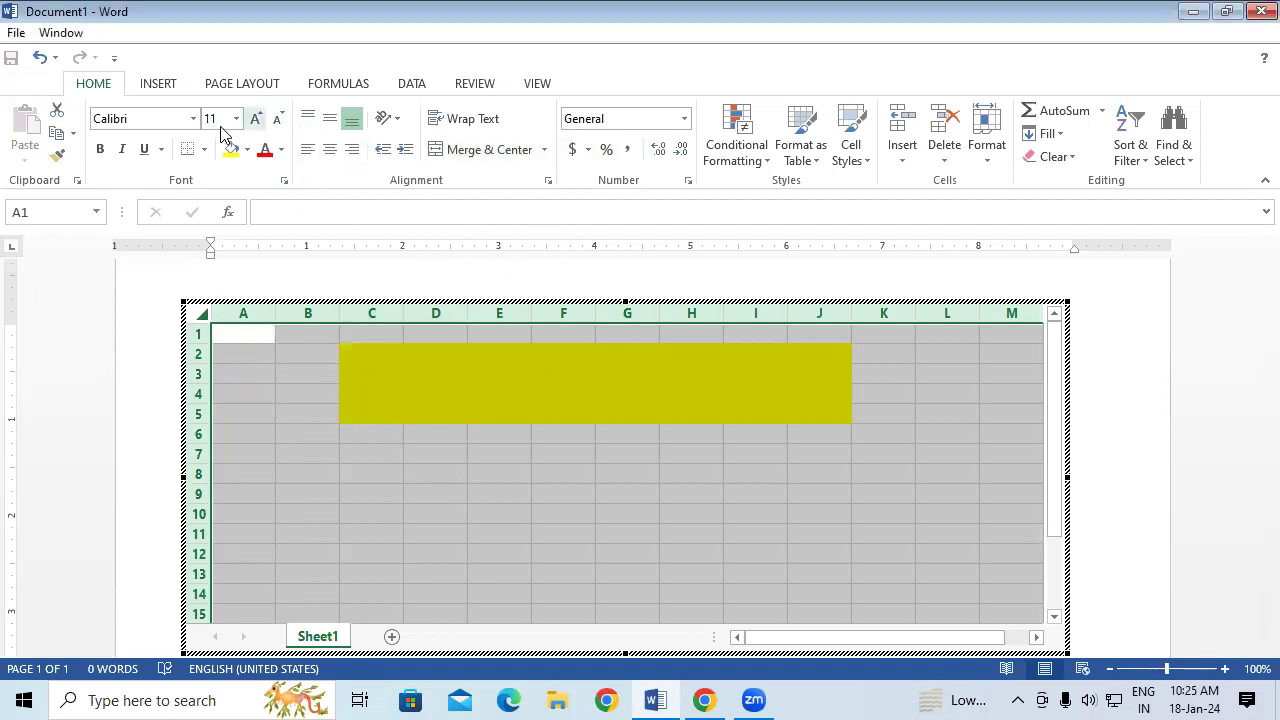
# Step: Set the whole sheet's fill colour to No Fill
pyautogui.click(247, 150)
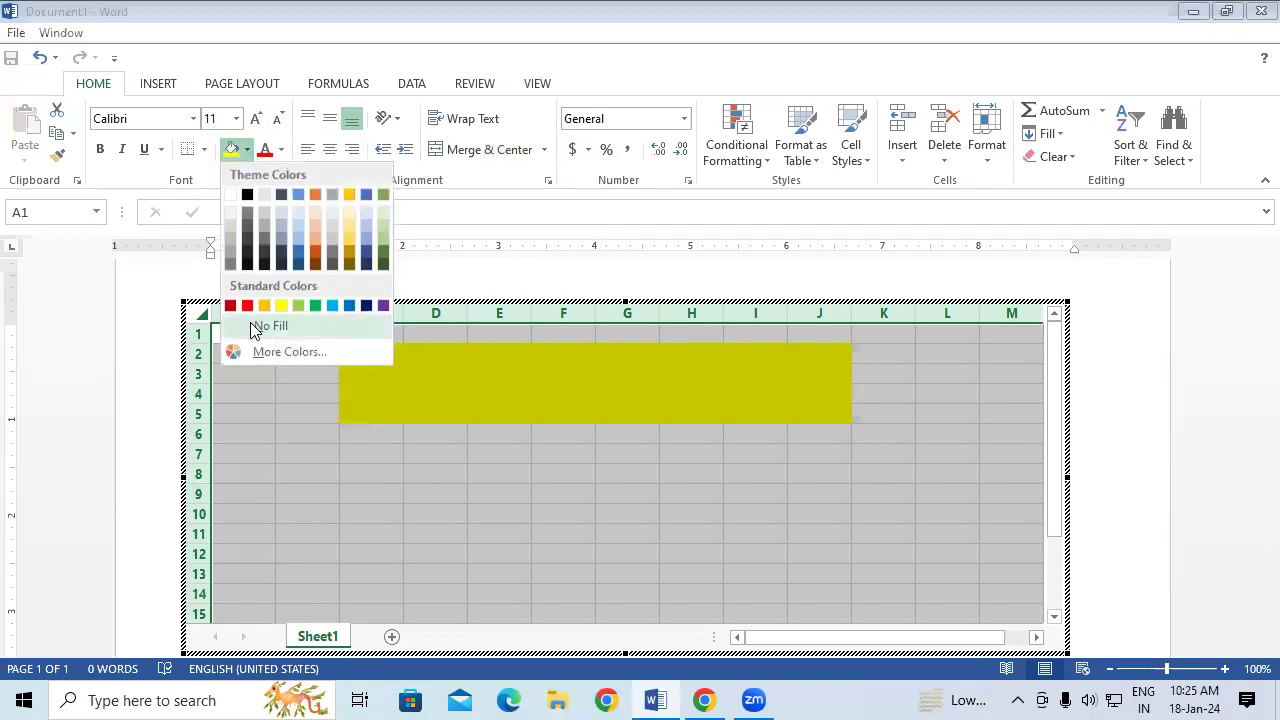
pyautogui.click(250, 320)
pyautogui.click(489, 450)
pyautogui.click(462, 394)
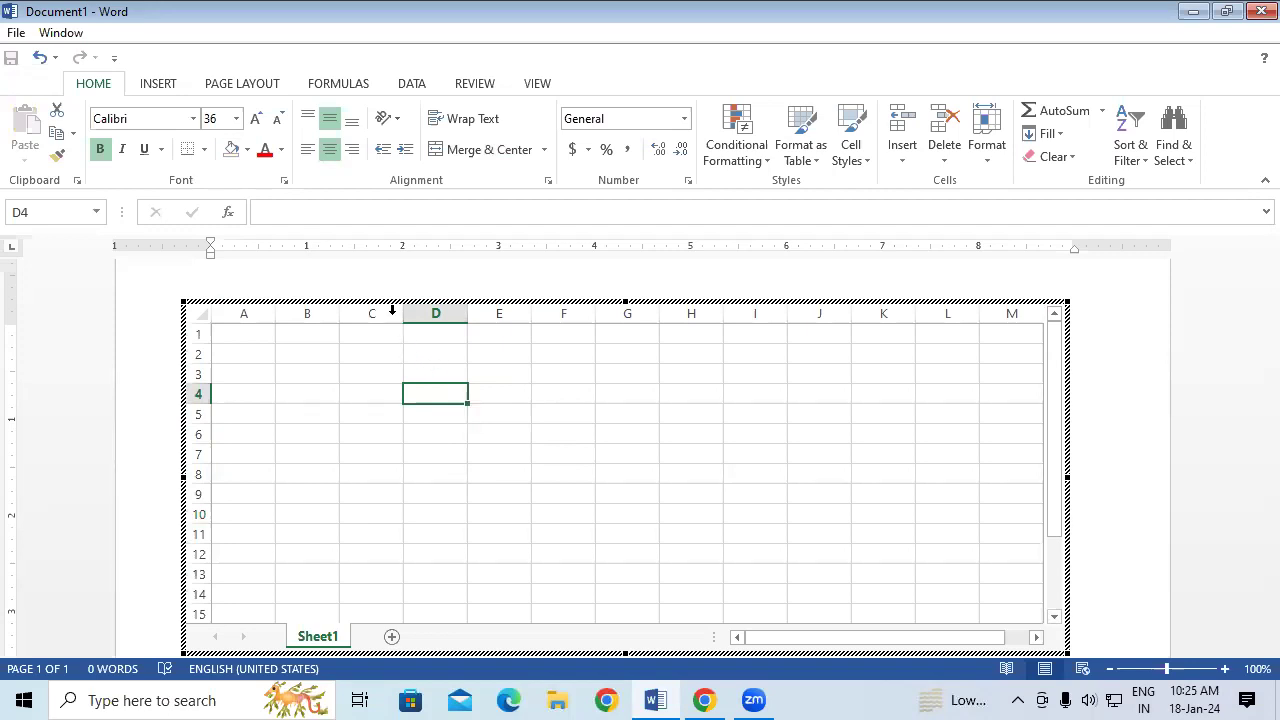
# Step: Insert shadowed black WordArt reading 'STUDENT DATABASE' over the embedded worksheet
pyautogui.click(166, 90)
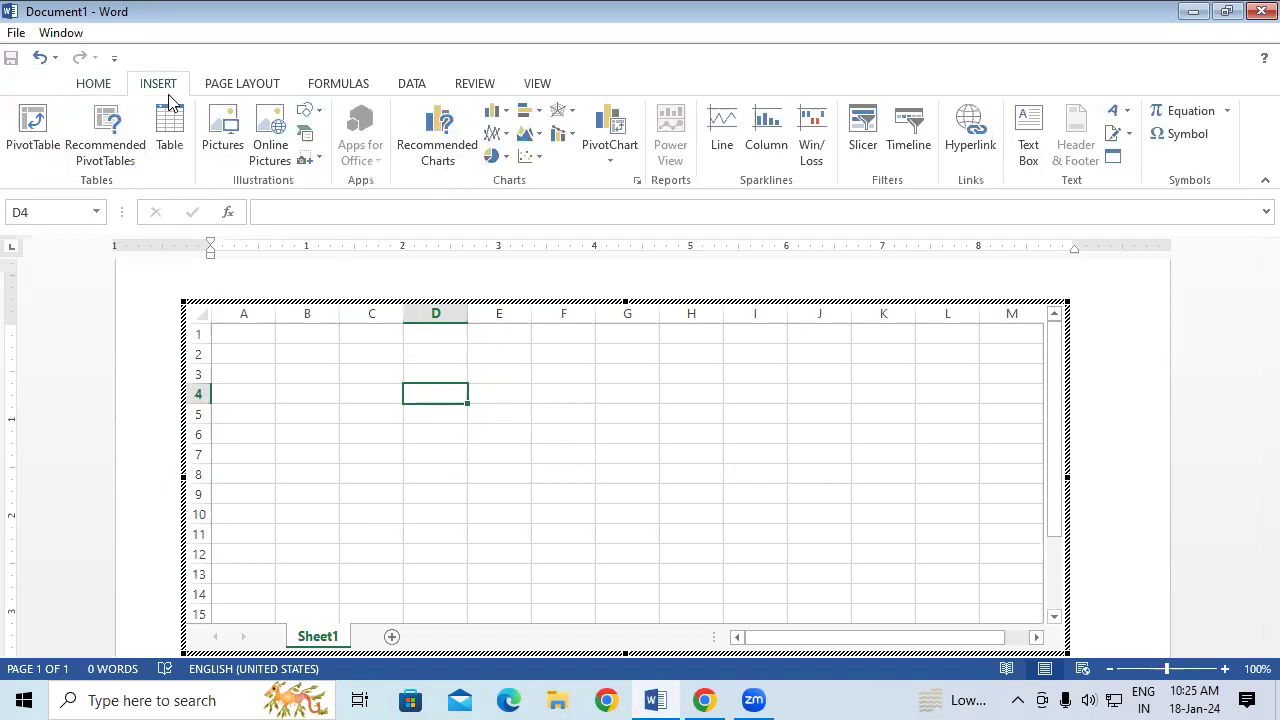
pyautogui.click(1112, 112)
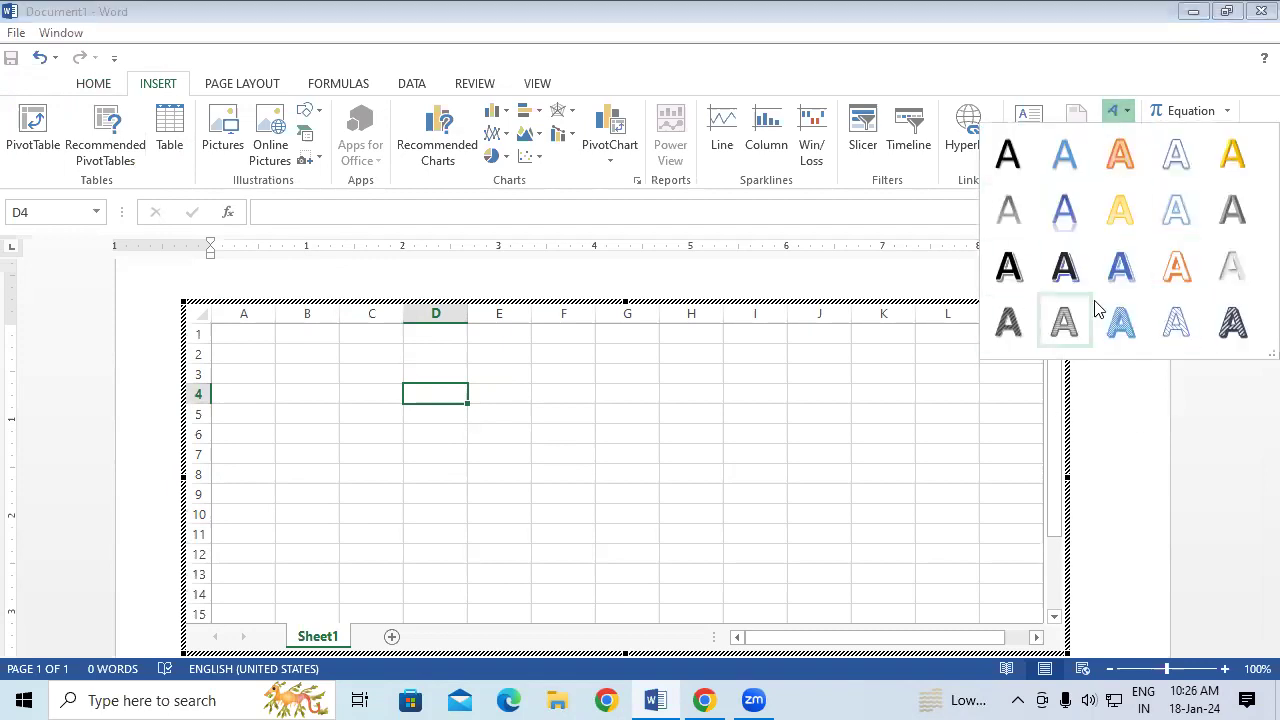
pyautogui.click(1012, 267)
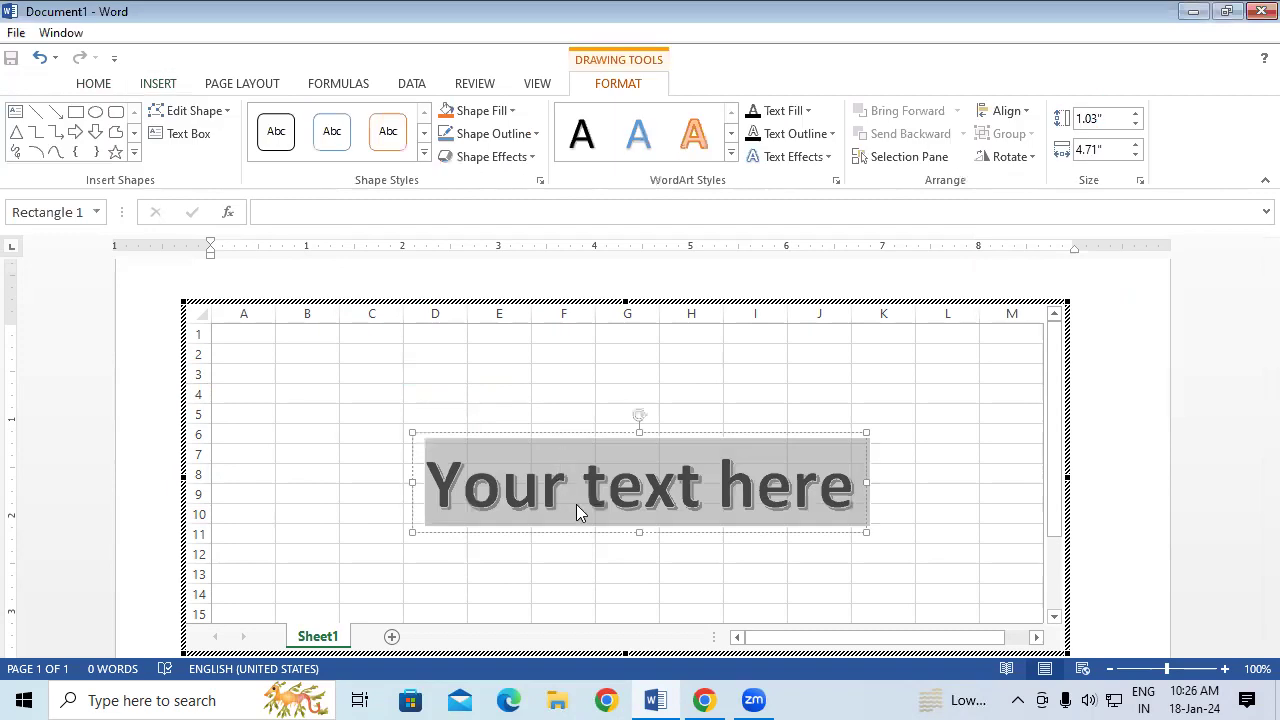
pyautogui.write('STUDENT DATABASE')
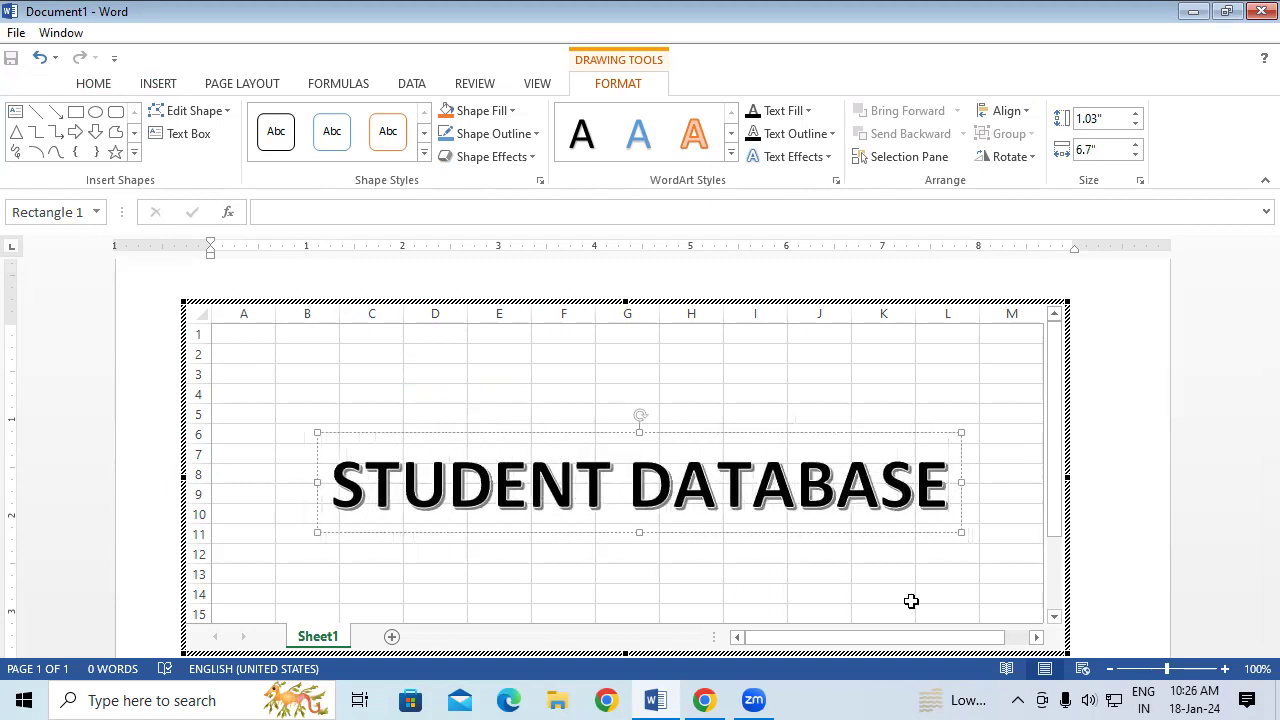
pyautogui.click(916, 433)
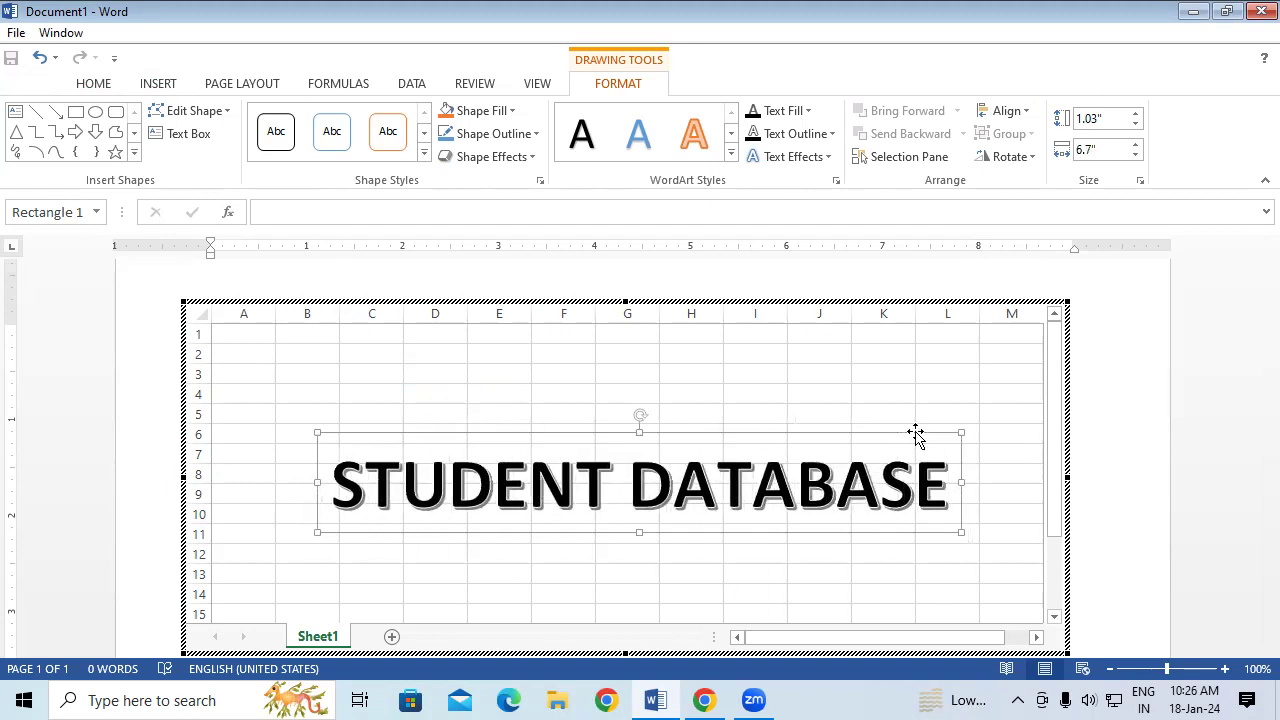
# Step: Fill the STUDENT DATABASE WordArt box yellow and colour its lettering red
pyautogui.click(478, 113)
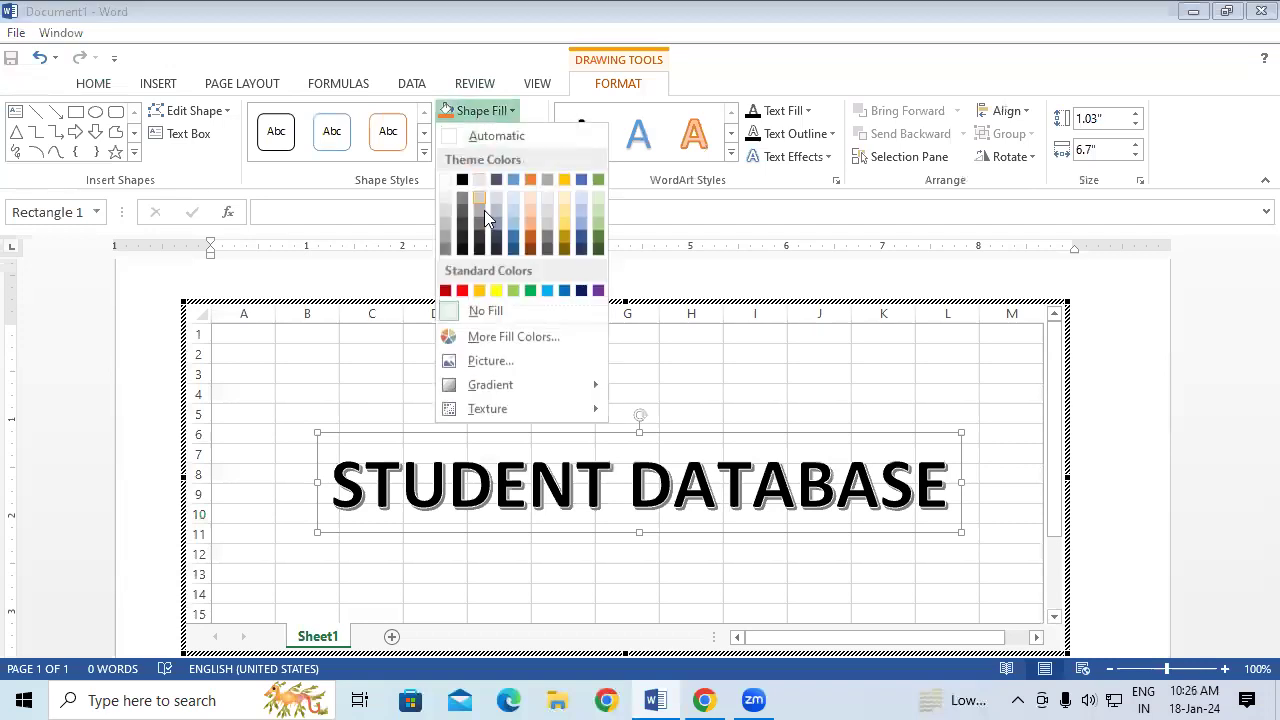
pyautogui.click(496, 290)
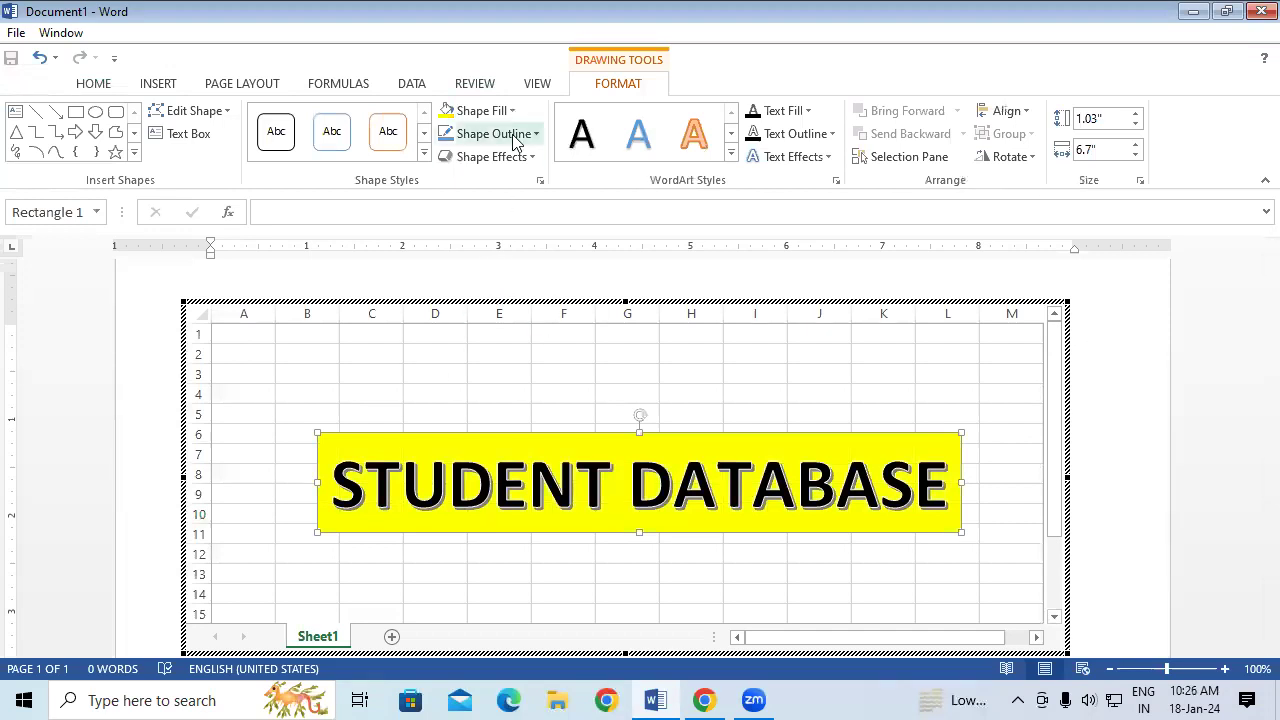
pyautogui.click(800, 111)
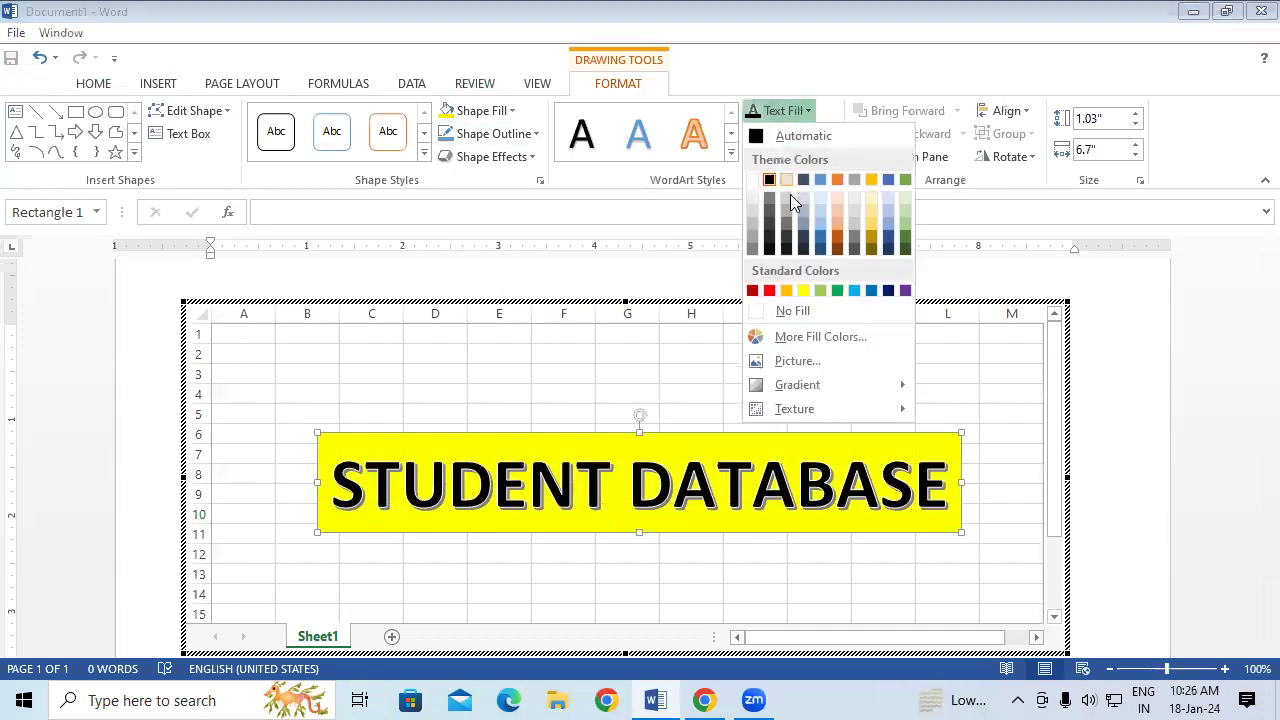
pyautogui.click(769, 290)
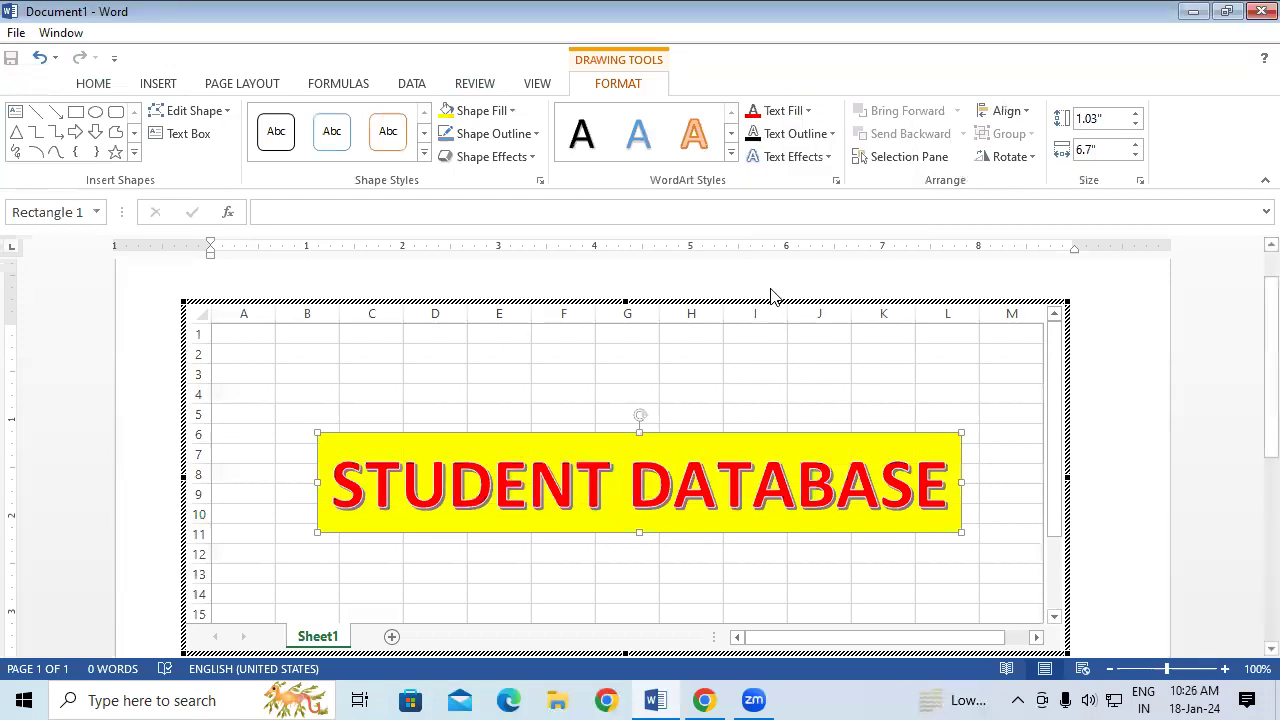
pyautogui.click(663, 572)
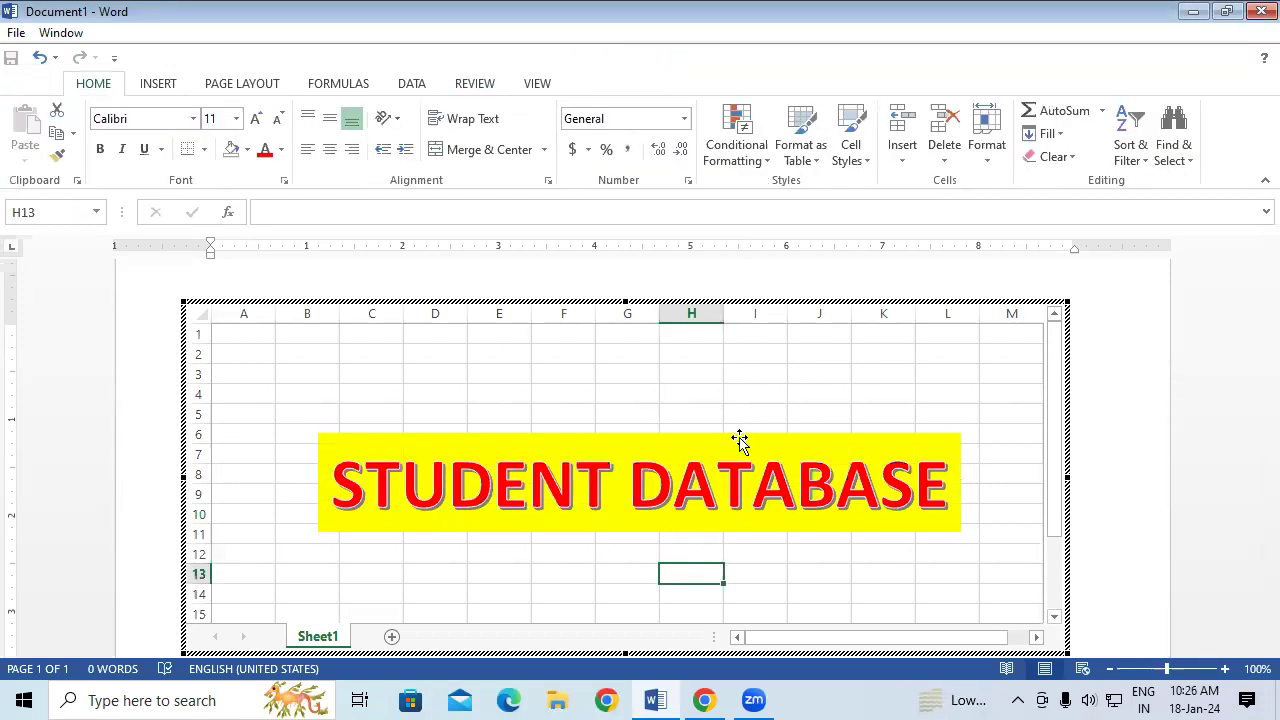
# Step: Drag the STUDENT DATABASE banner down to about rows 15–20 and cut its height to 0.85 inches
pyautogui.click(741, 532)
pyautogui.moveTo(741, 530)
pyautogui.mouseDown()
pyautogui.moveTo(878, 541)
pyautogui.moveTo(739, 613)
pyautogui.moveTo(709, 463)
pyautogui.moveTo(894, 569)
pyautogui.moveTo(700, 431)
pyautogui.moveTo(709, 425)
pyautogui.mouseUp()
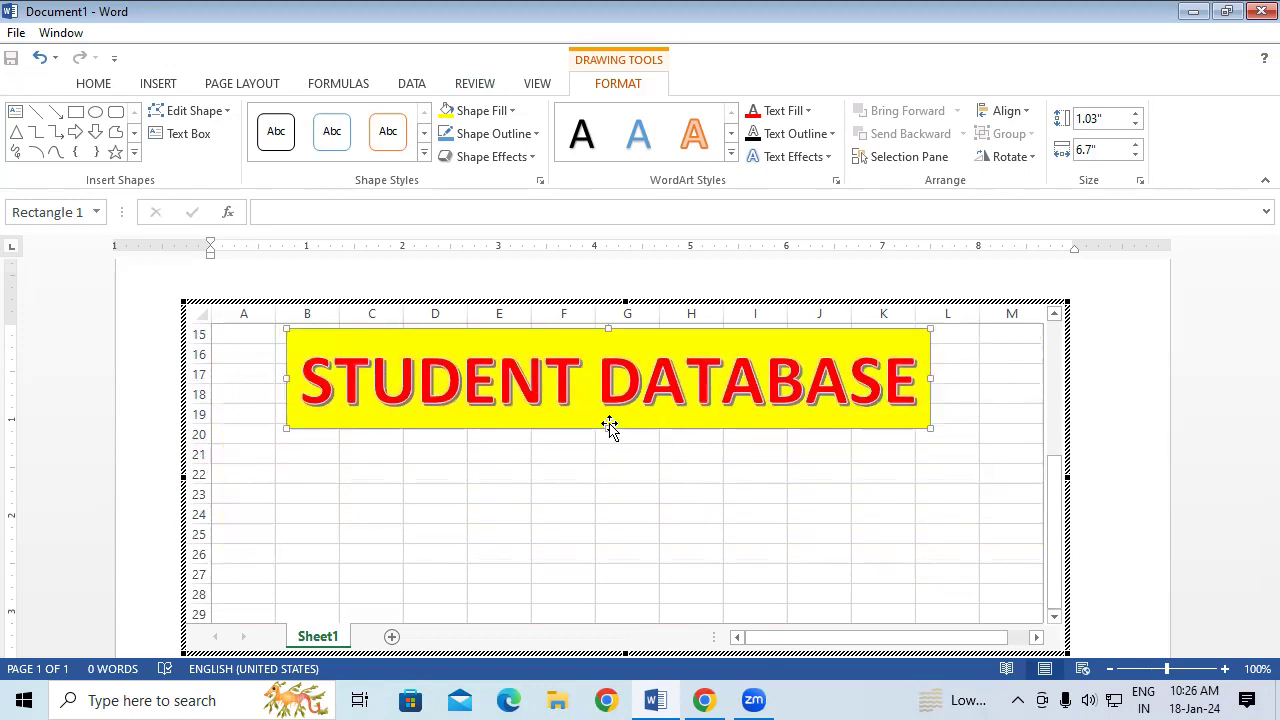
pyautogui.moveTo(606, 423); pyautogui.dragTo(609, 411)
pyautogui.click(603, 483)
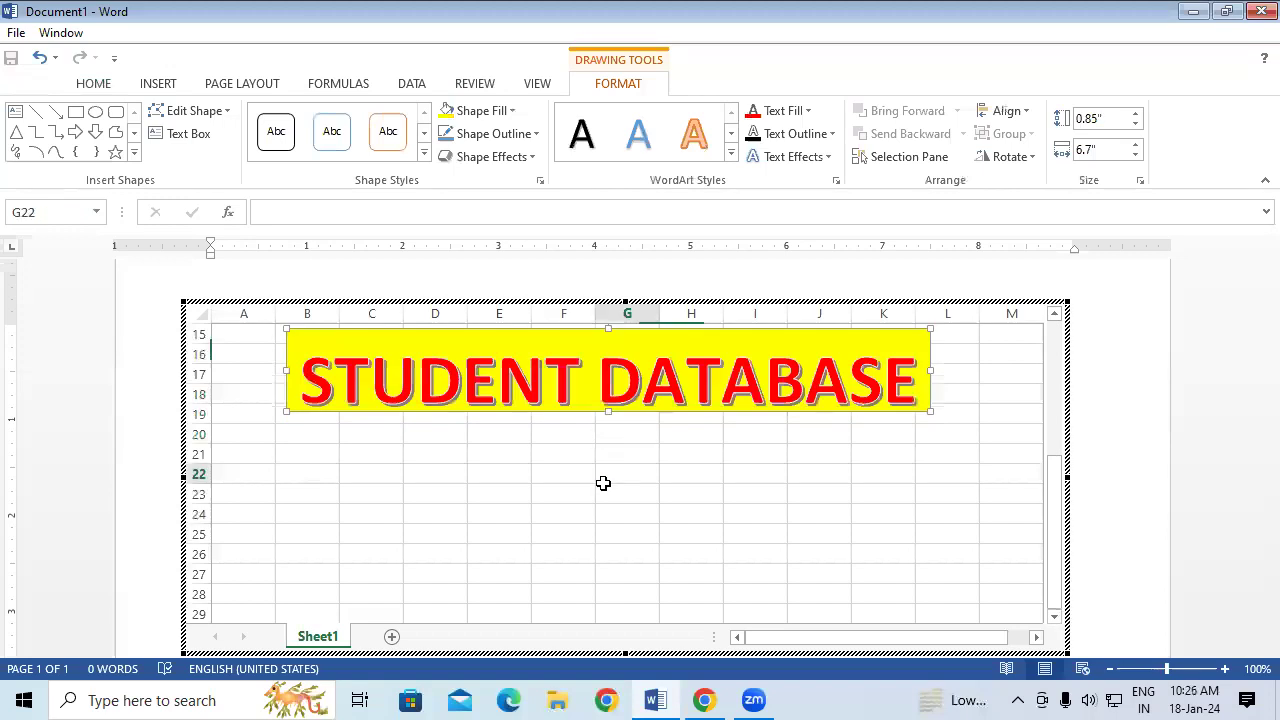
pyautogui.click(296, 446)
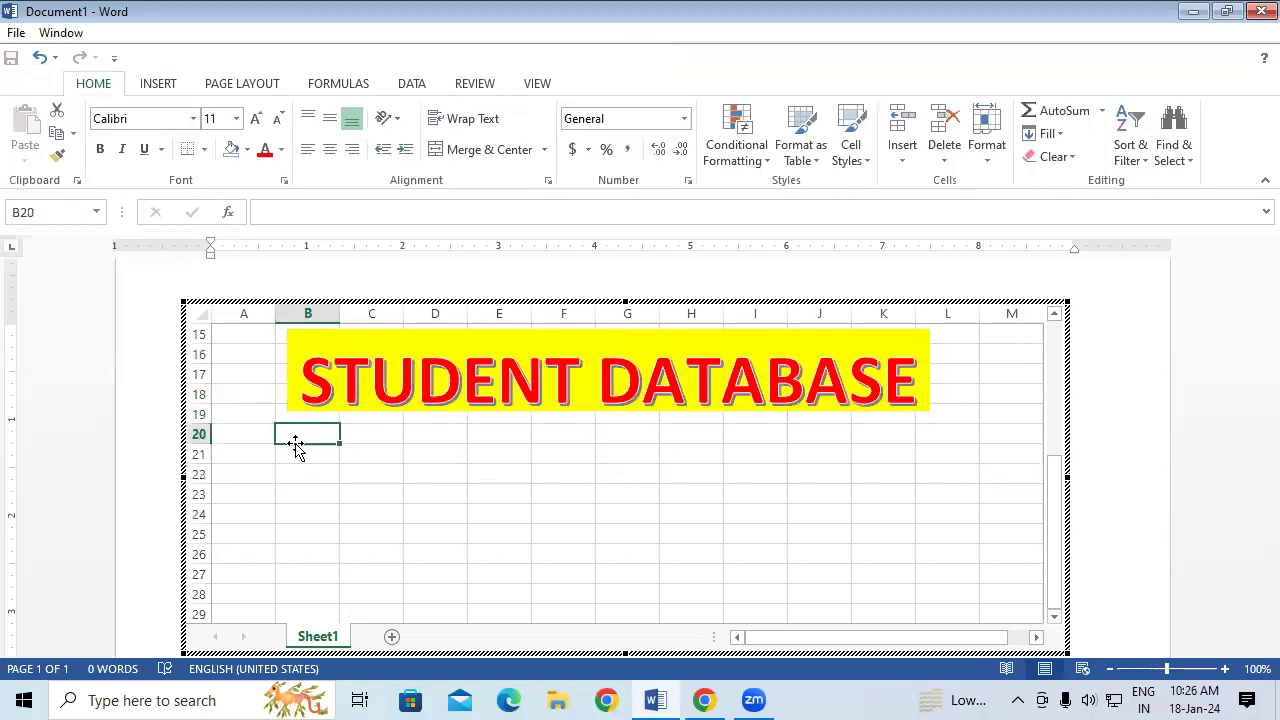
pyautogui.click(237, 437)
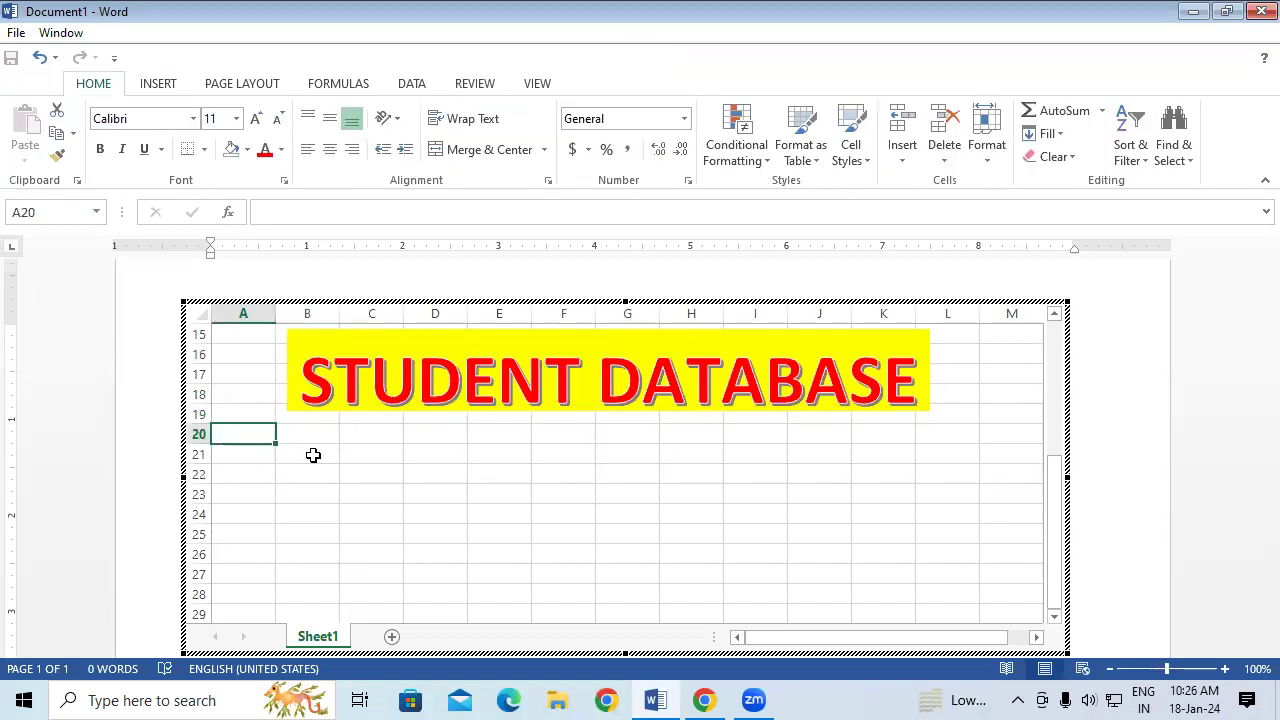
pyautogui.click(319, 450)
pyautogui.click(318, 440)
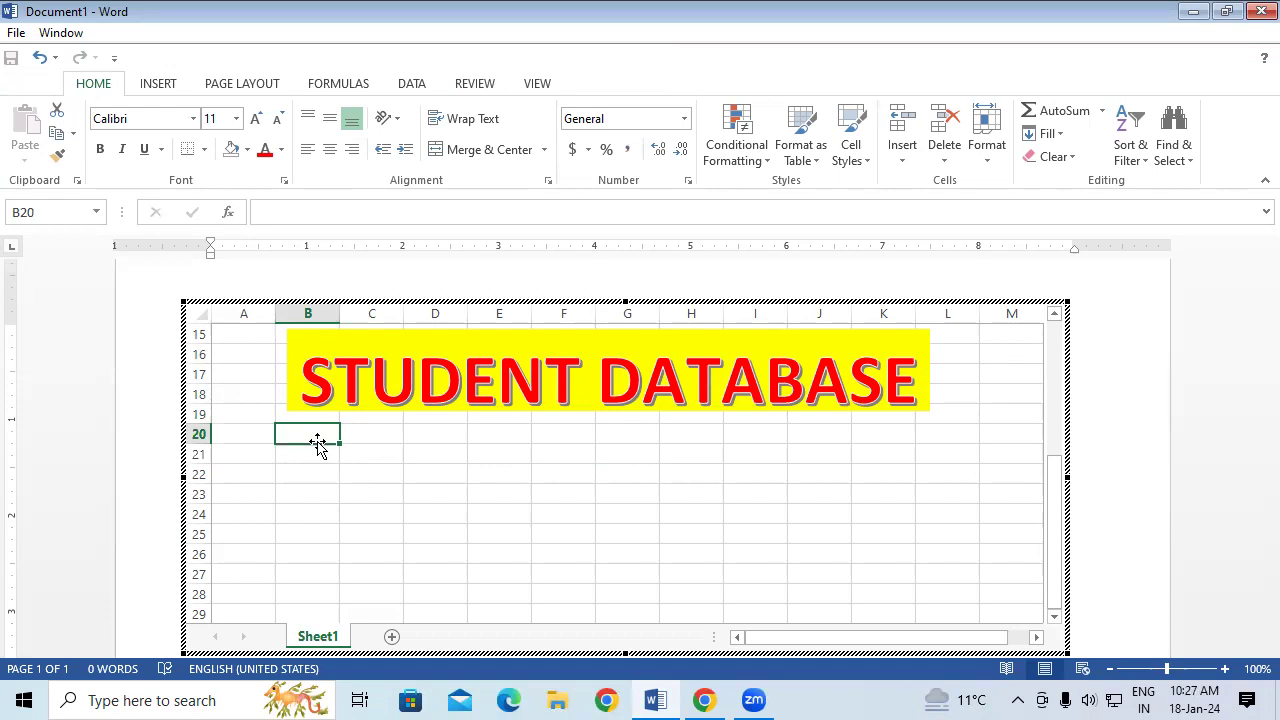
# Step: Pull the banner's bottom edge up slightly so it covers rows 16–18
pyautogui.click(579, 467)
pyautogui.click(578, 408)
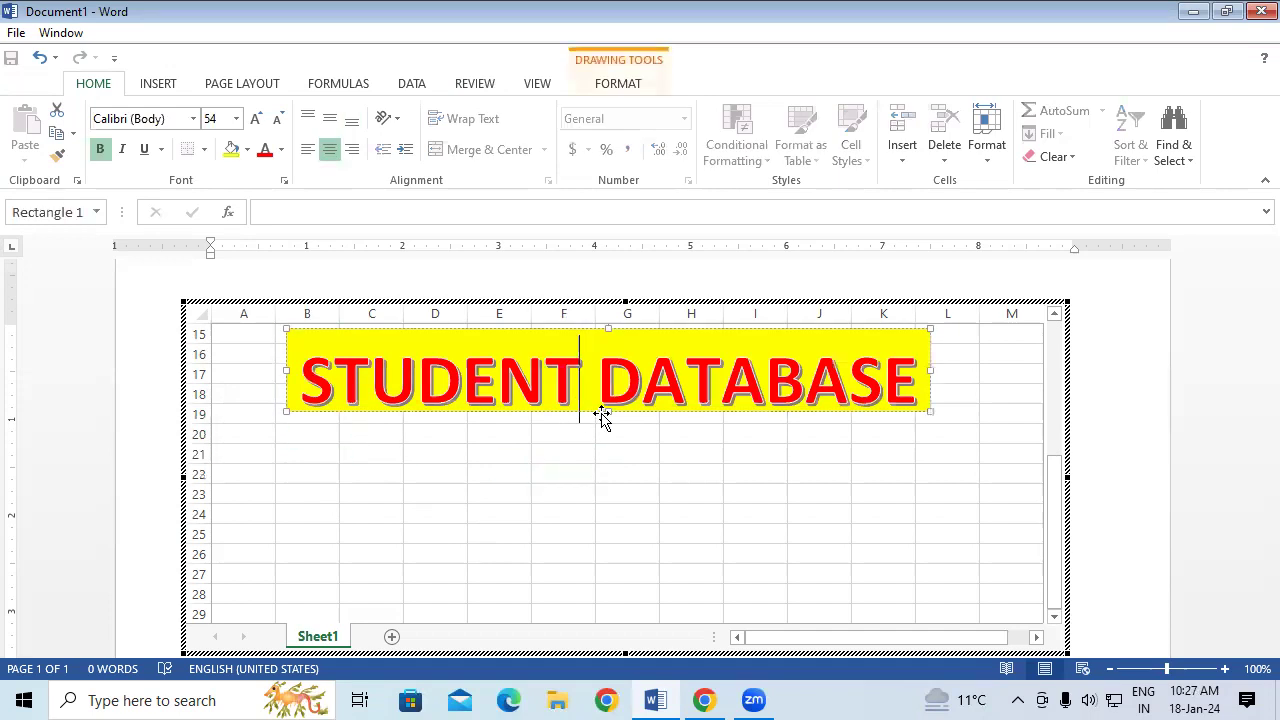
pyautogui.moveTo(595, 413); pyautogui.dragTo(595, 398)
pyautogui.click(507, 452)
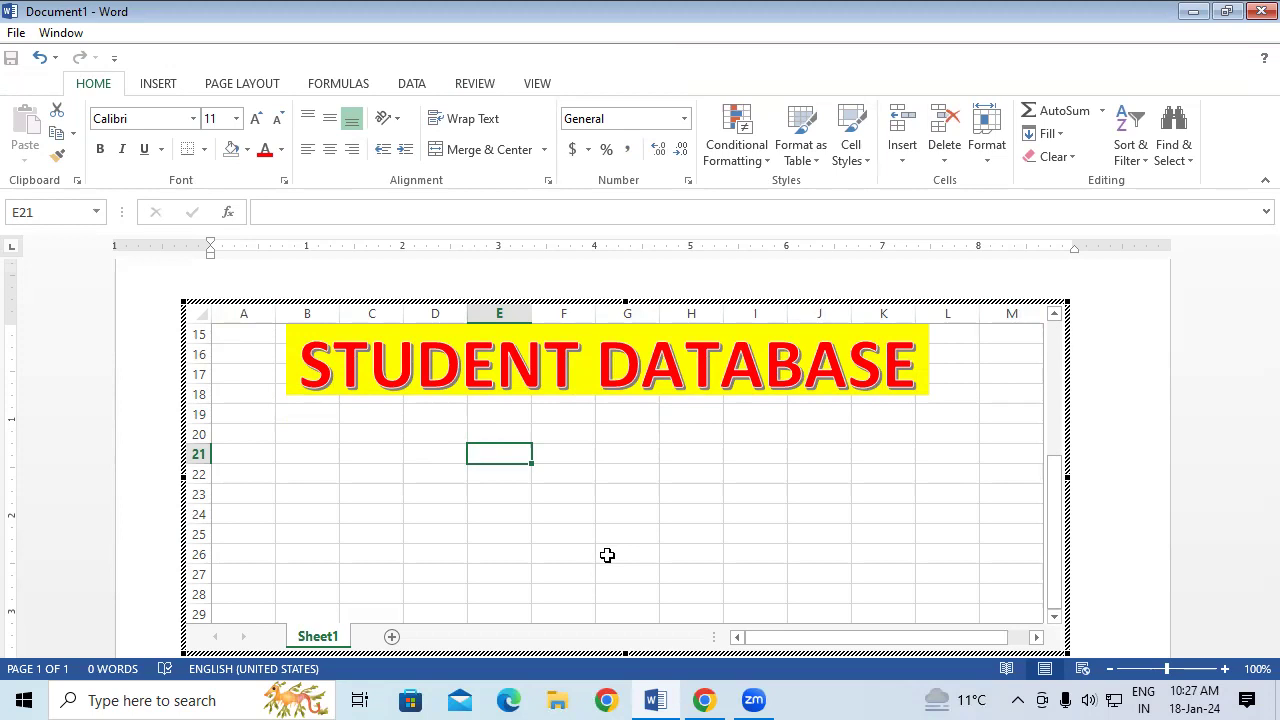
pyautogui.click(607, 555)
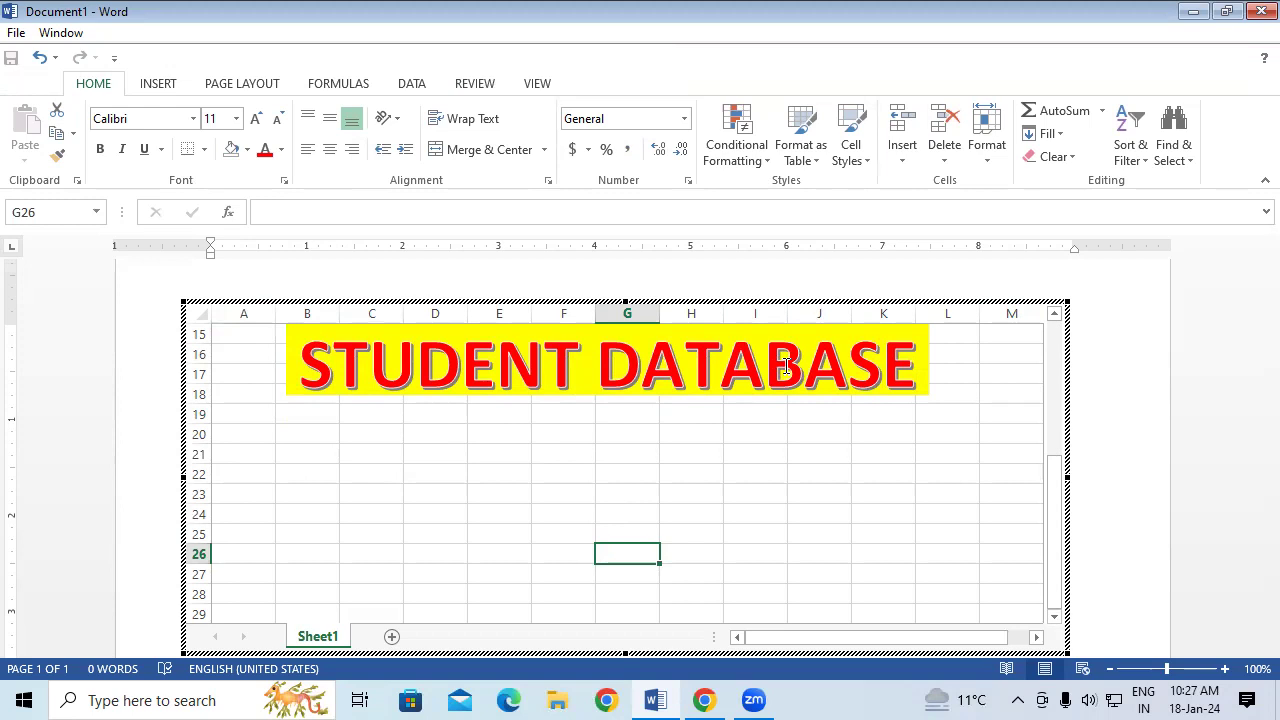
pyautogui.click(446, 418)
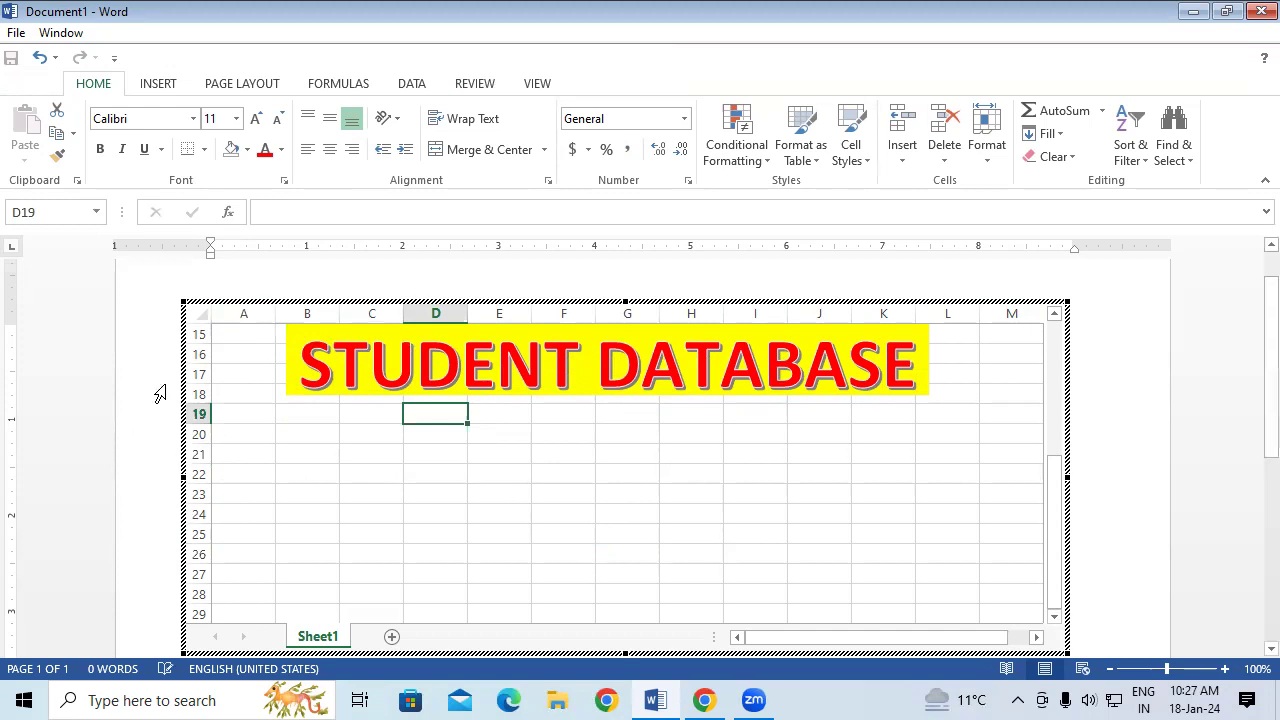
pyautogui.moveTo(232, 352); pyautogui.dragTo(259, 535)
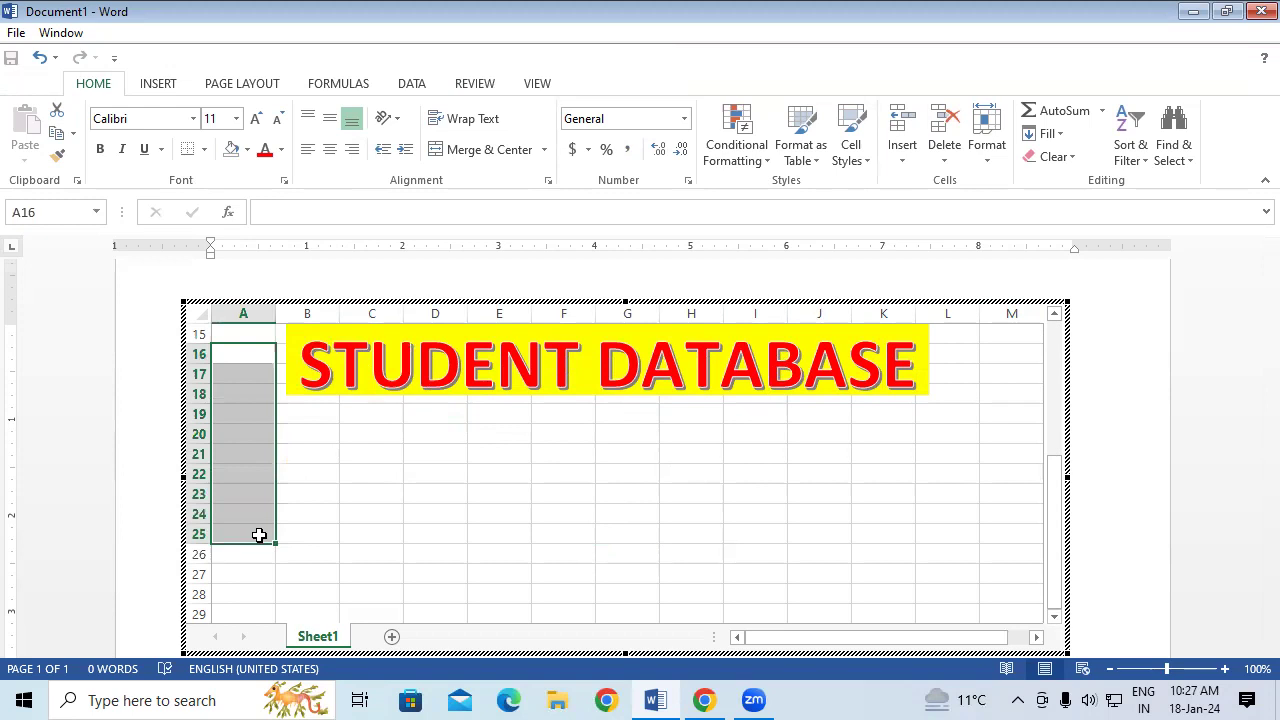
pyautogui.click(419, 499)
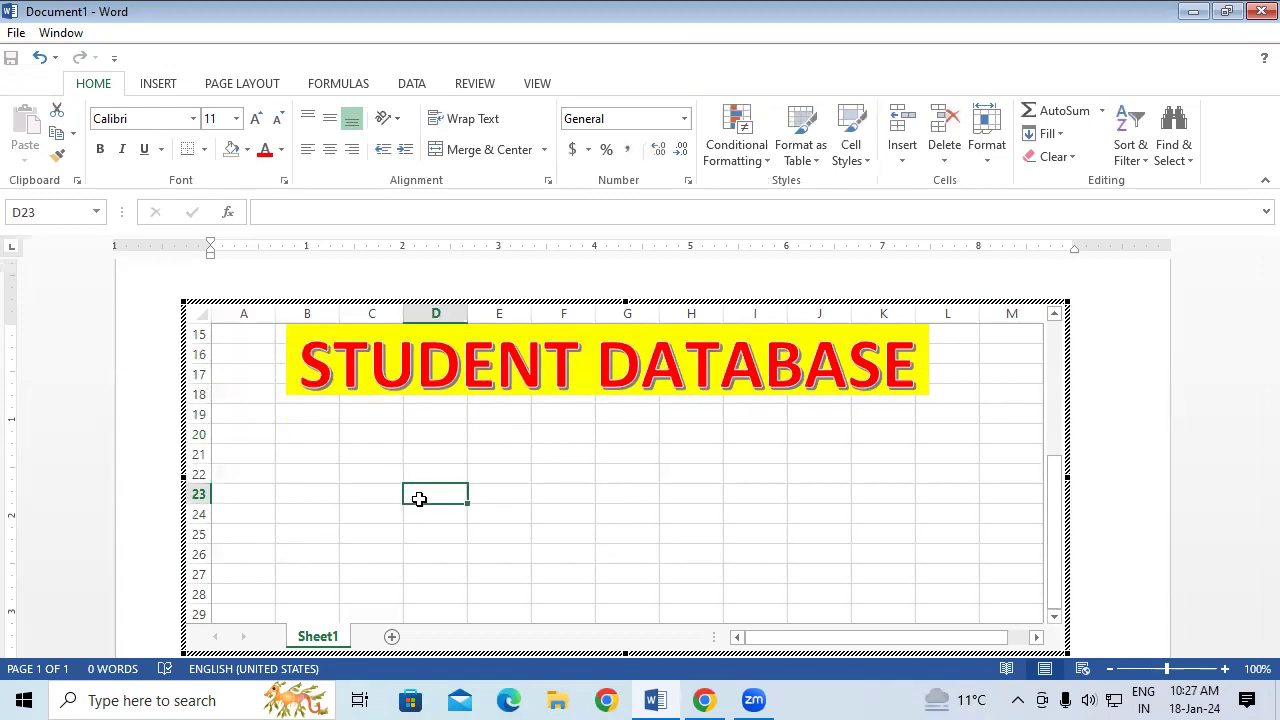
# Step: Drag the STUDENT DATABASE banner up to the top of the sheet over rows 2–5
pyautogui.moveTo(246, 358); pyautogui.dragTo(251, 447)
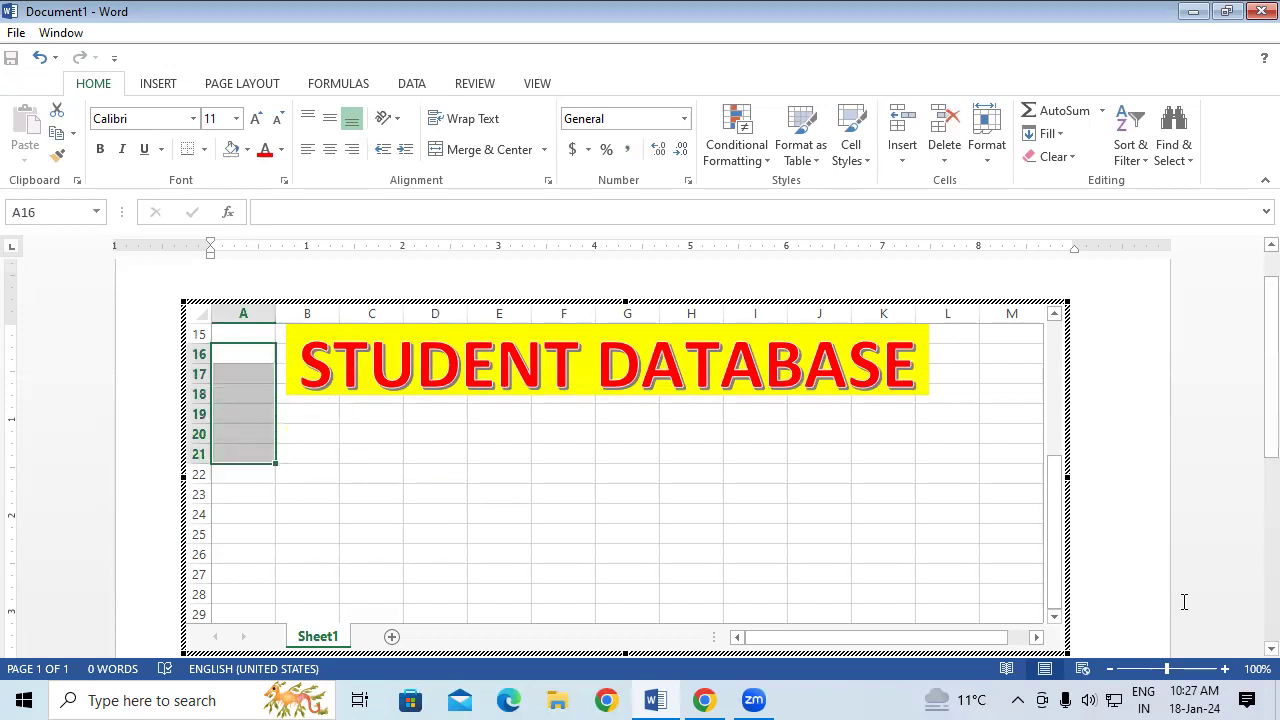
pyautogui.moveTo(1058, 568); pyautogui.dragTo(1046, 443)
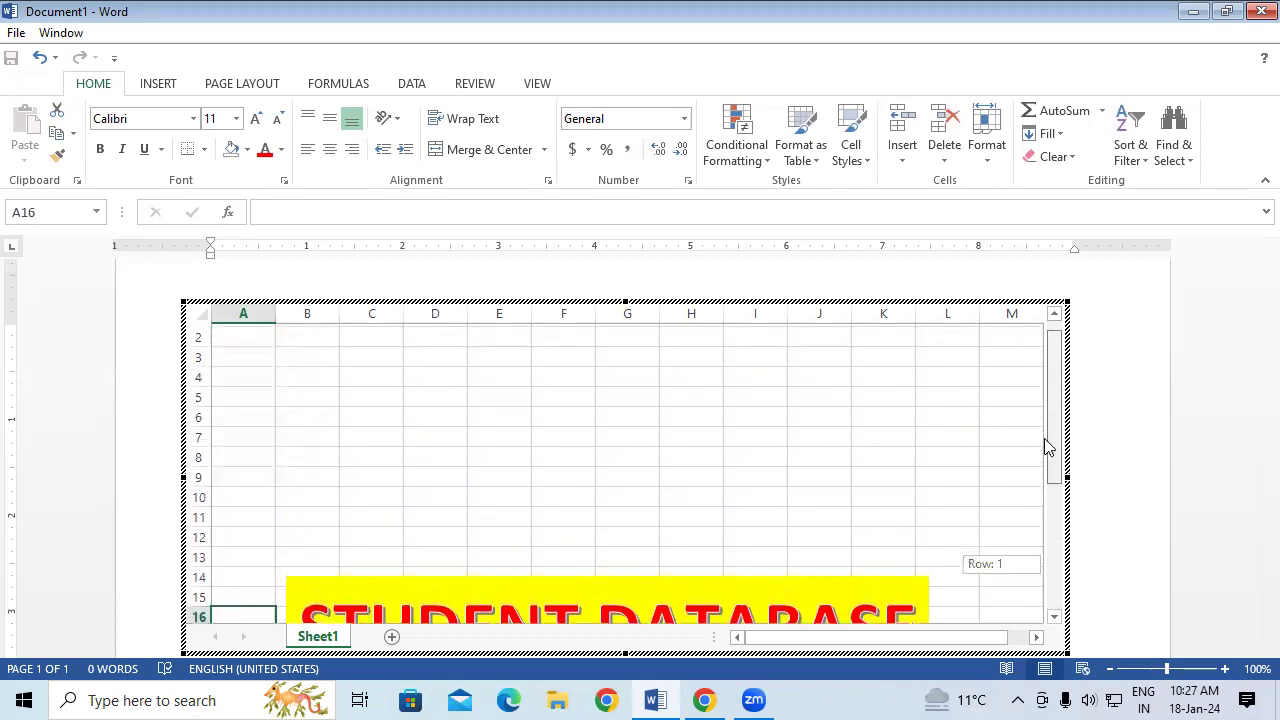
pyautogui.moveTo(797, 577); pyautogui.dragTo(788, 440)
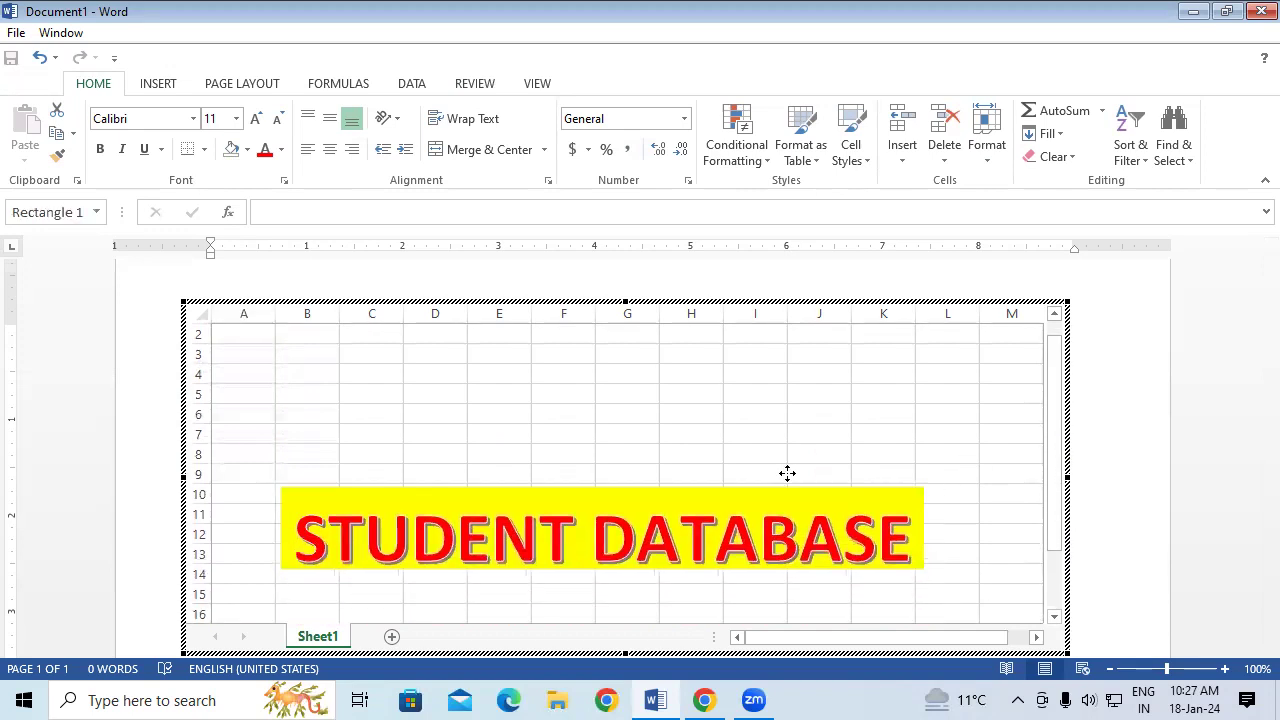
pyautogui.moveTo(1058, 527); pyautogui.dragTo(1062, 491)
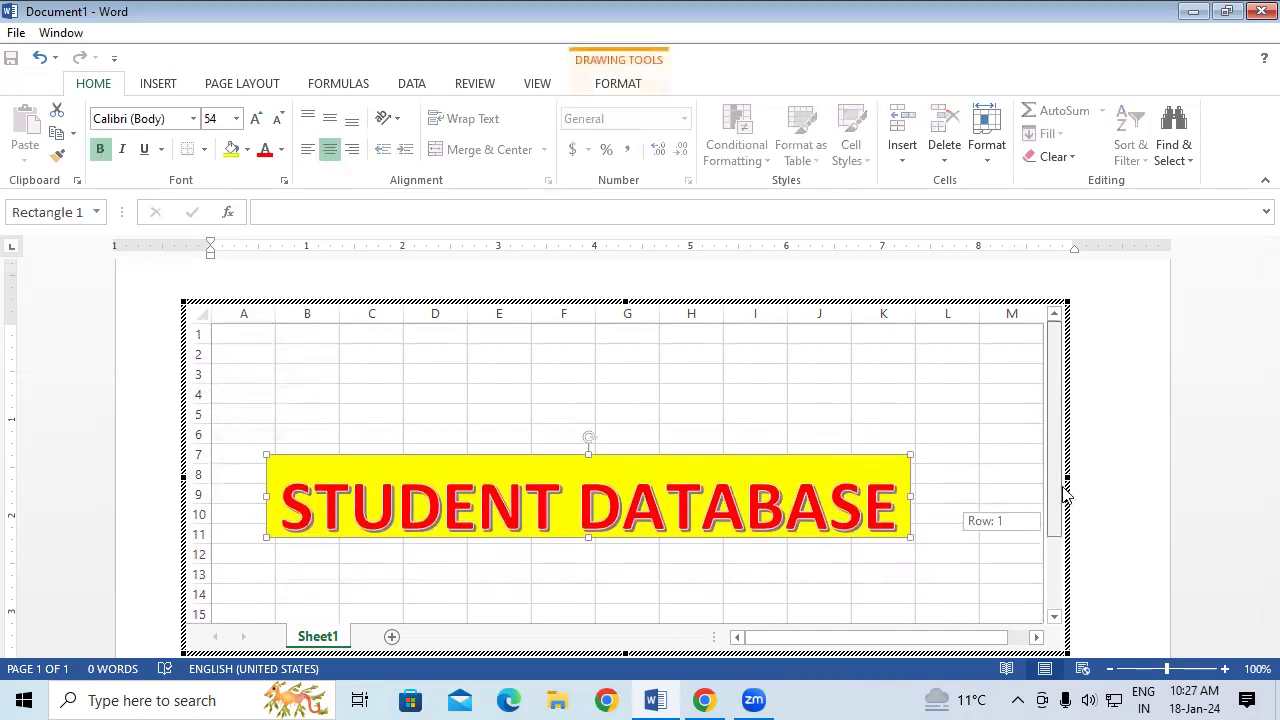
pyautogui.moveTo(797, 457); pyautogui.dragTo(797, 323)
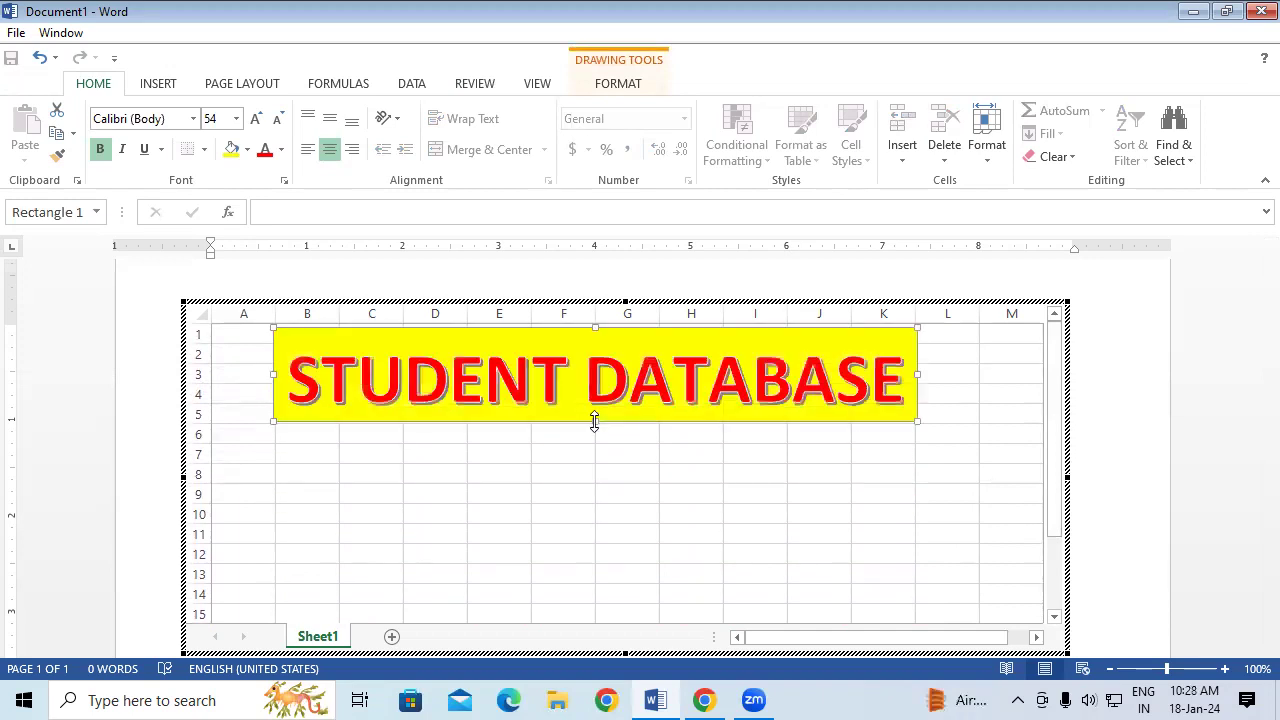
pyautogui.click(586, 490)
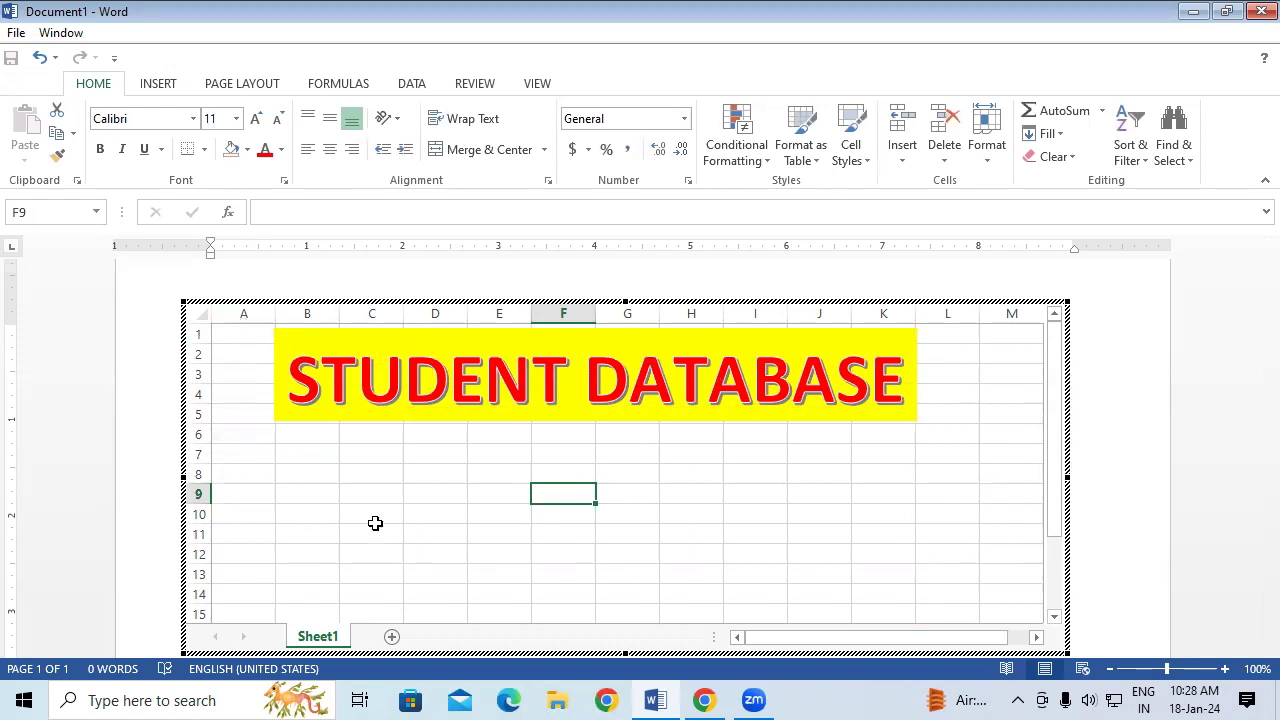
# Step: Select row 6 and the column A cells below the banner, then clear the selection
pyautogui.click(720, 508)
pyautogui.moveTo(266, 432); pyautogui.dragTo(947, 436)
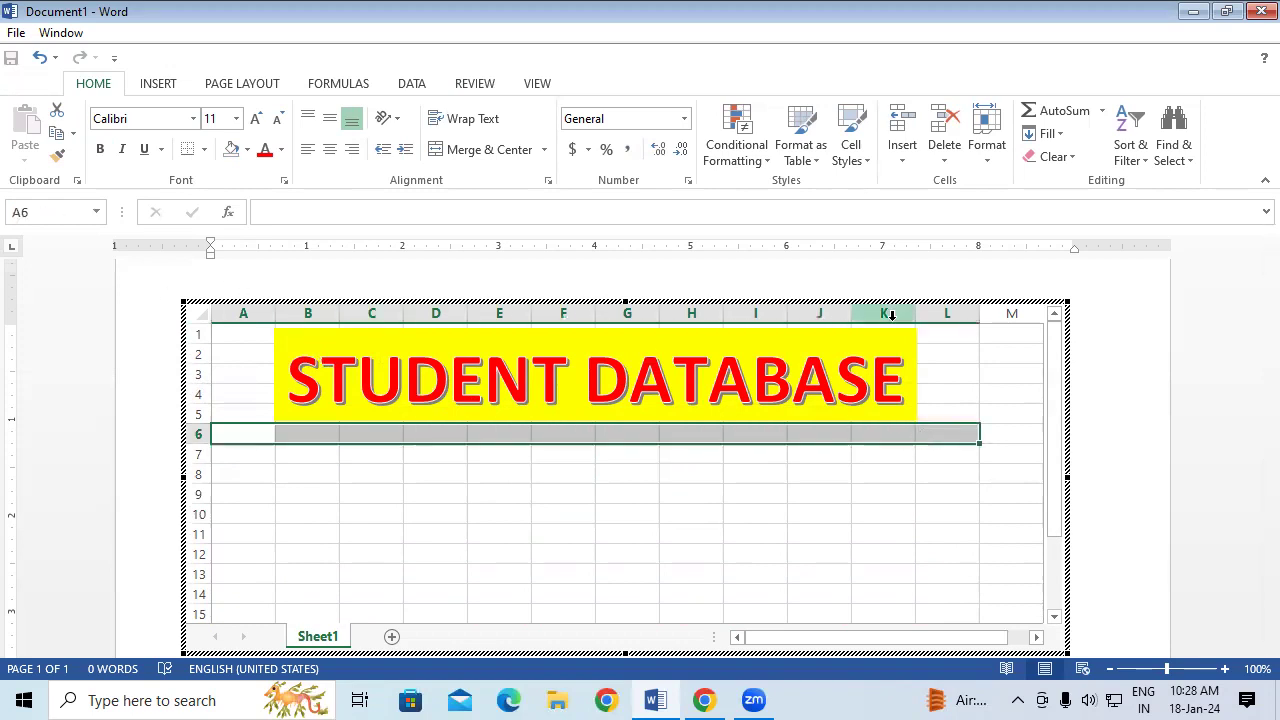
pyautogui.click(444, 548)
pyautogui.moveTo(257, 340); pyautogui.dragTo(244, 590)
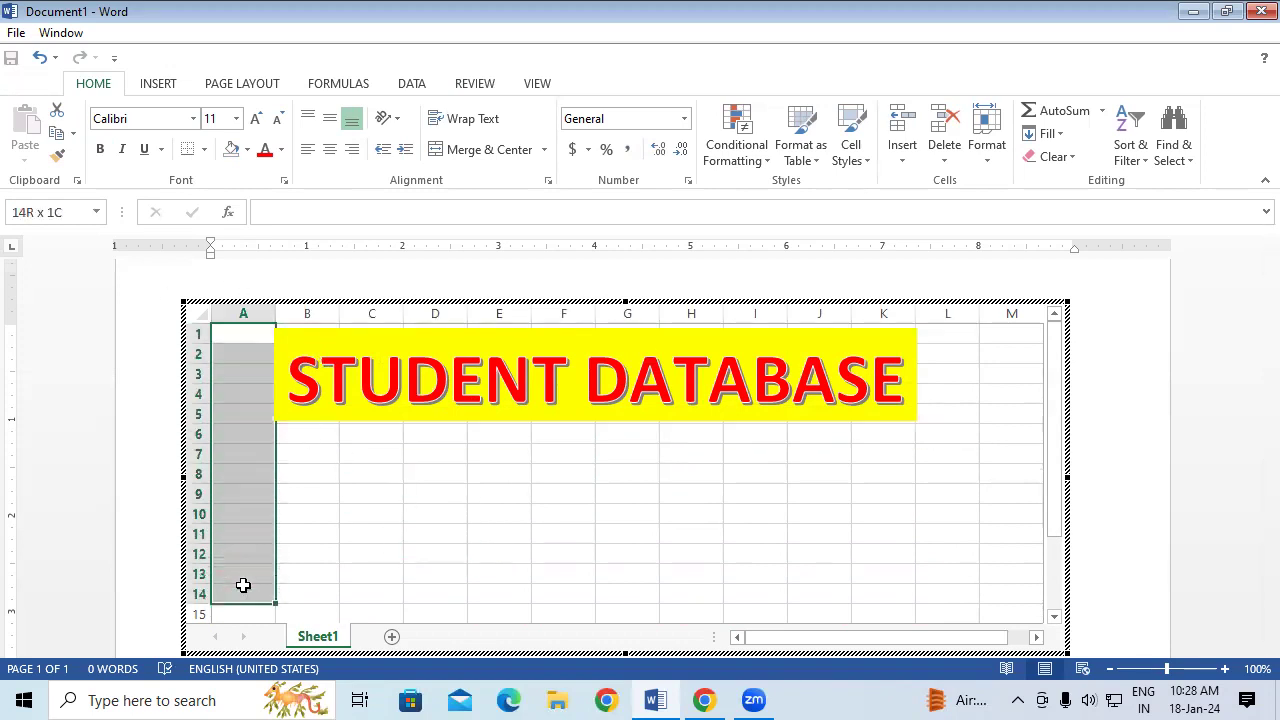
pyautogui.click(549, 507)
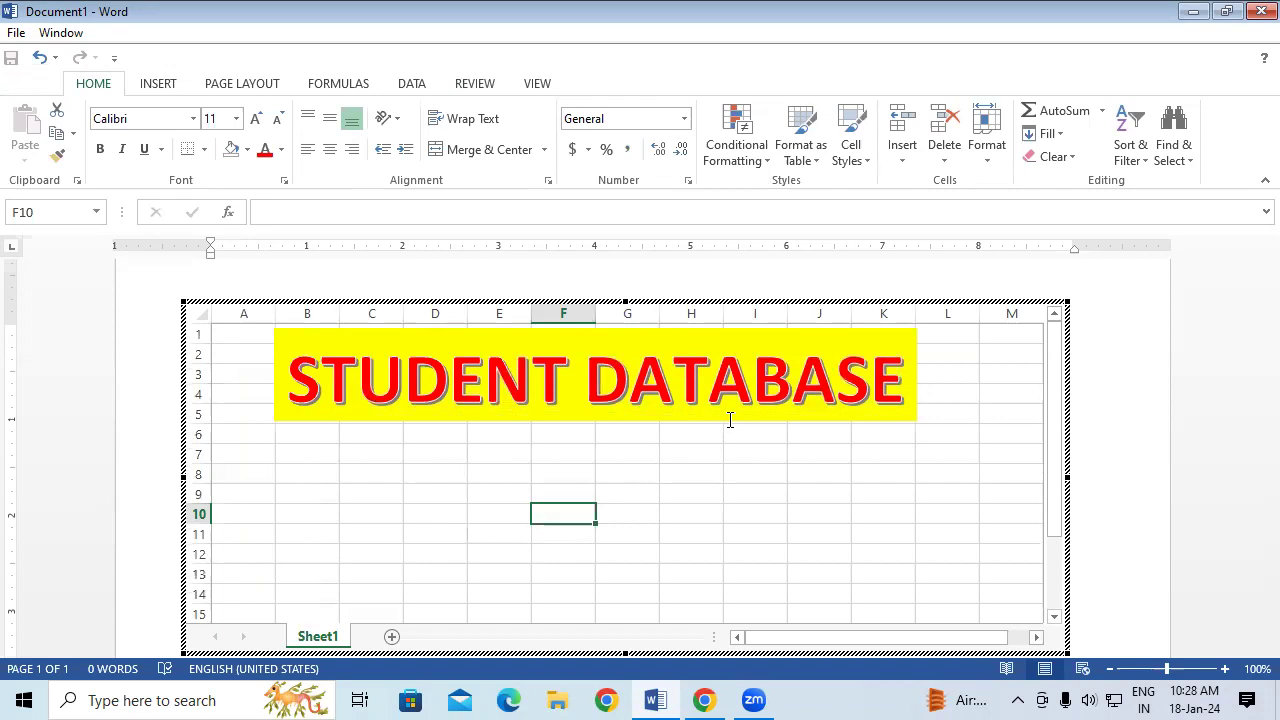
# Step: Enter SR.NO. as the first table heading in cell A7
pyautogui.click(710, 453)
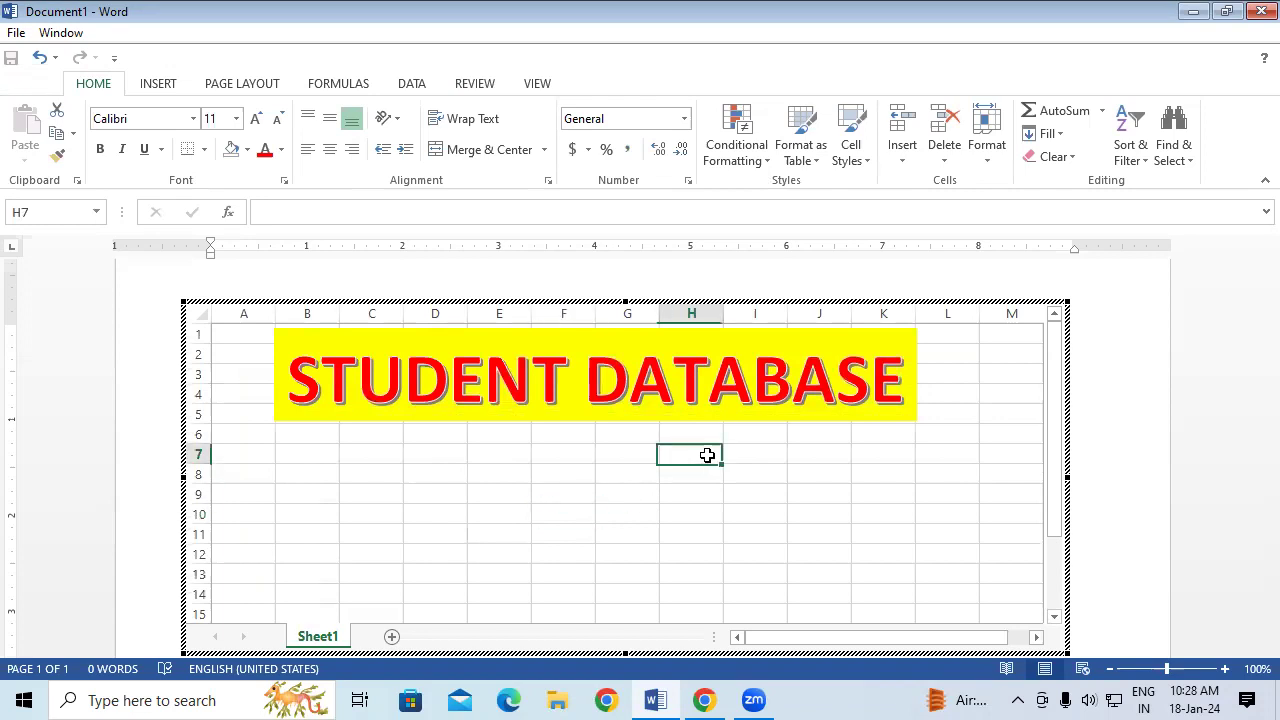
pyautogui.click(254, 456)
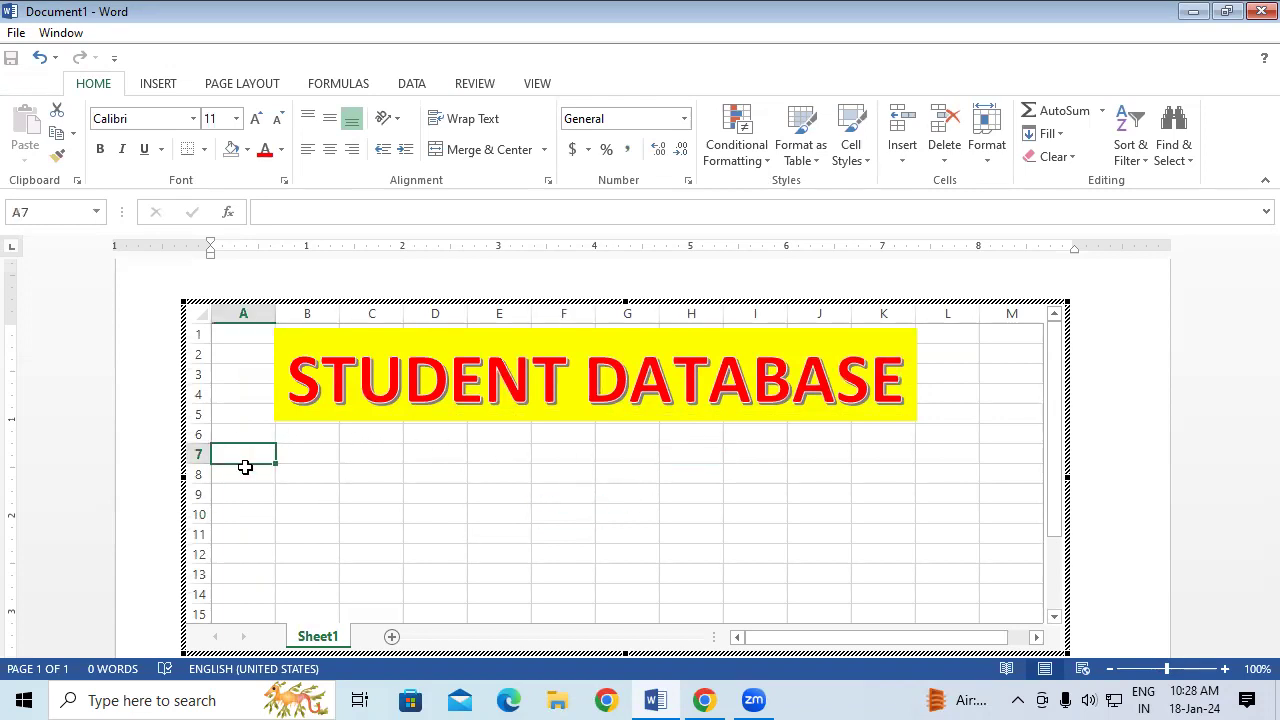
pyautogui.write('SR.NO.')
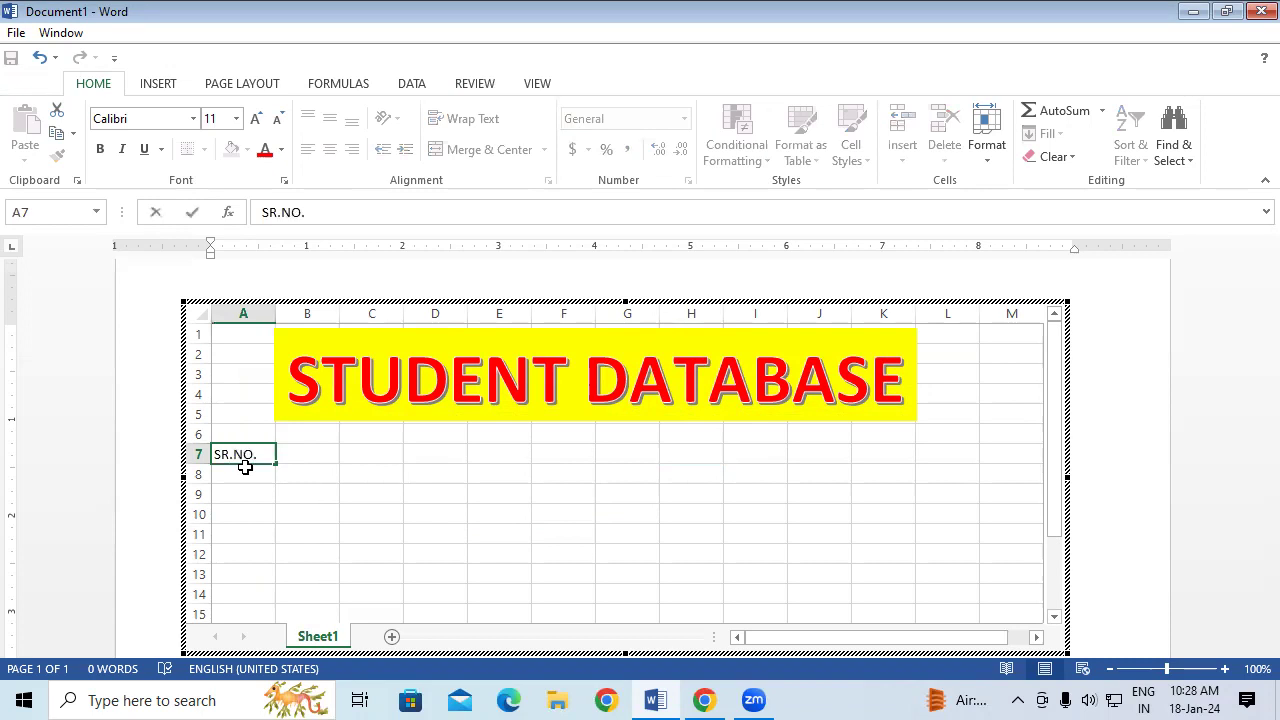
# Step: Type headings STUDENT NAME, COURSE, FEE and PAID across cells B7 to E7
pyautogui.press('Tab')
pyautogui.write('STUDENT NAME')
pyautogui.press('Tab')
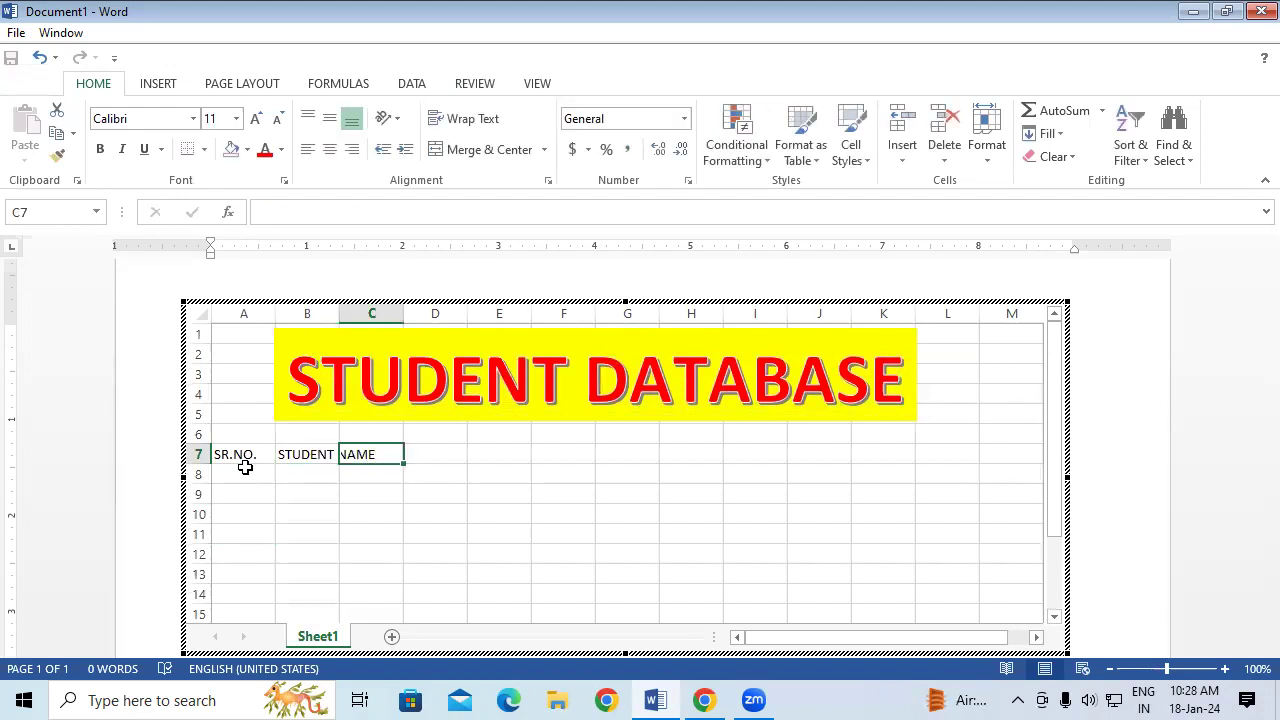
pyautogui.write('COURSE')
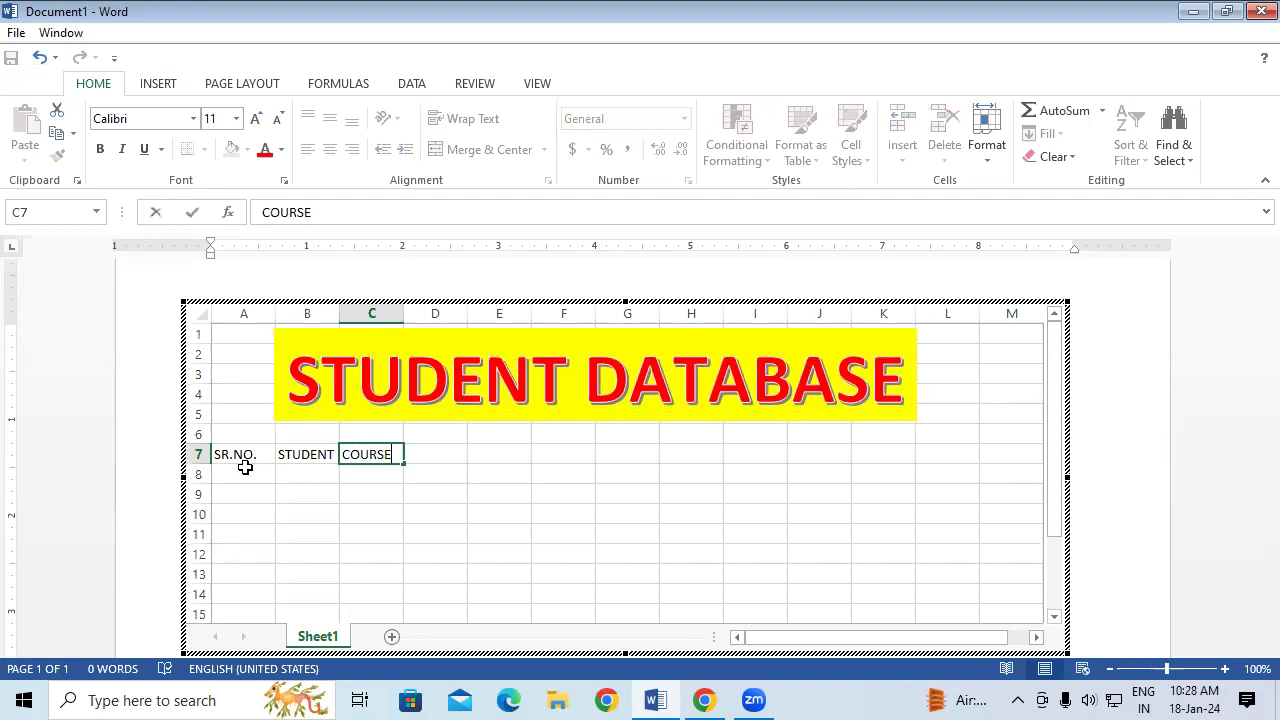
pyautogui.press('Tab')
pyautogui.write('FEE')
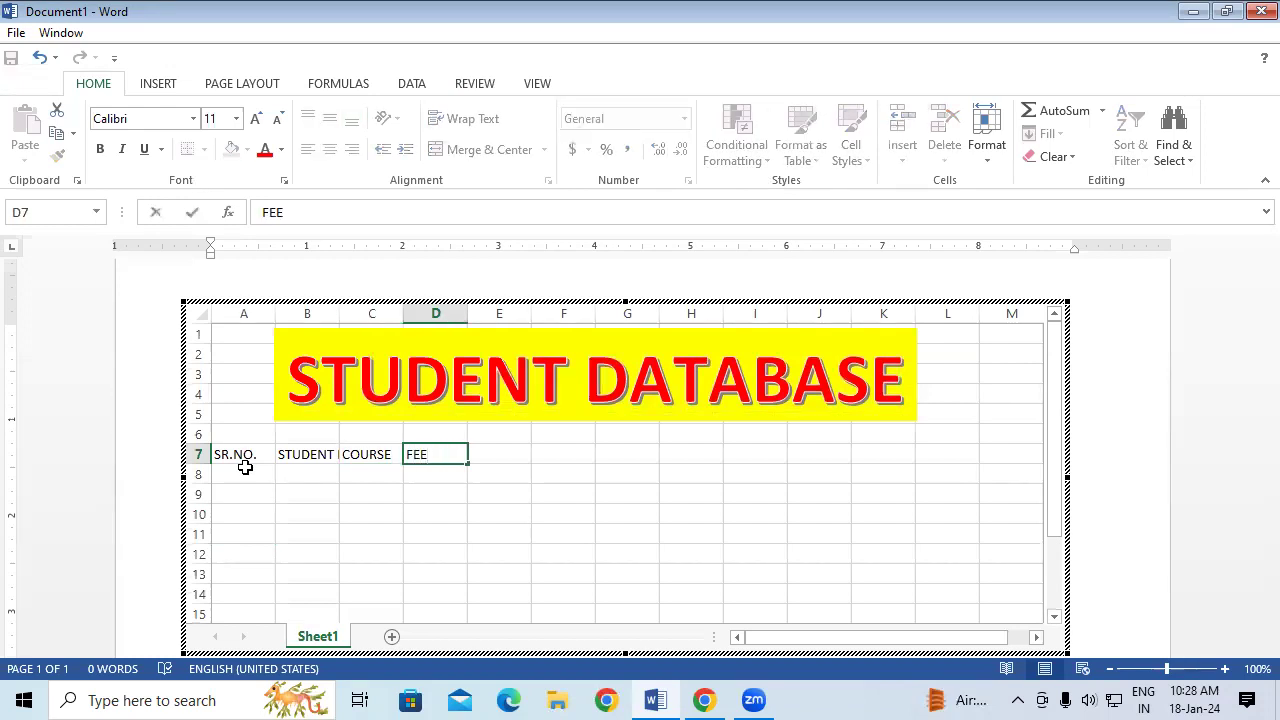
pyautogui.press('Tab')
pyautogui.write('PAID')
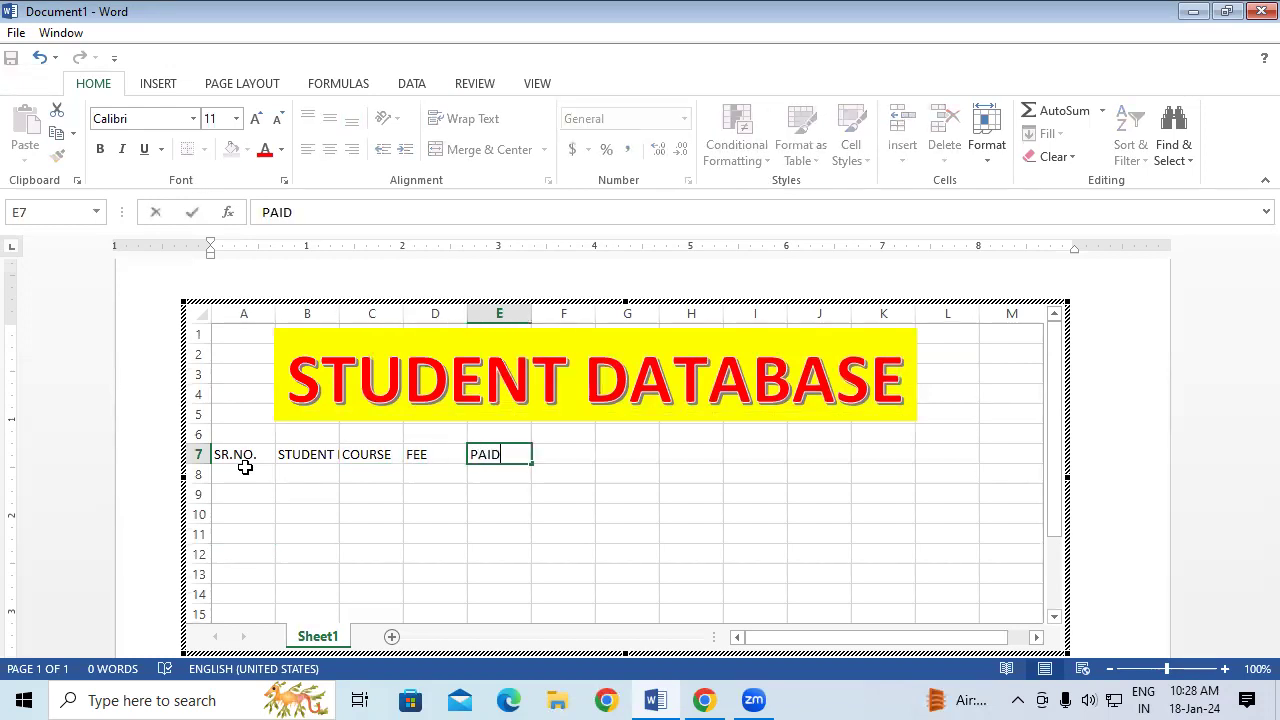
pyautogui.press('Tab')
# Step: Add the headings DUE, DISCOUT and TOTAL AMOUNT in cells F7 to H7
pyautogui.write('DUE')
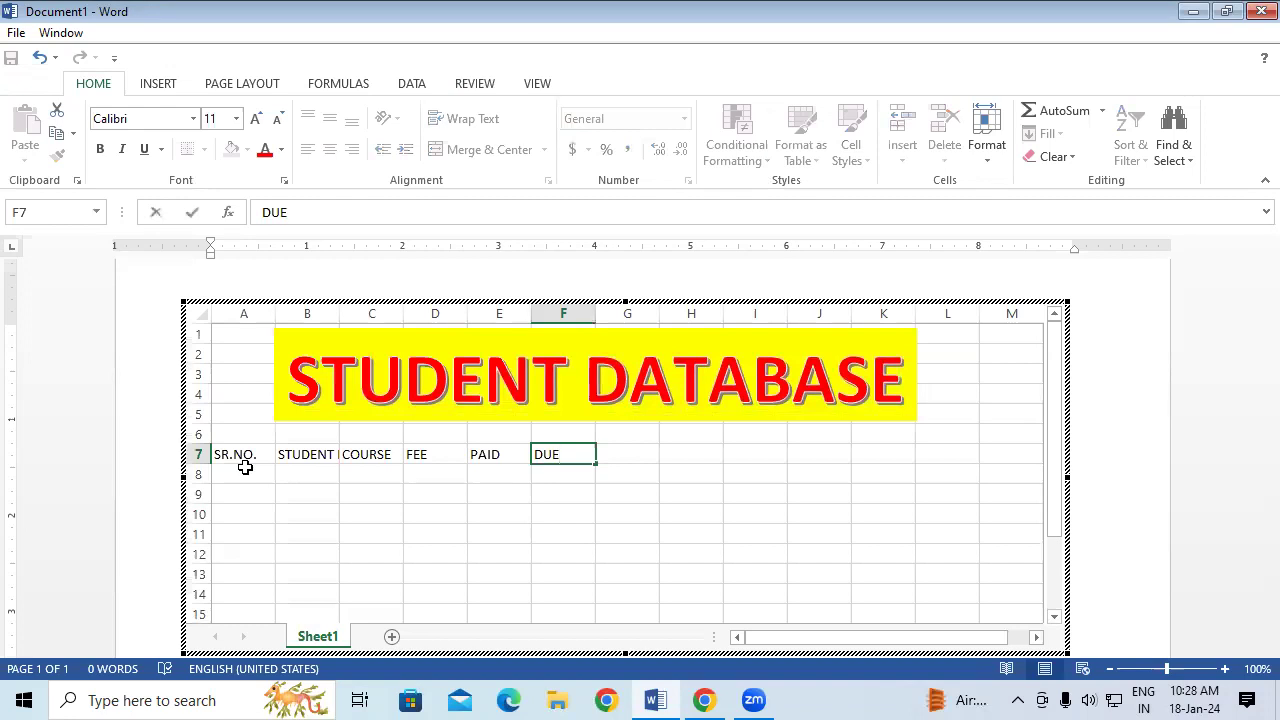
pyautogui.press('Tab')
pyautogui.write('DISCOUT')
pyautogui.press('Tab')
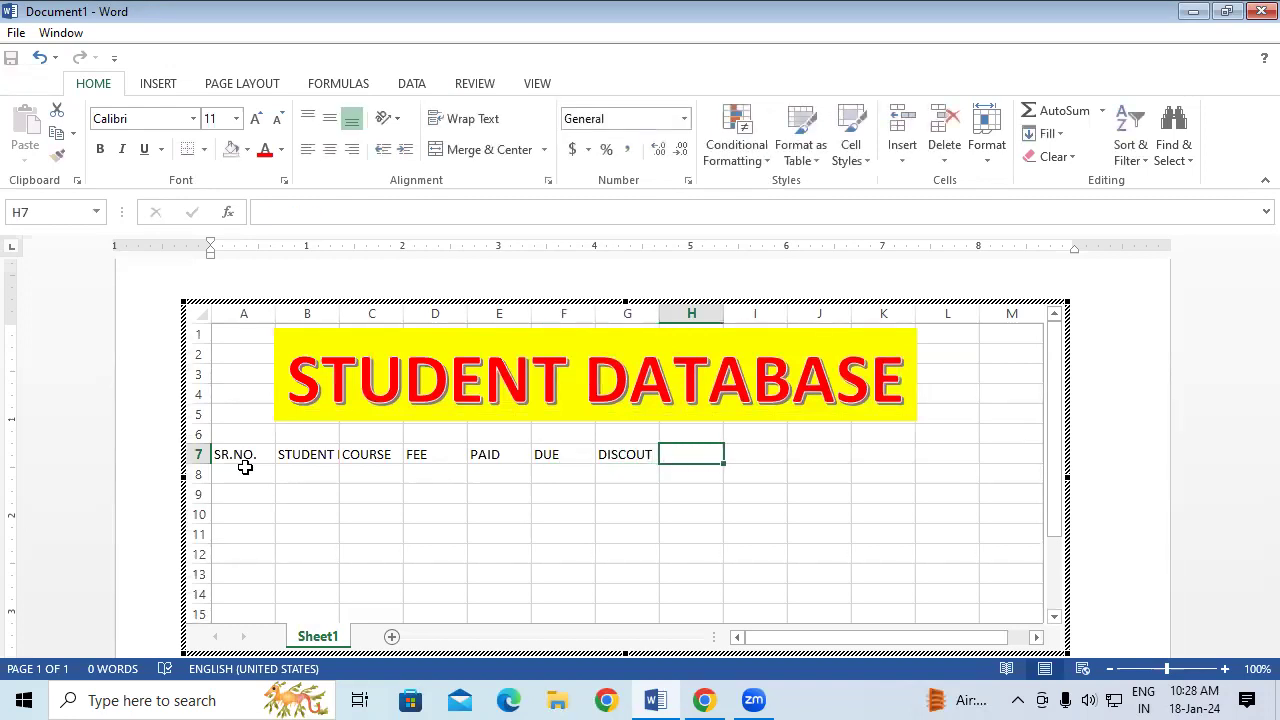
pyautogui.write('TOTAL AMOUNT')
pyautogui.click(333, 570)
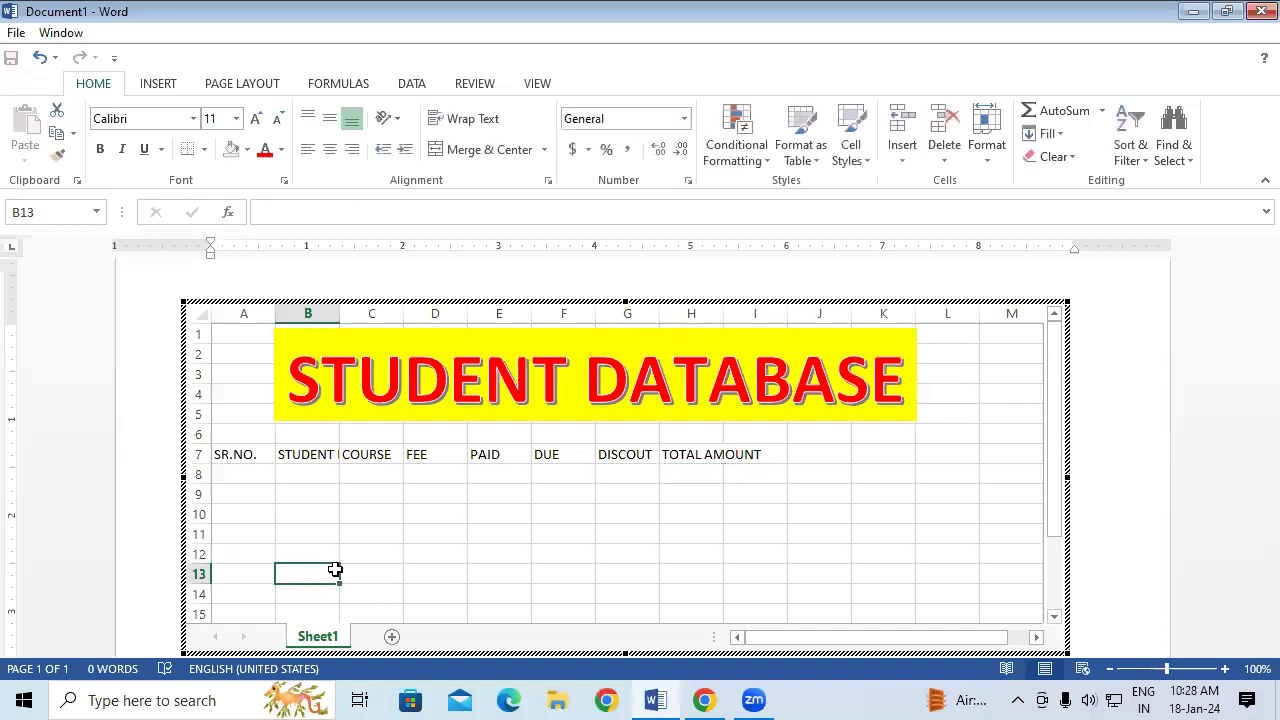
pyautogui.click(315, 458)
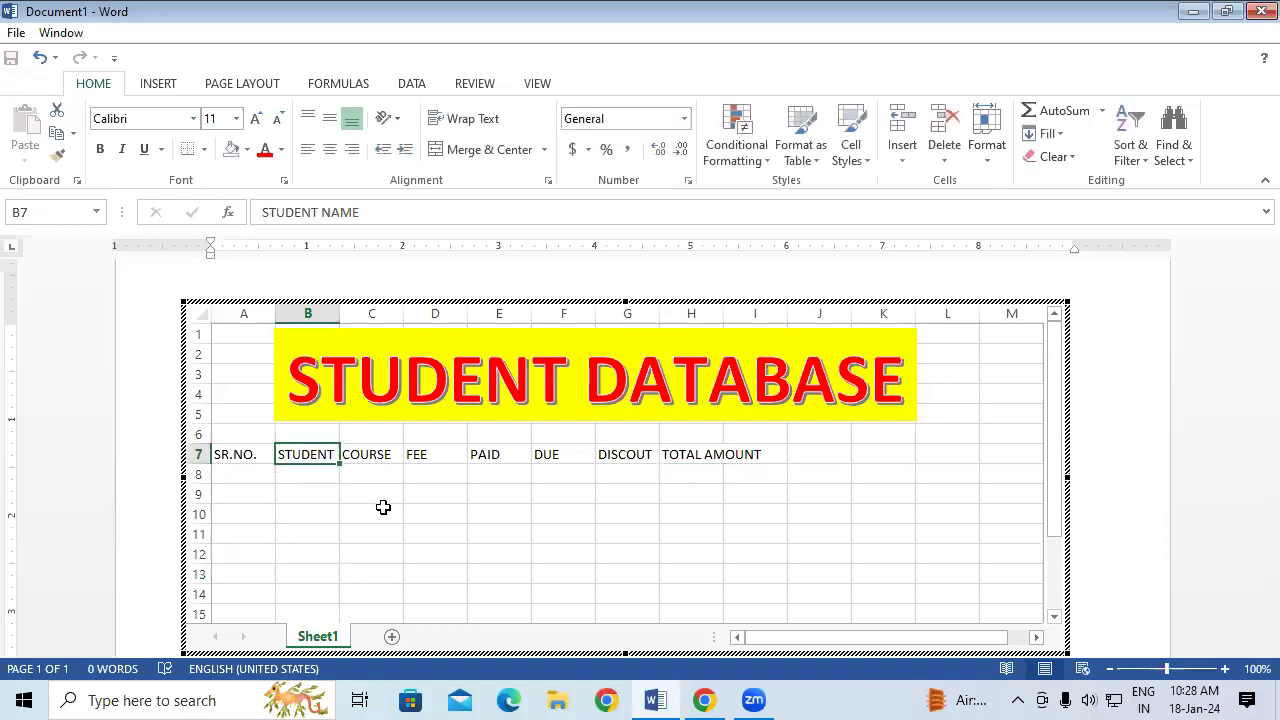
pyautogui.click(585, 537)
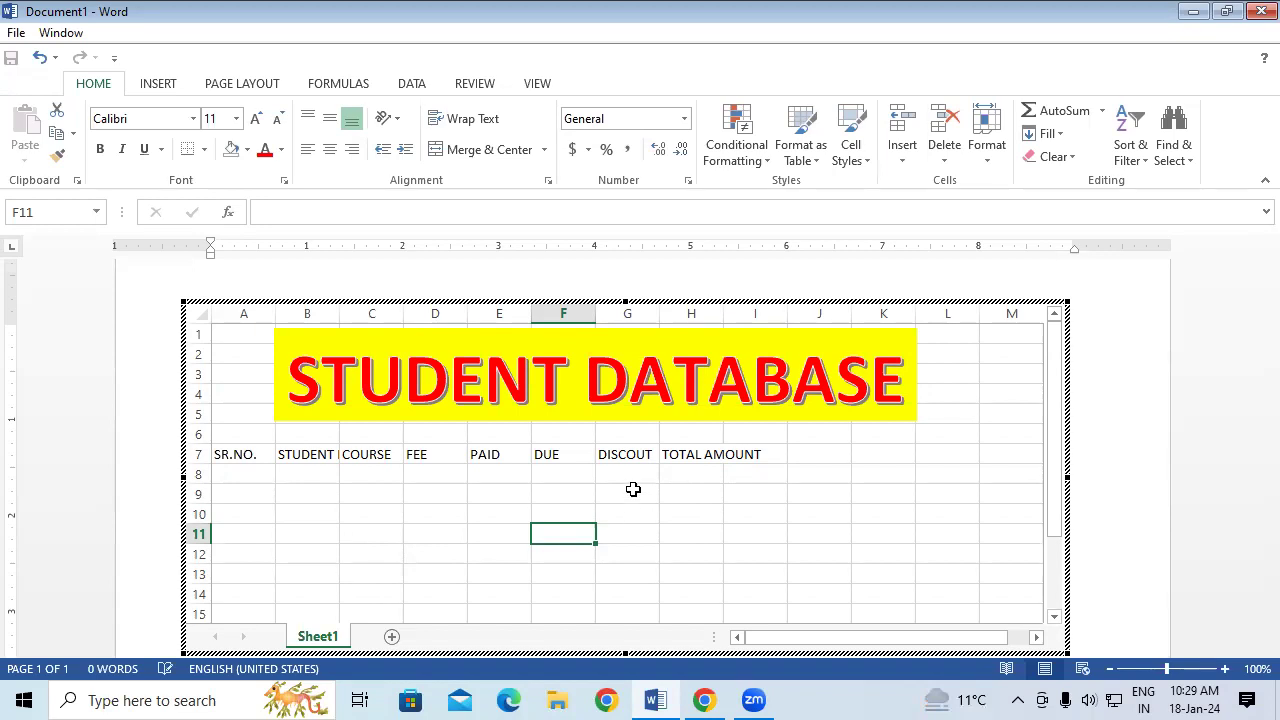
# Step: Correct the G7 heading from DISCOUT to DISCOUNT
pyautogui.doubleClick(641, 454)
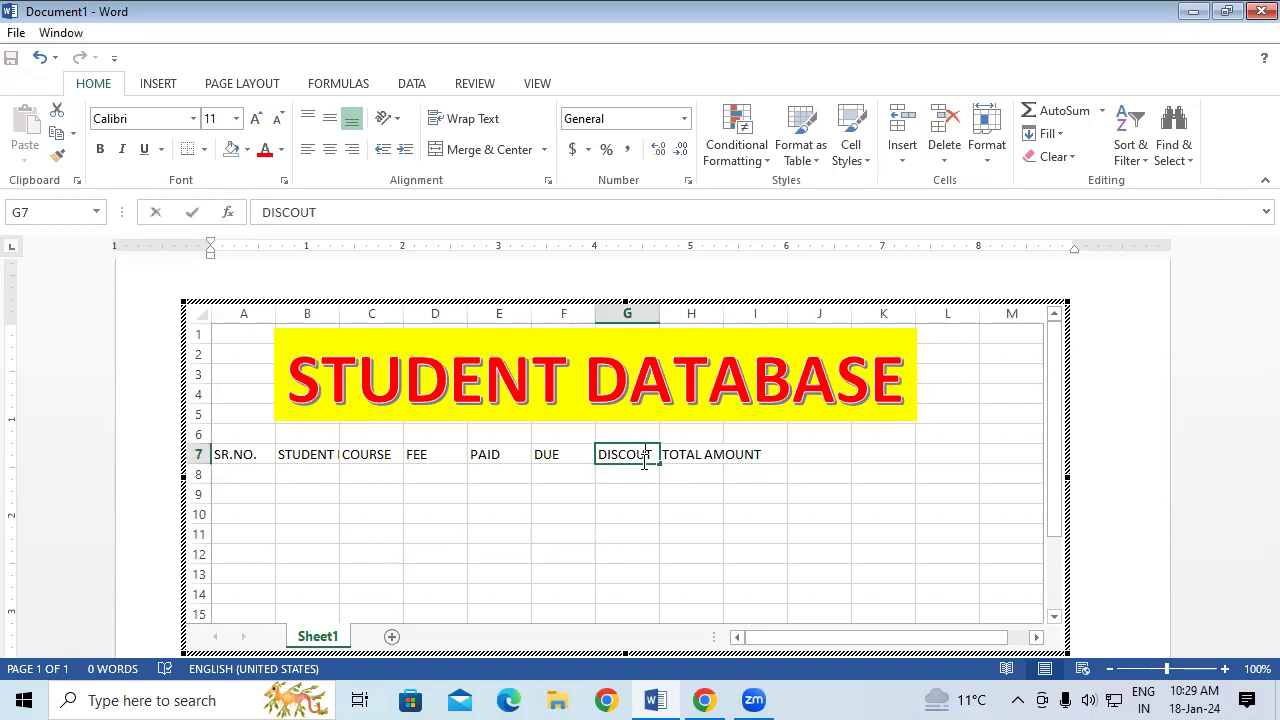
pyautogui.write('N')
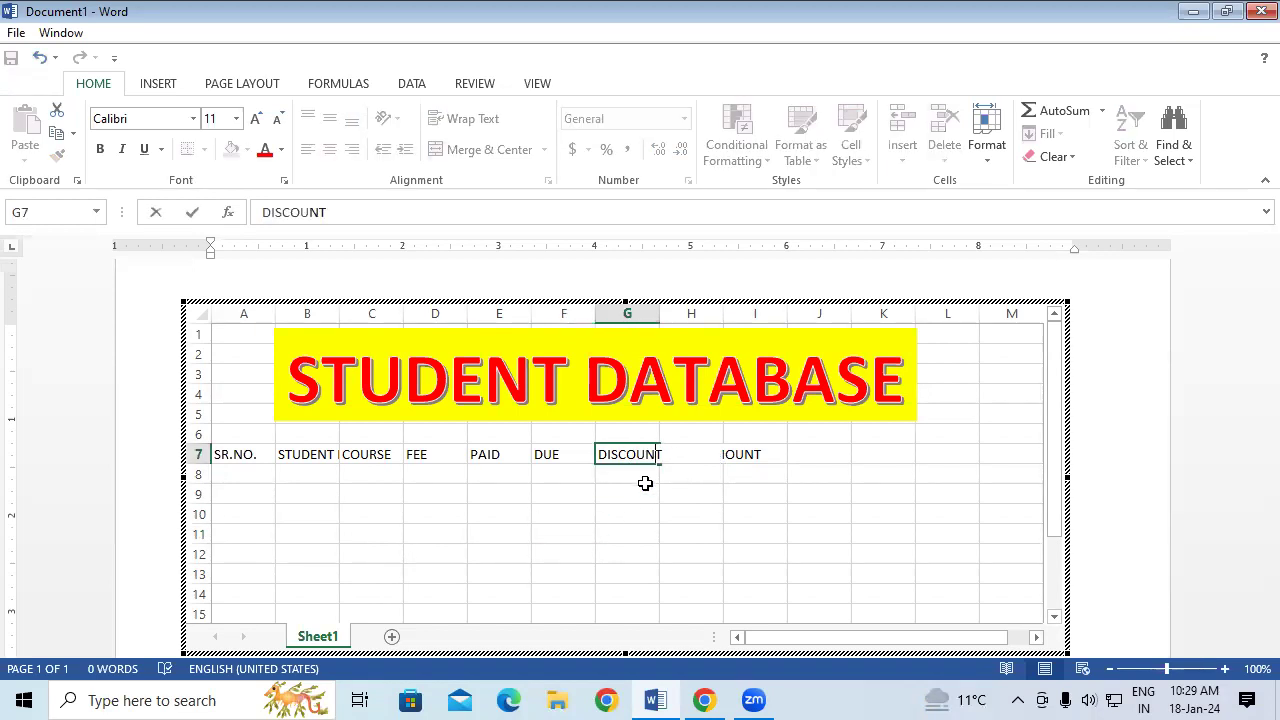
pyautogui.press('Return')
pyautogui.click(745, 508)
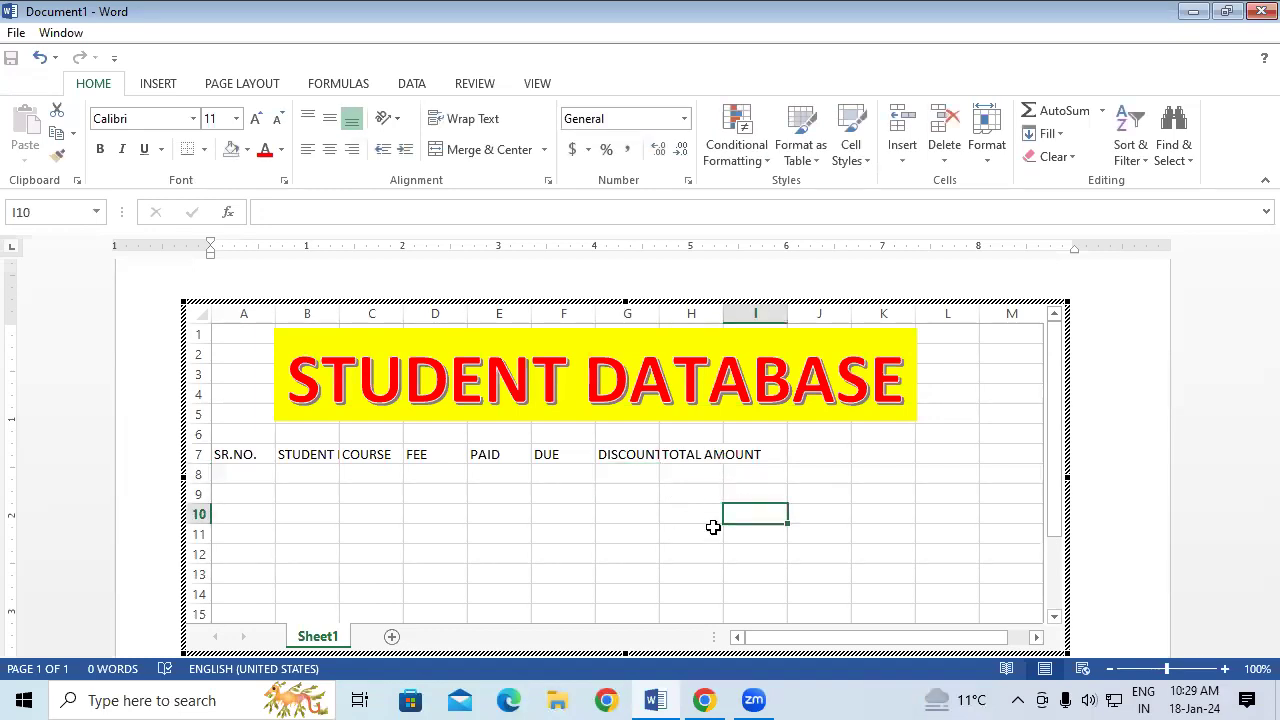
pyautogui.click(874, 516)
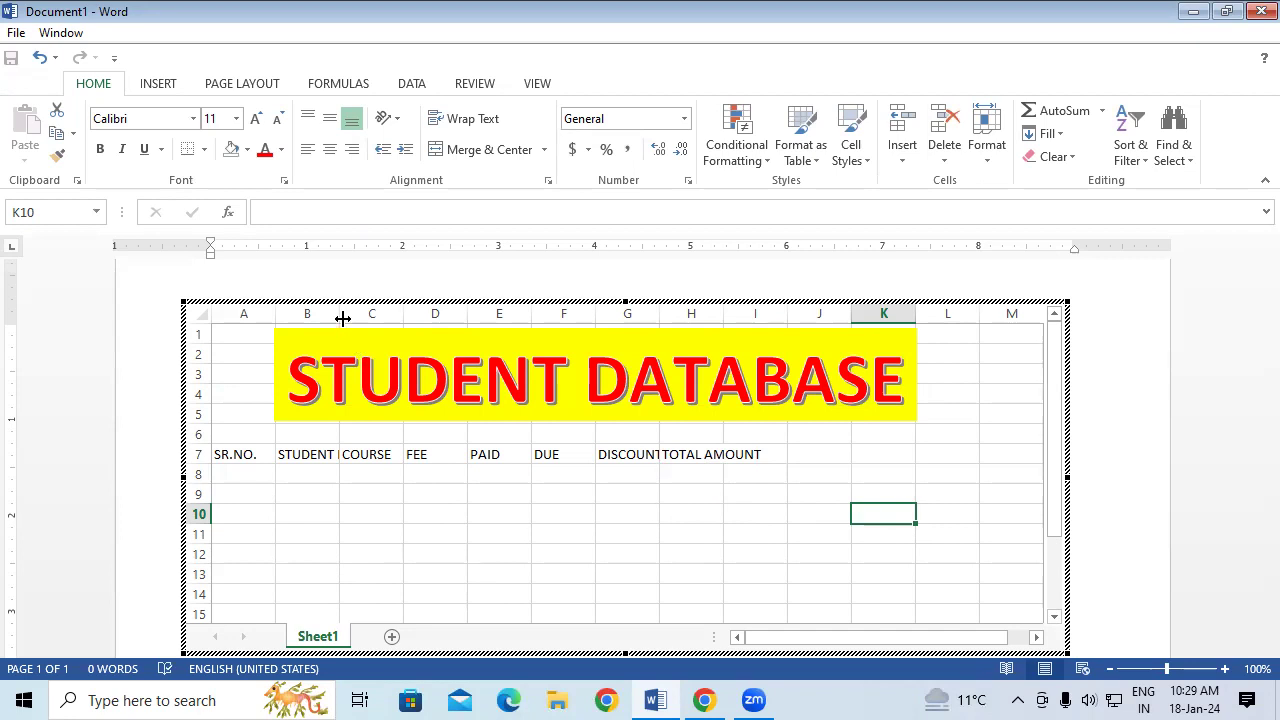
pyautogui.doubleClick(342, 318)
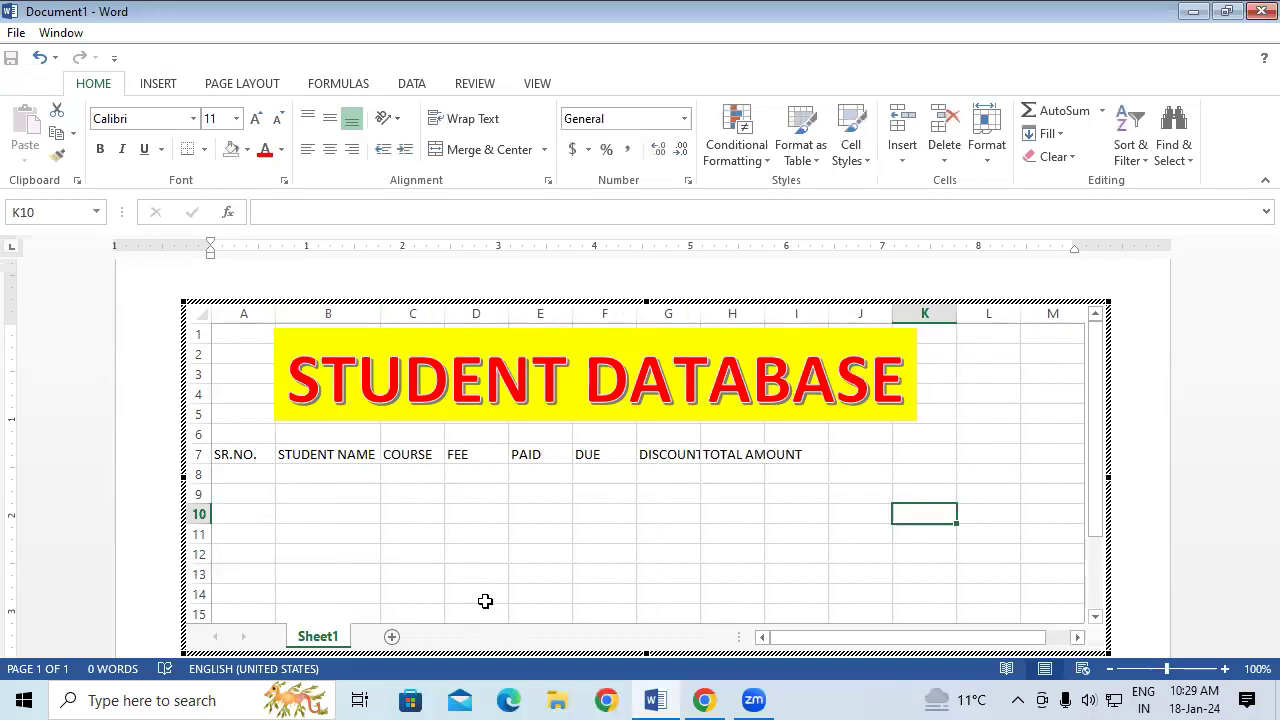
pyautogui.click(490, 536)
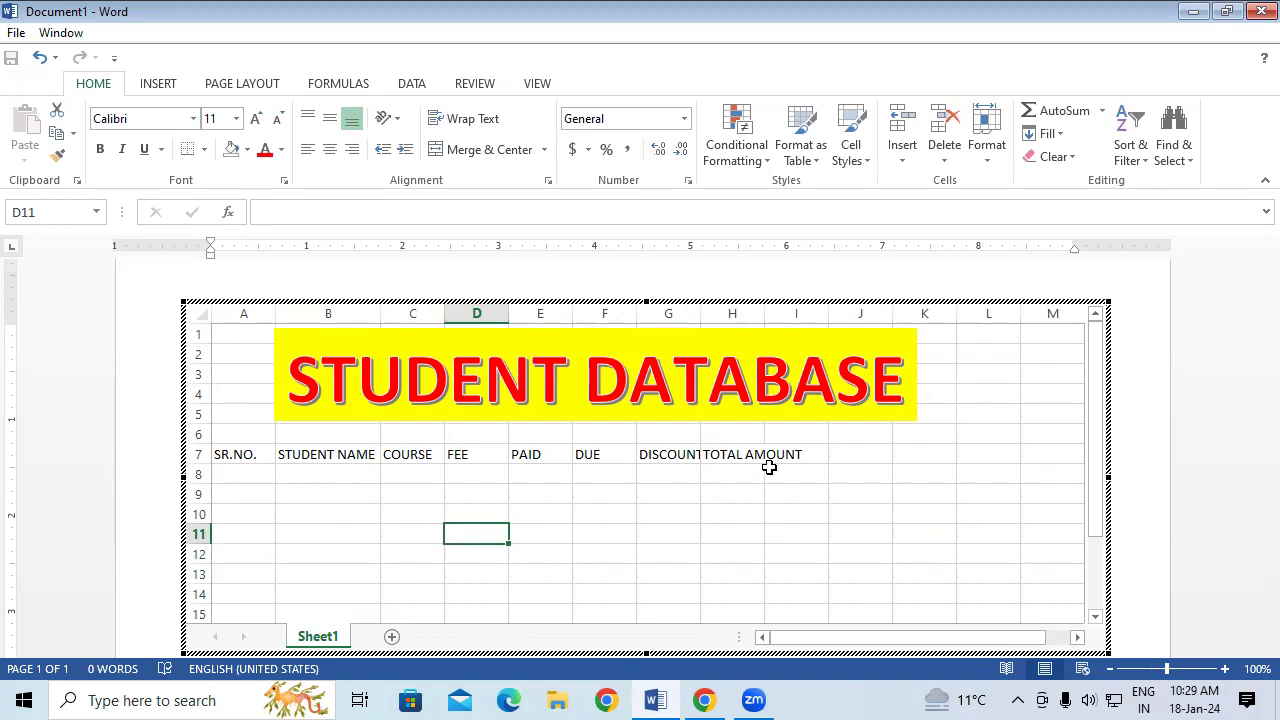
pyautogui.hotkey('ctrl', 'z')
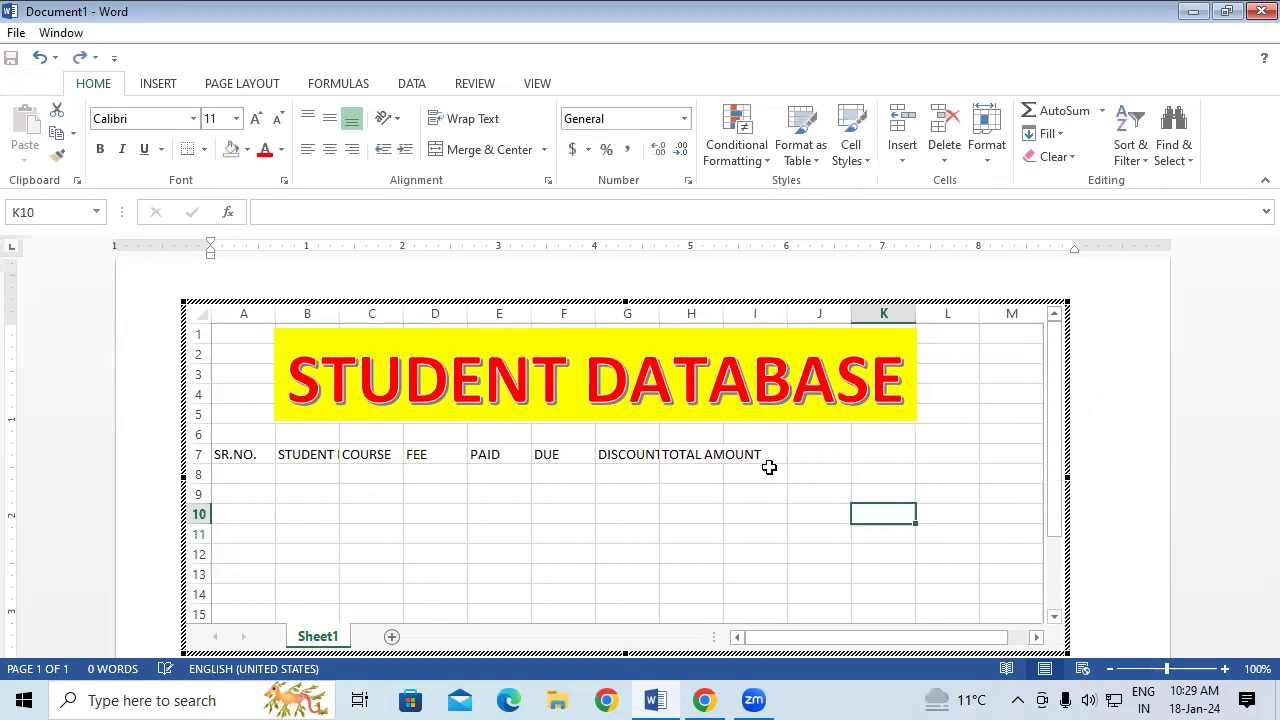
pyautogui.click(637, 549)
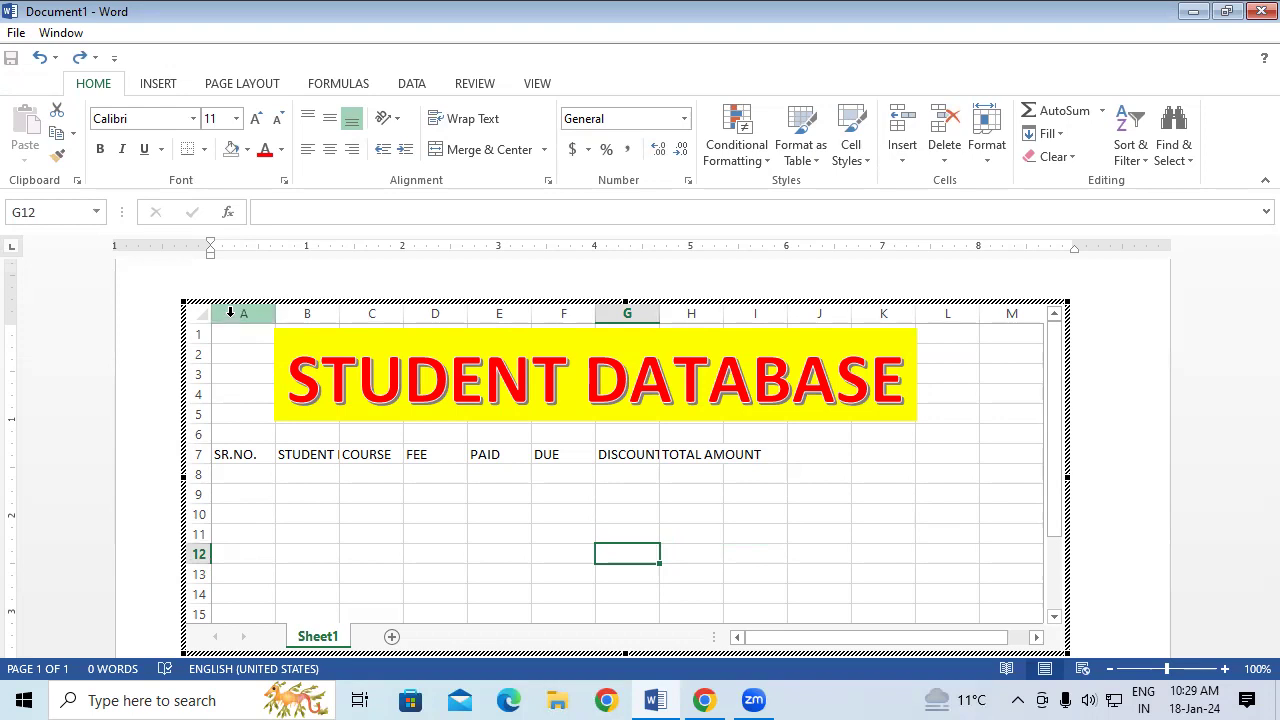
pyautogui.moveTo(230, 313); pyautogui.dragTo(683, 323)
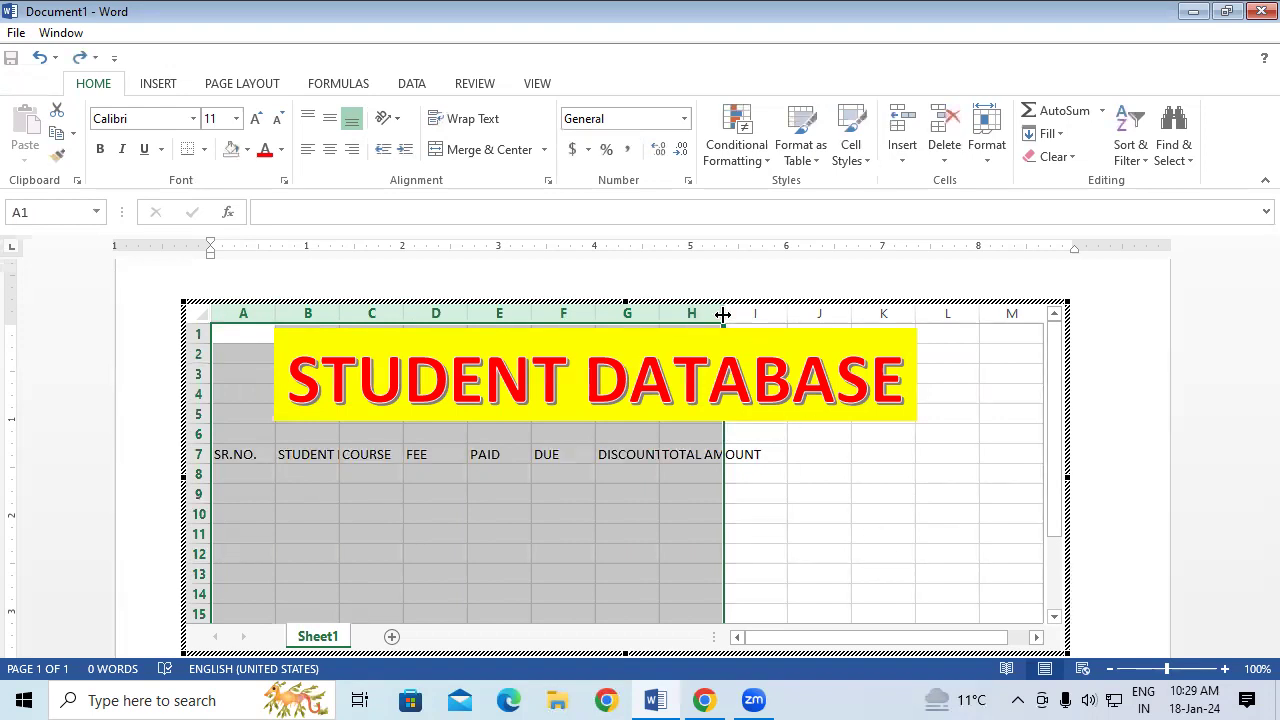
pyautogui.doubleClick(722, 314)
pyautogui.click(817, 535)
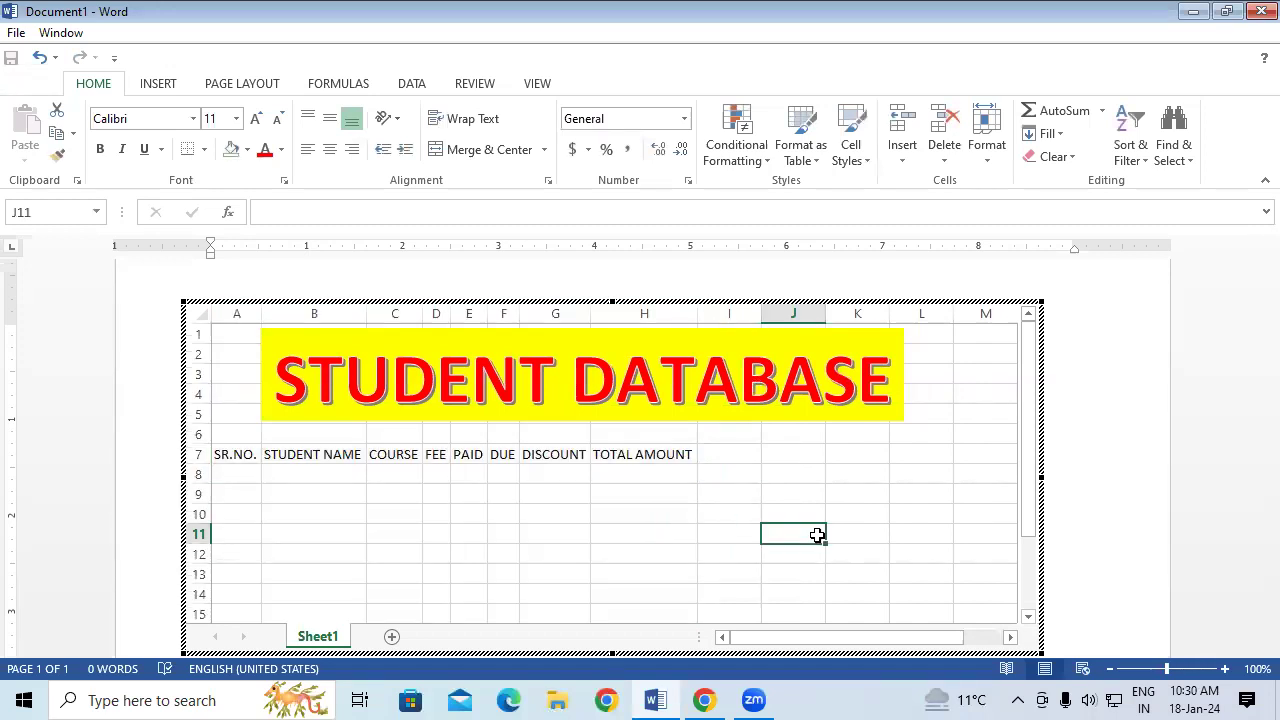
pyautogui.hotkey('ctrl', 'z')
pyautogui.click(806, 550)
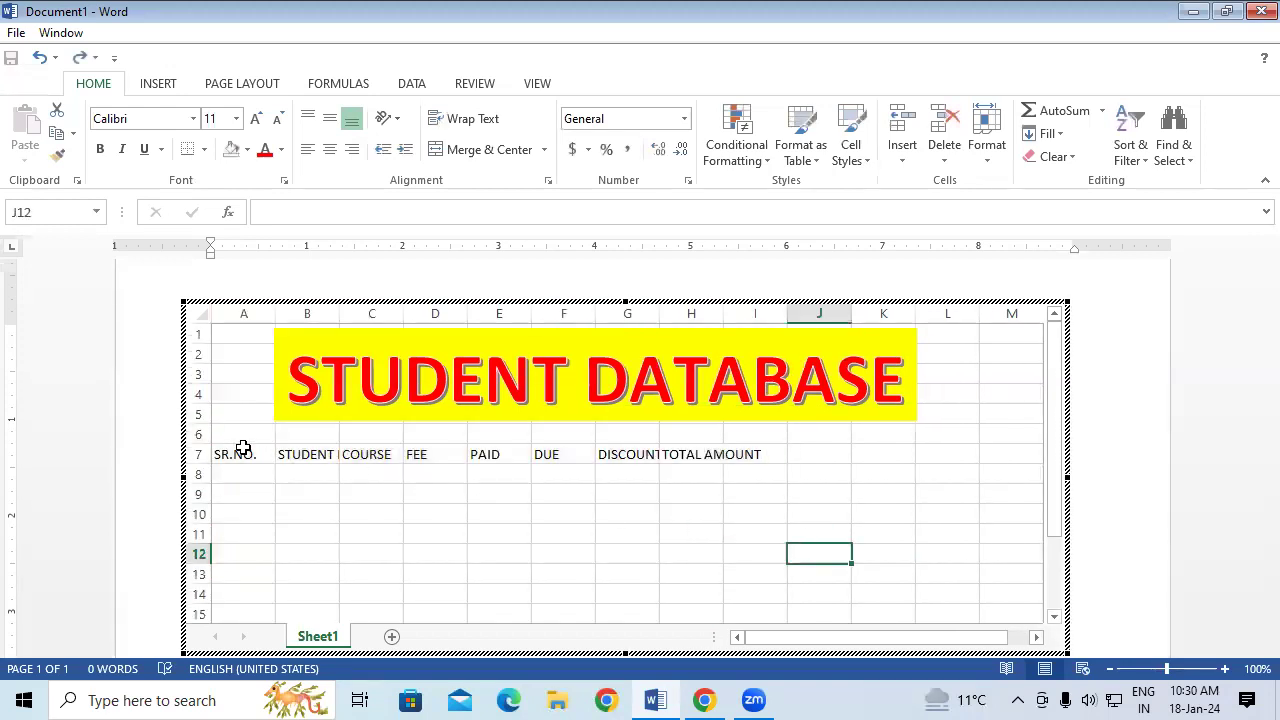
# Step: Enlarge the A7:H7 heading text to 14 pt
pyautogui.moveTo(243, 454); pyautogui.dragTo(722, 454)
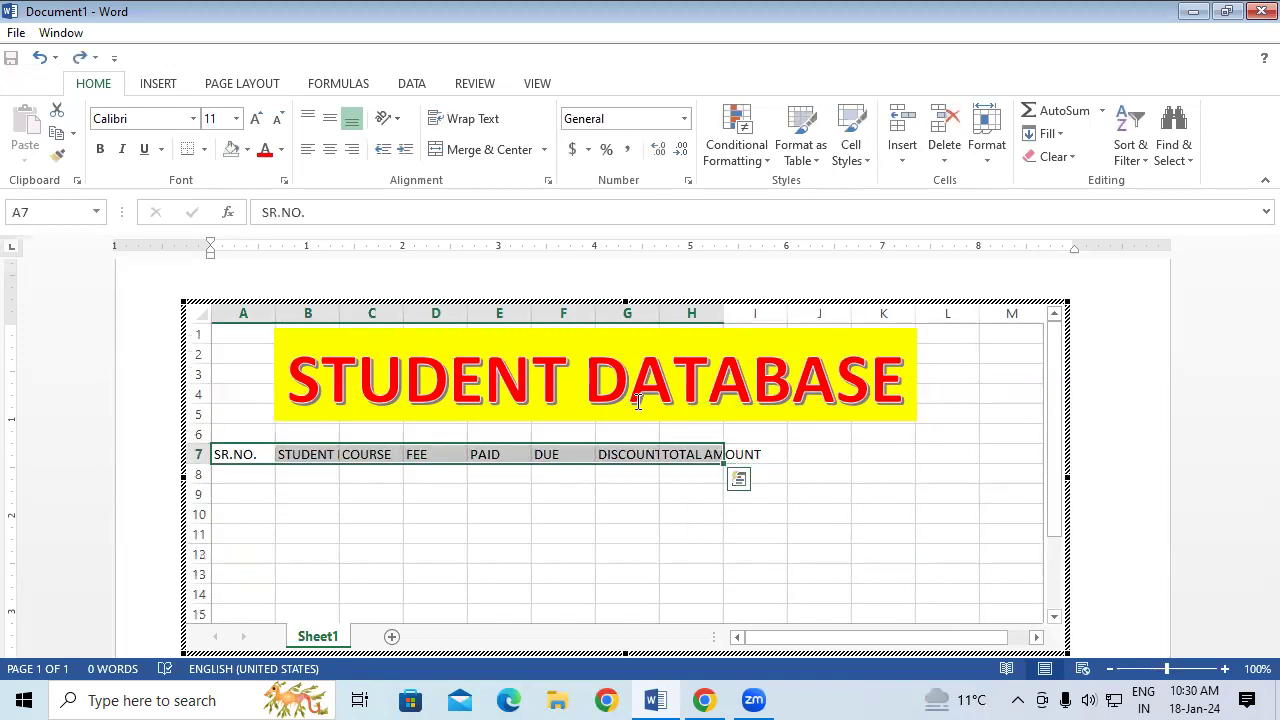
pyautogui.click(260, 119)
pyautogui.click(260, 119)
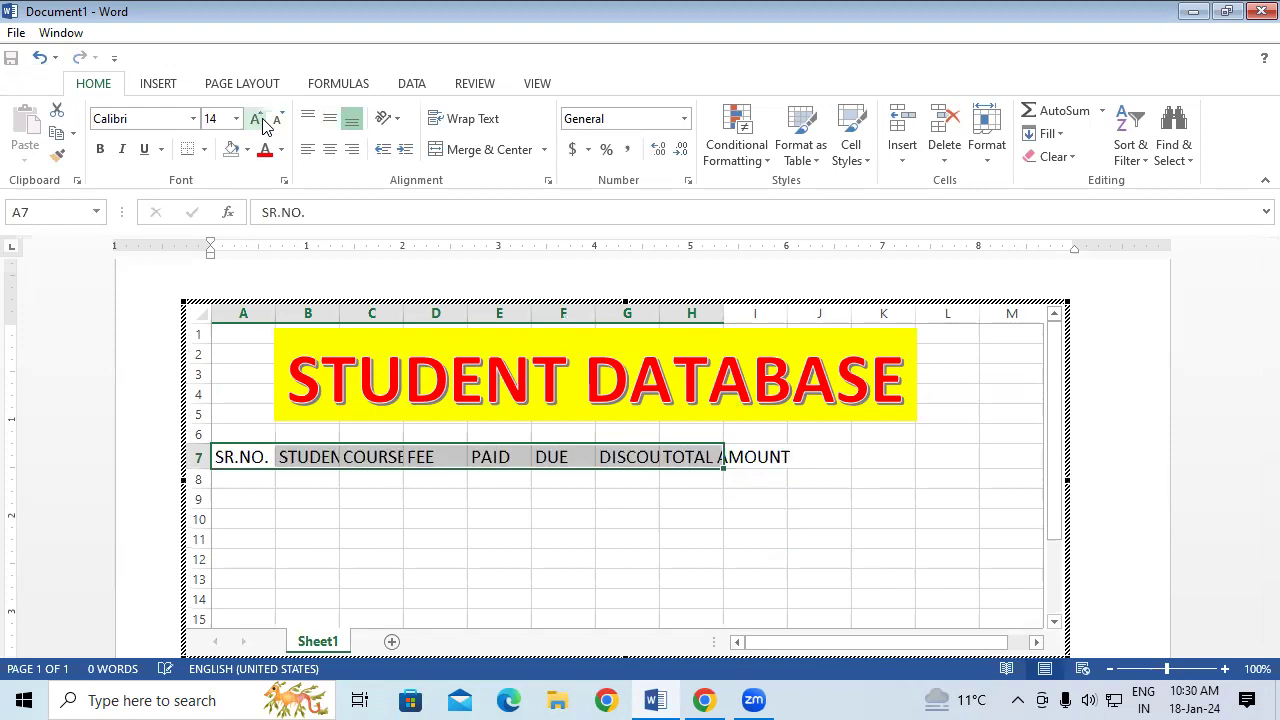
pyautogui.click(818, 518)
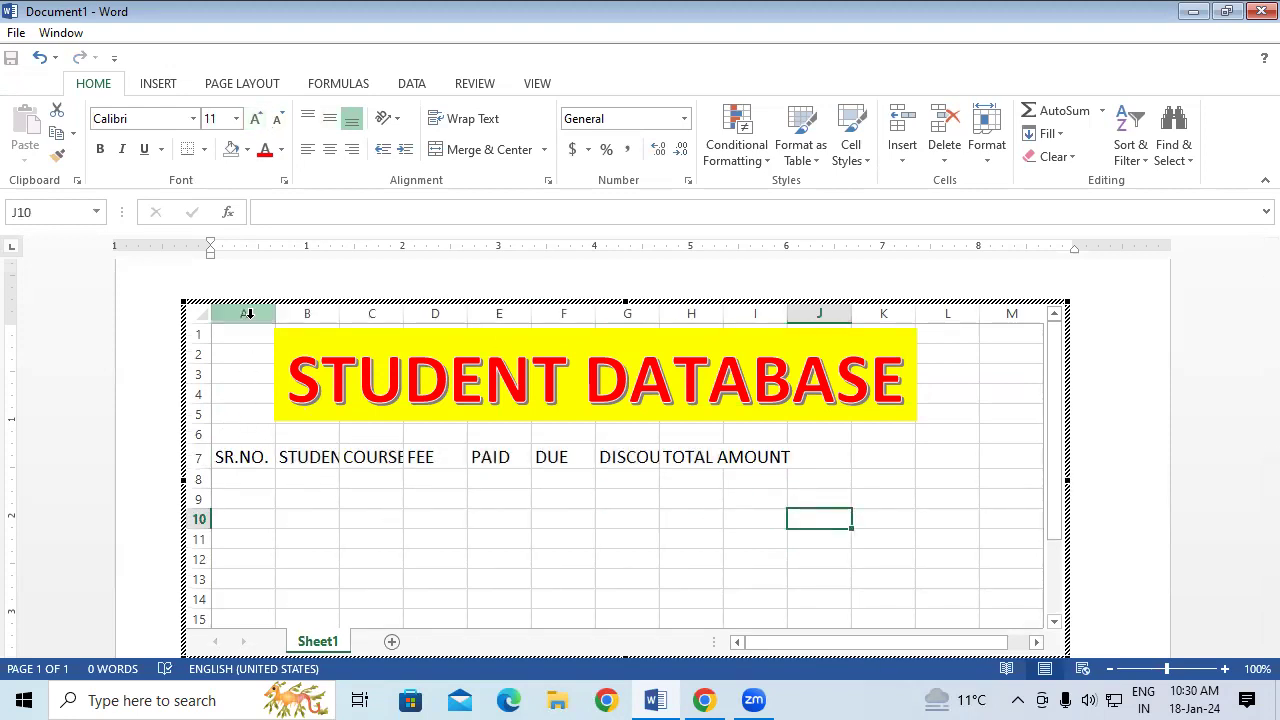
# Step: AutoFit columns A–H, trim the sheet frame to column K, and shift the banner left
pyautogui.moveTo(247, 314)
pyautogui.mouseDown()
pyautogui.moveTo(743, 333)
pyautogui.moveTo(714, 334)
pyautogui.mouseUp()
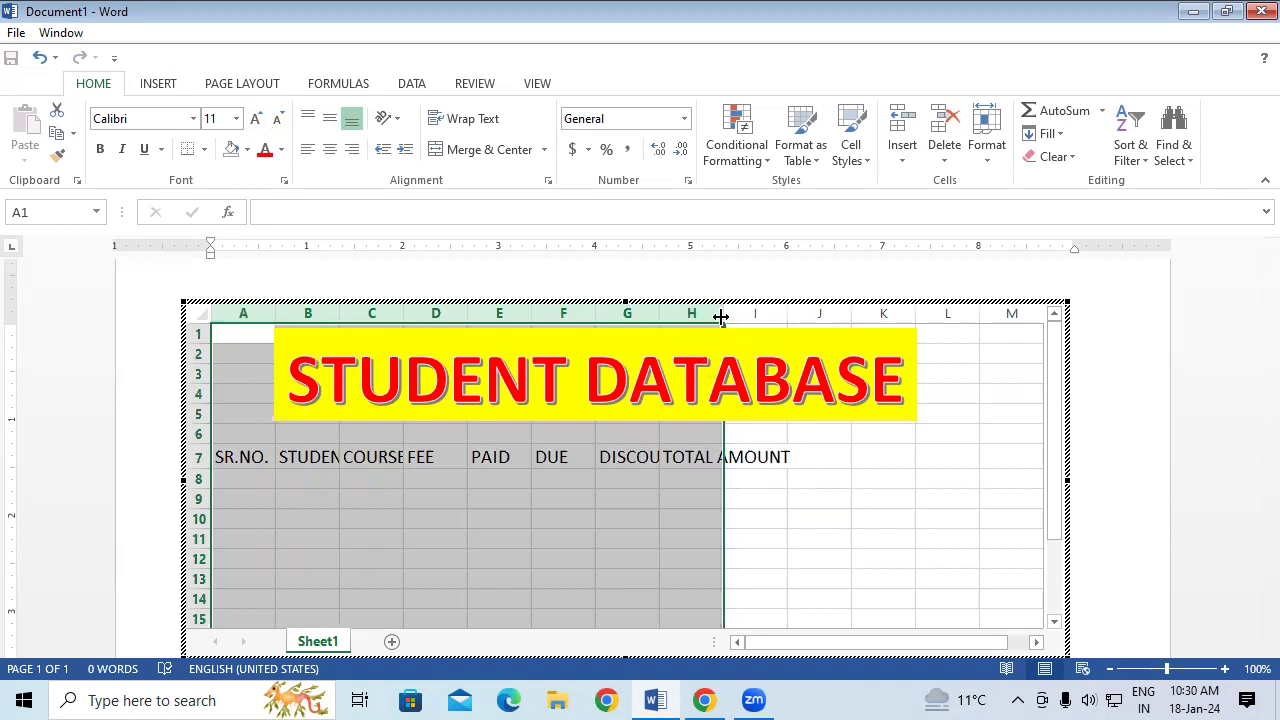
pyautogui.doubleClick(720, 316)
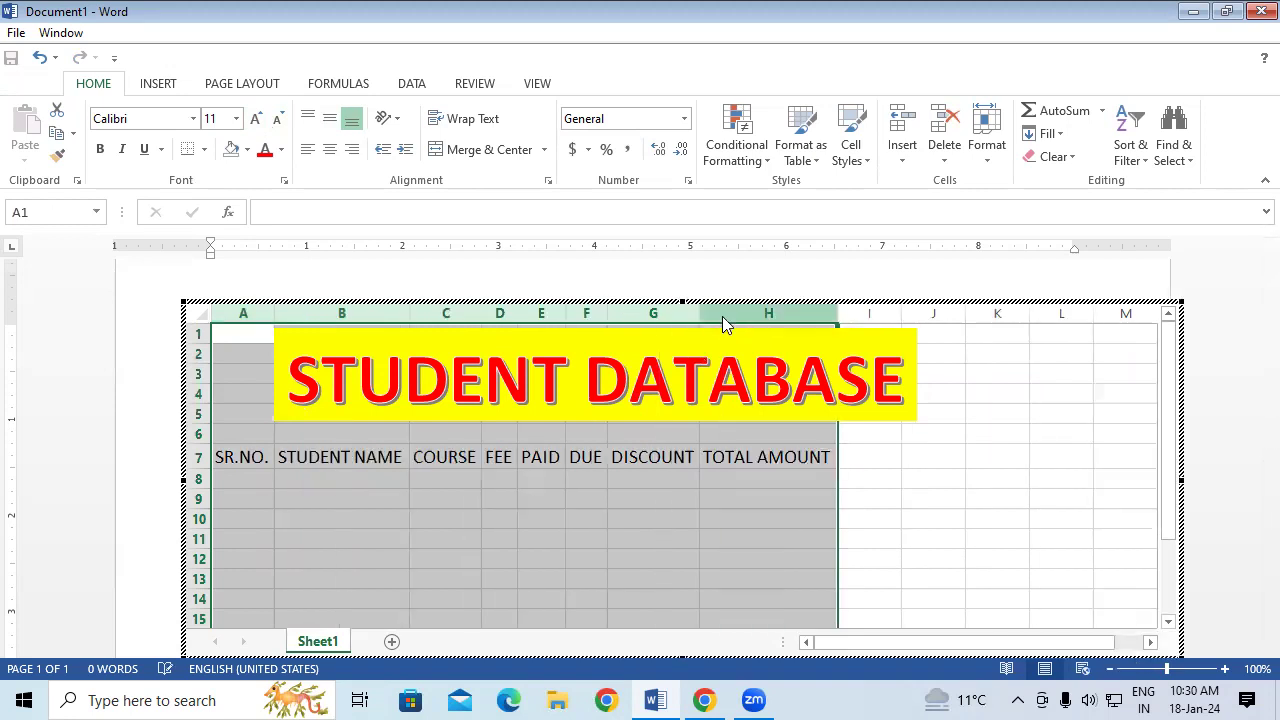
pyautogui.click(1051, 493)
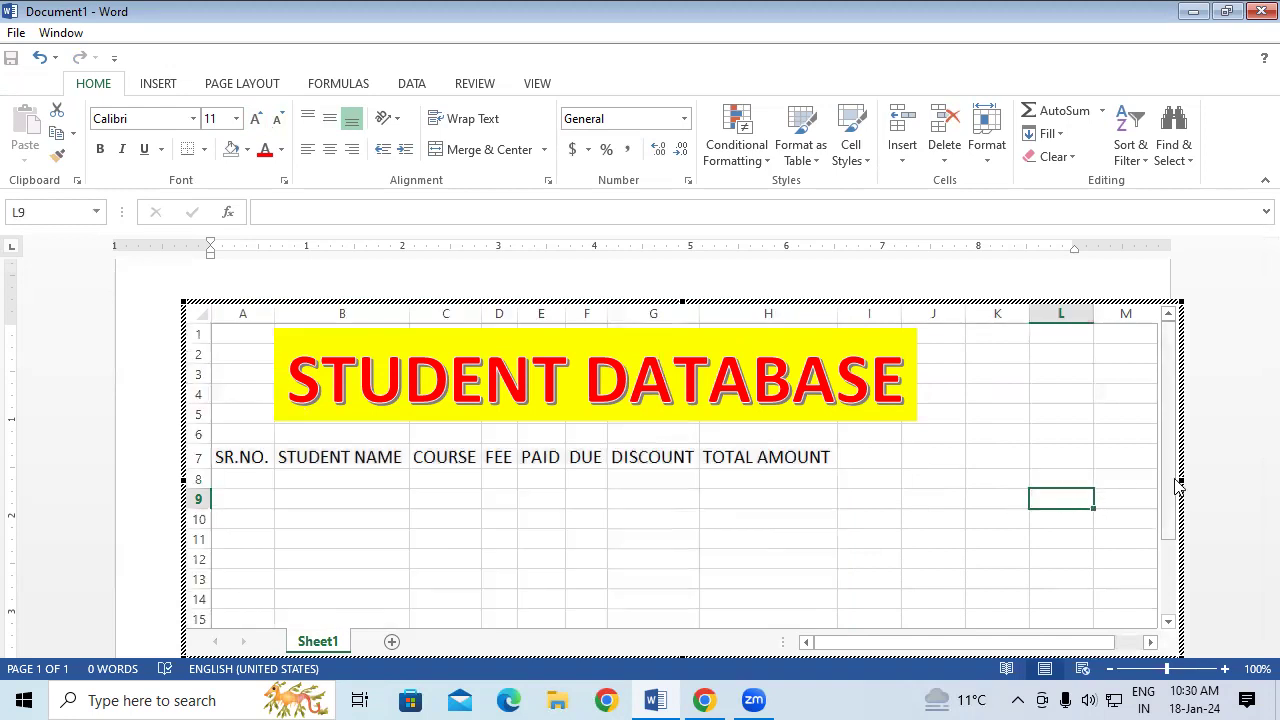
pyautogui.moveTo(1183, 497)
pyautogui.mouseDown()
pyautogui.moveTo(1088, 459)
pyautogui.moveTo(1040, 470)
pyautogui.mouseUp()
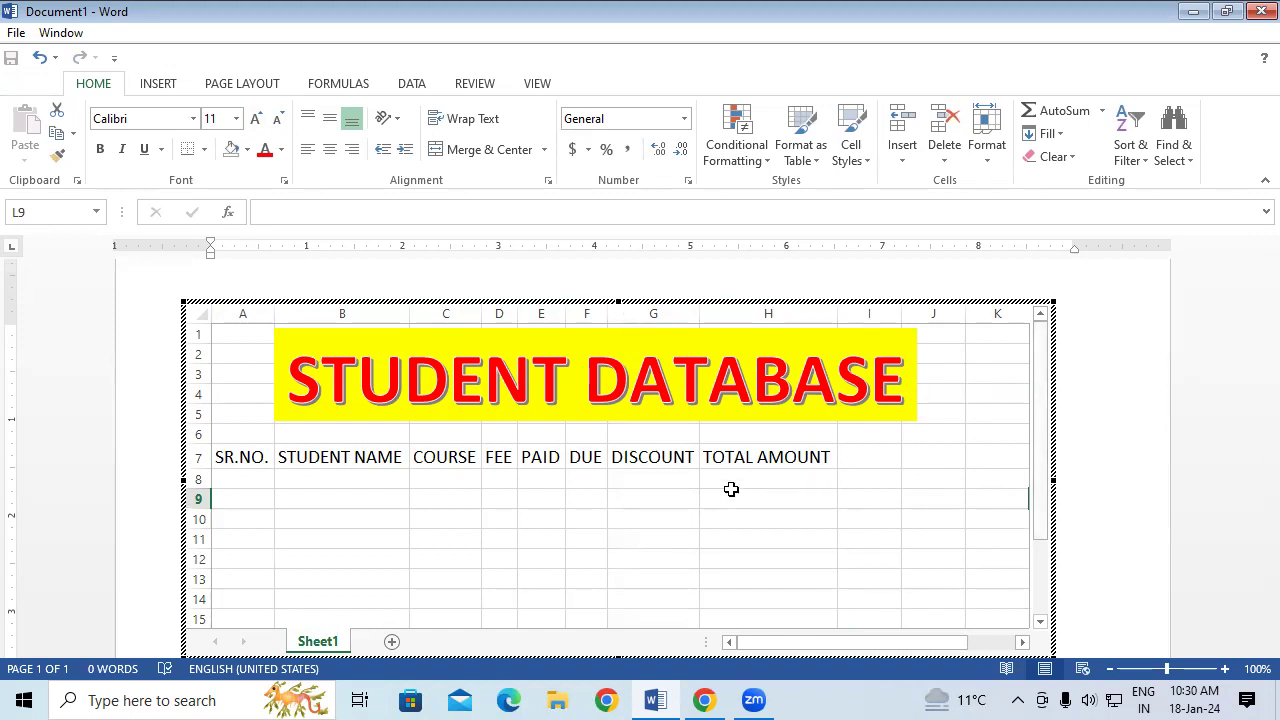
pyautogui.moveTo(747, 427); pyautogui.dragTo(697, 434)
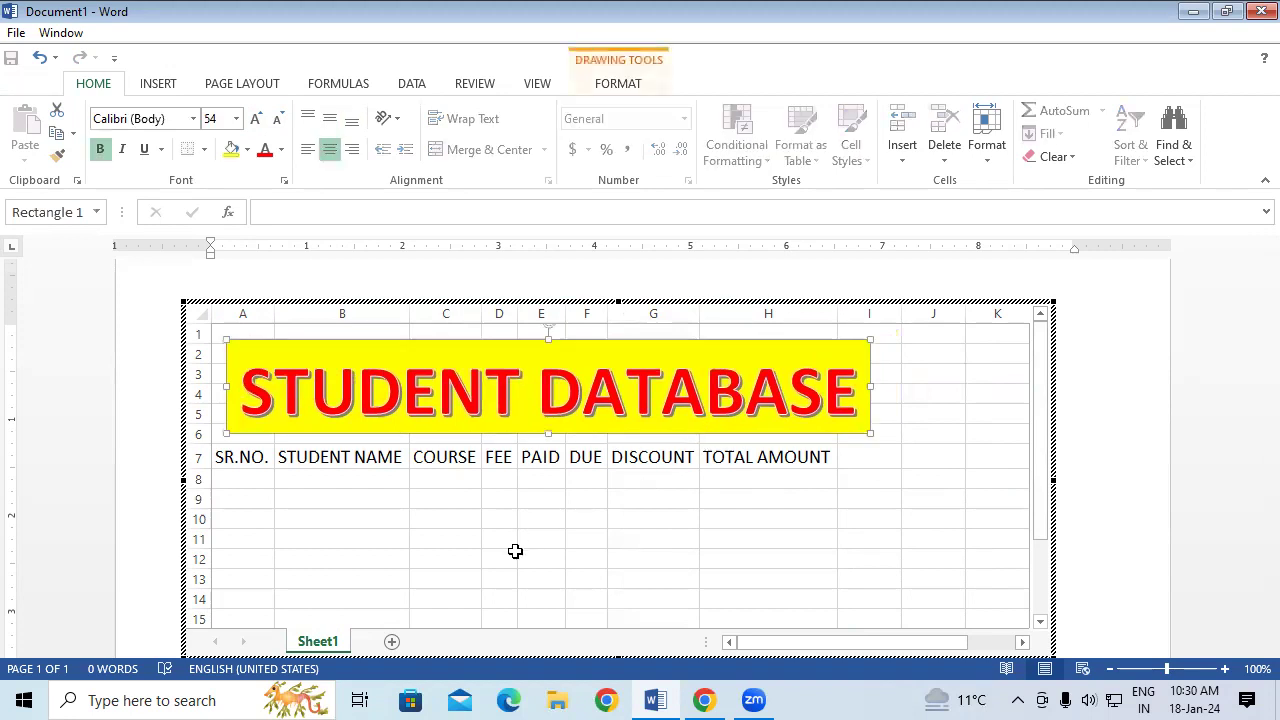
pyautogui.click(514, 555)
pyautogui.moveTo(241, 459); pyautogui.dragTo(689, 594)
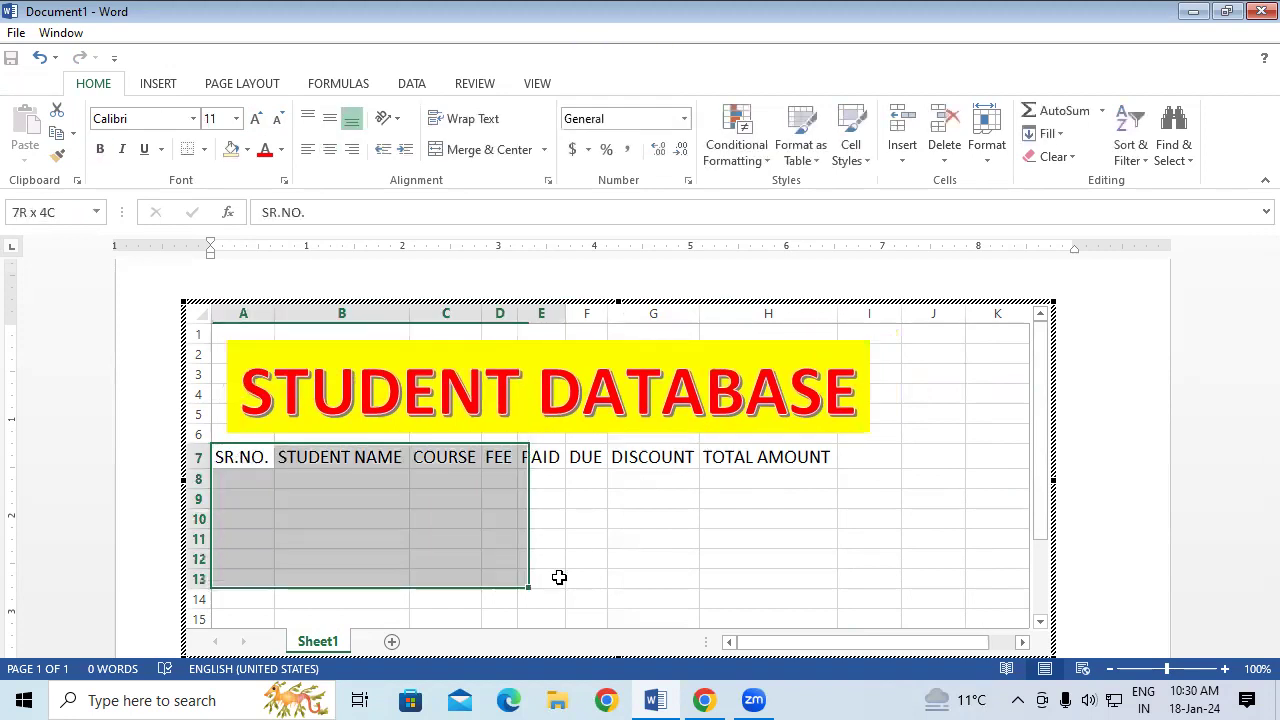
pyautogui.click(931, 537)
pyautogui.moveTo(241, 459); pyautogui.dragTo(743, 600)
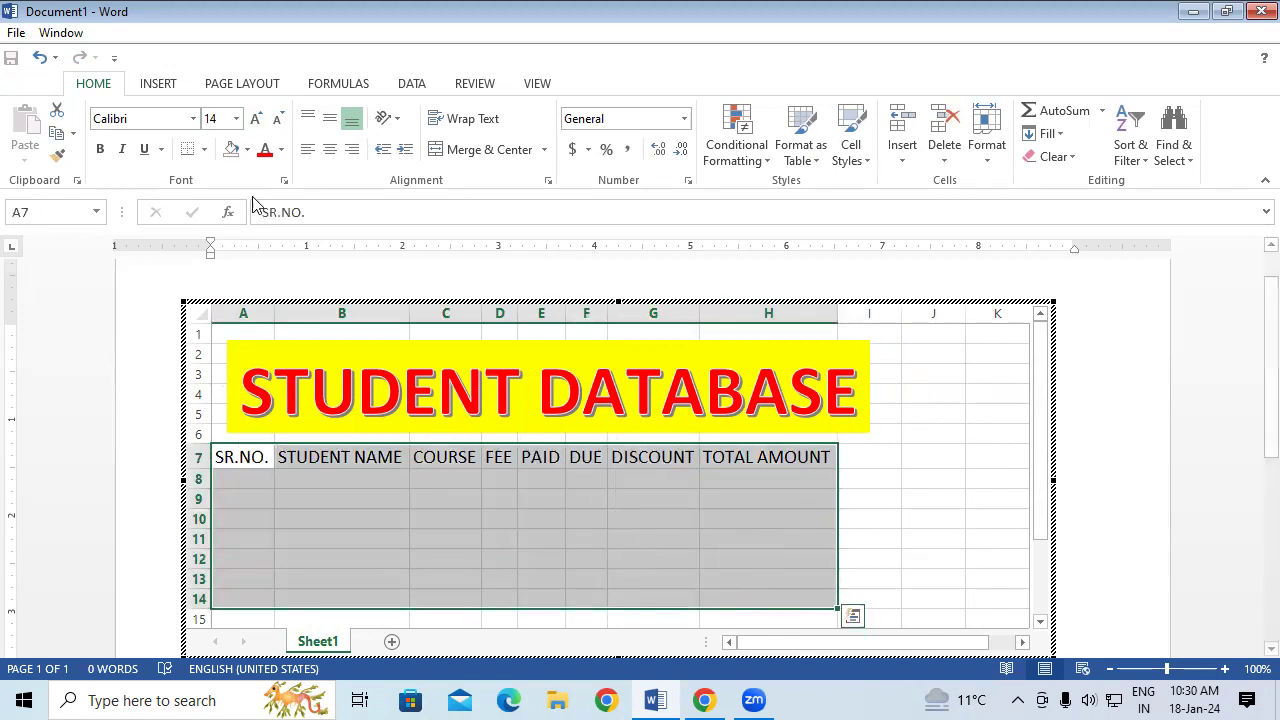
pyautogui.click(204, 150)
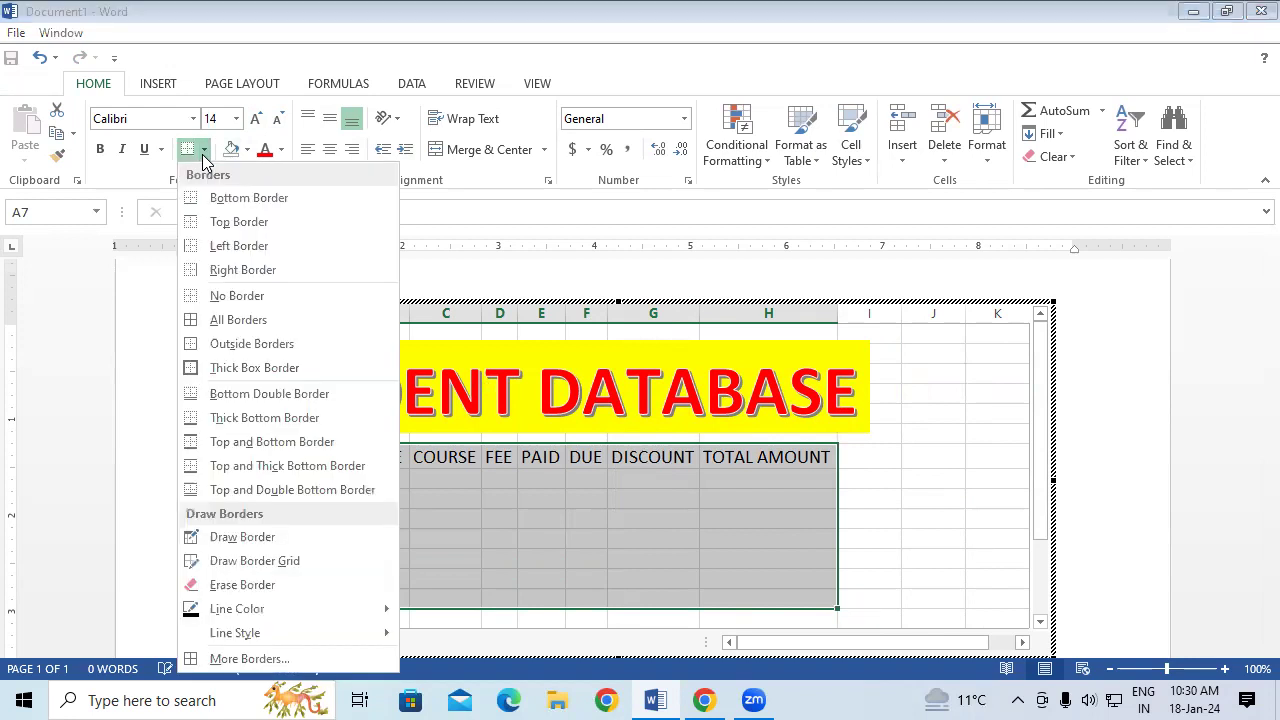
pyautogui.click(224, 320)
pyautogui.click(693, 551)
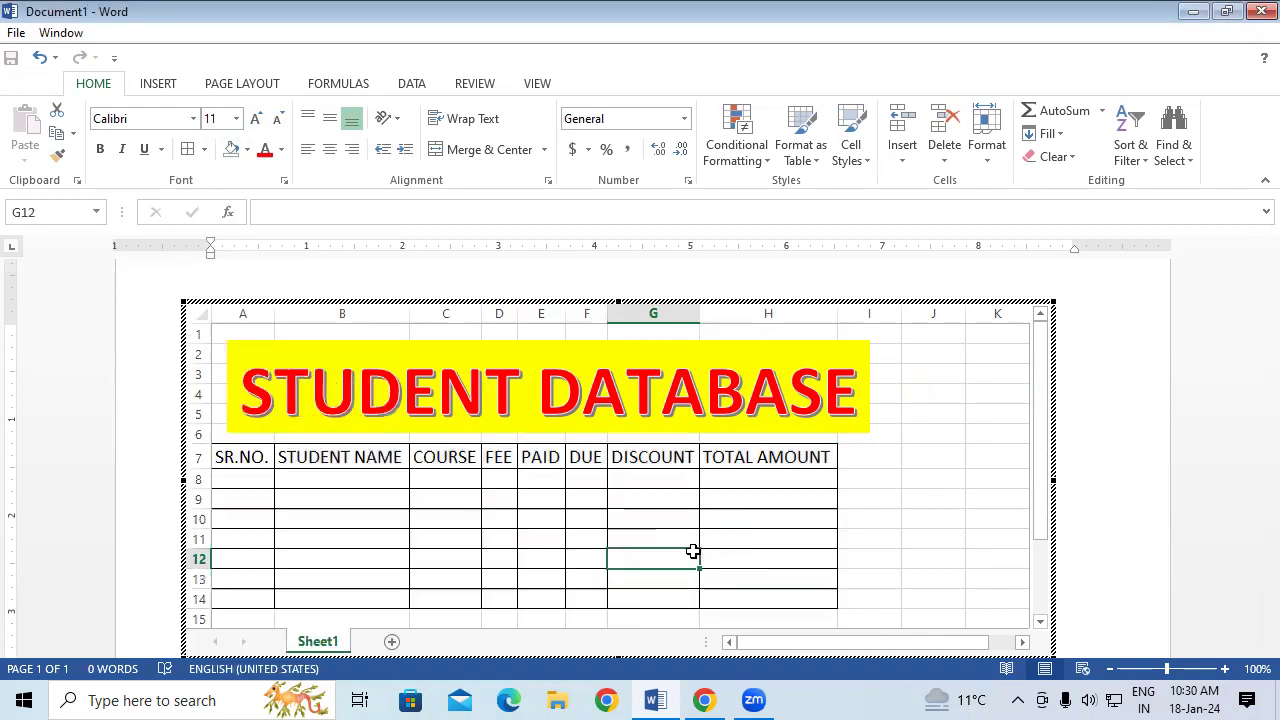
pyautogui.moveTo(234, 456); pyautogui.dragTo(706, 457)
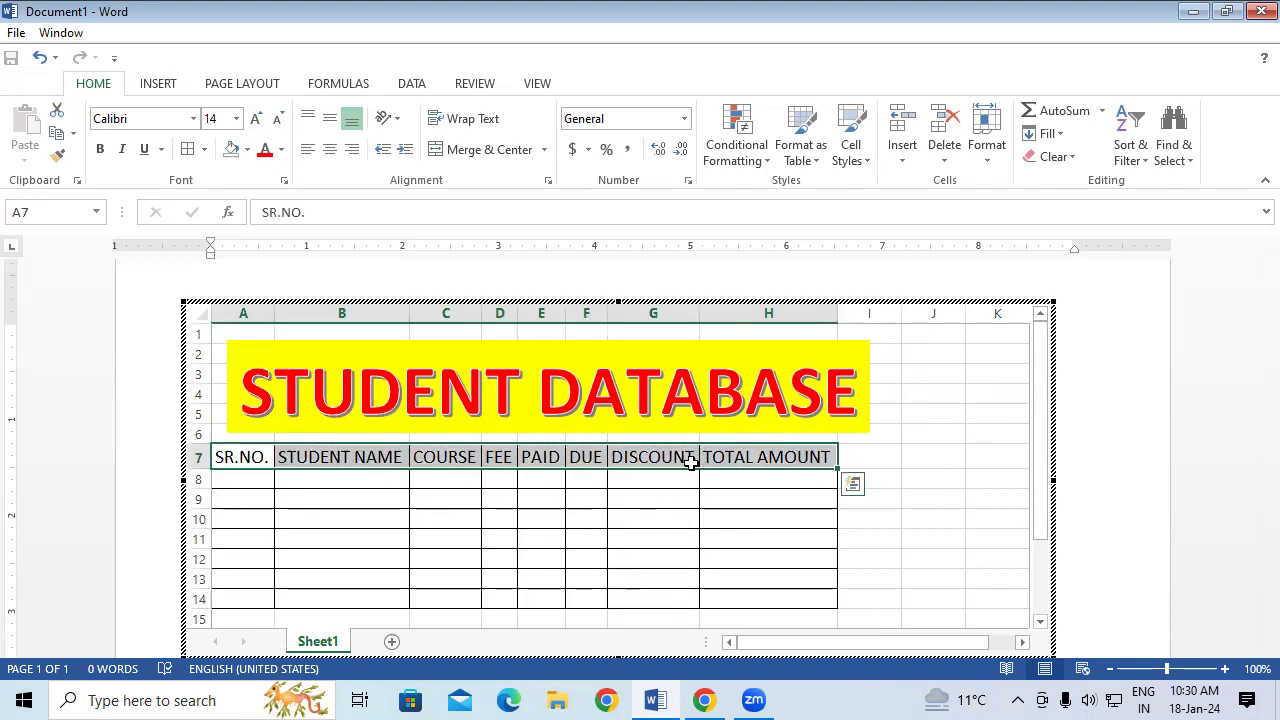
pyautogui.hotkey('ctrl', 'b')
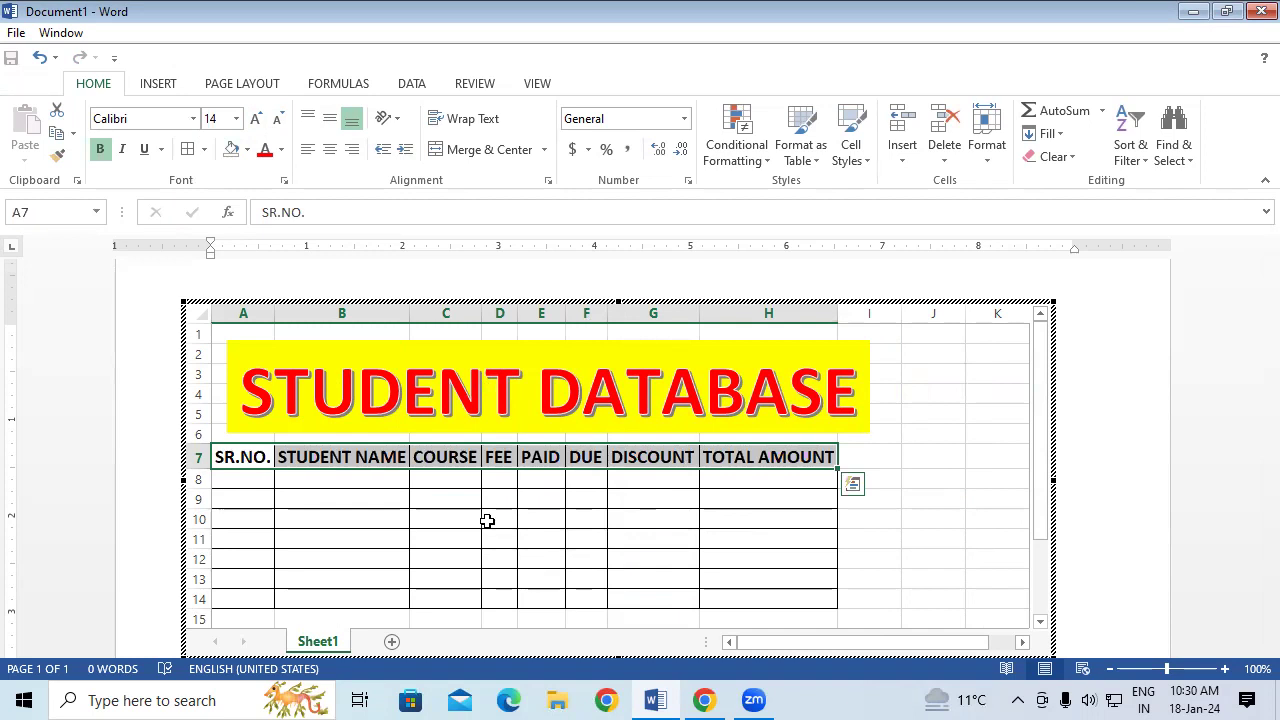
pyautogui.click(489, 520)
pyautogui.click(249, 481)
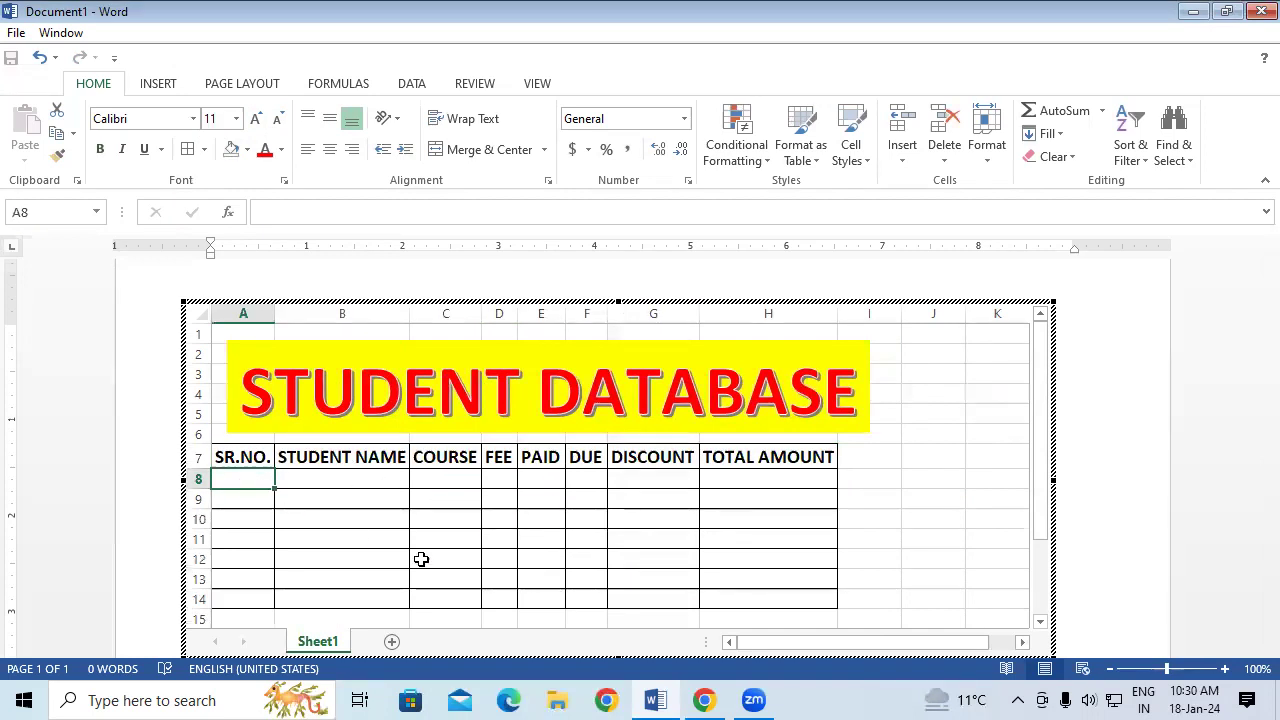
pyautogui.click(889, 536)
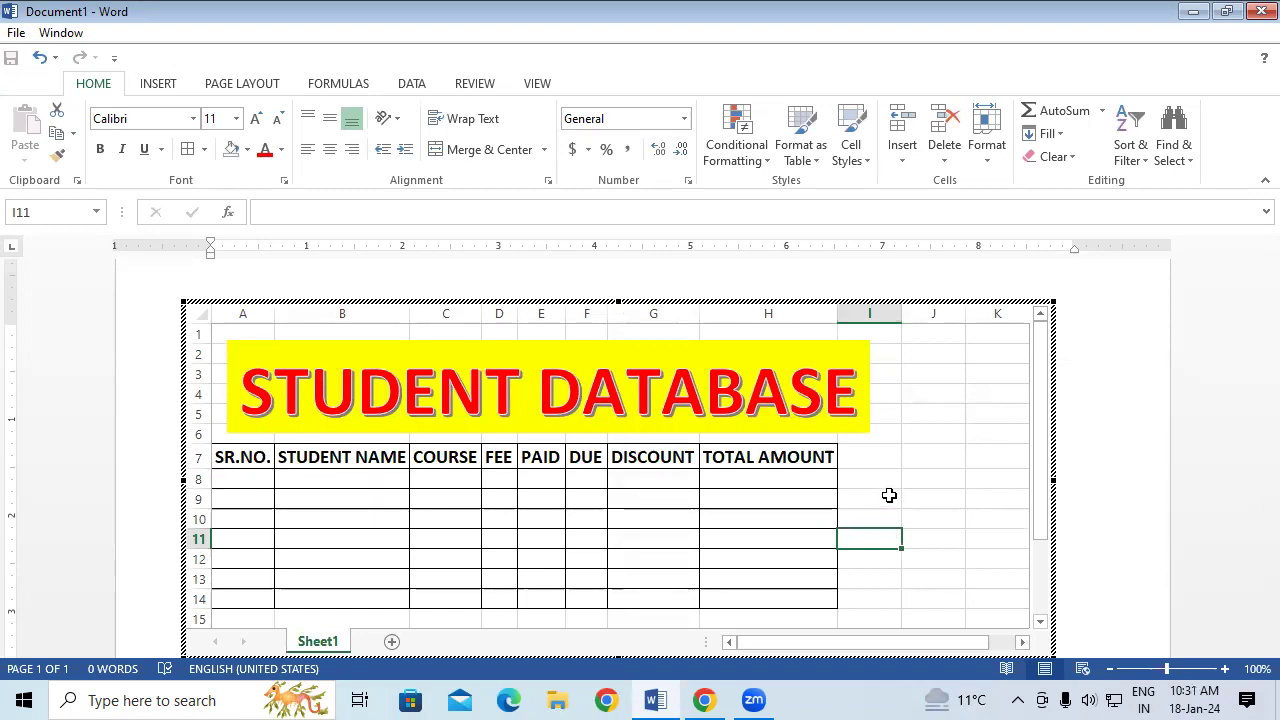
pyautogui.moveTo(250, 459)
pyautogui.mouseDown()
pyautogui.moveTo(799, 586)
pyautogui.moveTo(799, 600)
pyautogui.mouseUp()
# Step: Cut the A7:H14 table and paste it starting at cell B7
pyautogui.rightClick(689, 506)
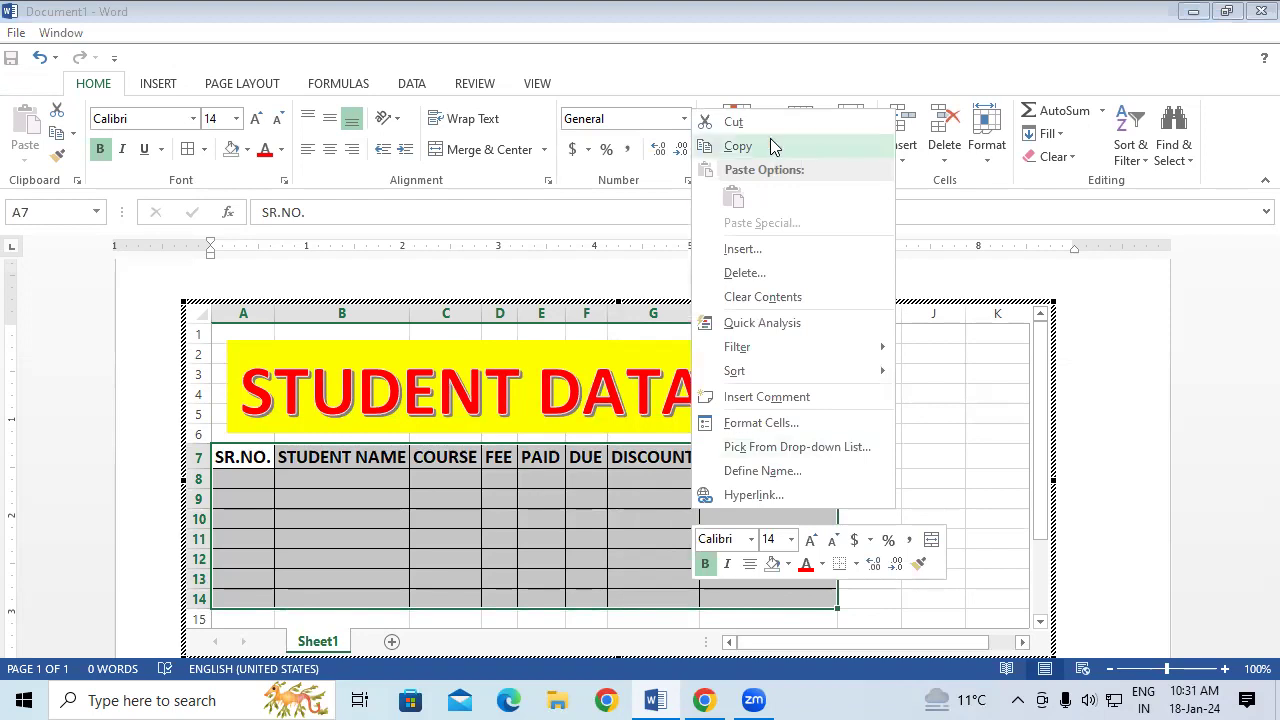
pyautogui.click(760, 124)
pyautogui.click(350, 456)
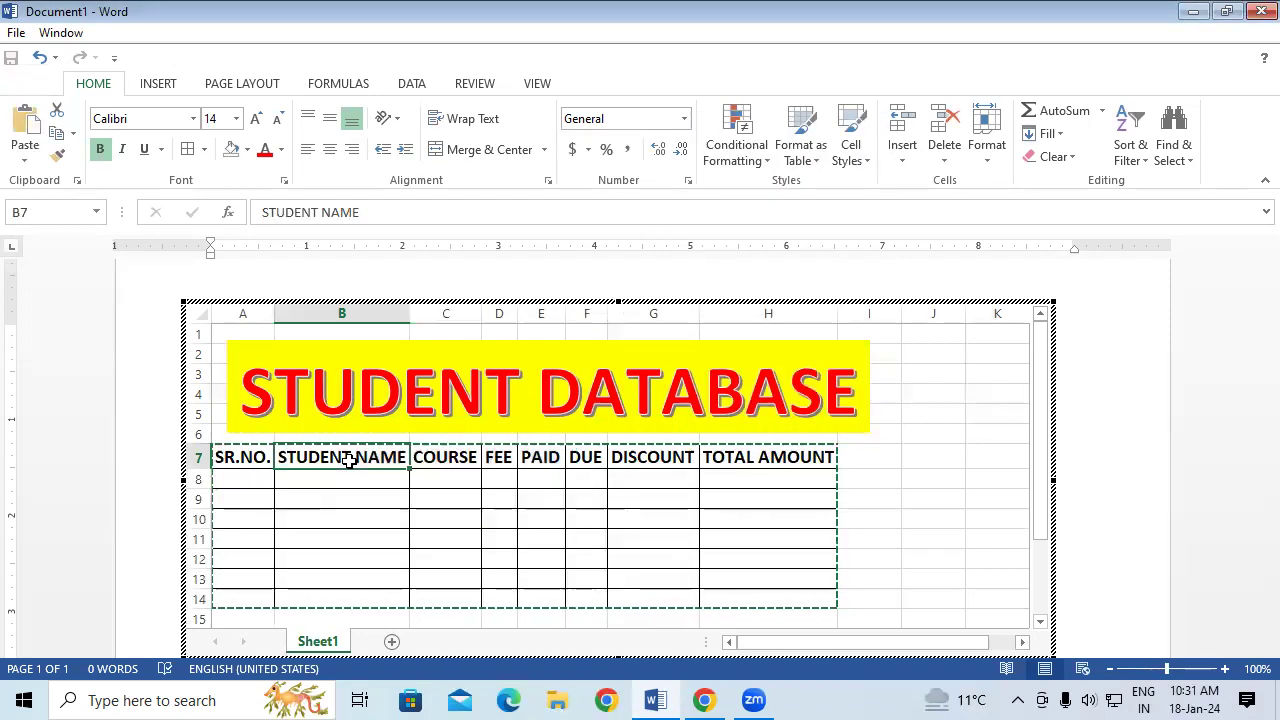
pyautogui.rightClick(352, 458)
pyautogui.click(395, 150)
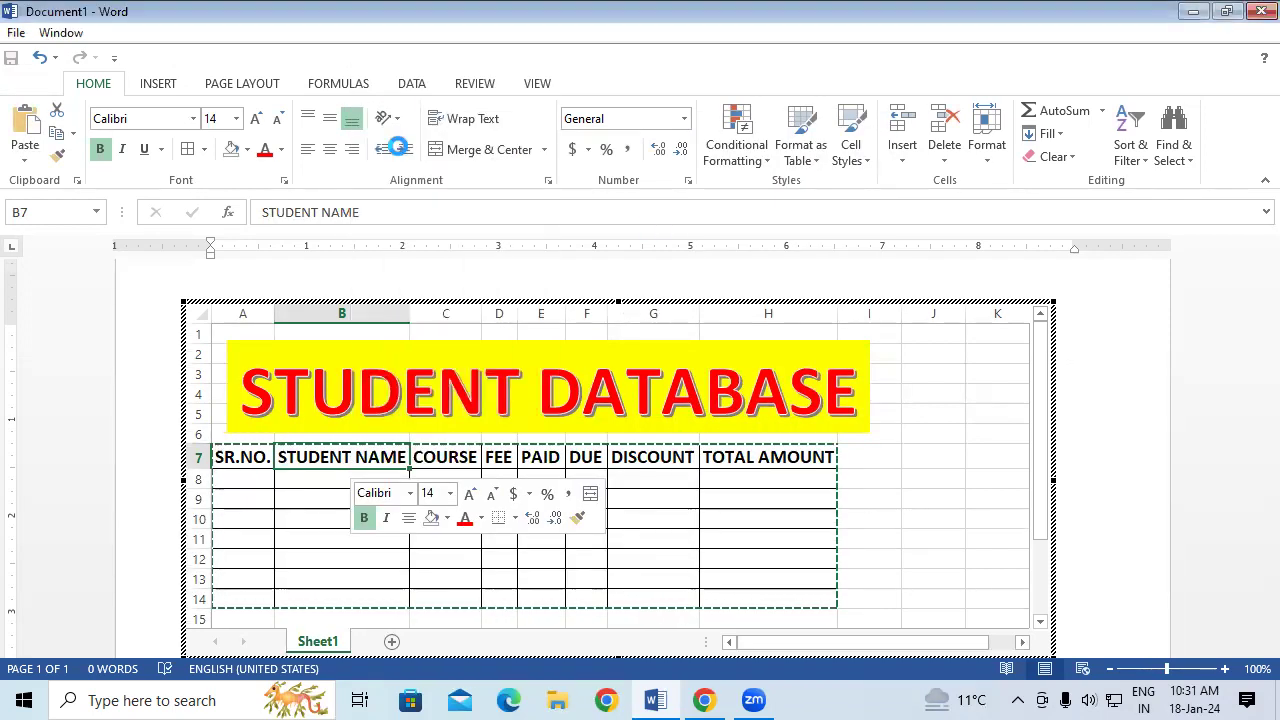
pyautogui.click(783, 531)
# Step: AutoFit the table's columns B–I and move the banner right above it
pyautogui.moveTo(371, 314)
pyautogui.mouseDown()
pyautogui.moveTo(805, 333)
pyautogui.moveTo(902, 310)
pyautogui.mouseUp()
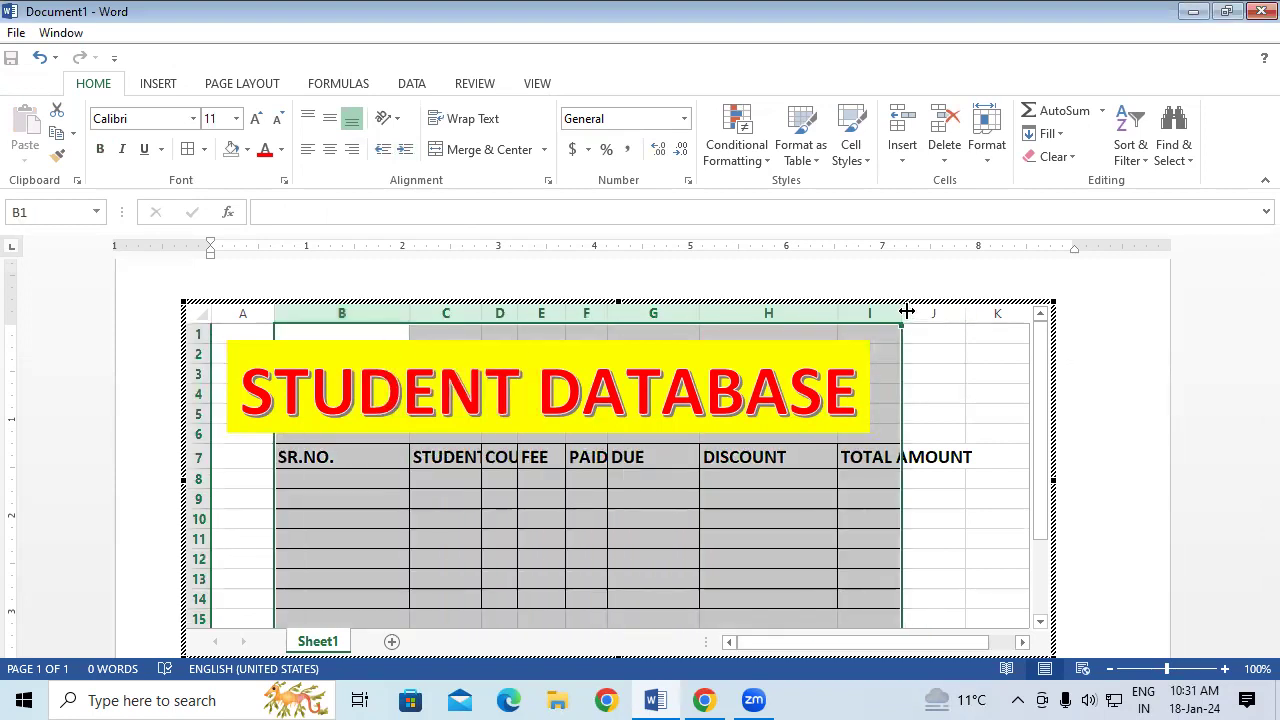
pyautogui.doubleClick(902, 308)
pyautogui.click(950, 477)
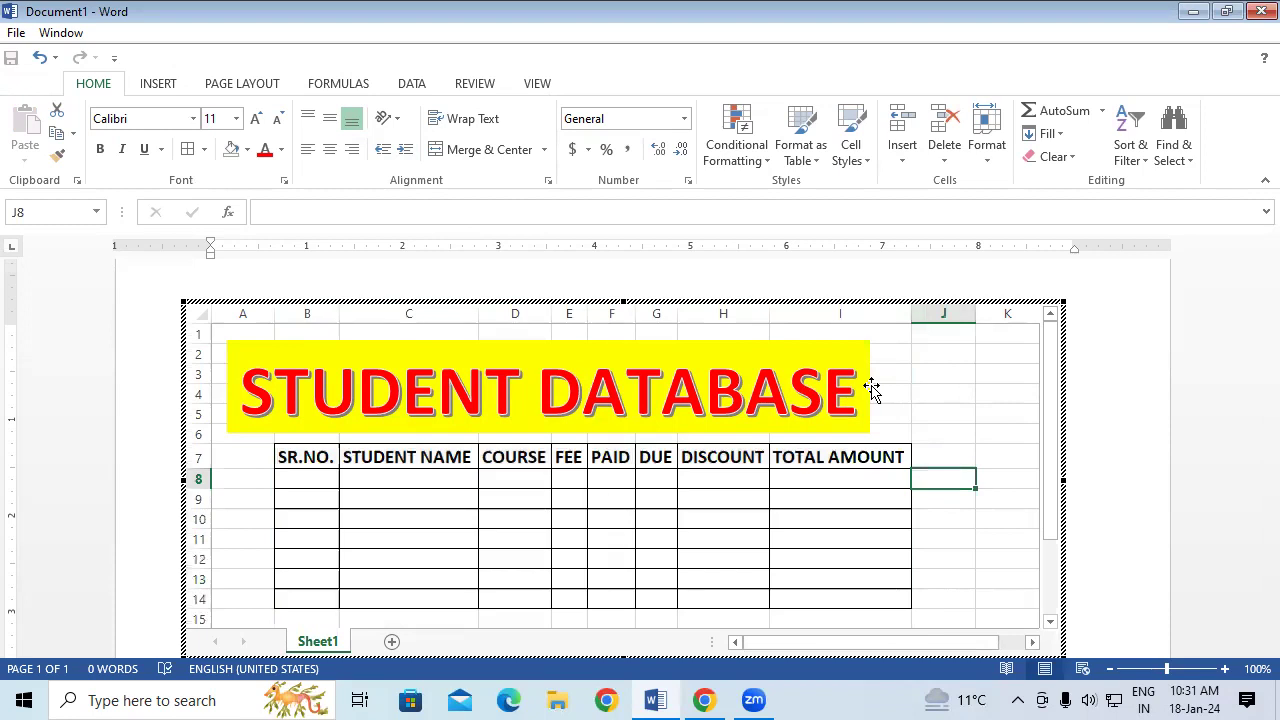
pyautogui.moveTo(867, 383); pyautogui.dragTo(913, 386)
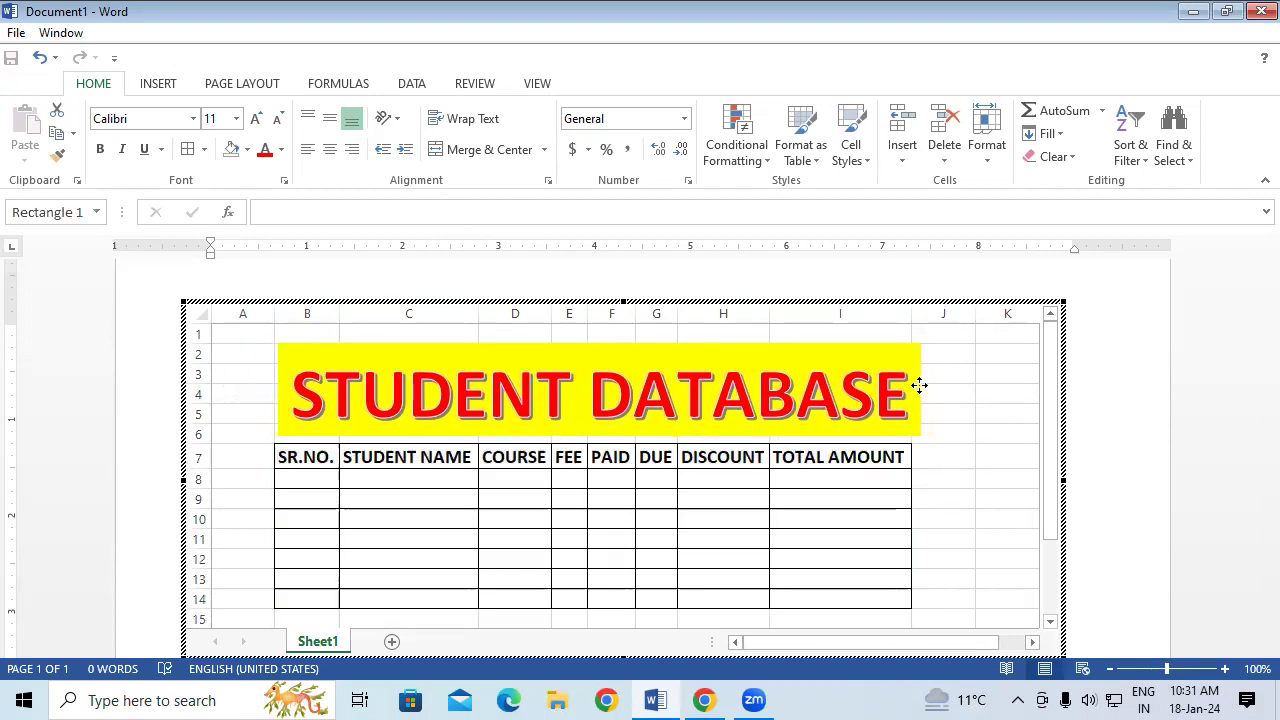
pyautogui.click(963, 418)
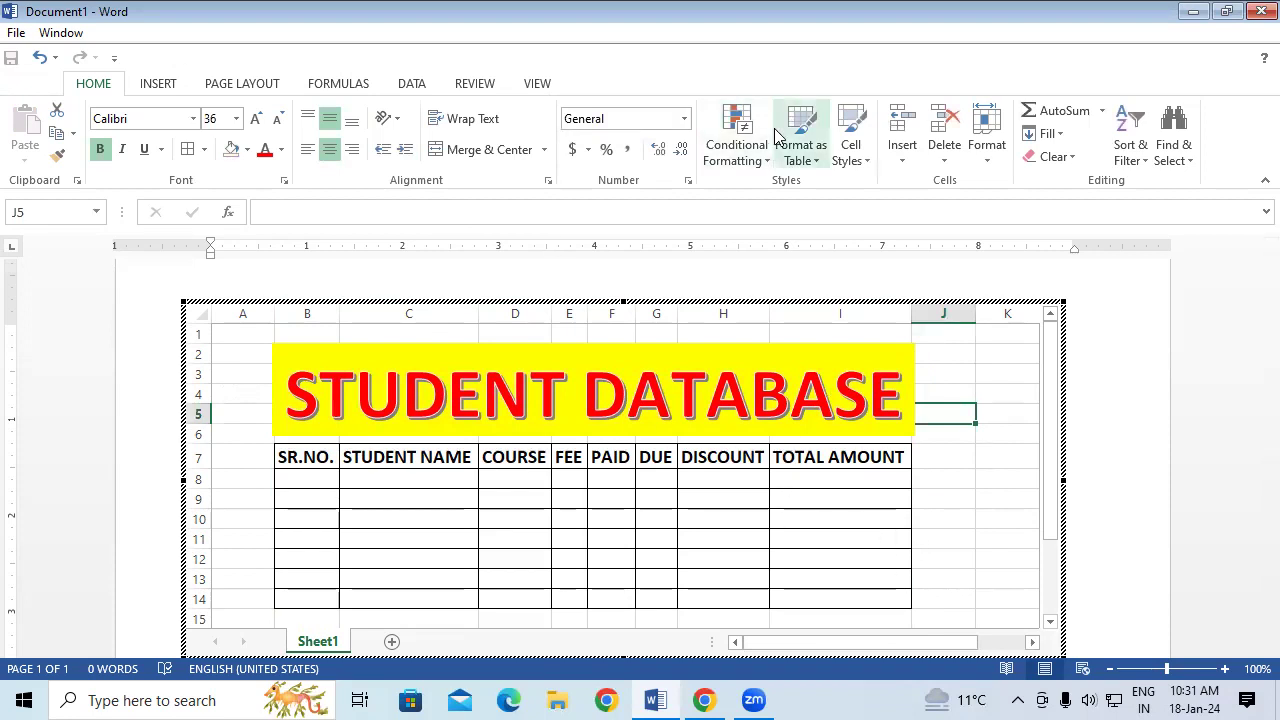
pyautogui.click(1114, 429)
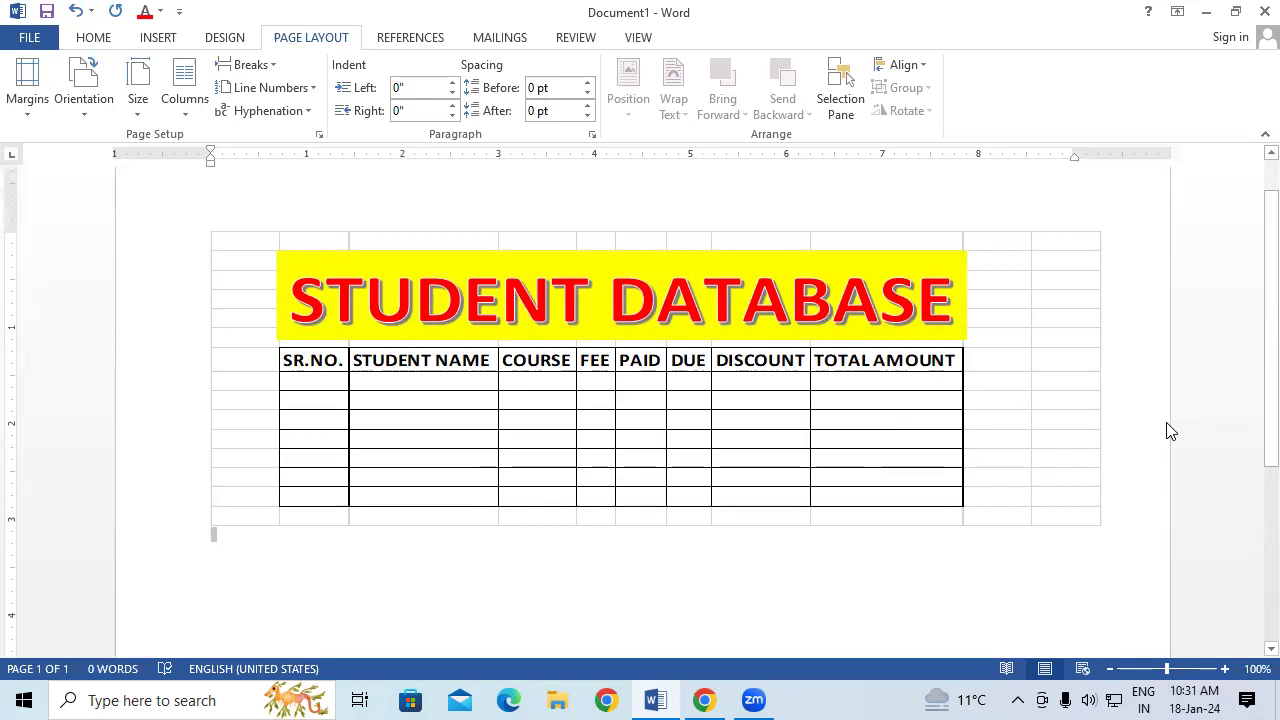
pyautogui.doubleClick(844, 394)
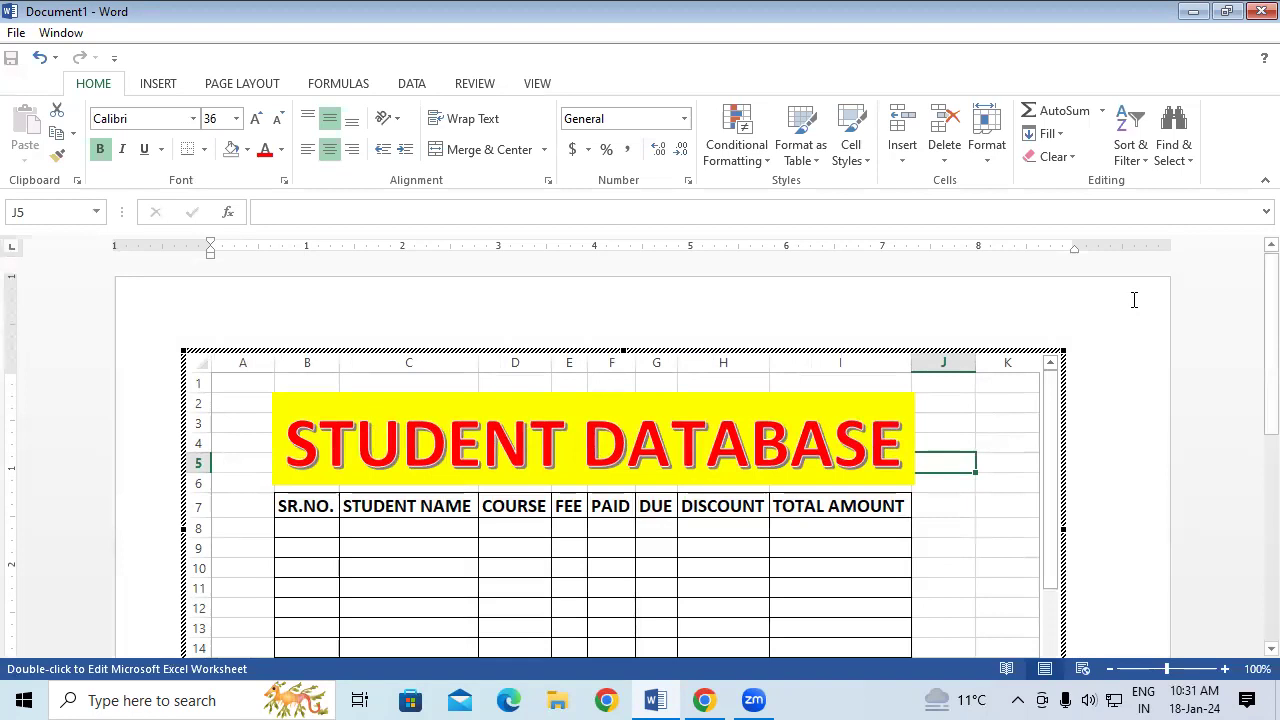
pyautogui.click(1153, 326)
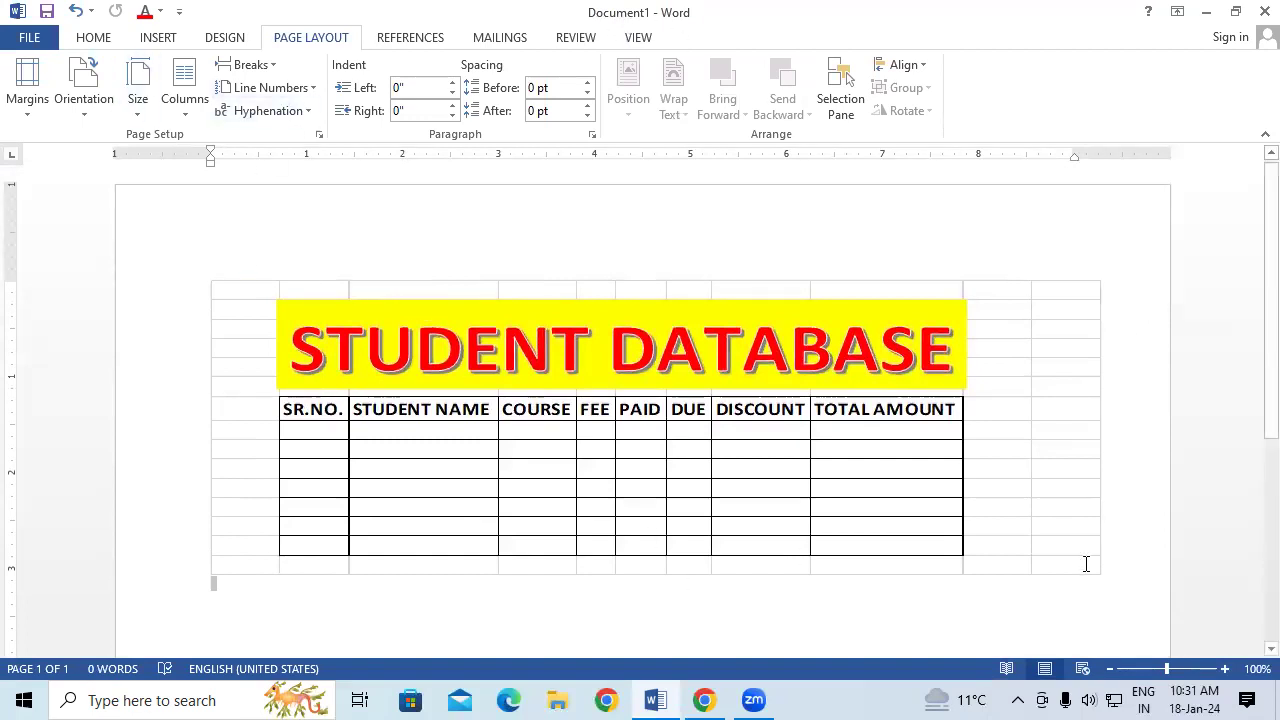
pyautogui.doubleClick(786, 489)
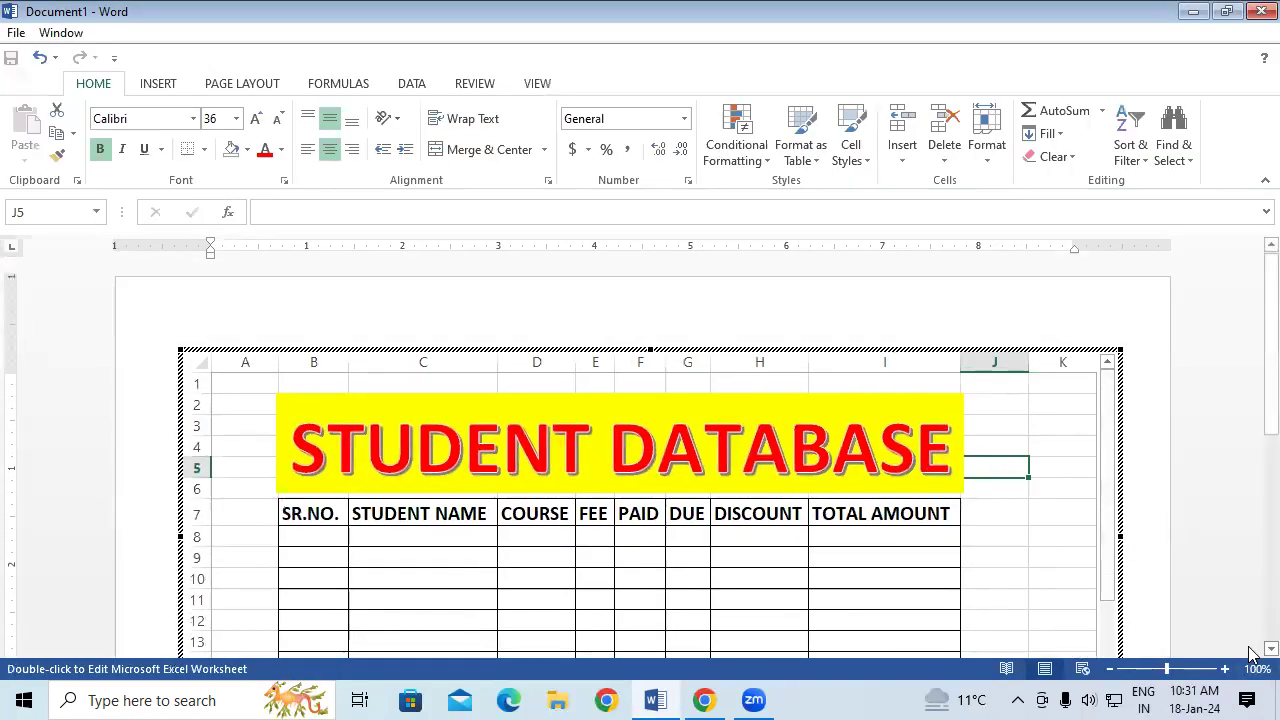
# Step: Enter serial numbers 1 and 2 in cells B8 and B9
pyautogui.click(694, 490)
pyautogui.click(323, 421)
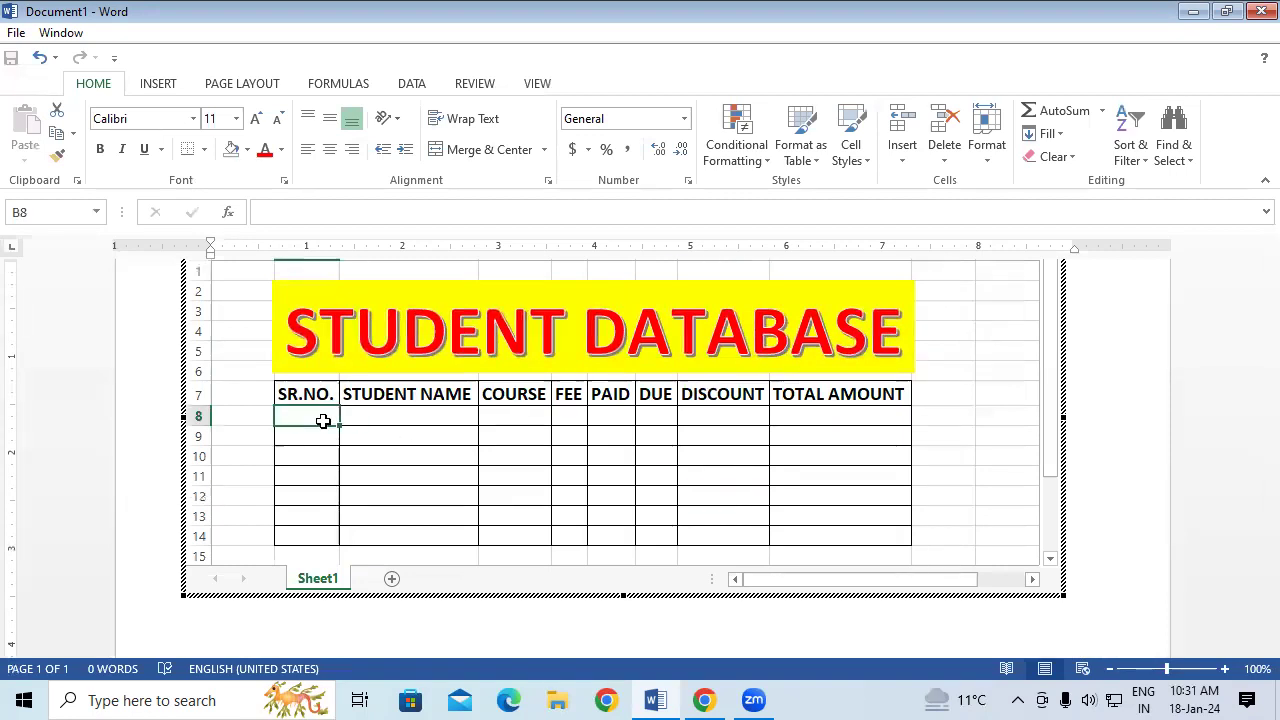
pyautogui.write('12')
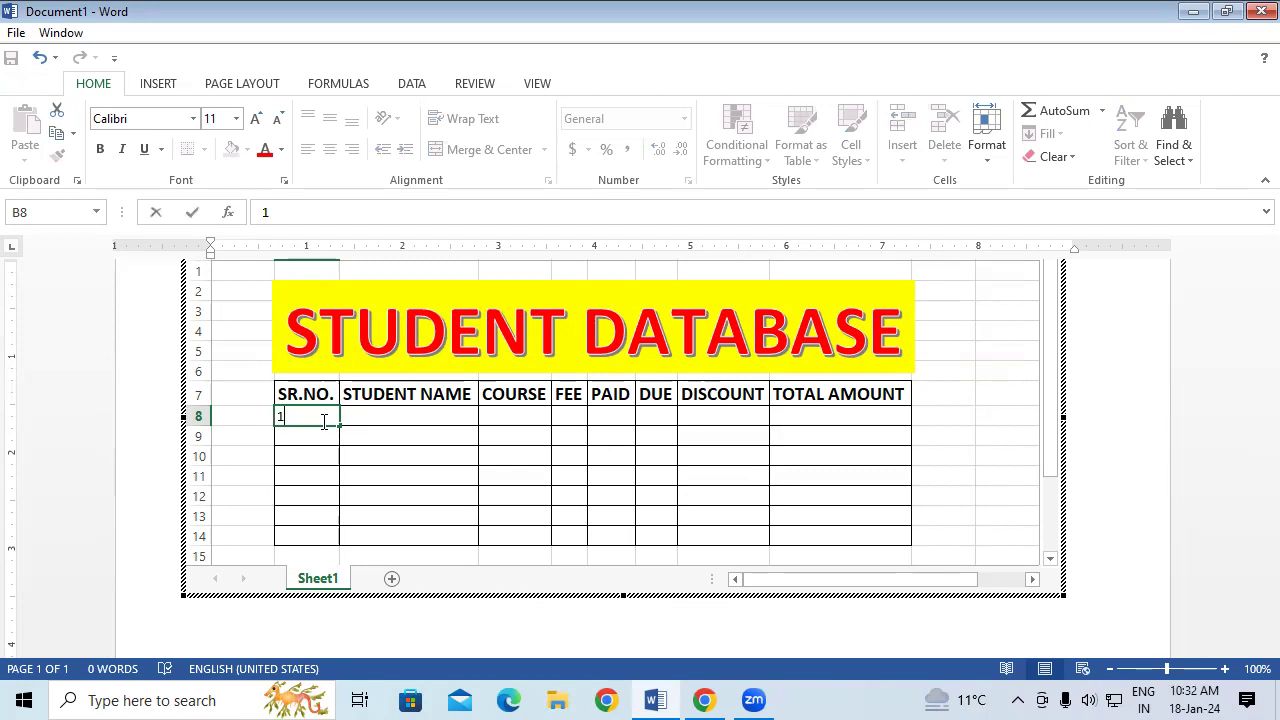
pyautogui.press('Return')
pyautogui.write('2')
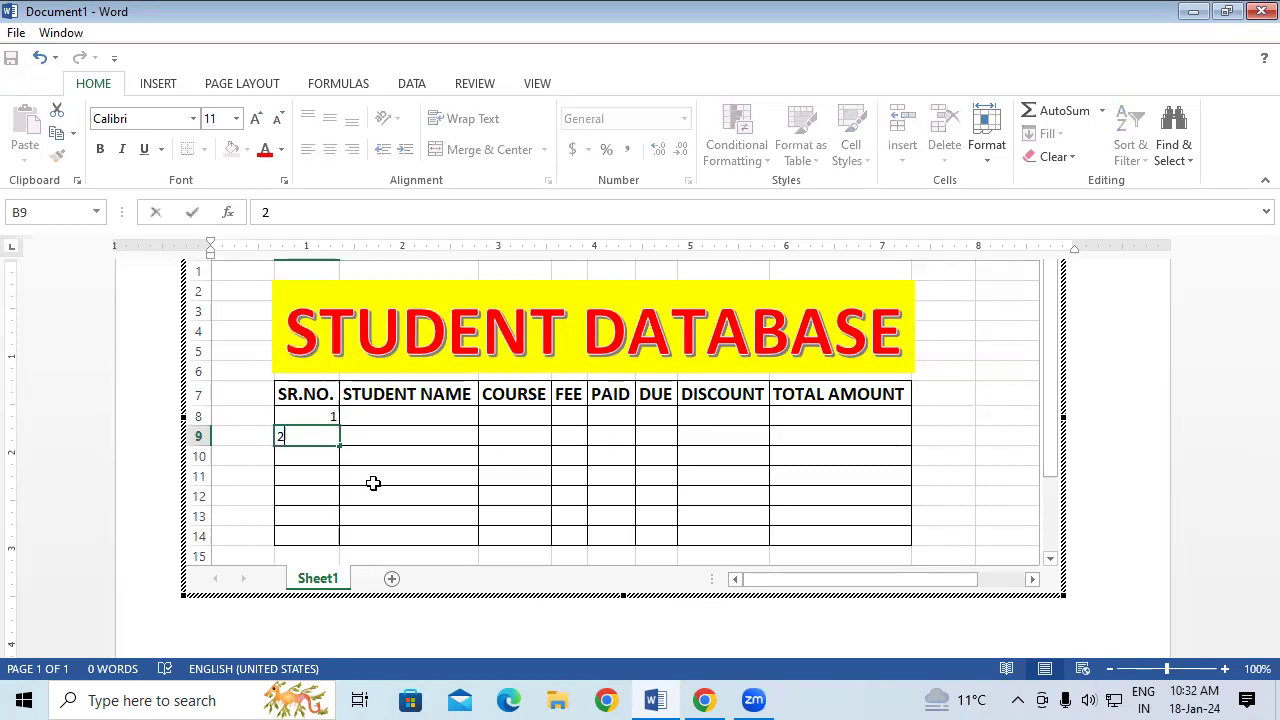
pyautogui.click(372, 483)
# Step: Fill the 1, 2 series down the SR.NO. column, undoing an overshoot and retrying
pyautogui.click(326, 420)
pyautogui.moveTo(326, 416); pyautogui.dragTo(347, 605)
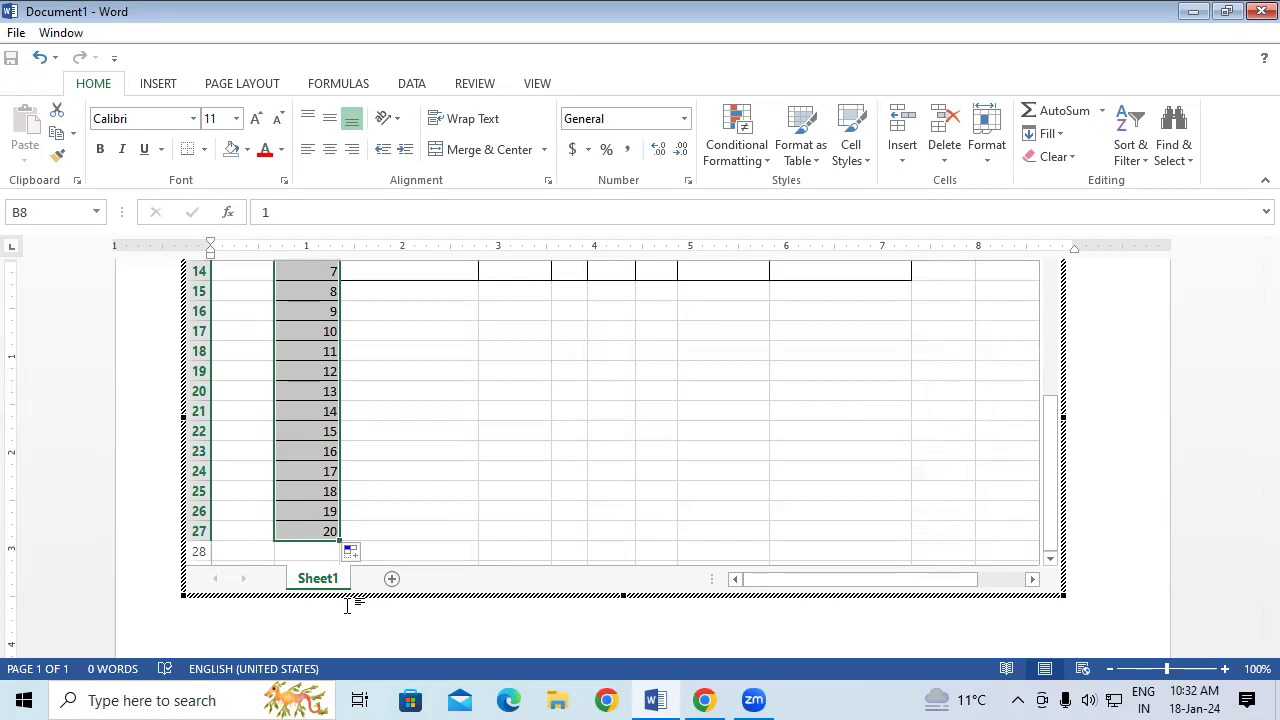
pyautogui.hotkey('ctrl', 'z')
pyautogui.click(470, 458)
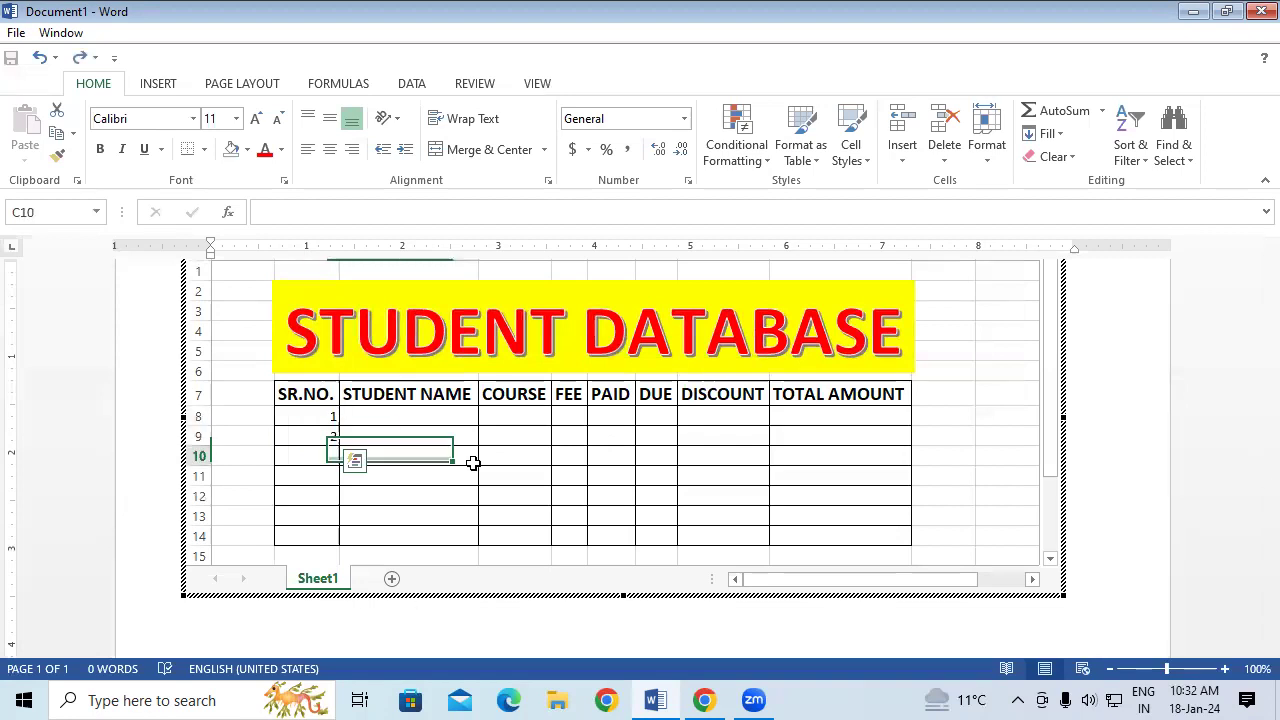
pyautogui.moveTo(321, 415); pyautogui.dragTo(324, 436)
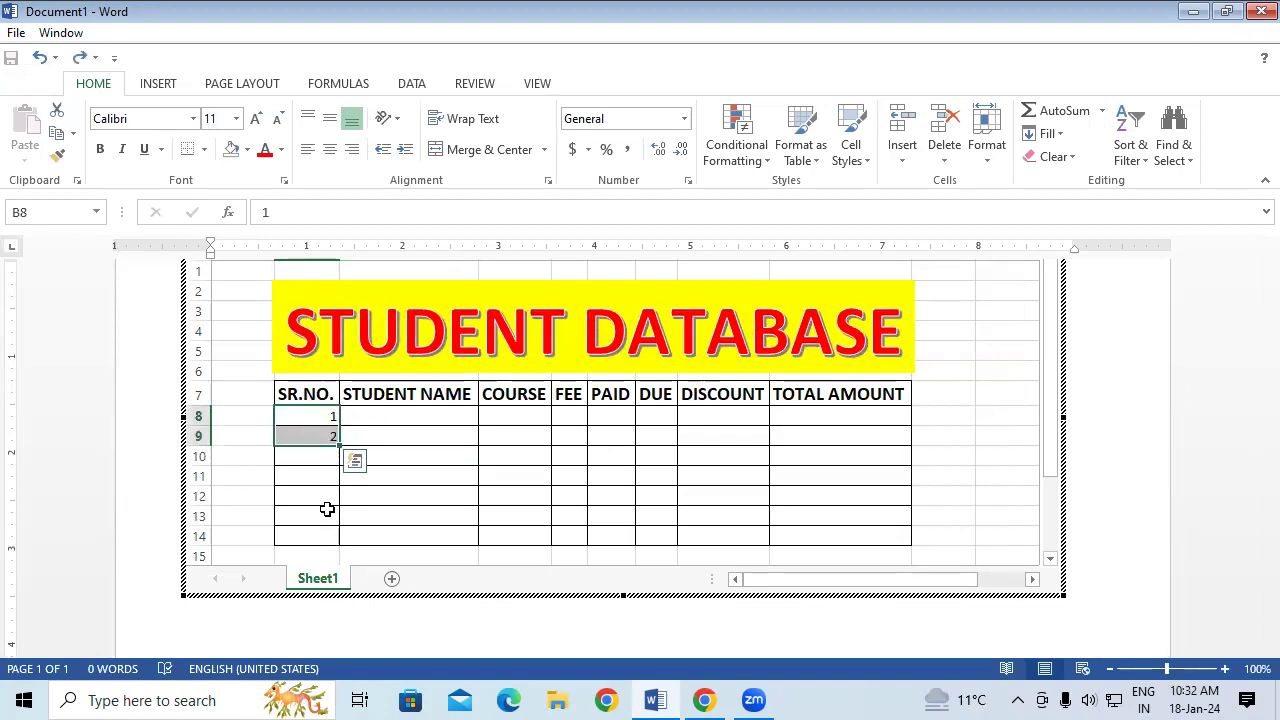
pyautogui.click(408, 477)
pyautogui.moveTo(323, 417); pyautogui.dragTo(340, 522)
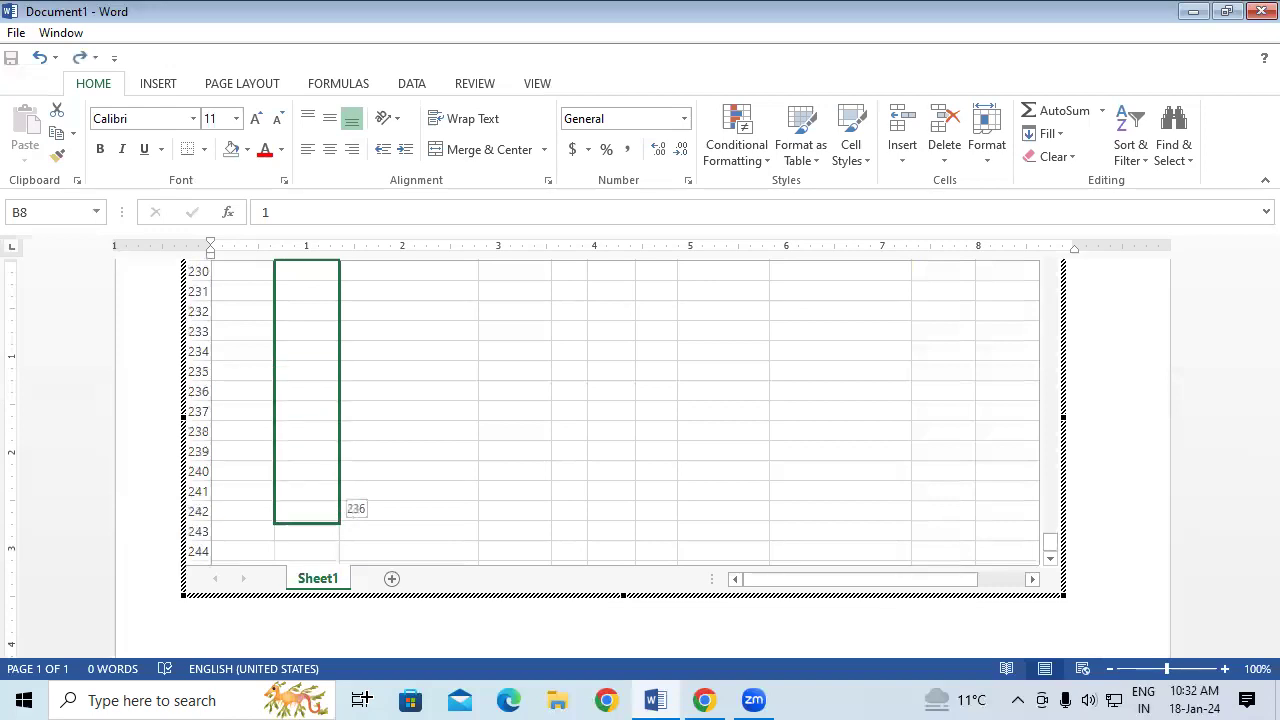
pyautogui.moveTo(340, 522)
pyautogui.mouseDown()
pyautogui.moveTo(340, 500)
pyautogui.moveTo(365, 697)
pyautogui.mouseUp()
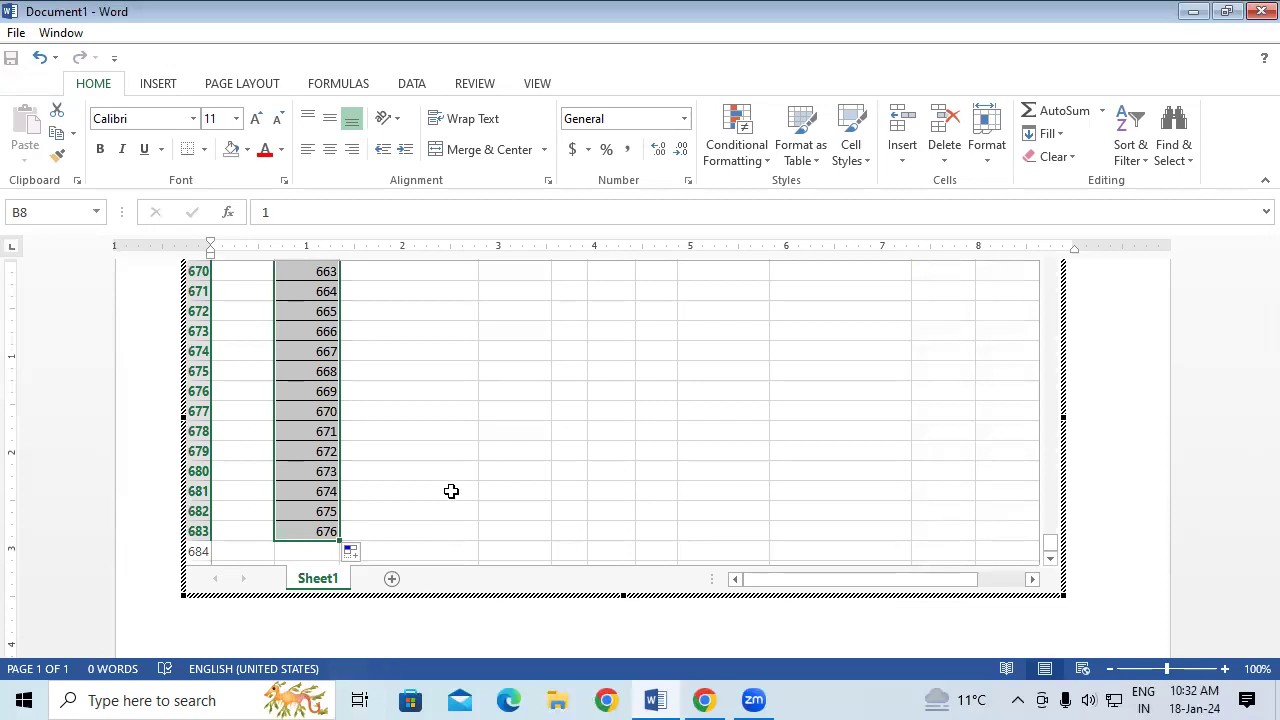
# Step: Undo the runaway fill and reselect the numbers to extend them to row 14
pyautogui.scroll(1, 451, 491)
pyautogui.scroll(1, 451, 491)
pyautogui.scroll(2, 451, 491)
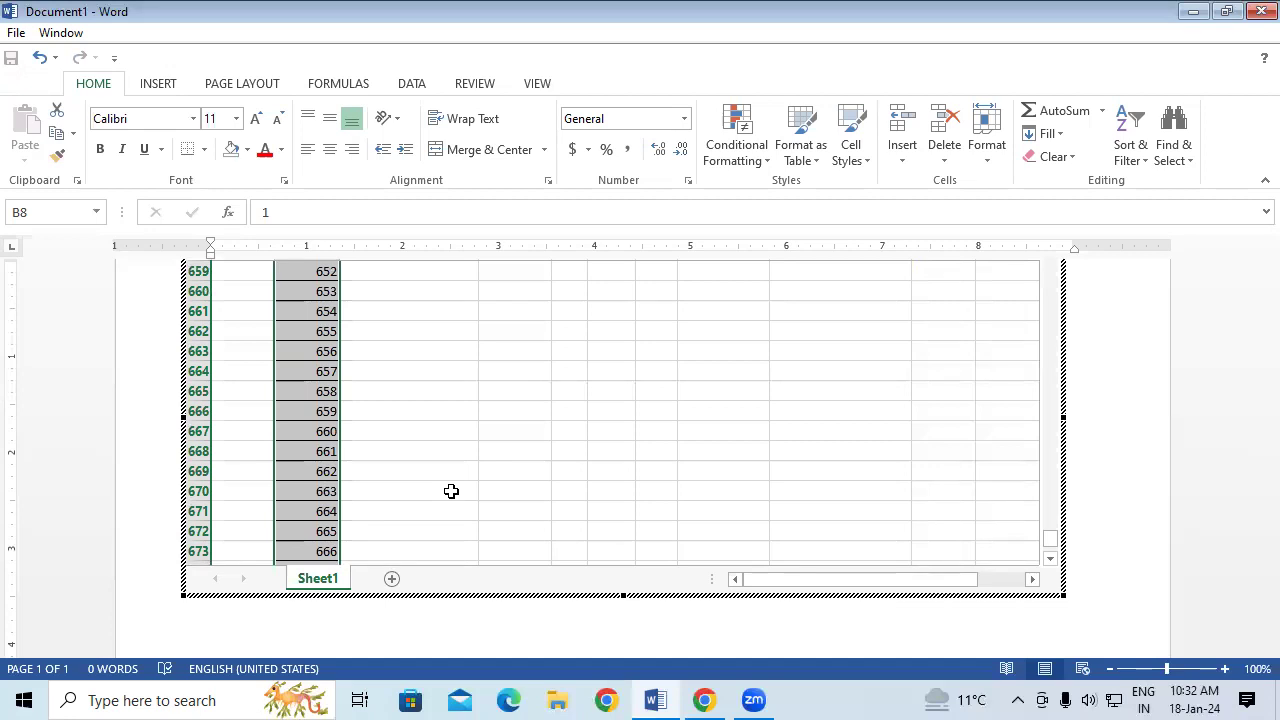
pyautogui.hotkey('ctrl', 'z')
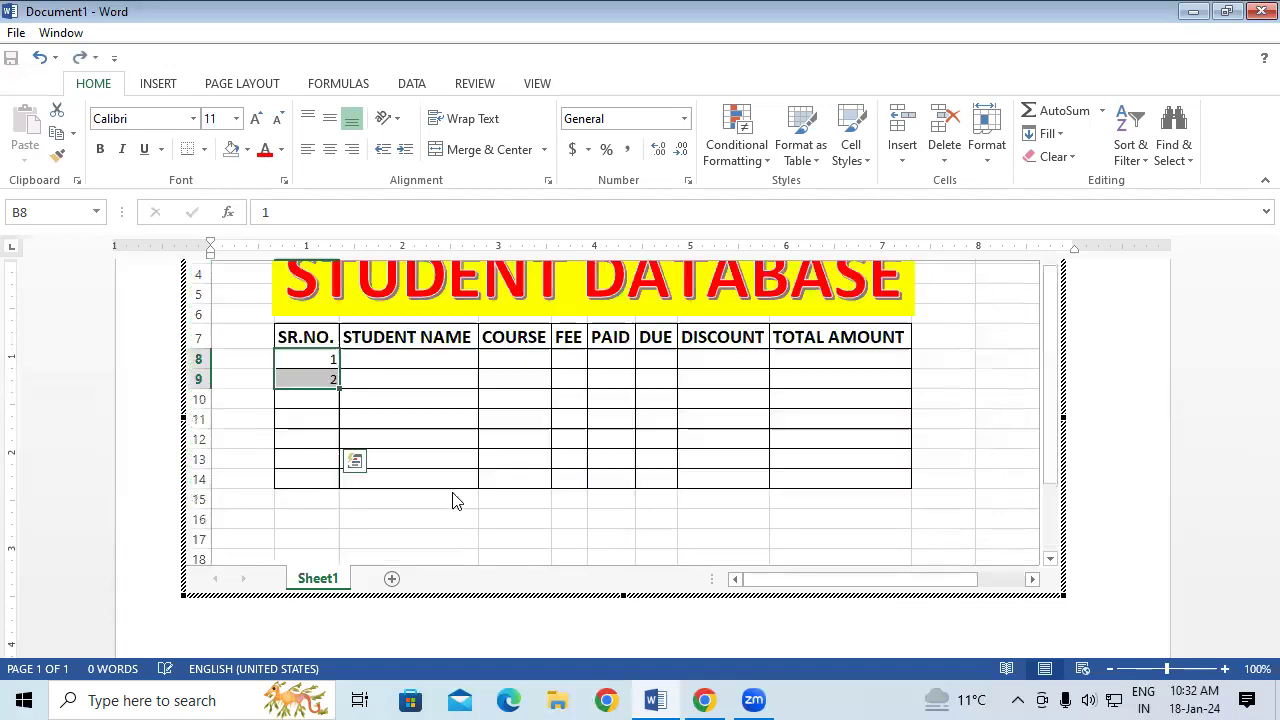
pyautogui.click(451, 491)
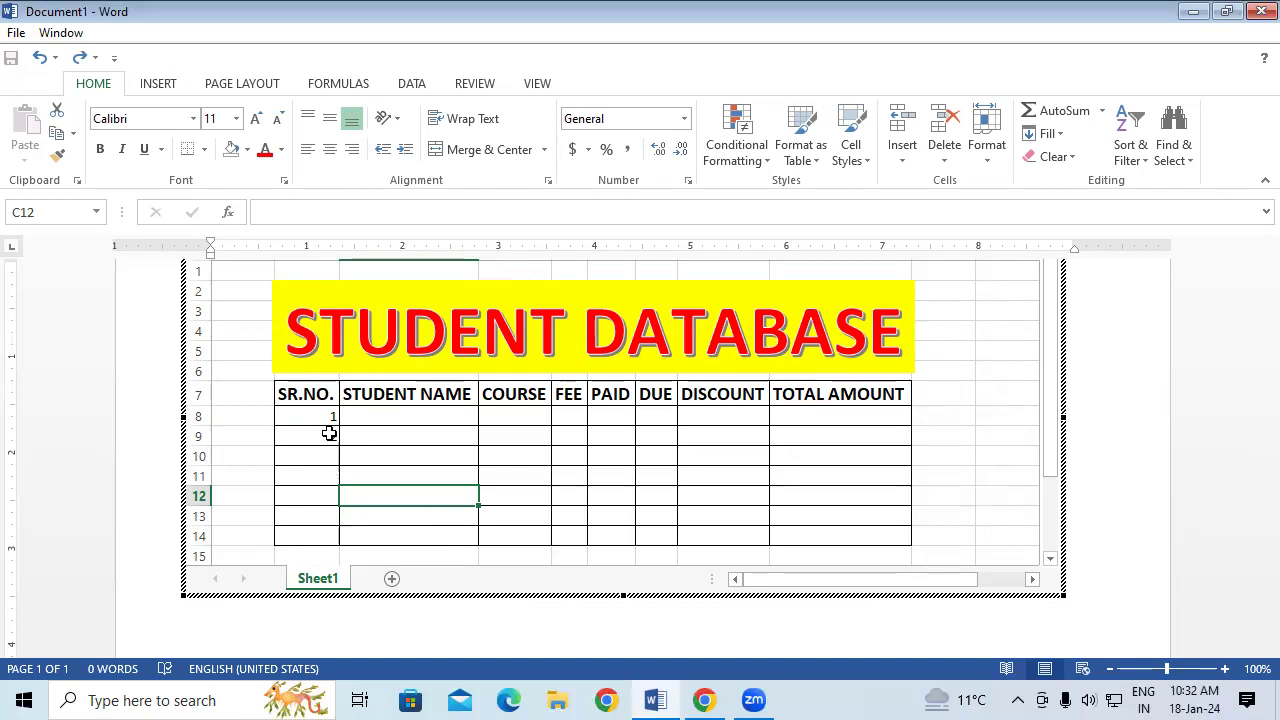
pyautogui.moveTo(328, 416); pyautogui.dragTo(338, 545)
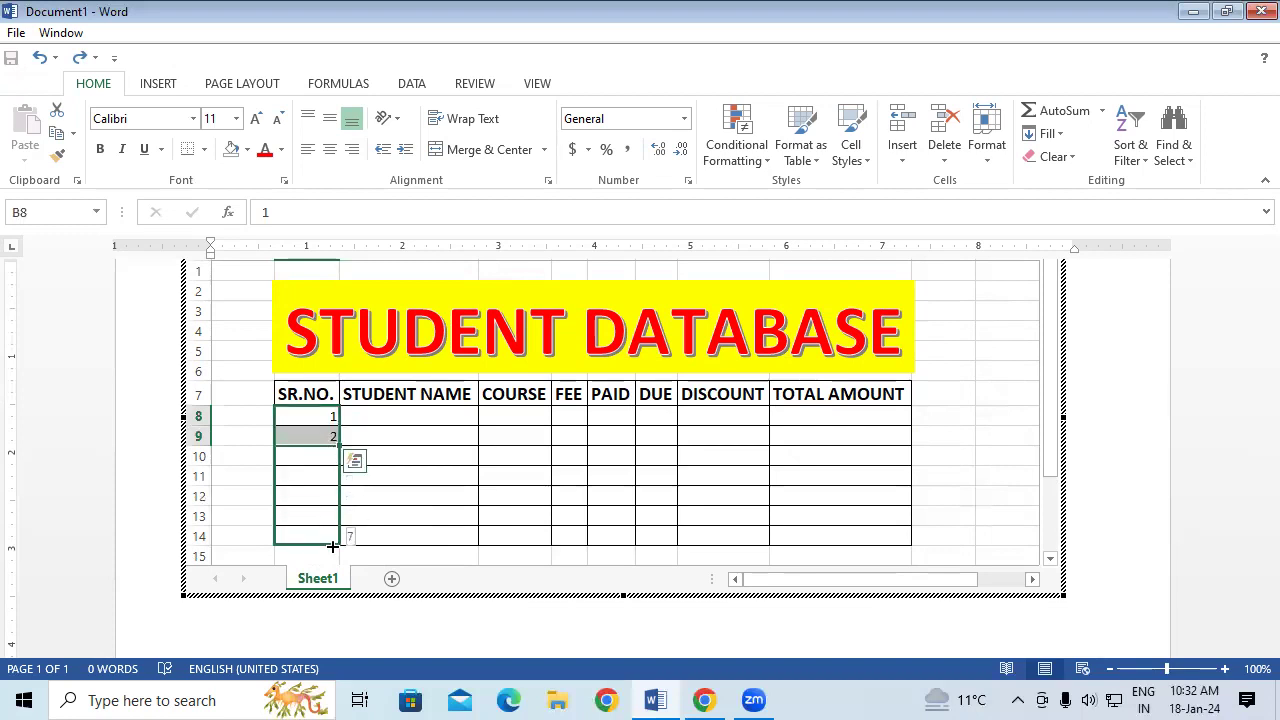
# Step: Copy the STUDENT NAME header's bold 14 pt formatting onto B8:H14 with Format Painter
pyautogui.click(461, 518)
pyautogui.click(423, 397)
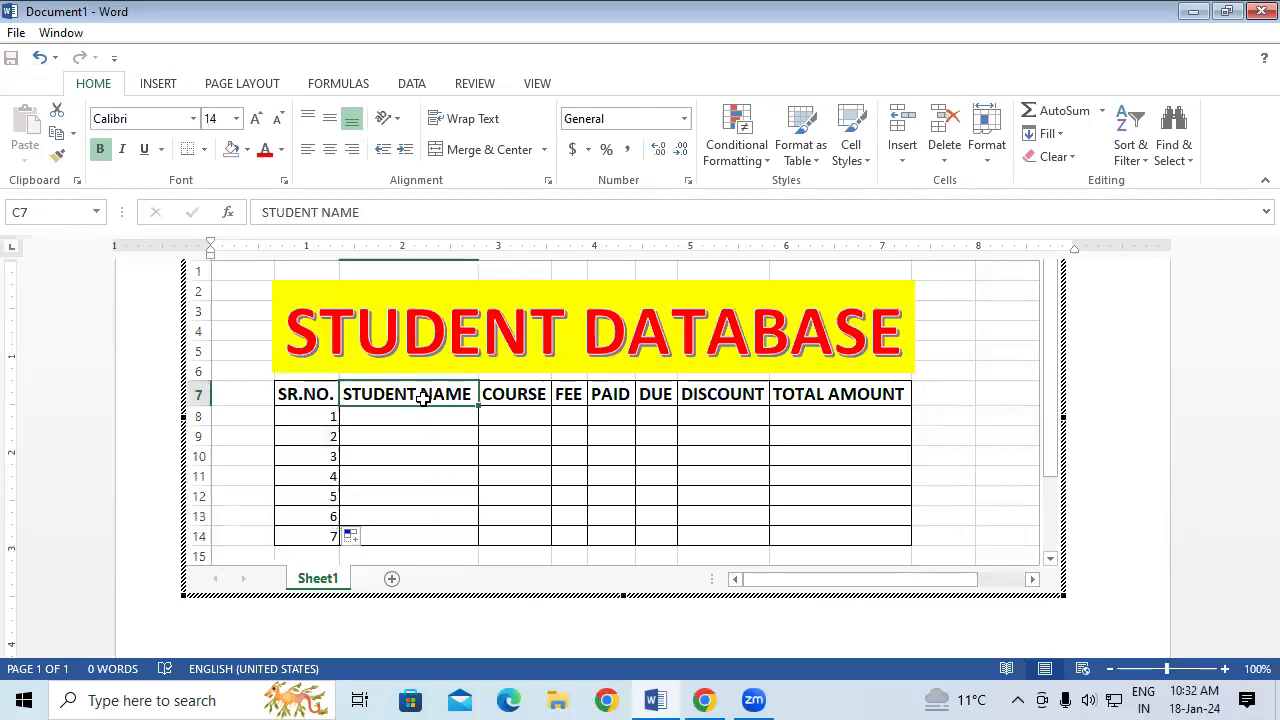
pyautogui.click(57, 155)
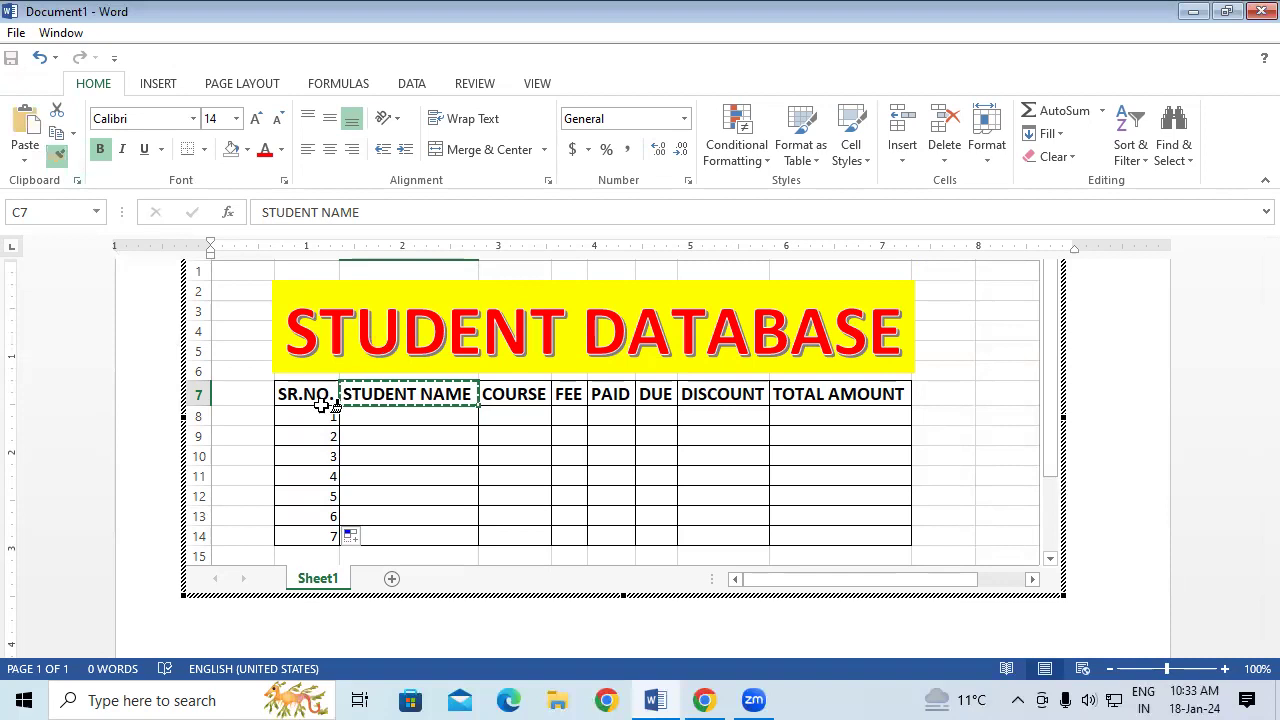
pyautogui.moveTo(314, 416)
pyautogui.mouseDown()
pyautogui.moveTo(757, 536)
pyautogui.moveTo(793, 531)
pyautogui.mouseUp()
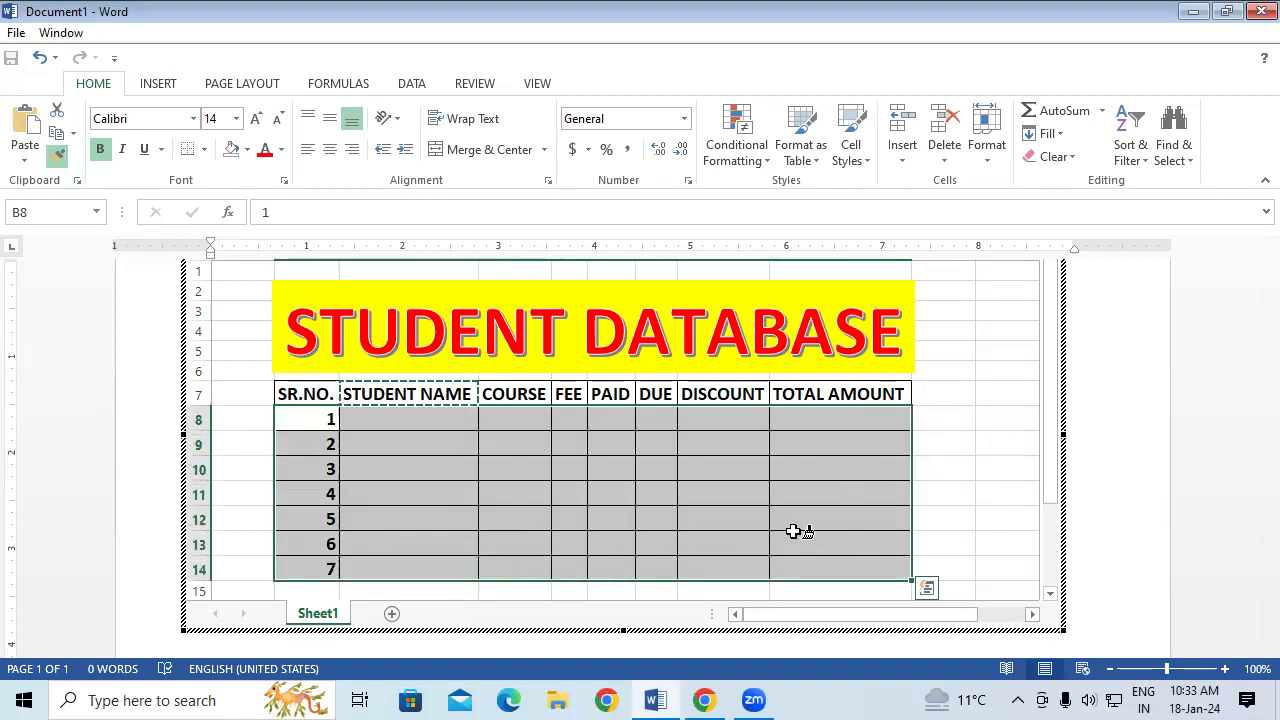
pyautogui.click(392, 425)
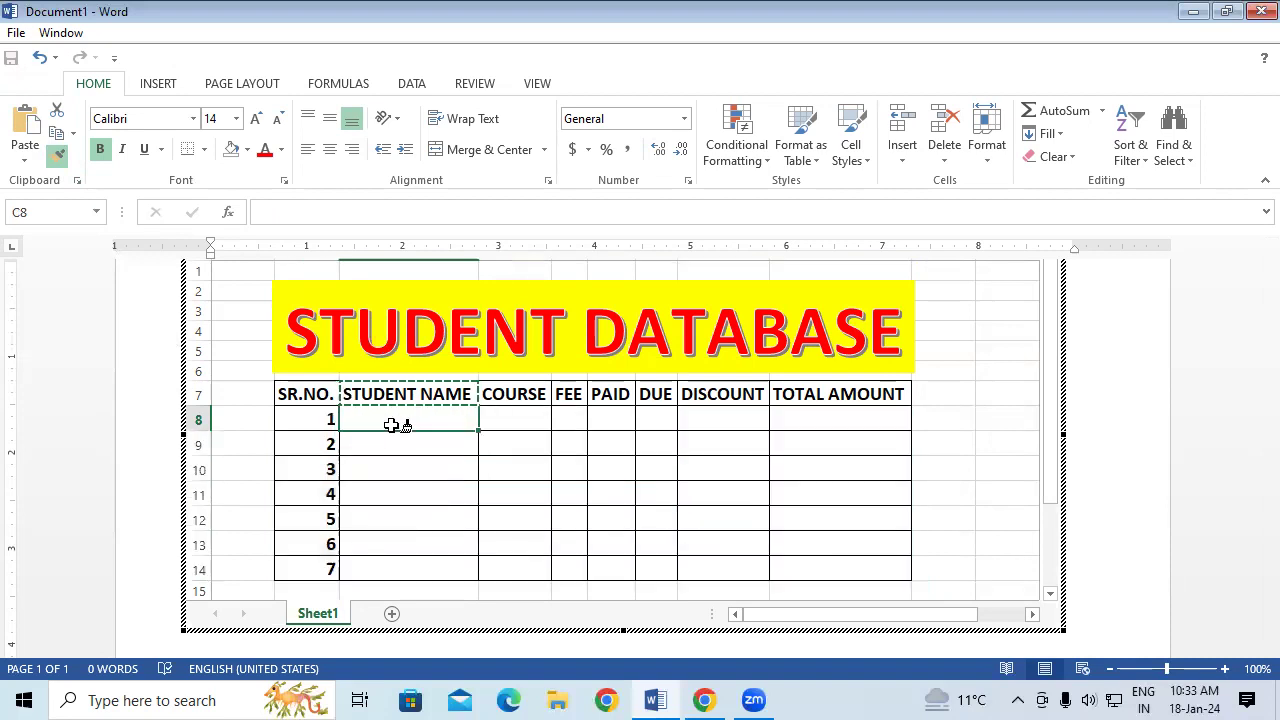
pyautogui.click(392, 471)
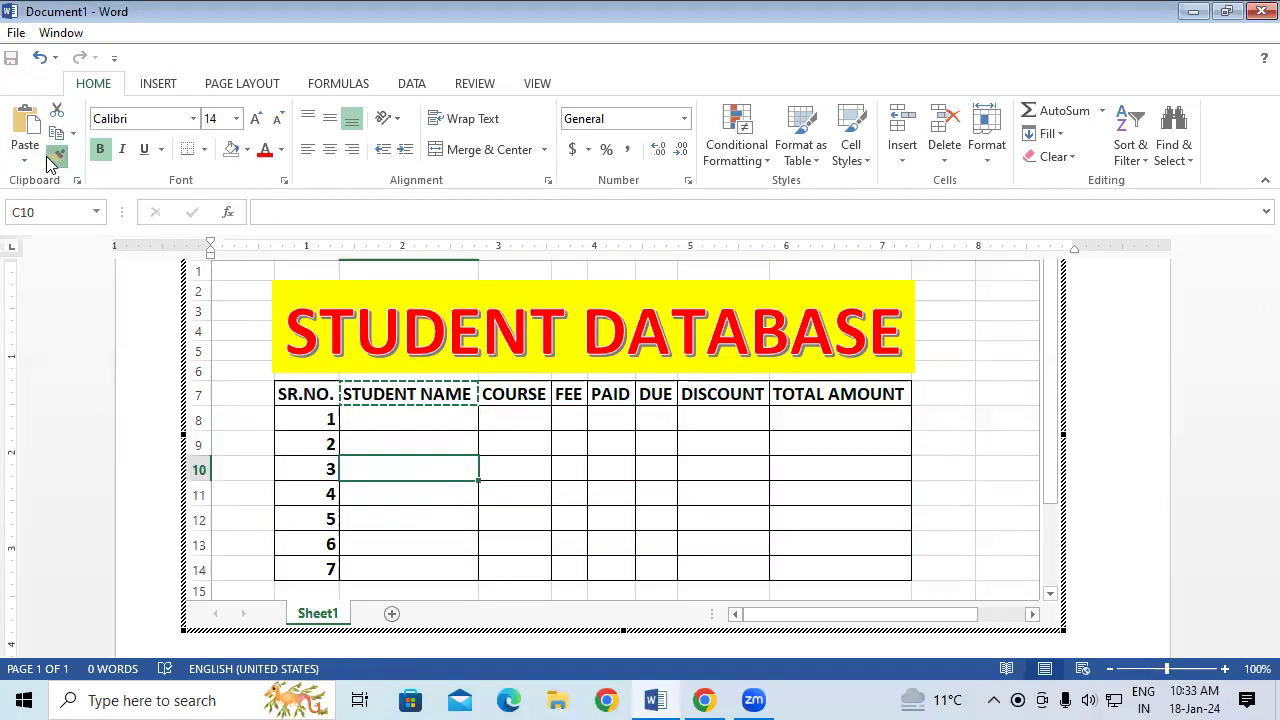
pyautogui.click(373, 418)
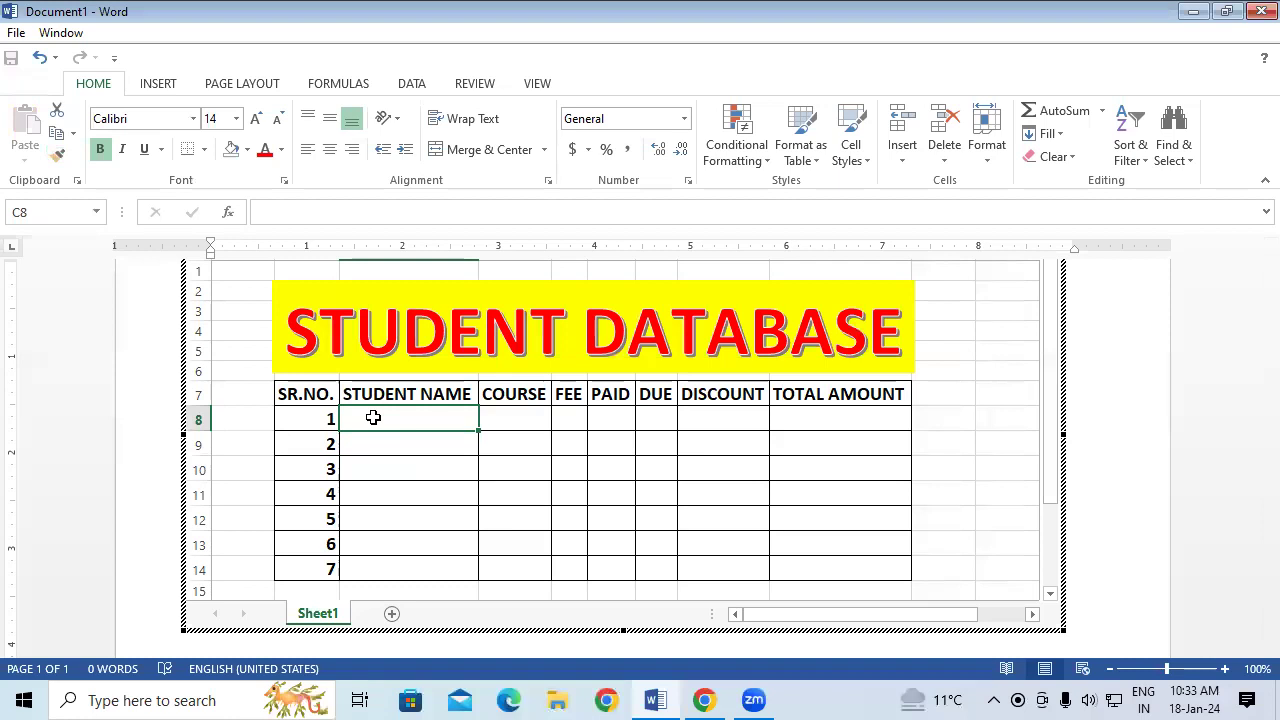
# Step: Type the first four student names into cells C8 to C11
pyautogui.write('RAHUL')
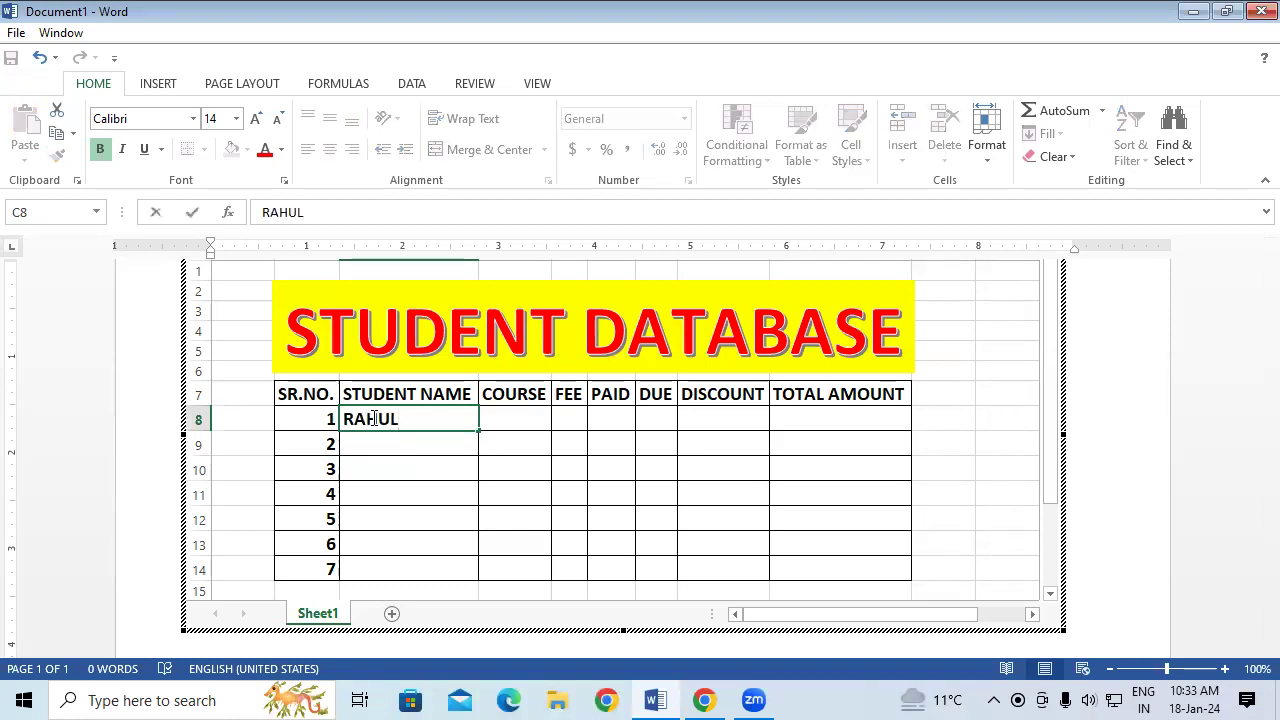
pyautogui.press('Return')
pyautogui.write('NIKESH')
pyautogui.press('Return')
pyautogui.write('KAM')
pyautogui.press('Return')
pyautogui.write('KIRAN')
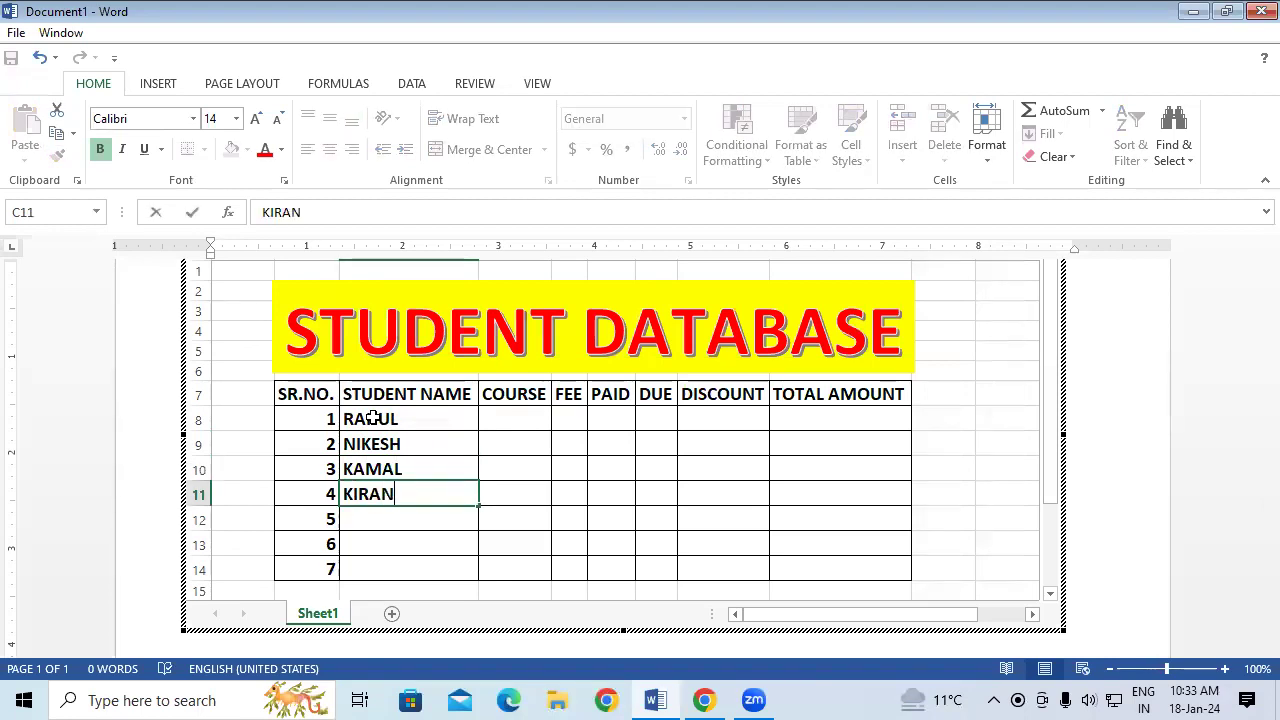
pyautogui.press('Return')
# Step: Type the remaining three student names into cells C12 to C14
pyautogui.write('ROHIT')
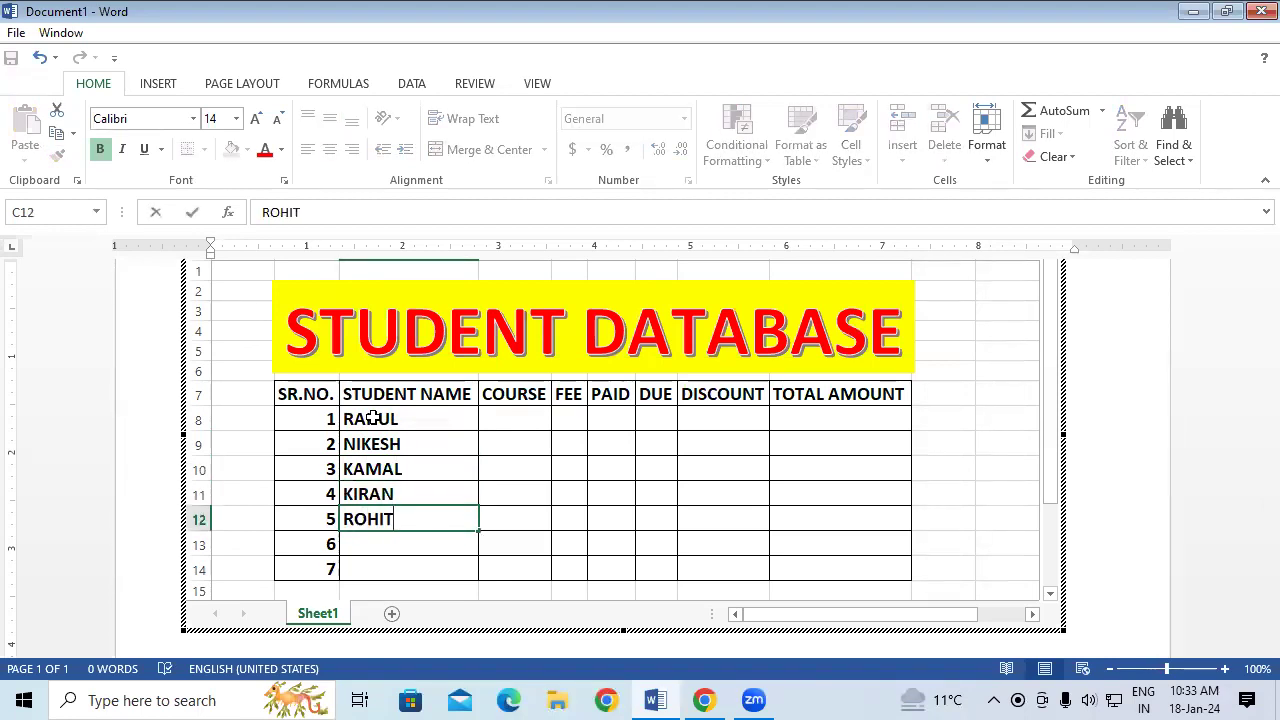
pyautogui.press('Return')
pyautogui.write('REYAJ')
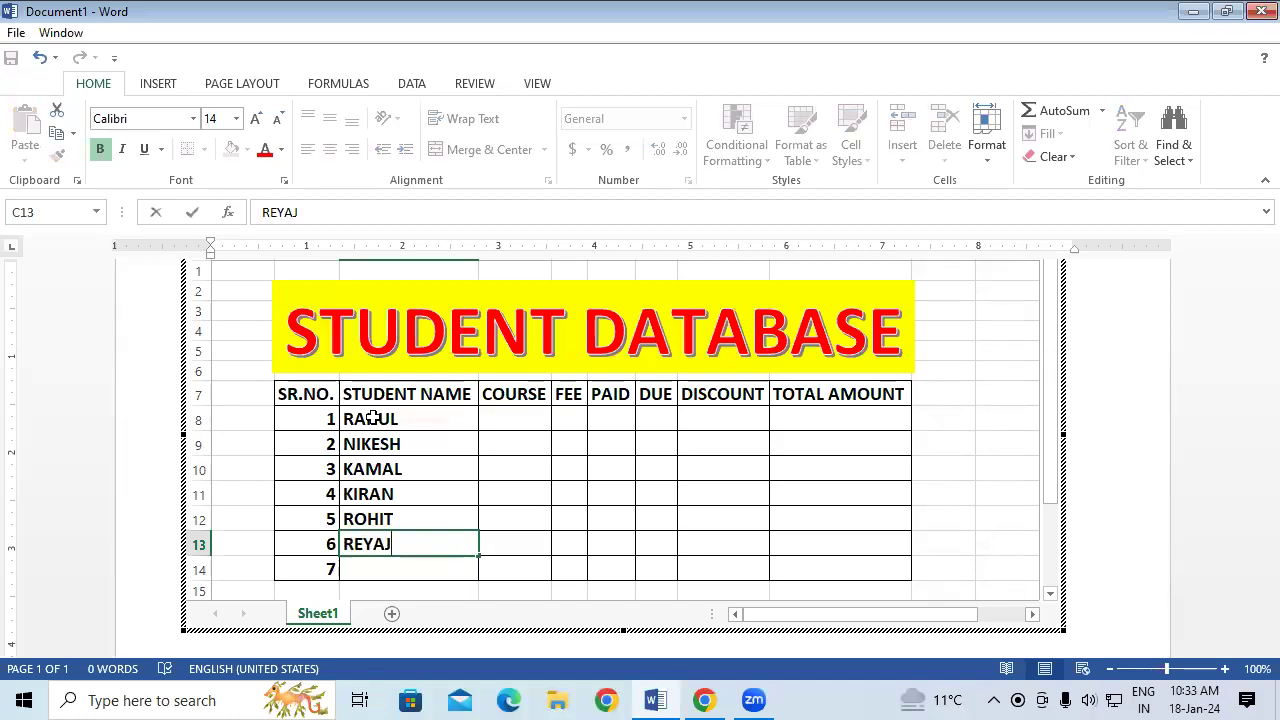
pyautogui.press('Return')
pyautogui.write('MUKESH')
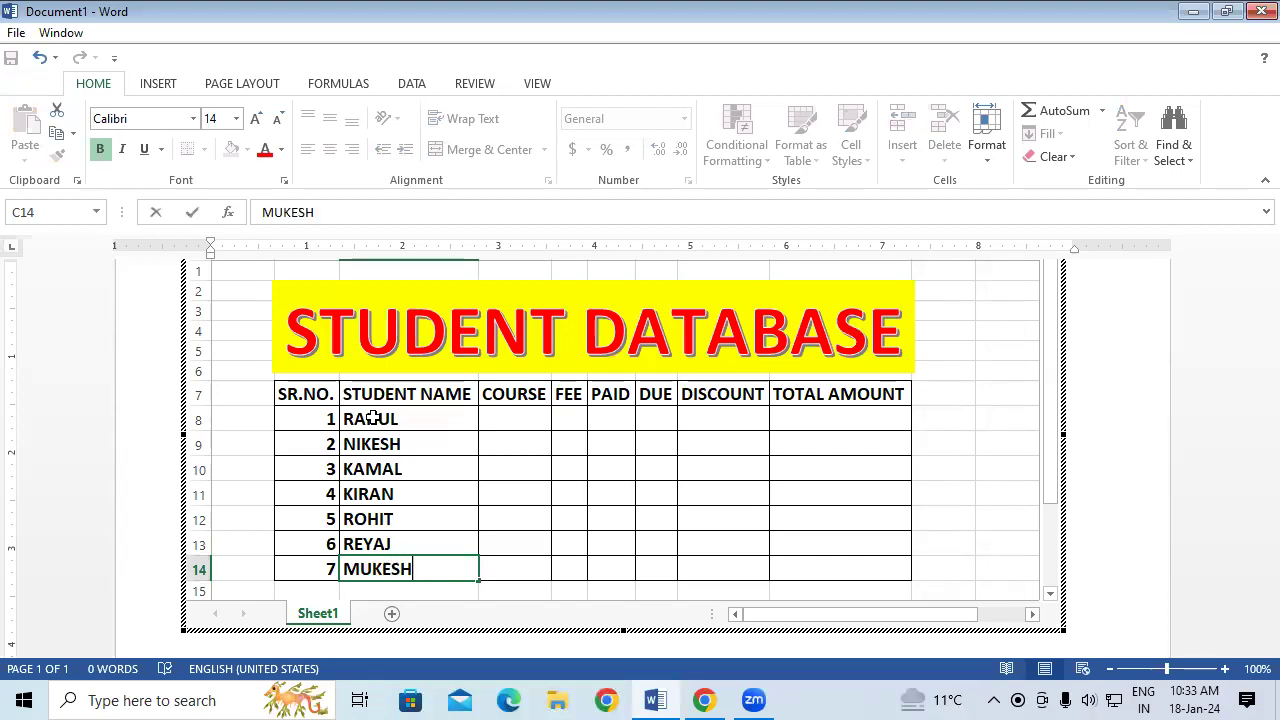
# Step: Enter courses DFA, DCA, ADCA, CCC, OM, TALLY and BUSY down column D from D8
pyautogui.click(580, 464)
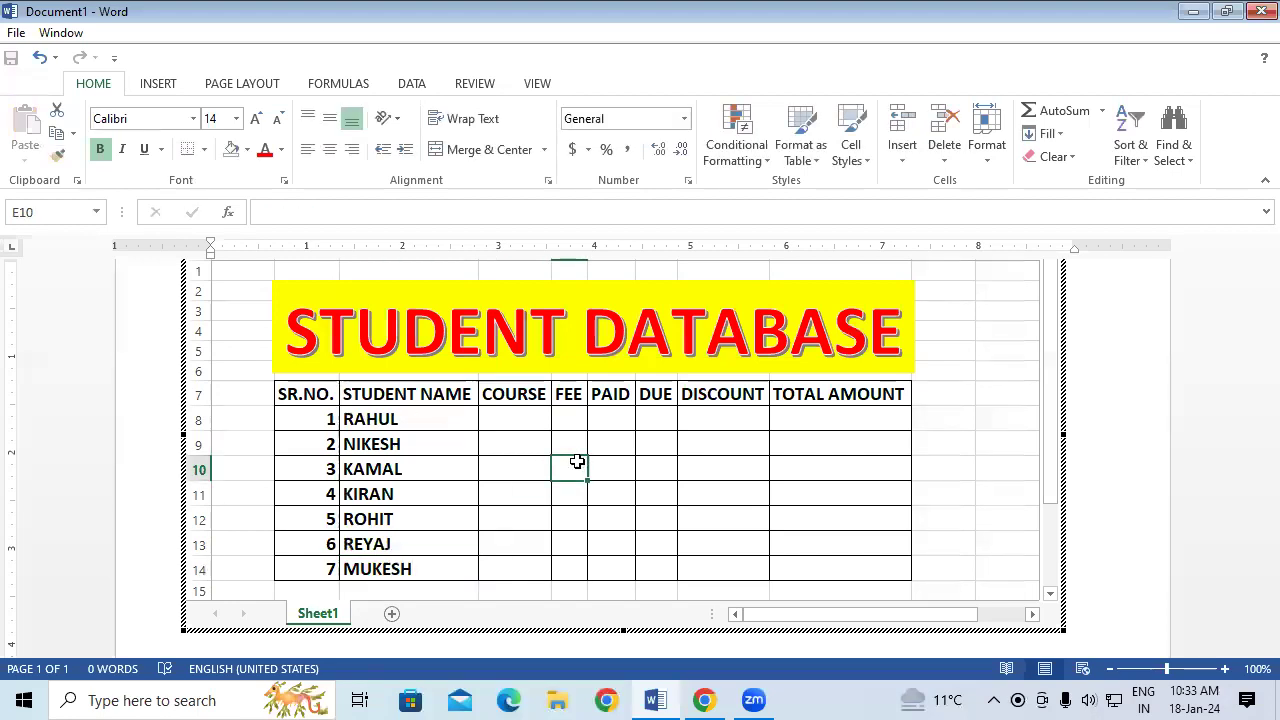
pyautogui.click(519, 421)
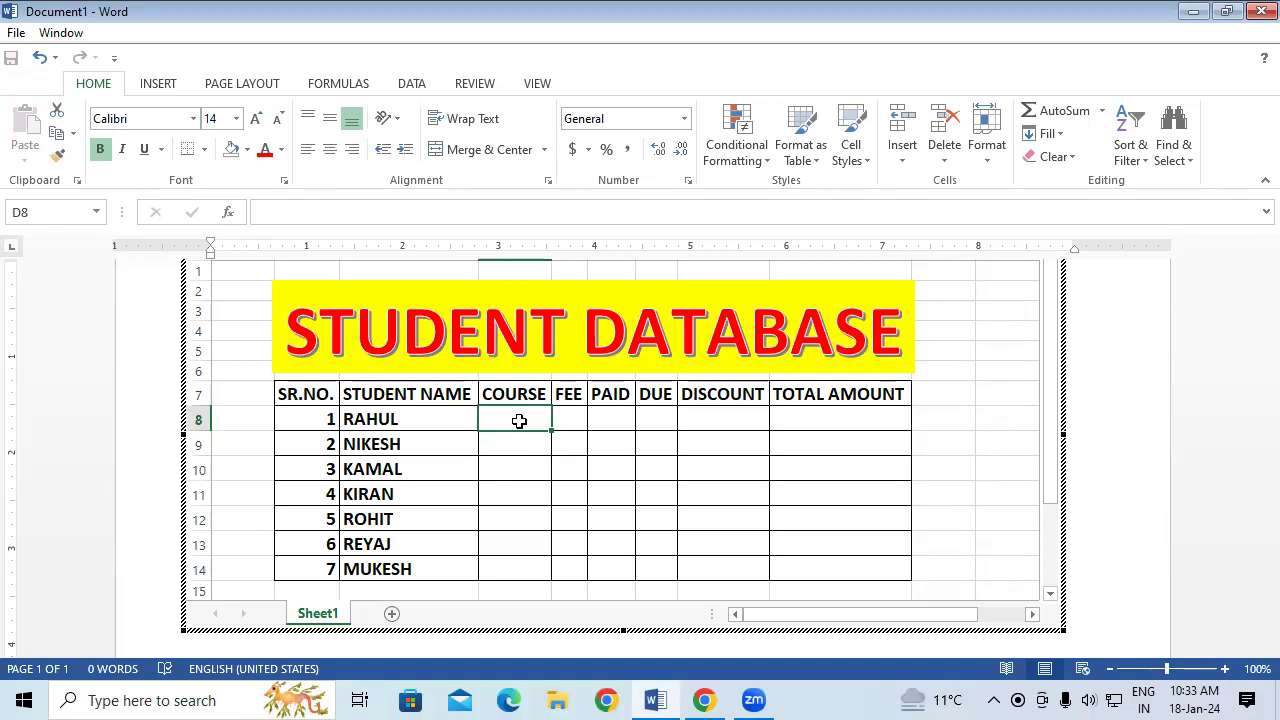
pyautogui.write('DFA')
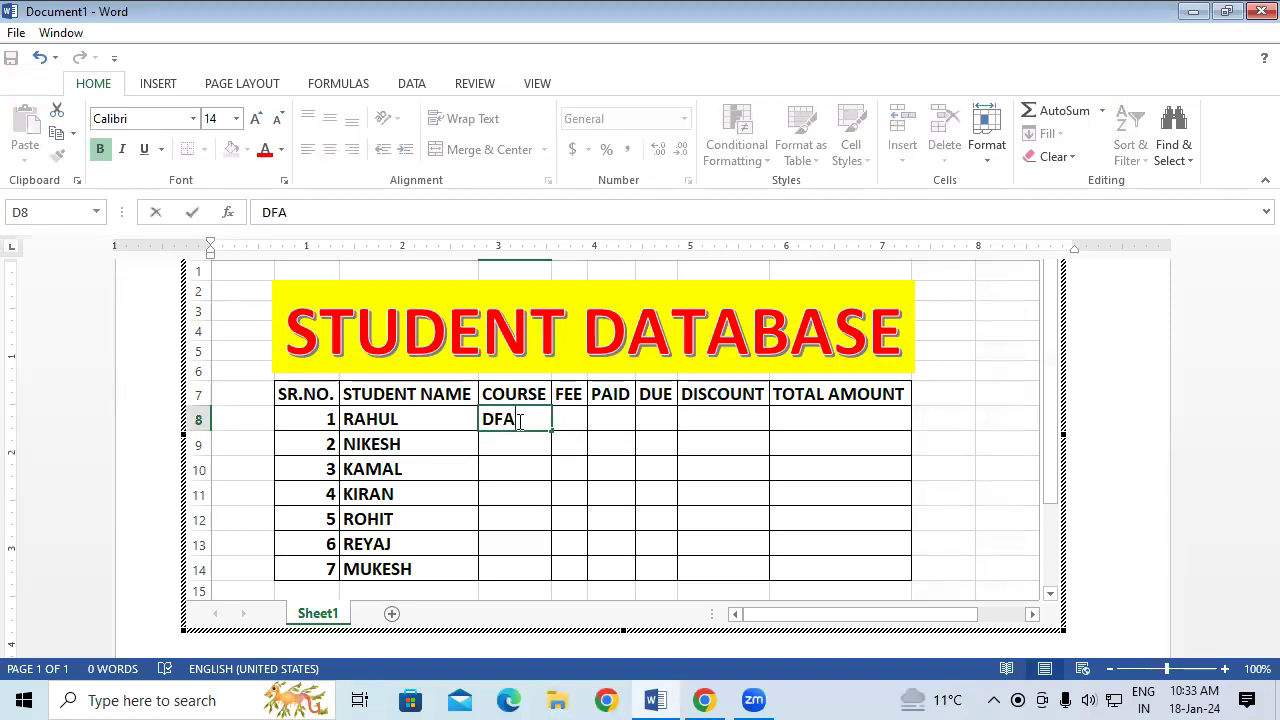
pyautogui.press('Return')
pyautogui.write('DC')
pyautogui.press('Return')
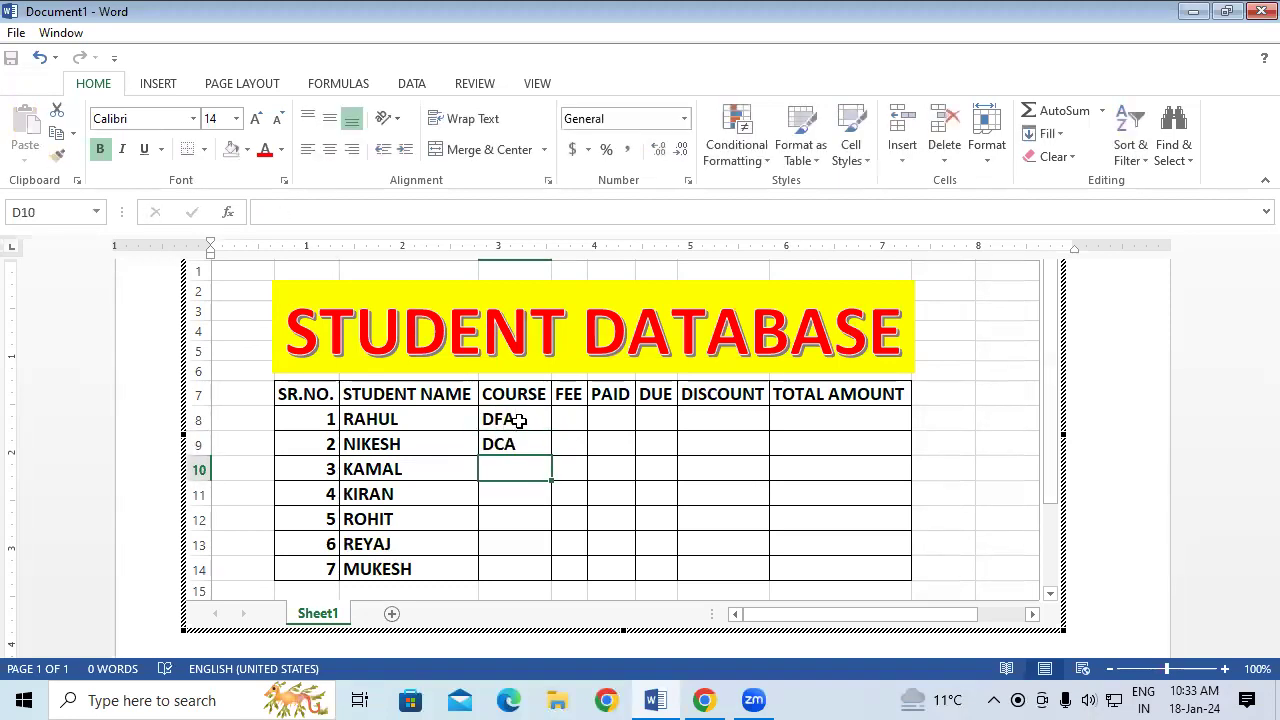
pyautogui.write('ADCA')
pyautogui.press('Return')
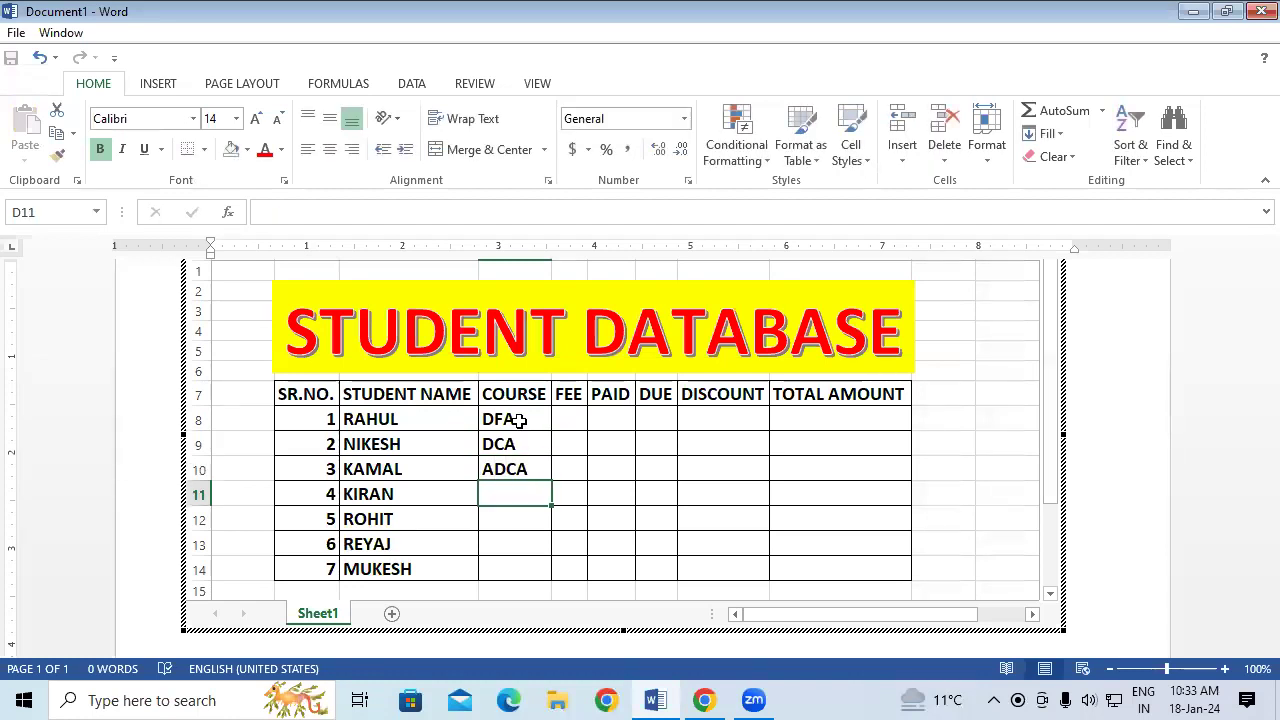
pyautogui.write('CCC')
pyautogui.press('Return')
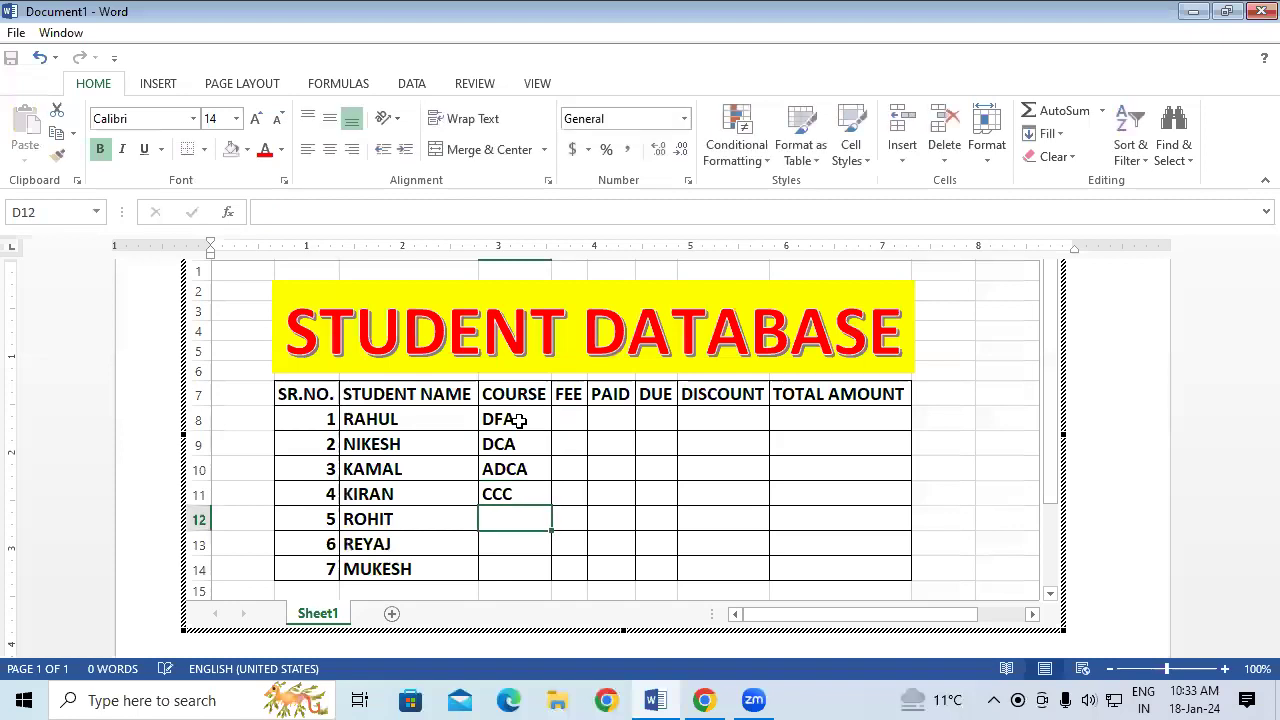
pyautogui.write('OM')
pyautogui.press('Return')
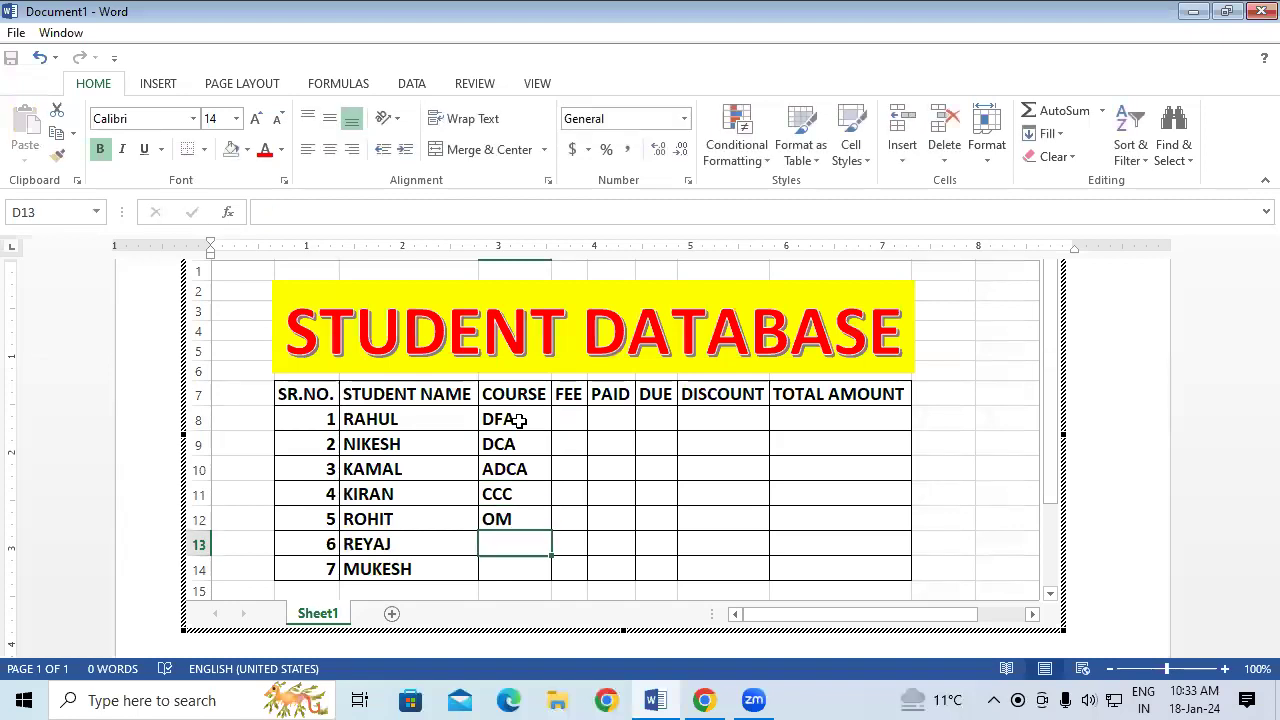
pyautogui.write('TALL')
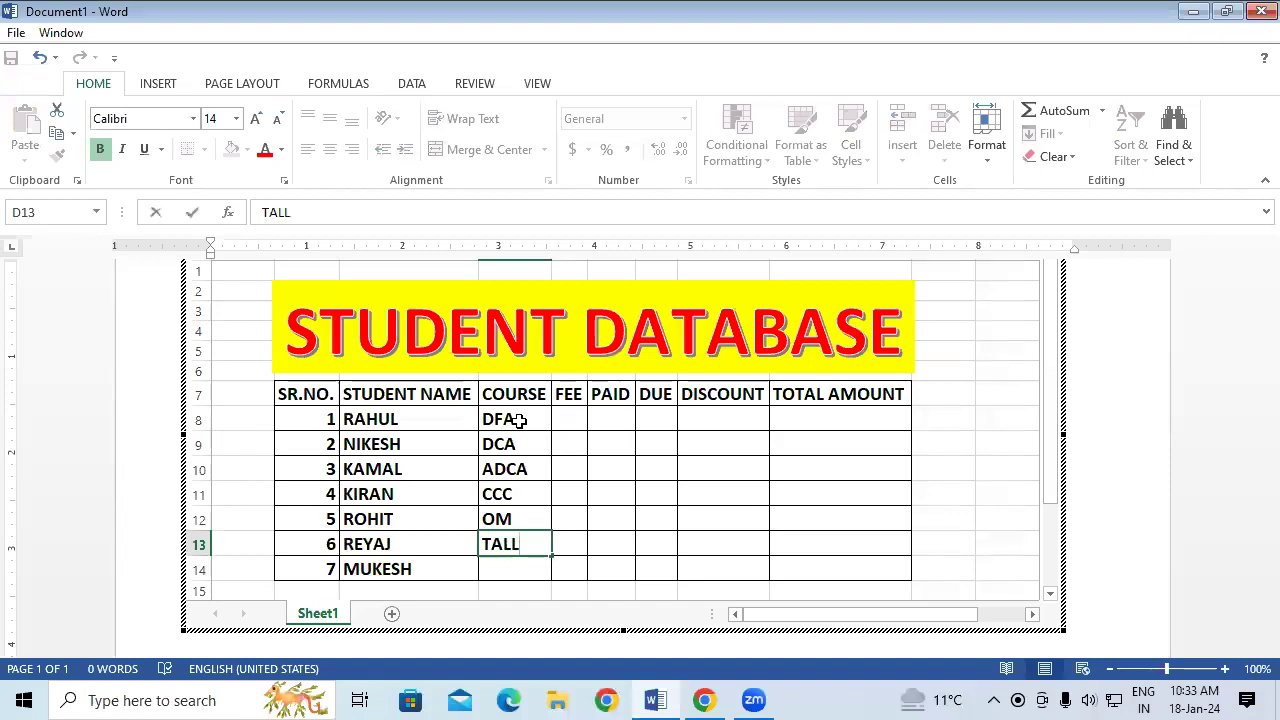
pyautogui.write('Y')
pyautogui.press('Return')
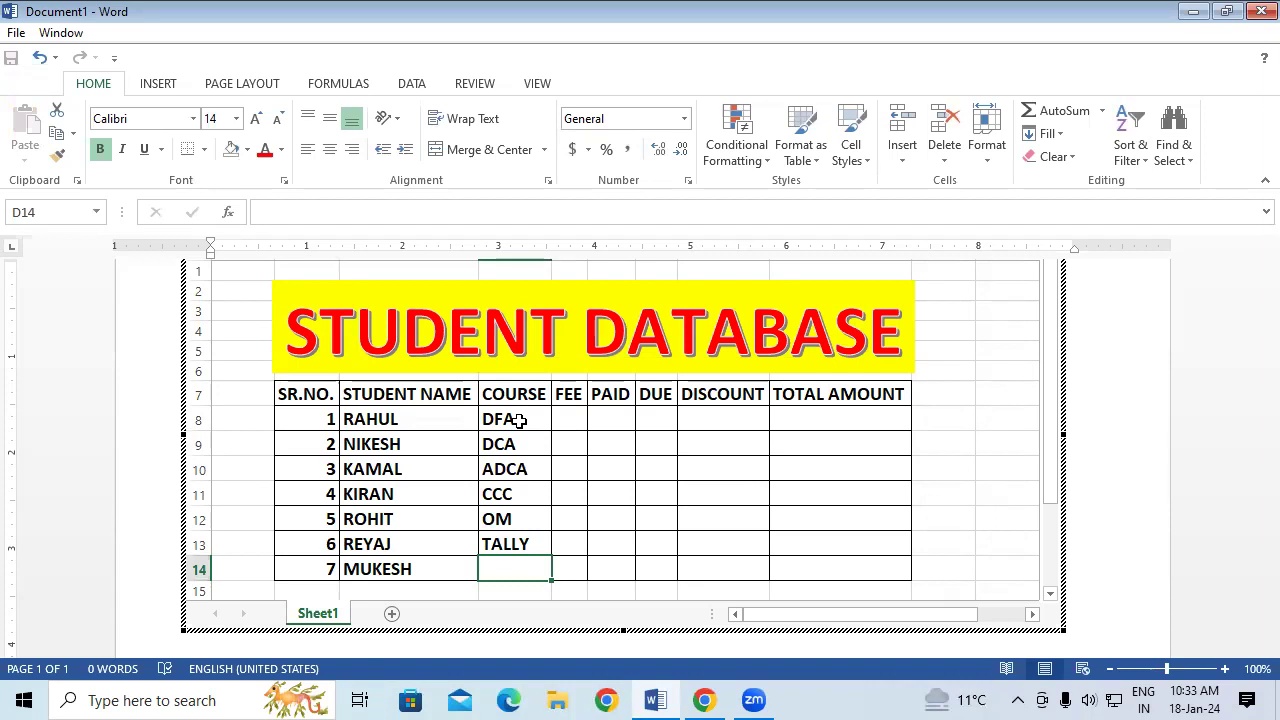
pyautogui.write('BUSY')
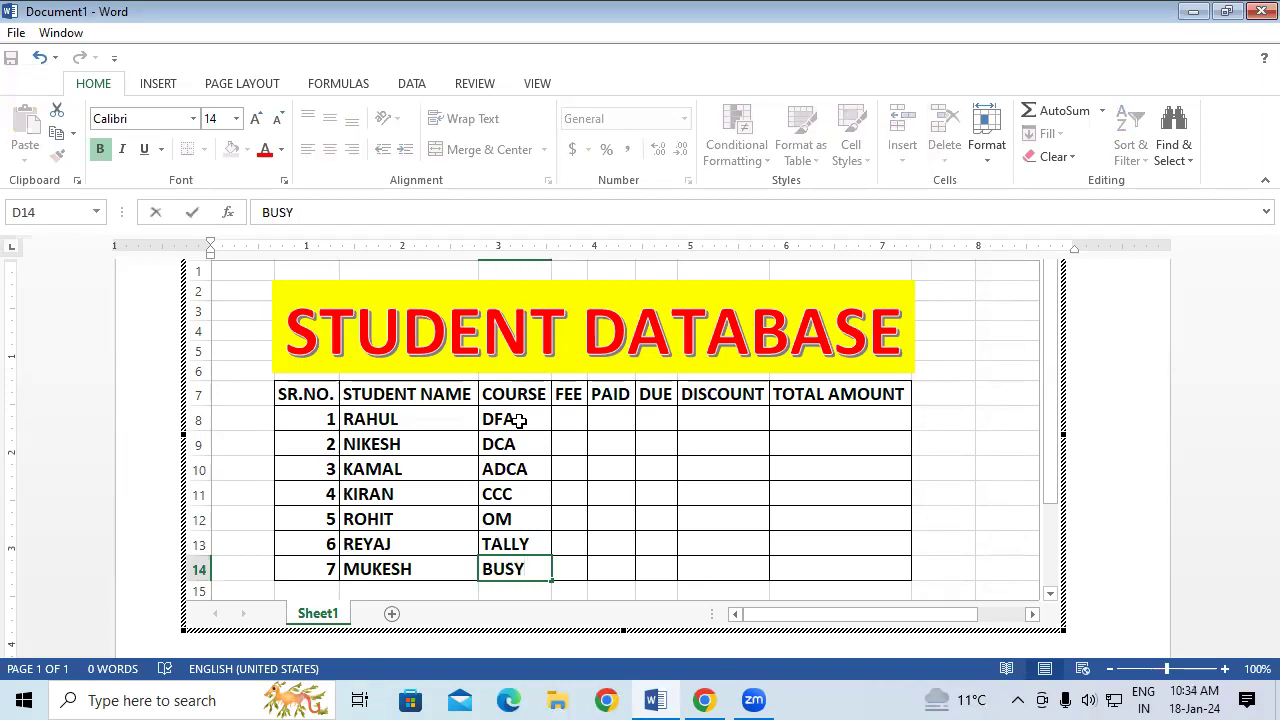
pyautogui.click(606, 494)
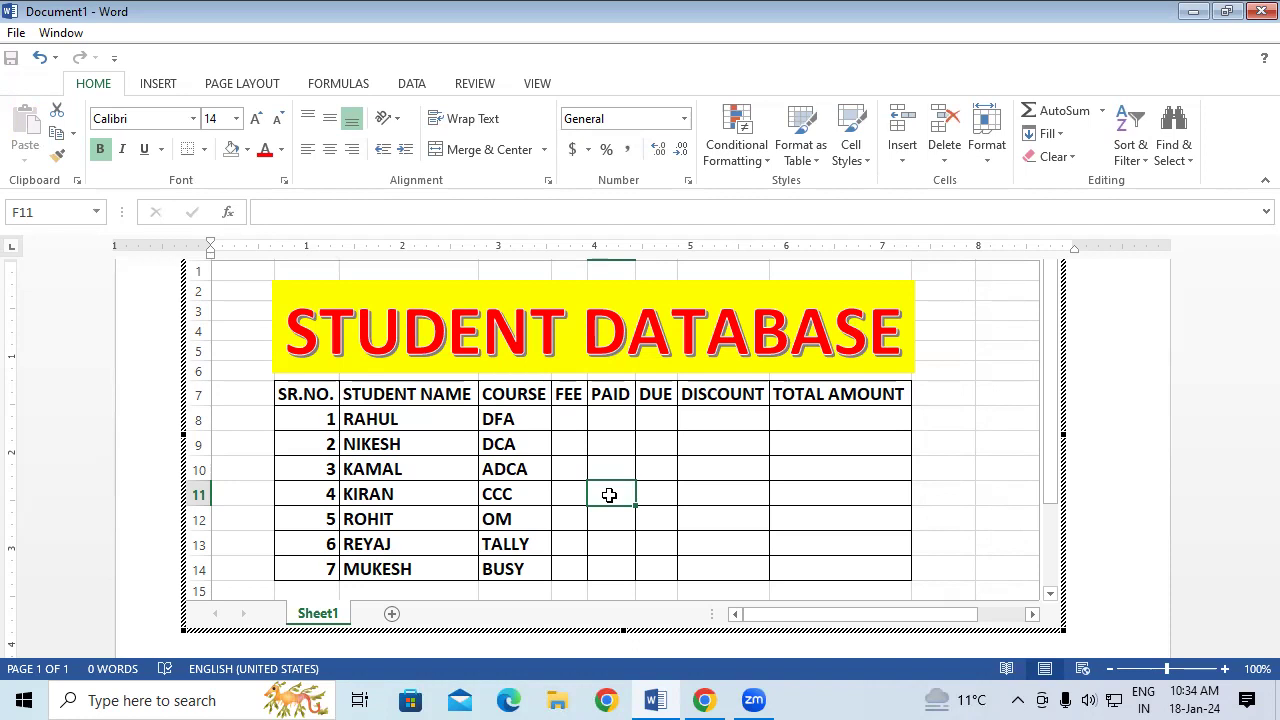
# Step: Enter fees 9000, 13500, 15000, 5000, 4500, 7500 and 6000 down column E from E8
pyautogui.click(573, 421)
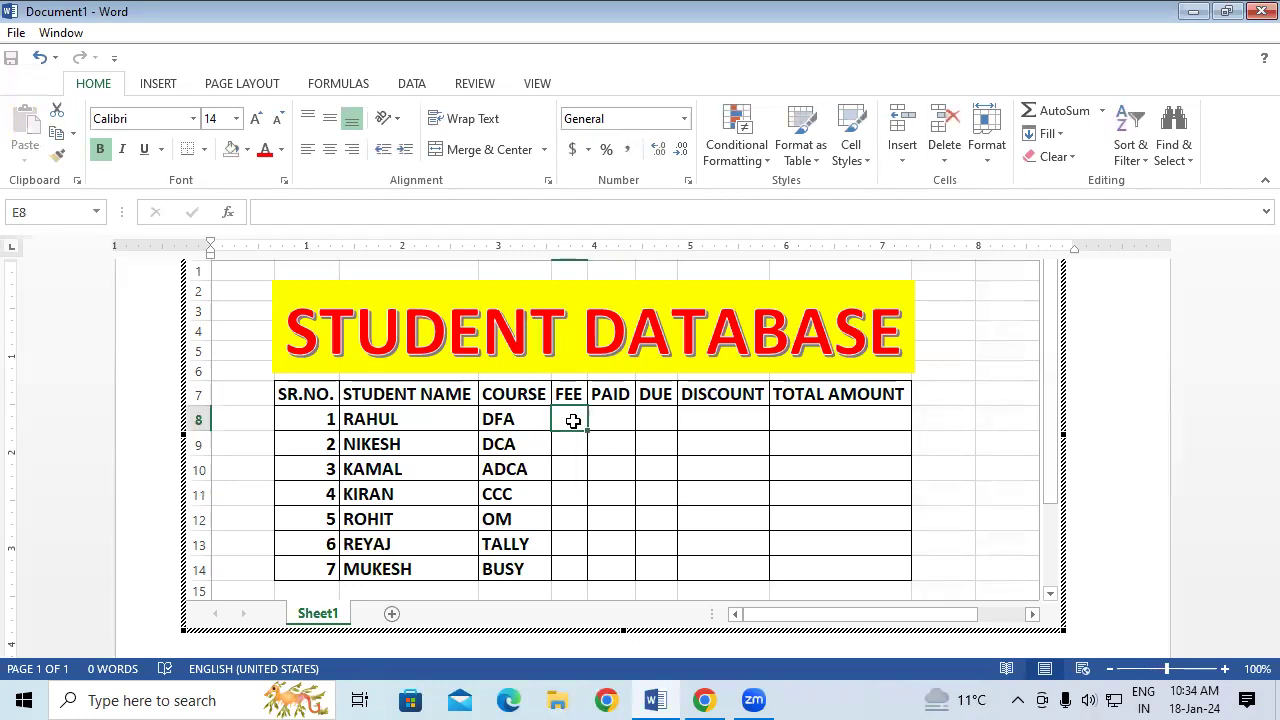
pyautogui.write('9')
pyautogui.write('000')
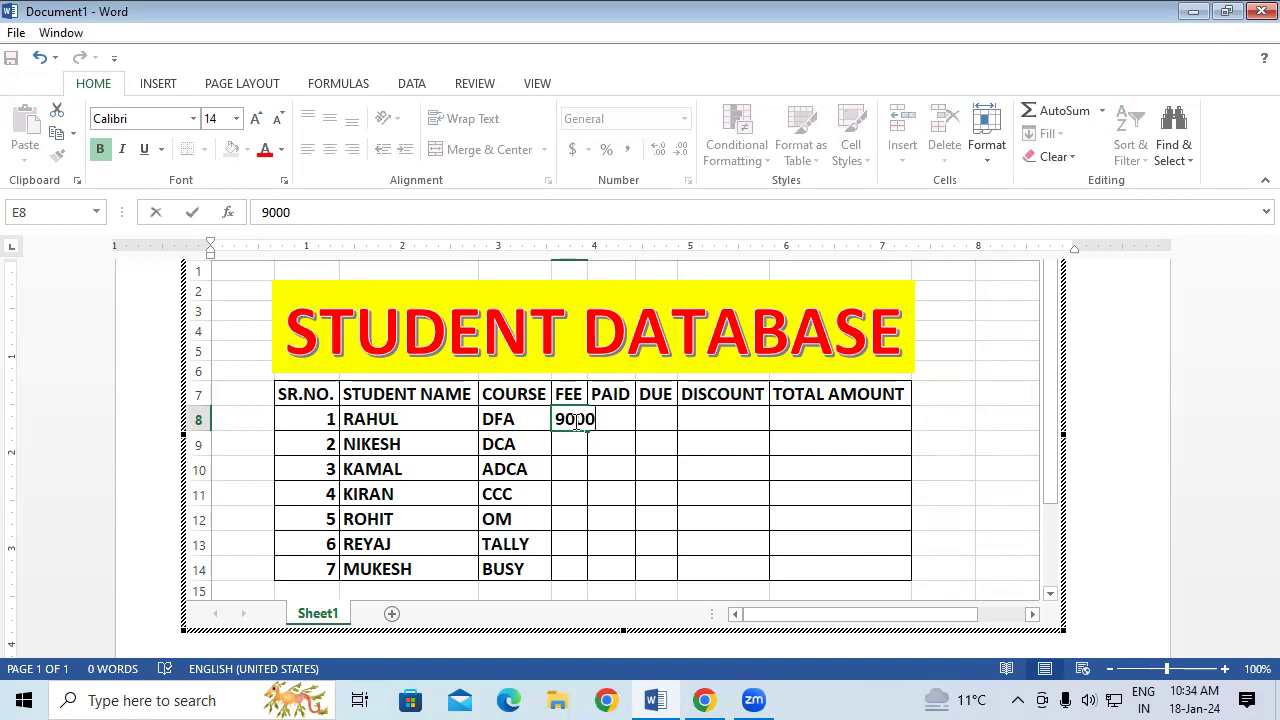
pyautogui.press('Return')
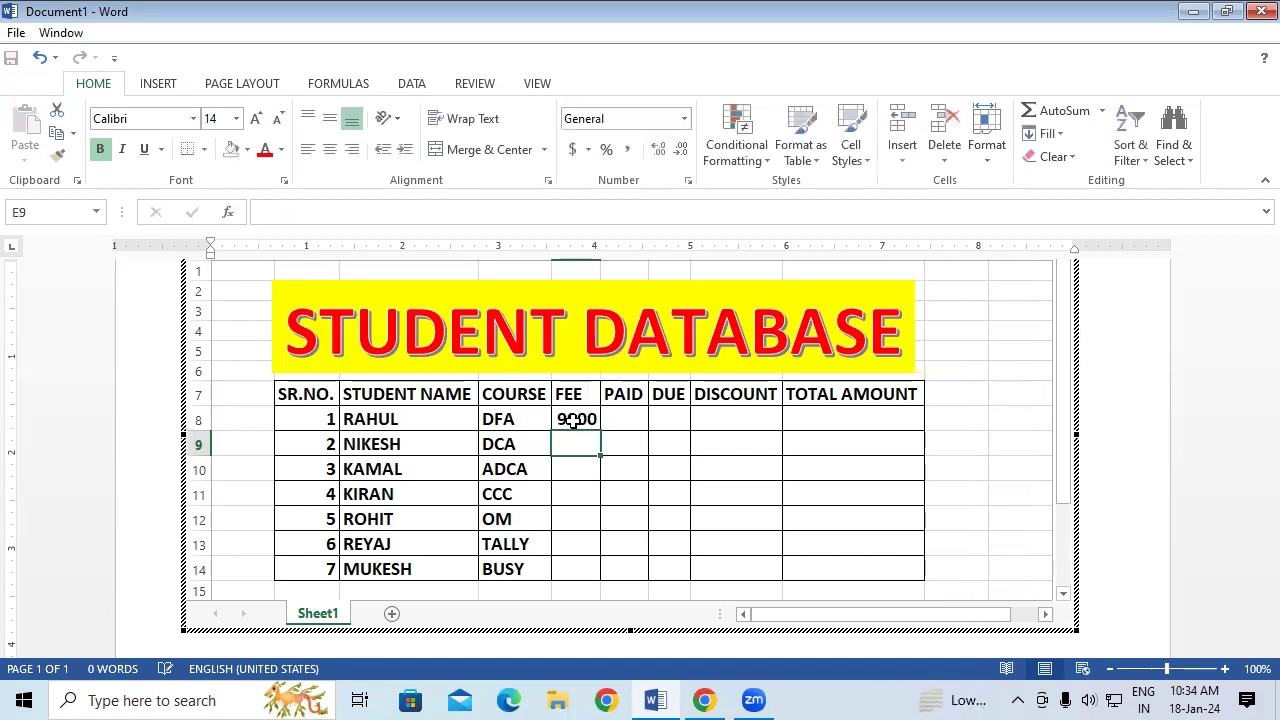
pyautogui.write('1')
pyautogui.write('3500')
pyautogui.press('Return')
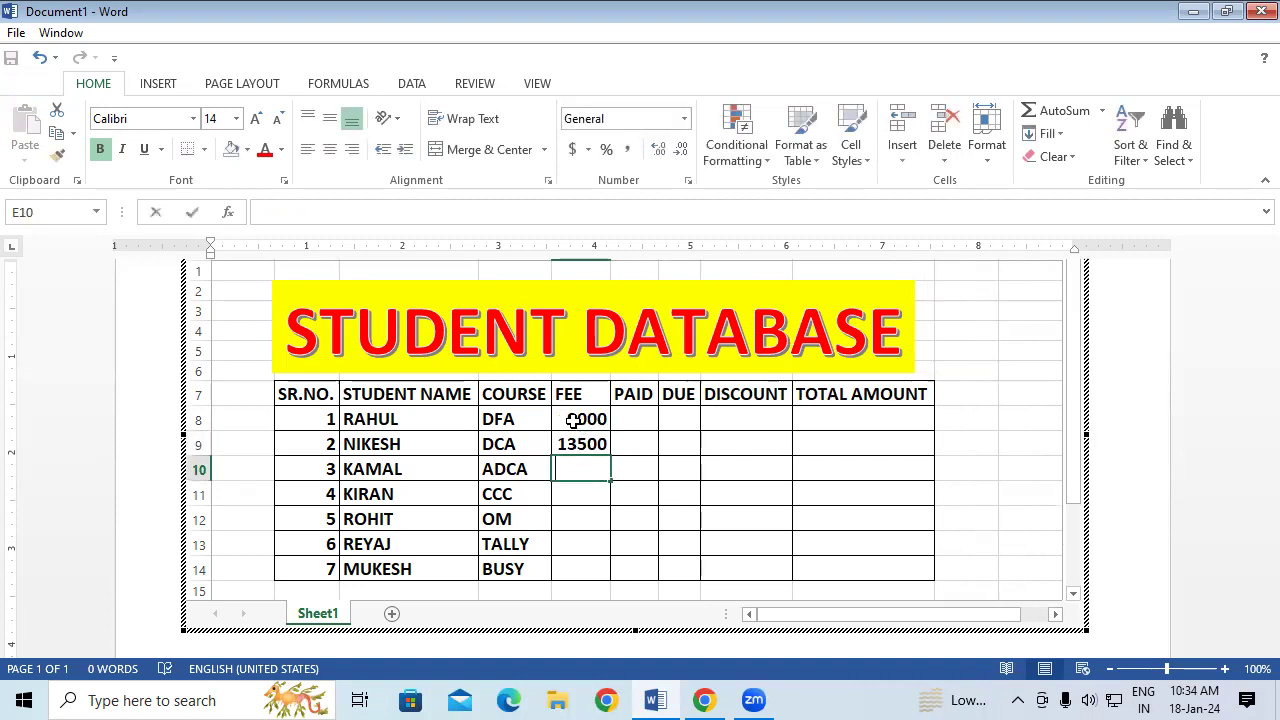
pyautogui.write('15000')
pyautogui.press('Return')
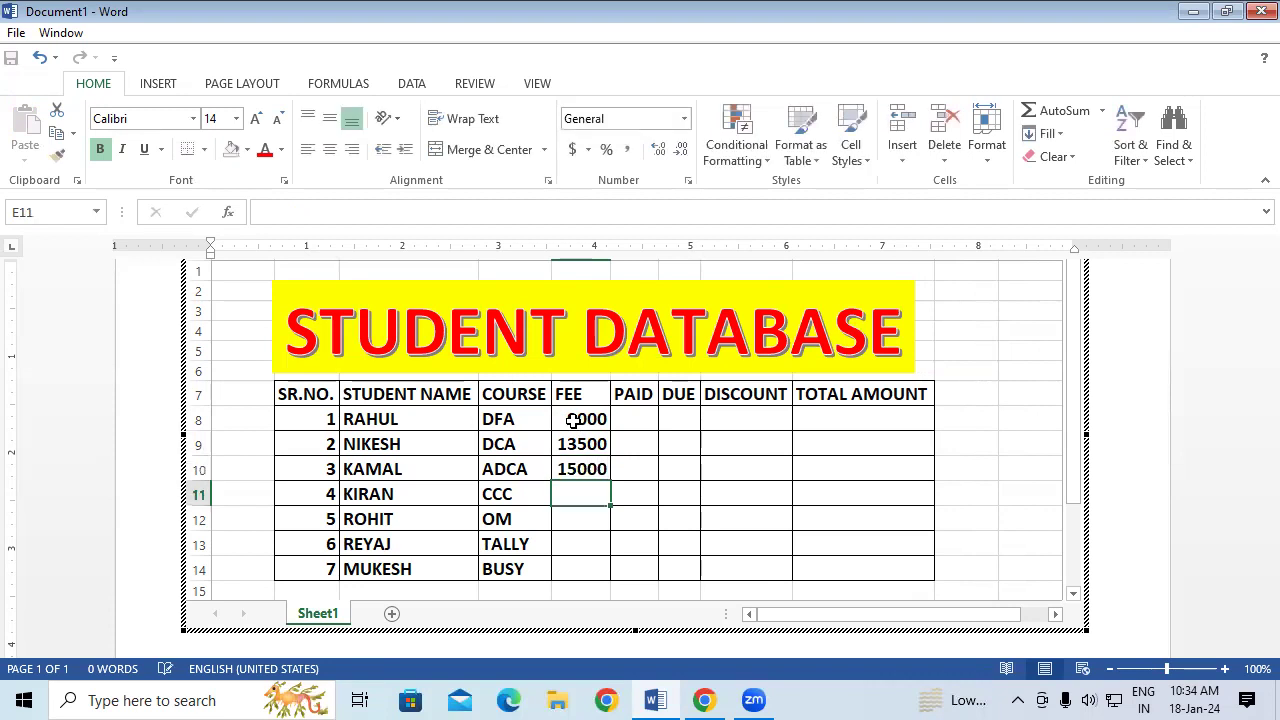
pyautogui.write('5000')
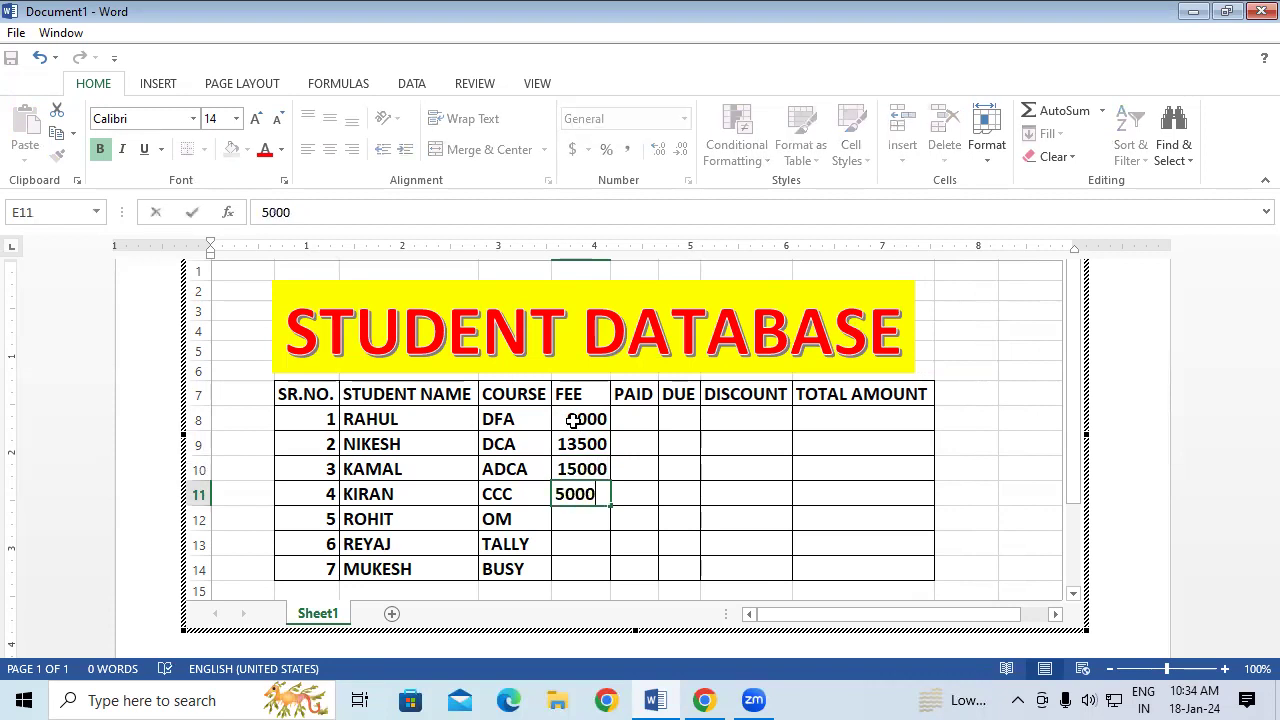
pyautogui.press('Return')
pyautogui.write('4500')
pyautogui.press('Return')
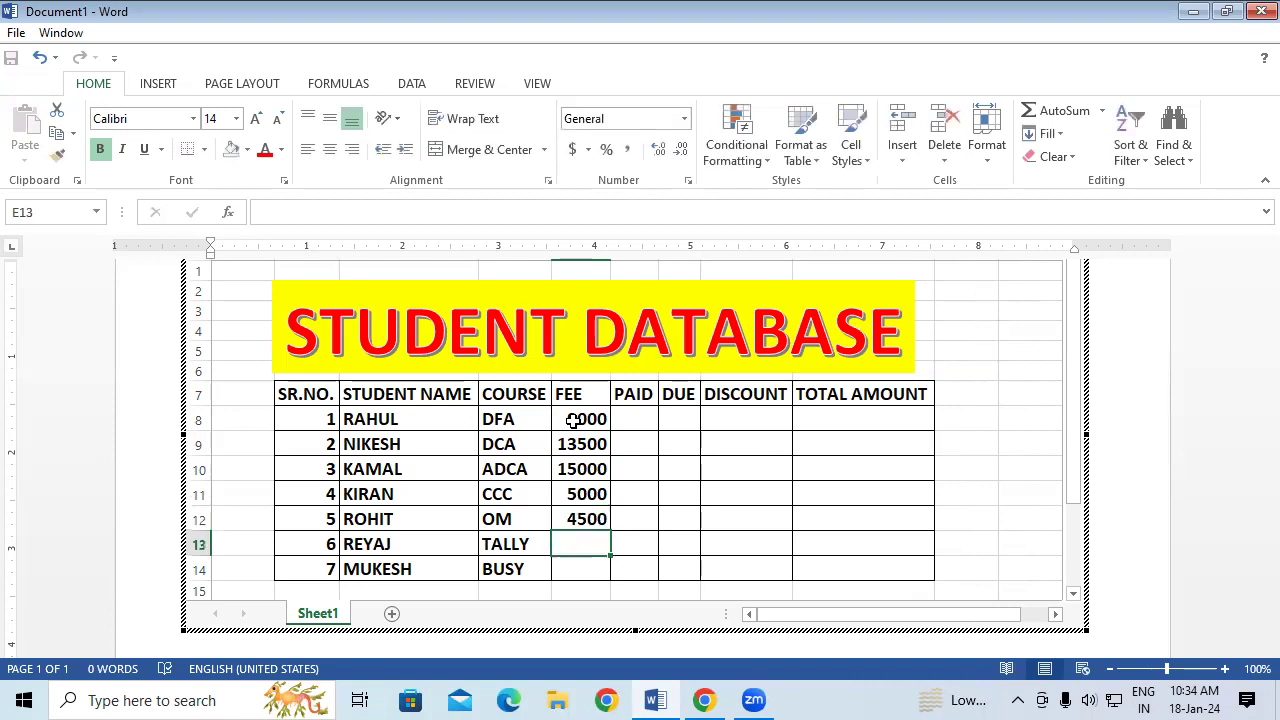
pyautogui.write('7500')
pyautogui.press('Return')
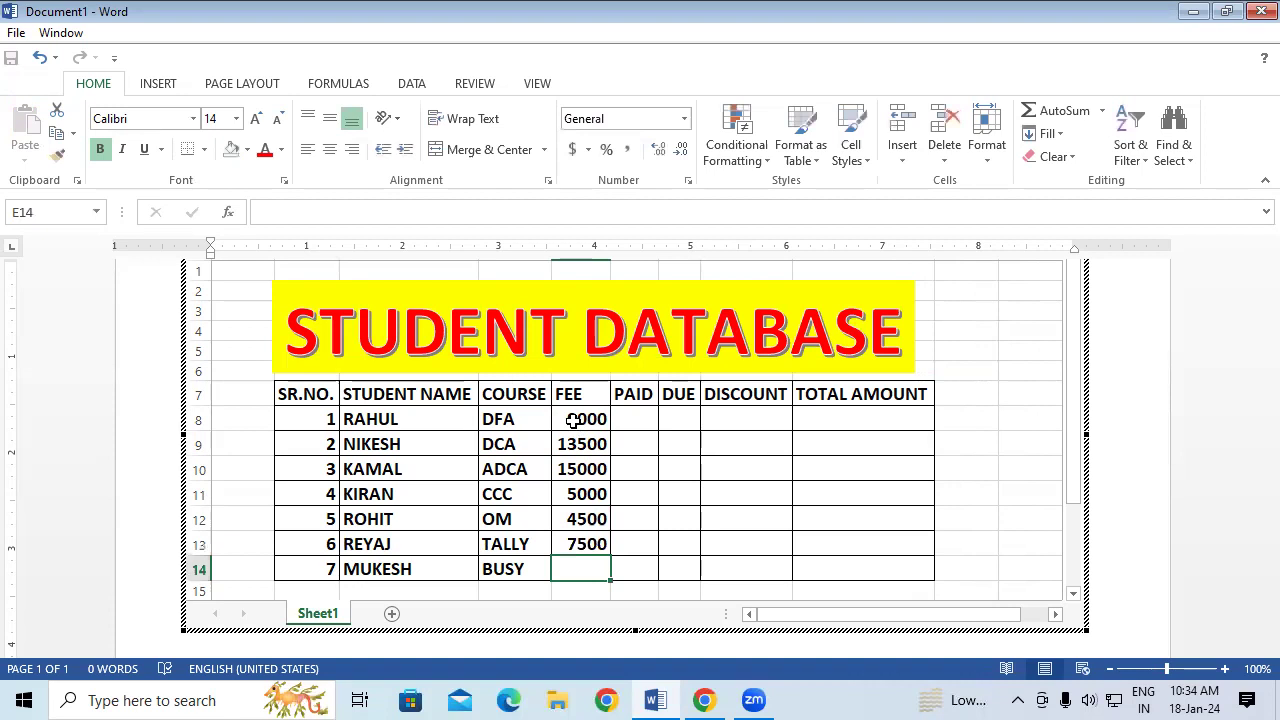
pyautogui.write('6000')
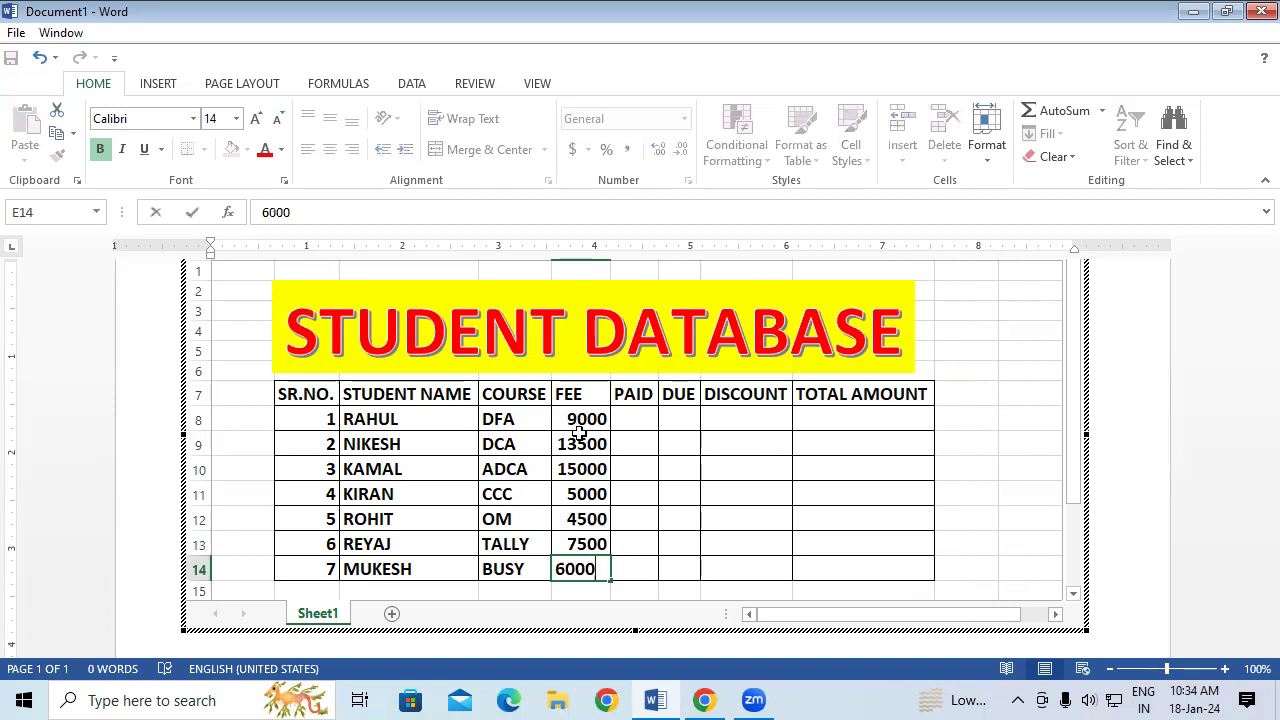
pyautogui.click(761, 501)
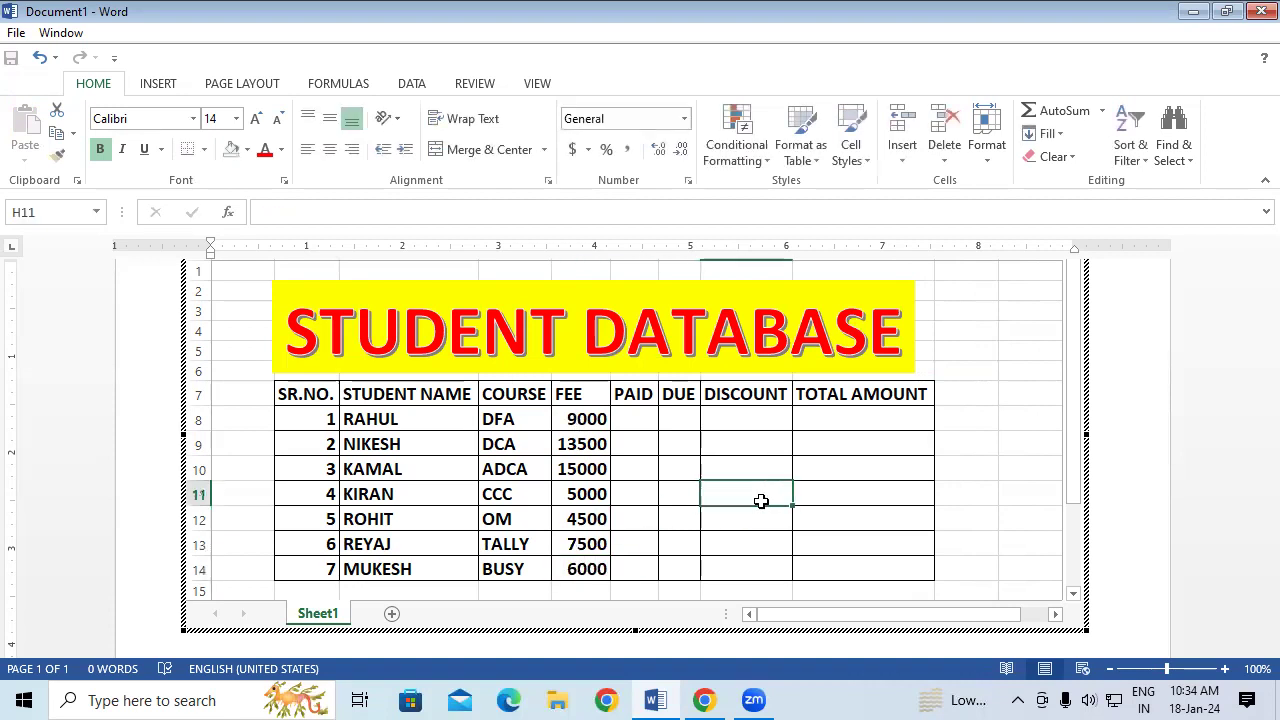
pyautogui.click(660, 474)
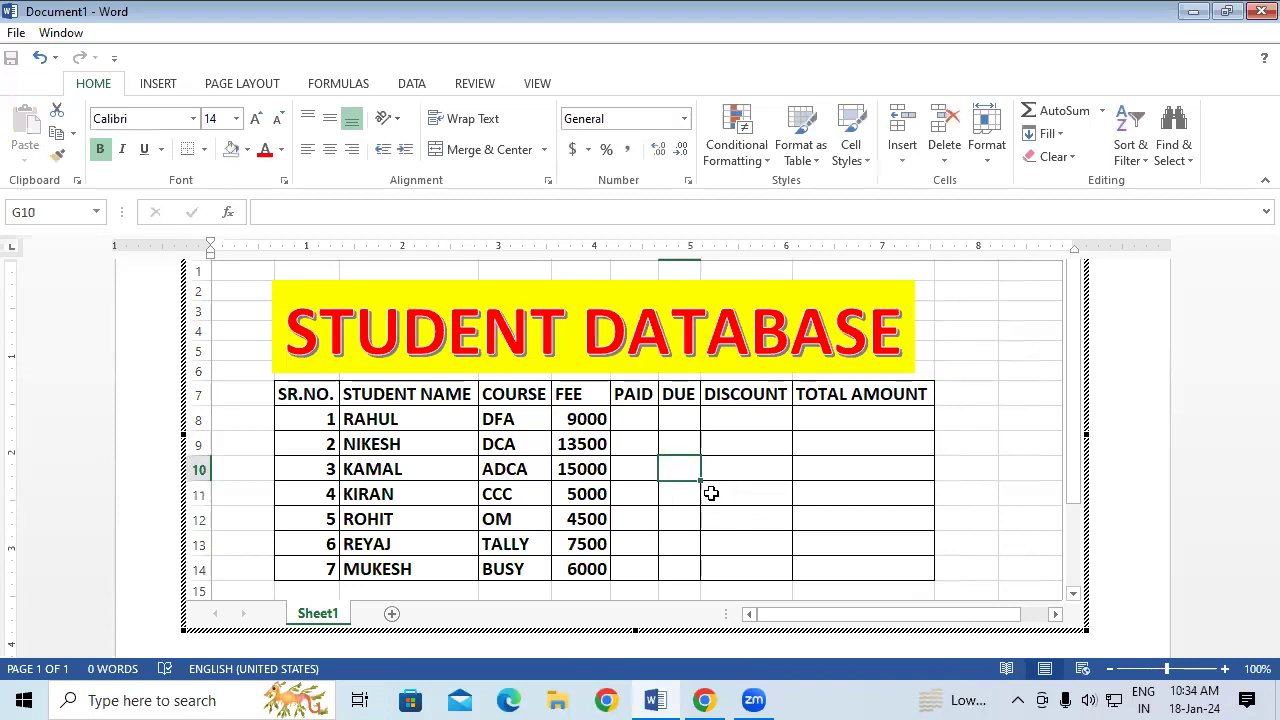
pyautogui.moveTo(735, 393); pyautogui.dragTo(749, 563)
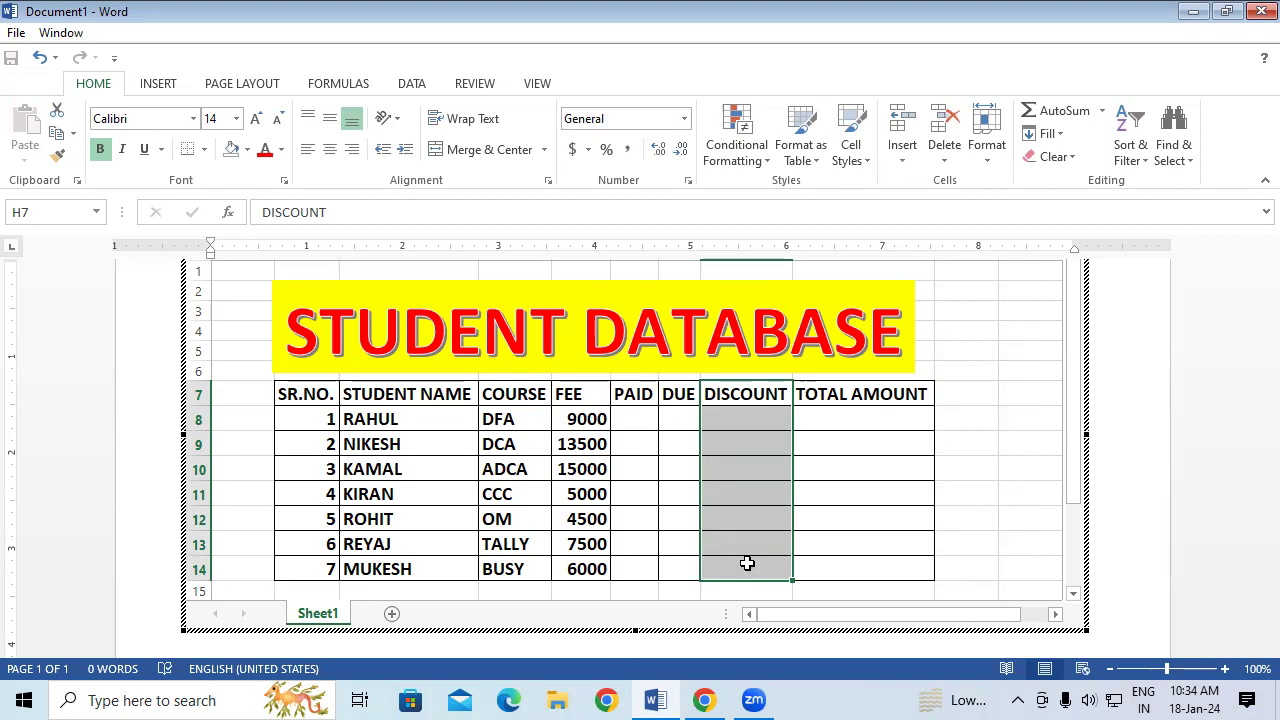
# Step: Give the header row from SR.NO. to TOTAL AMOUNT a light fill colour
pyautogui.click(500, 518)
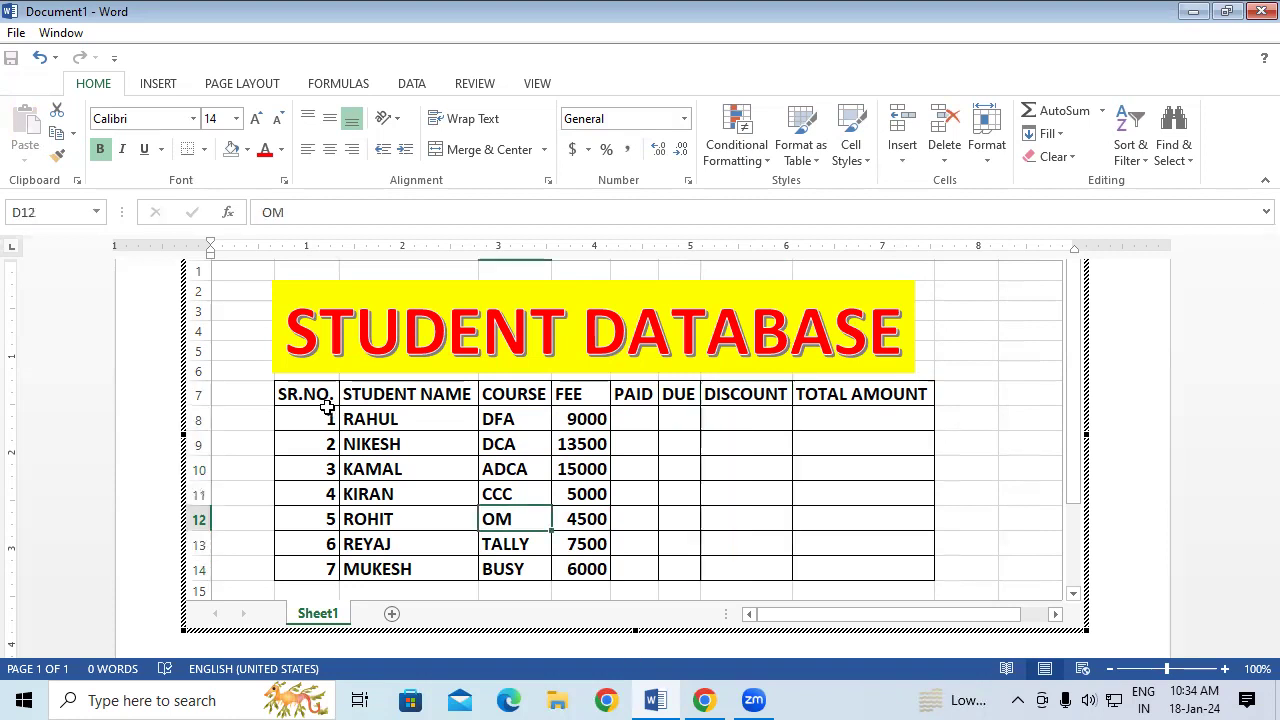
pyautogui.moveTo(316, 393); pyautogui.dragTo(807, 391)
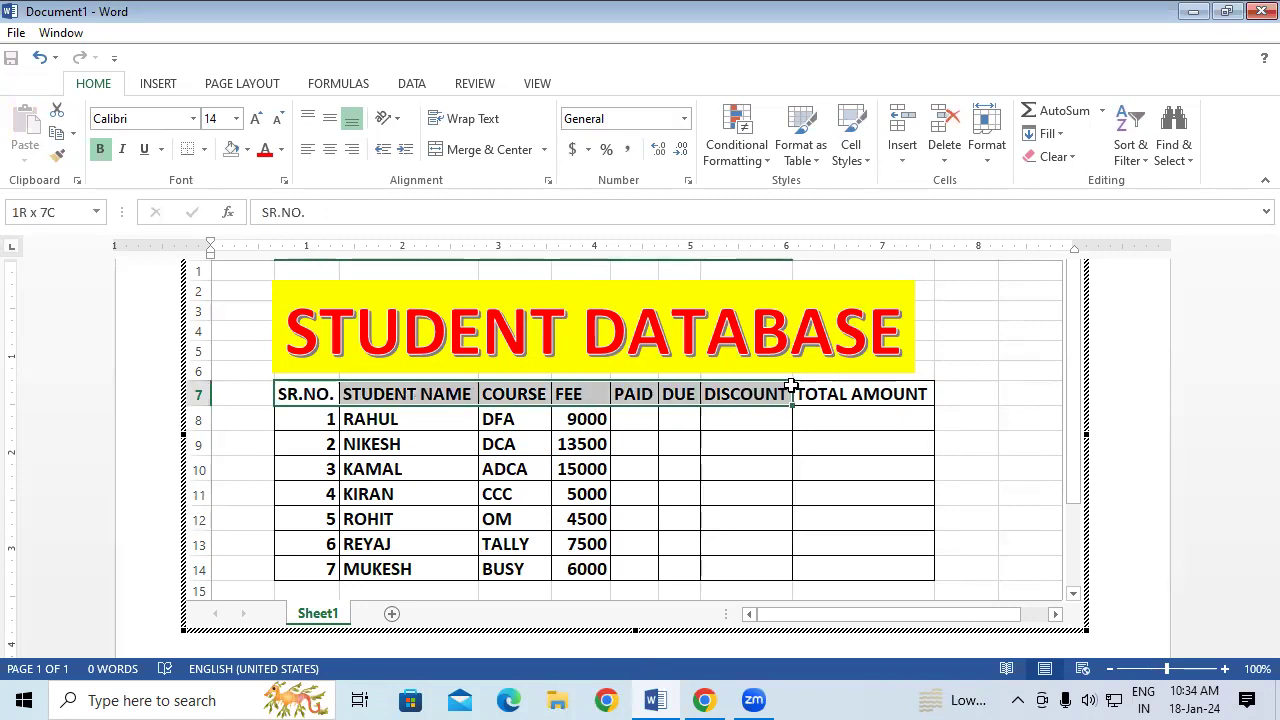
pyautogui.click(247, 150)
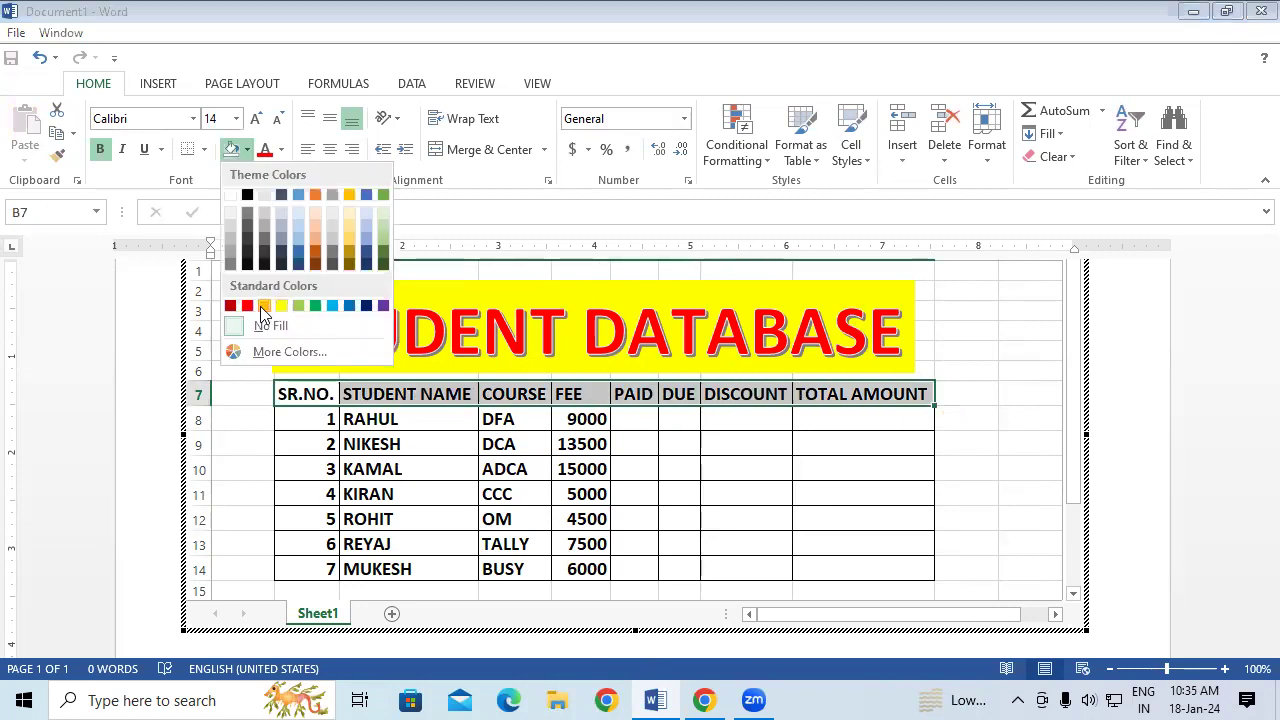
pyautogui.click(378, 214)
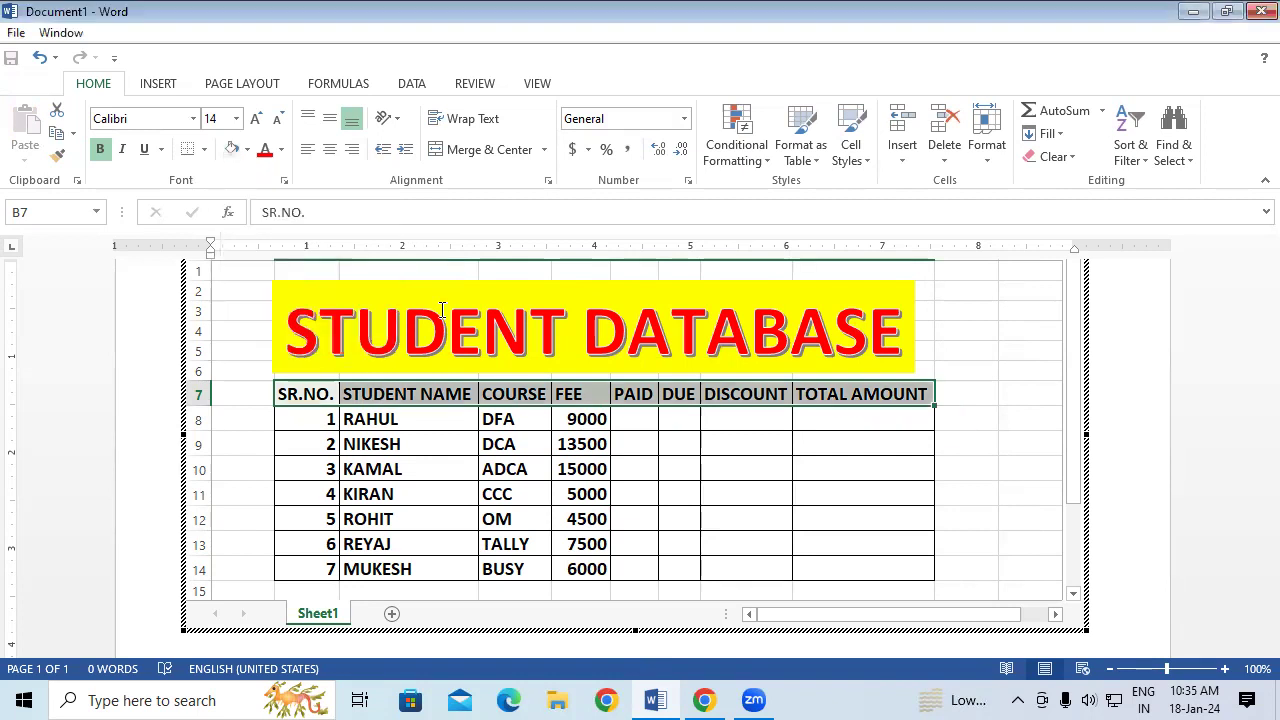
pyautogui.click(738, 487)
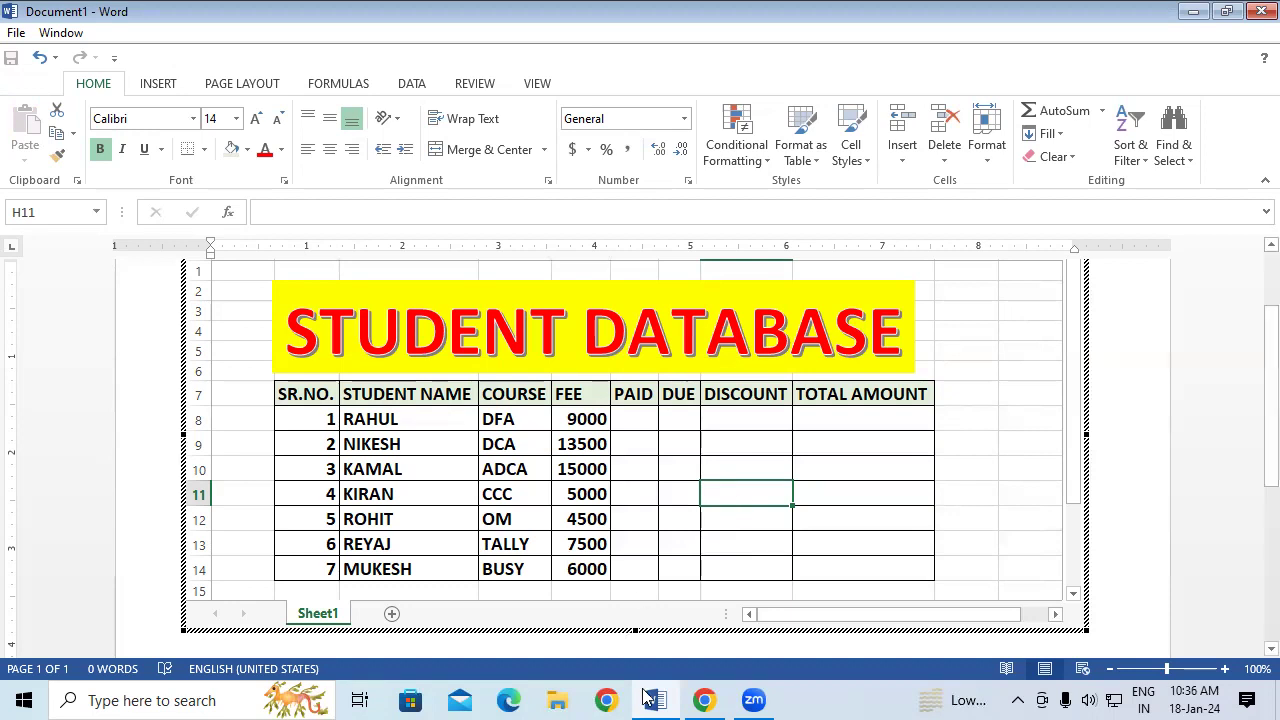
pyautogui.click(766, 462)
pyautogui.click(686, 412)
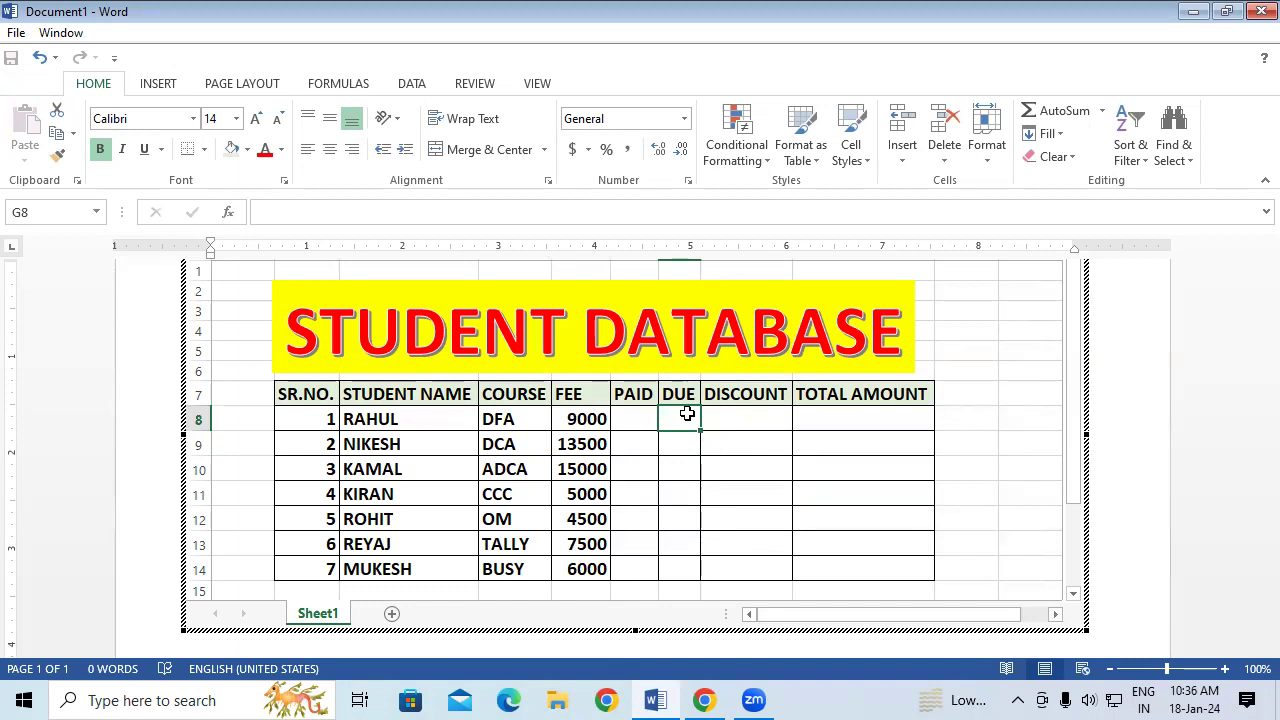
pyautogui.click(723, 489)
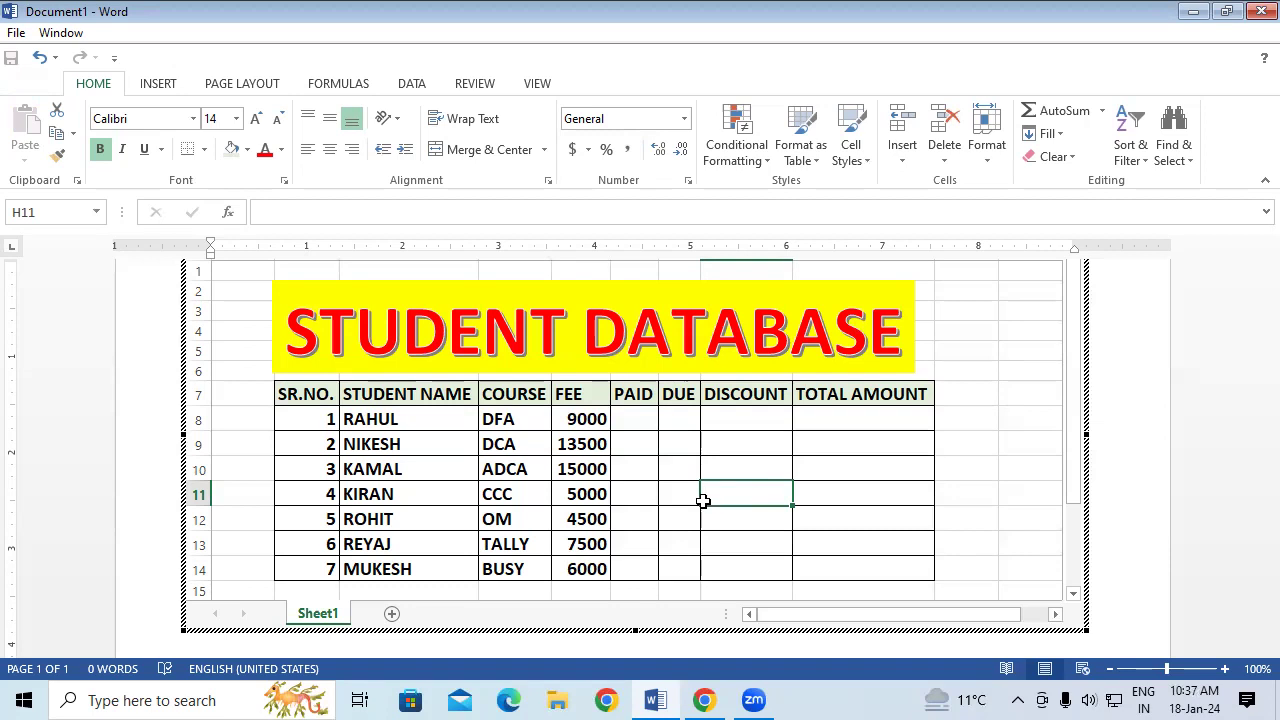
pyautogui.moveTo(688, 414); pyautogui.dragTo(685, 547)
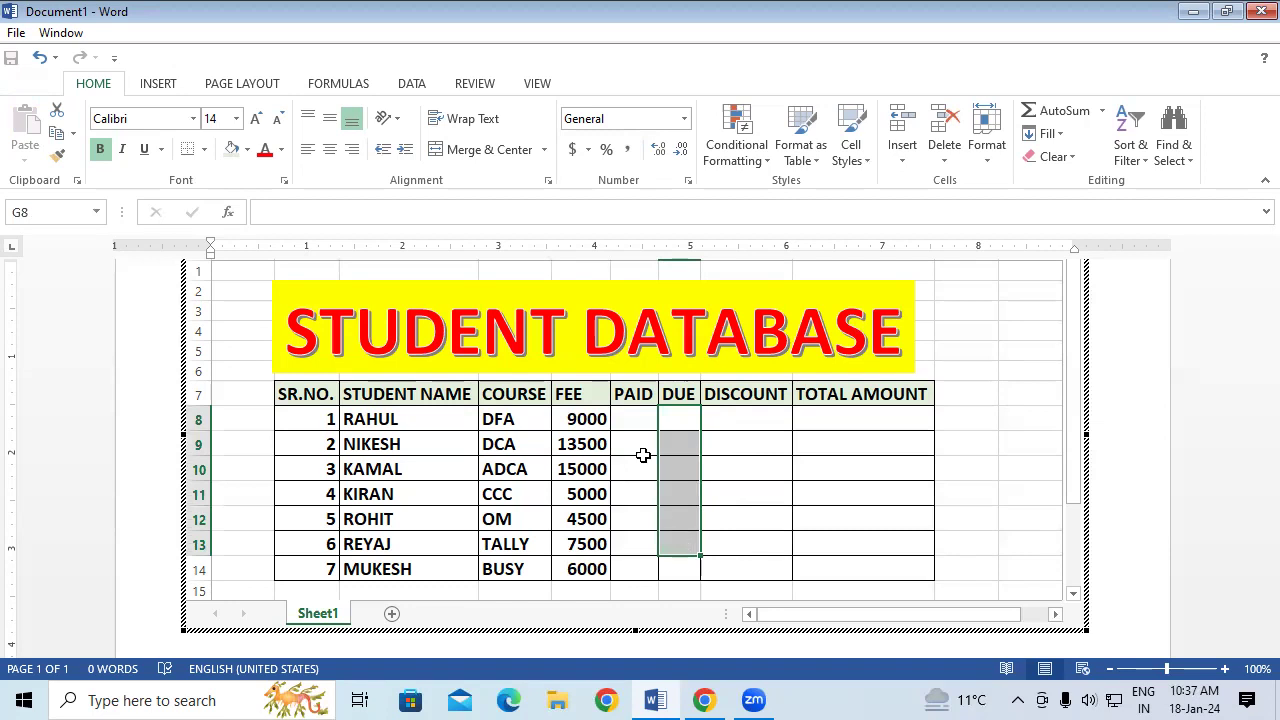
pyautogui.moveTo(638, 422); pyautogui.dragTo(637, 508)
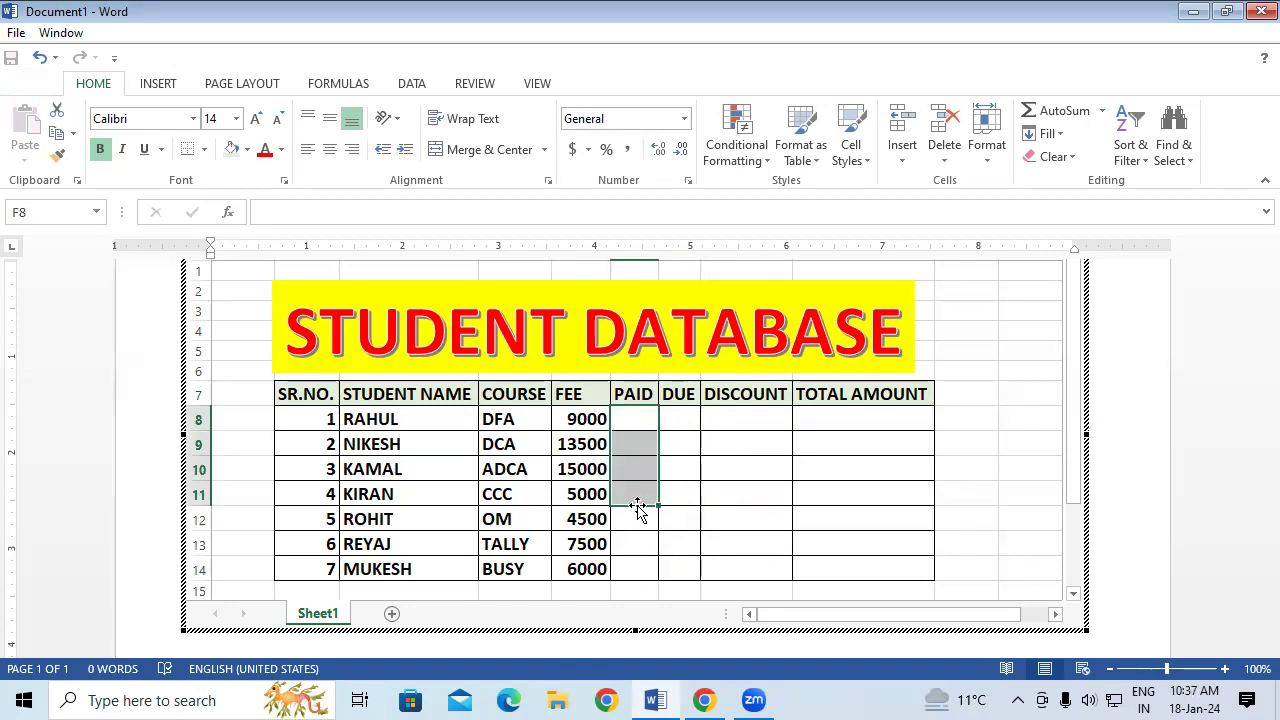
pyautogui.click(708, 512)
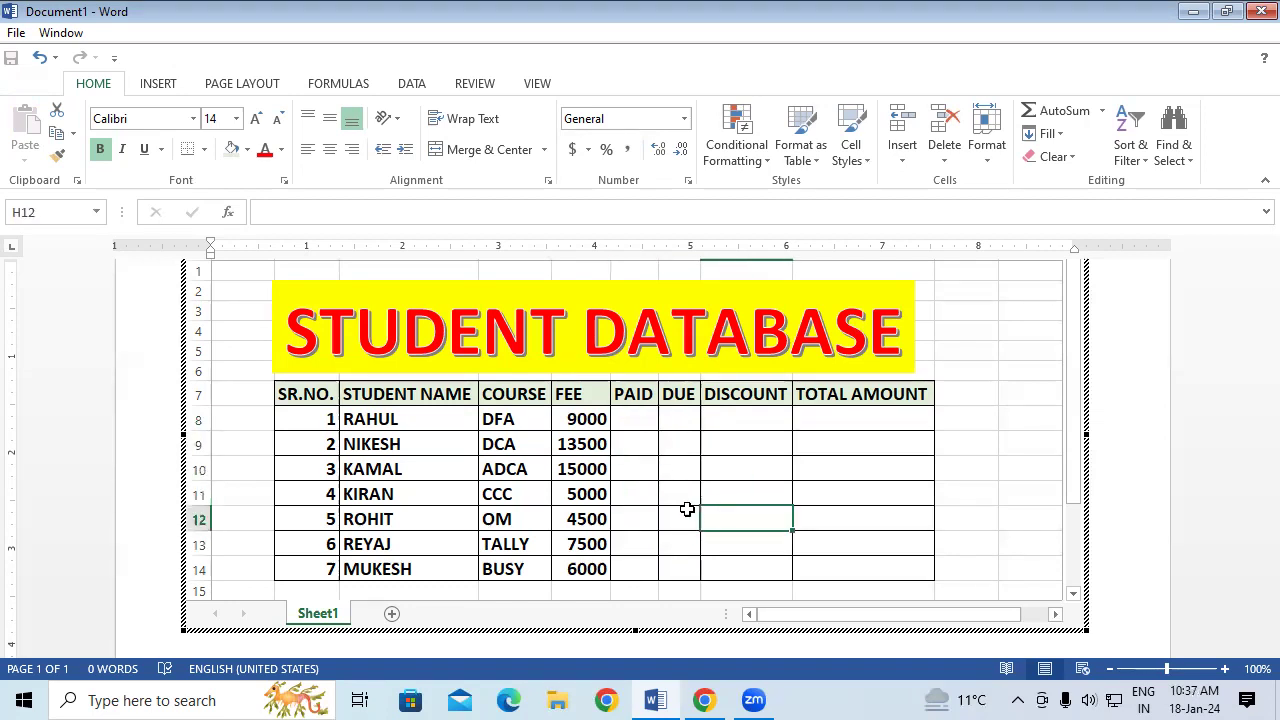
pyautogui.click(451, 414)
pyautogui.click(508, 416)
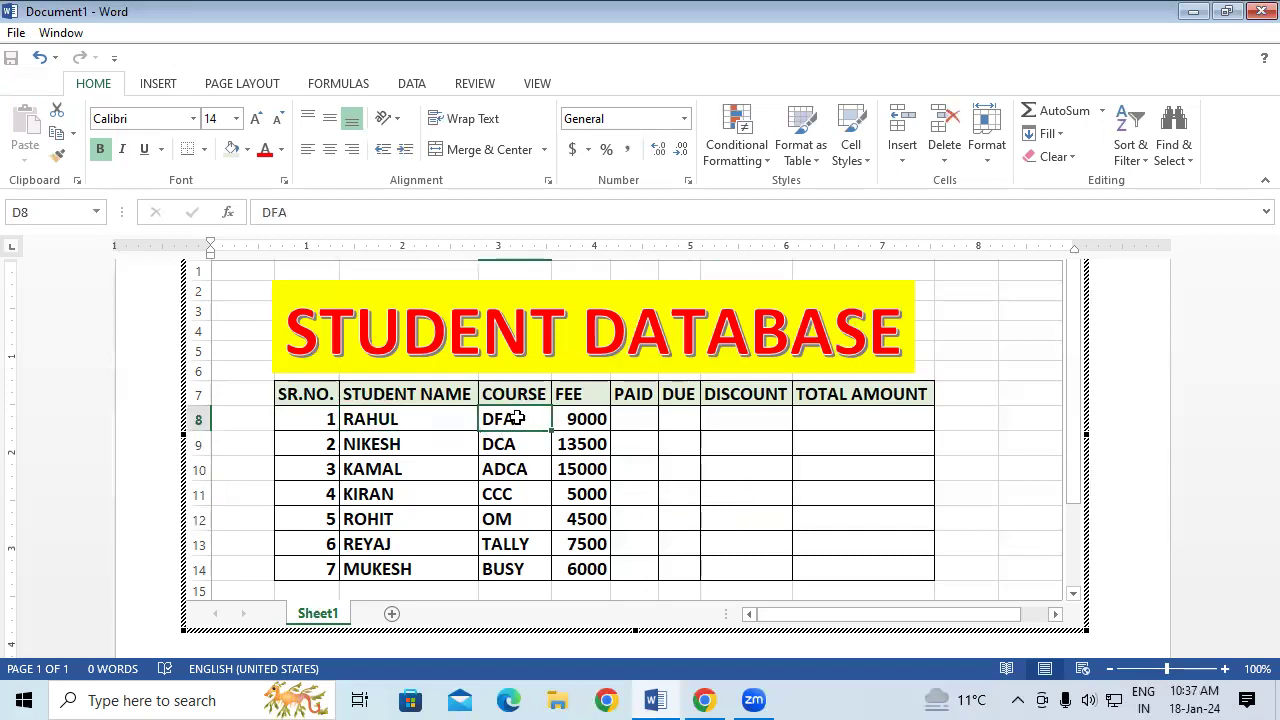
pyautogui.click(563, 423)
pyautogui.click(630, 422)
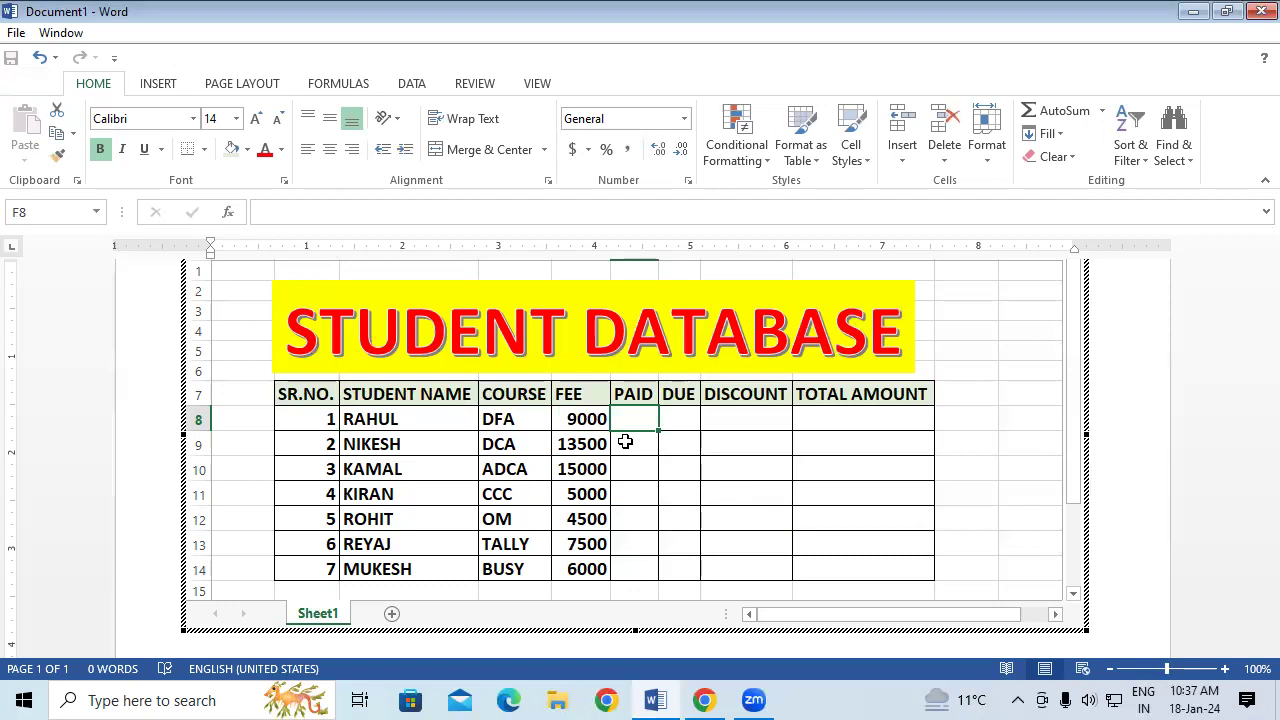
# Step: Enter PAID amounts 500 in F8 and 1000 in F9, correcting a mistyped digit
pyautogui.write('5')
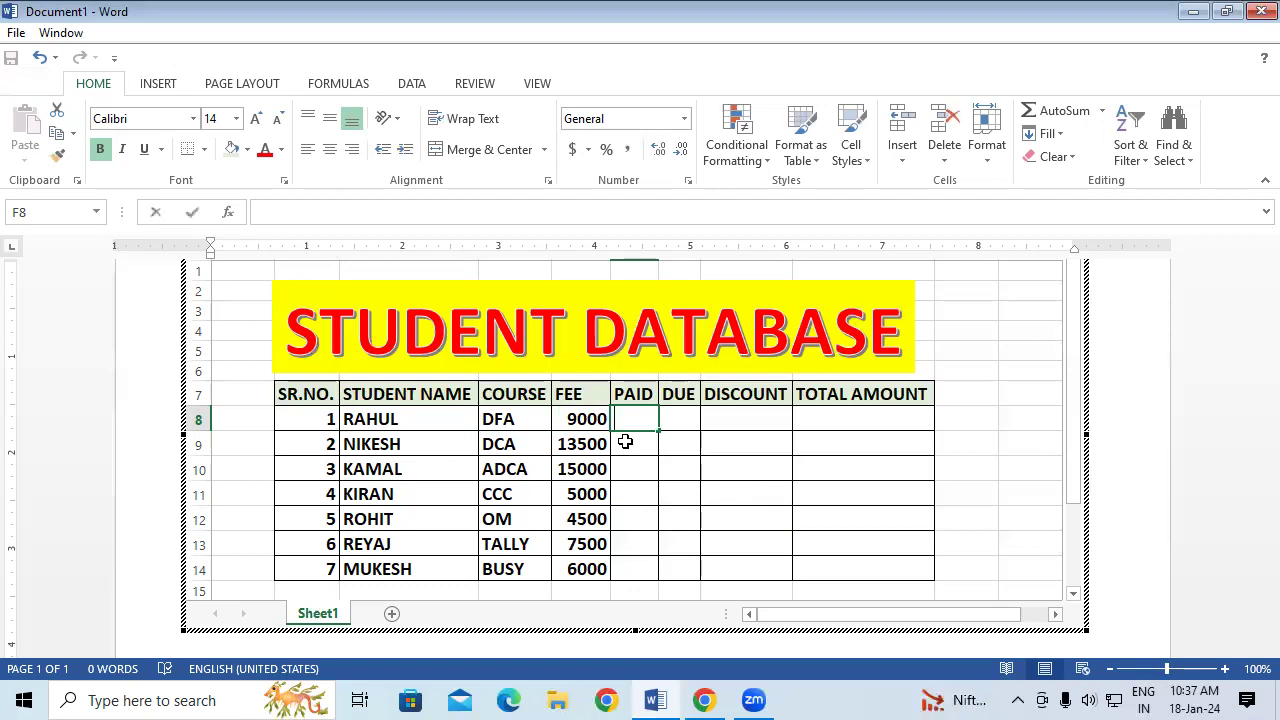
pyautogui.write('00')
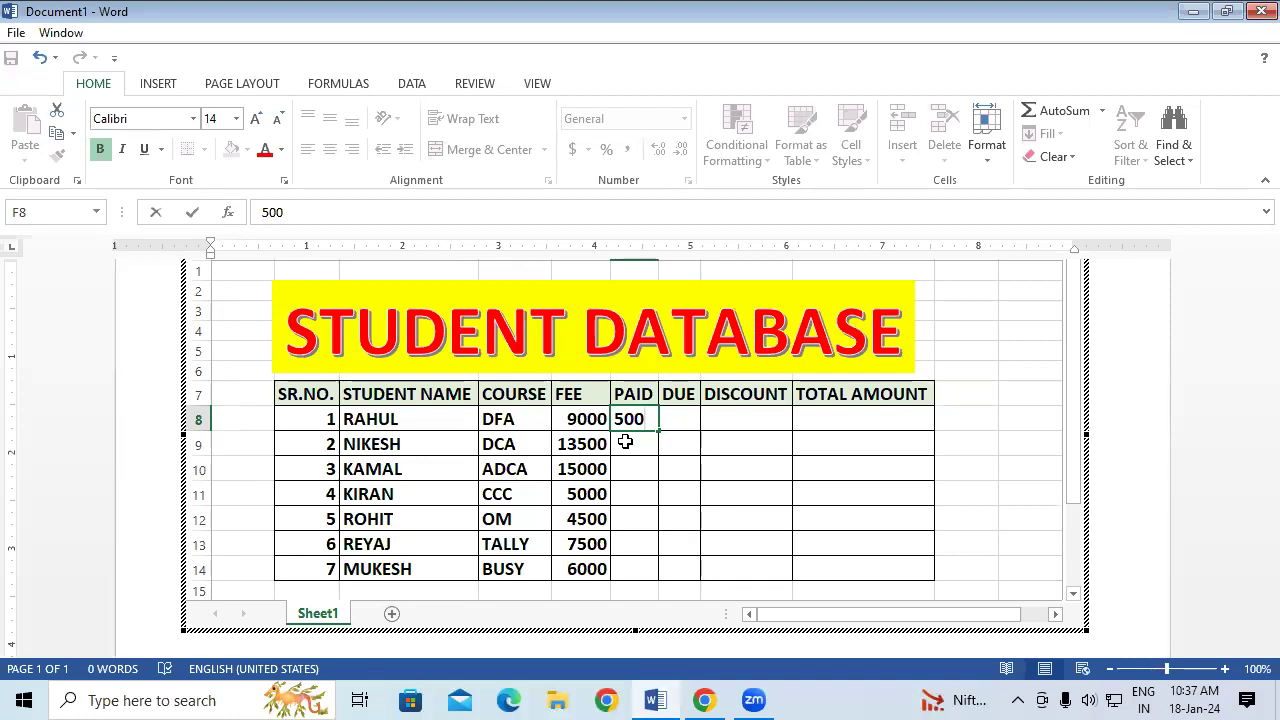
pyautogui.press('Return')
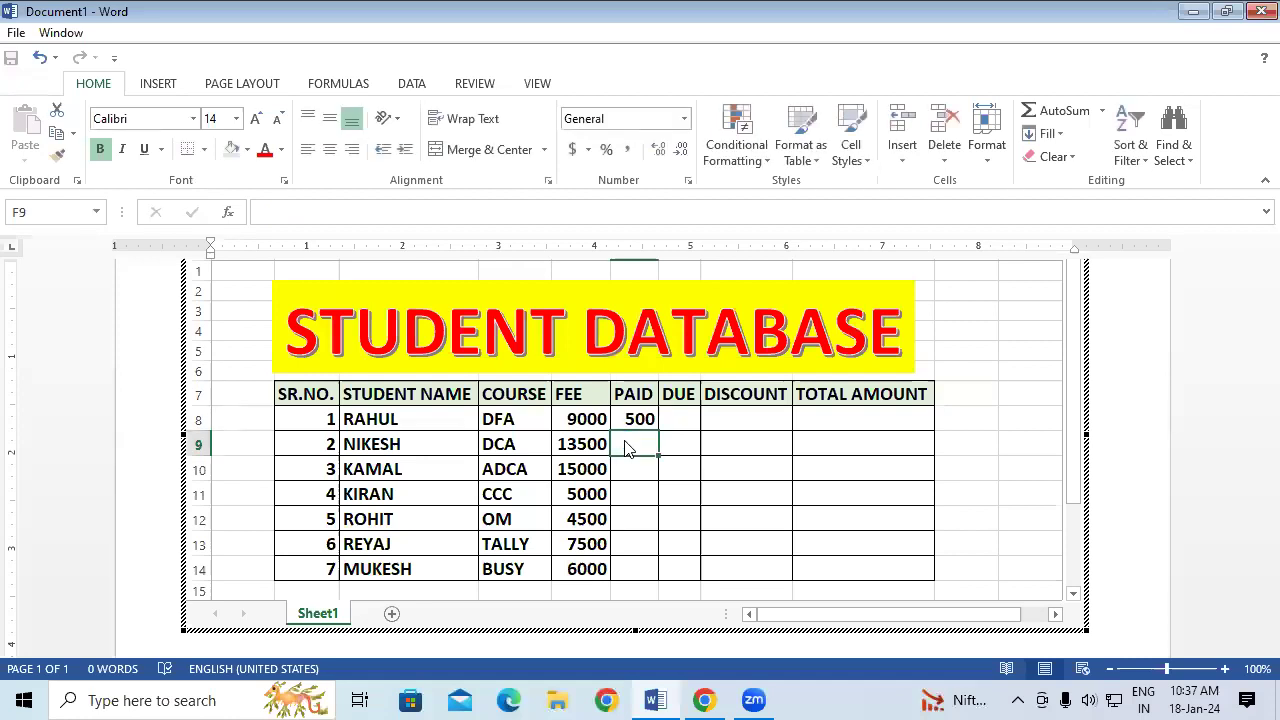
pyautogui.doubleClick(626, 448)
pyautogui.write('4')
pyautogui.press('BackSpace')
pyautogui.write('1000')
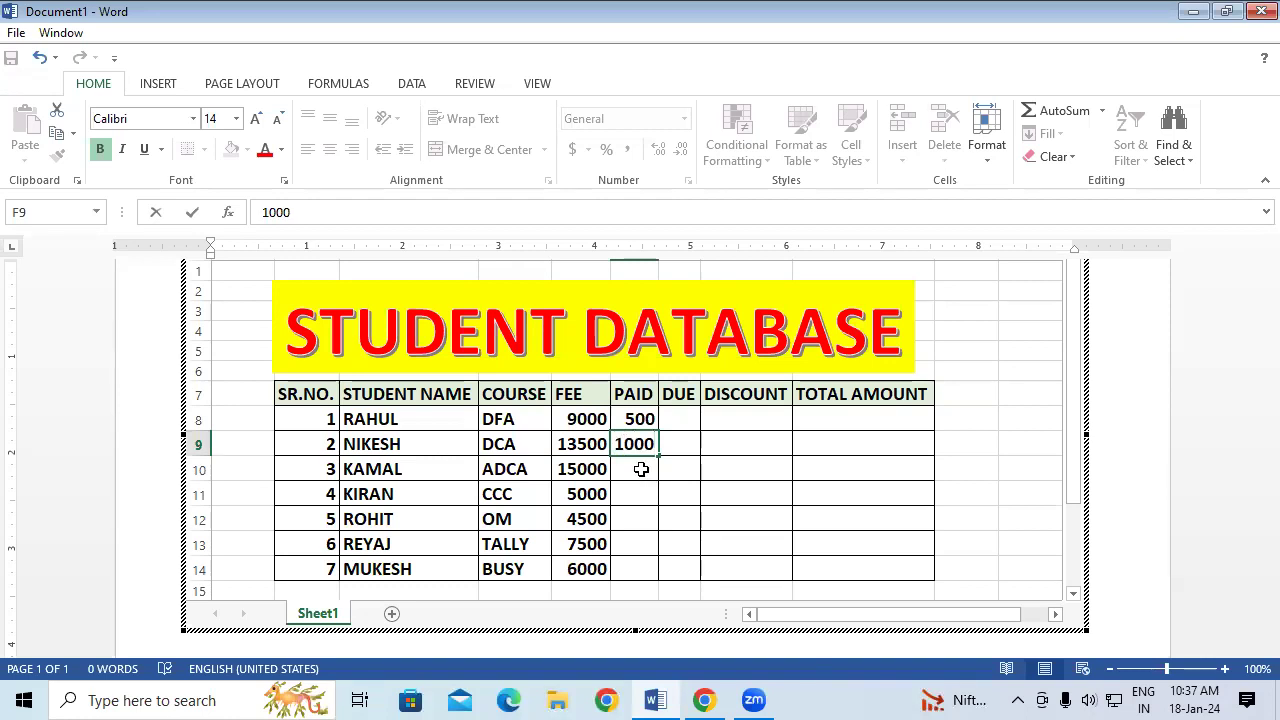
pyautogui.click(641, 469)
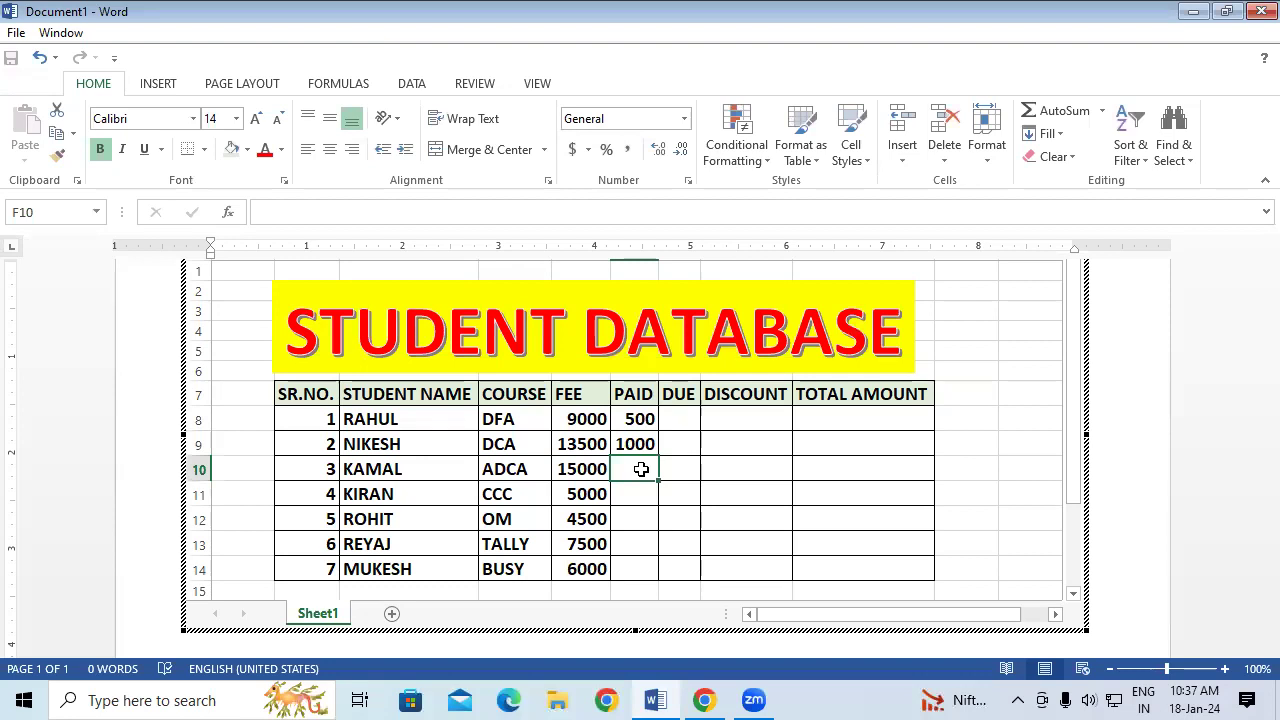
# Step: Enter PAID amounts 1500, 1200, 2000, 1500 and 1000 in F10 through F14
pyautogui.write('1500')
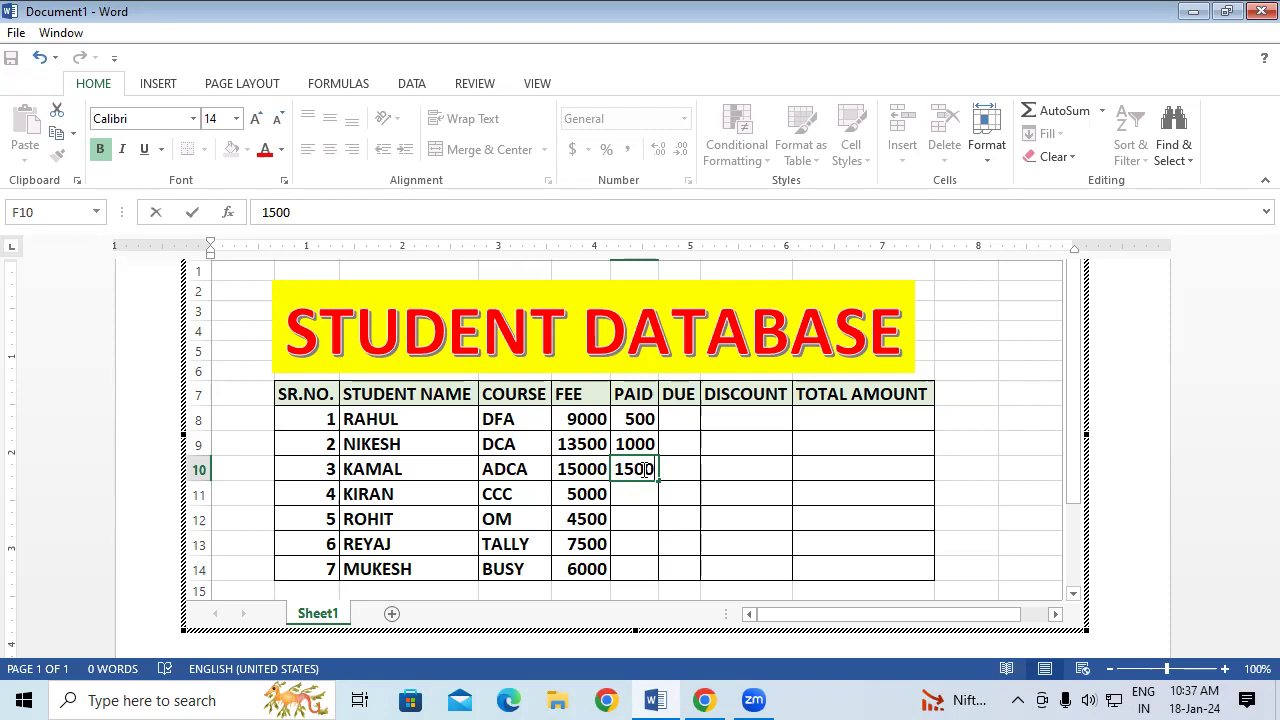
pyautogui.press('Return')
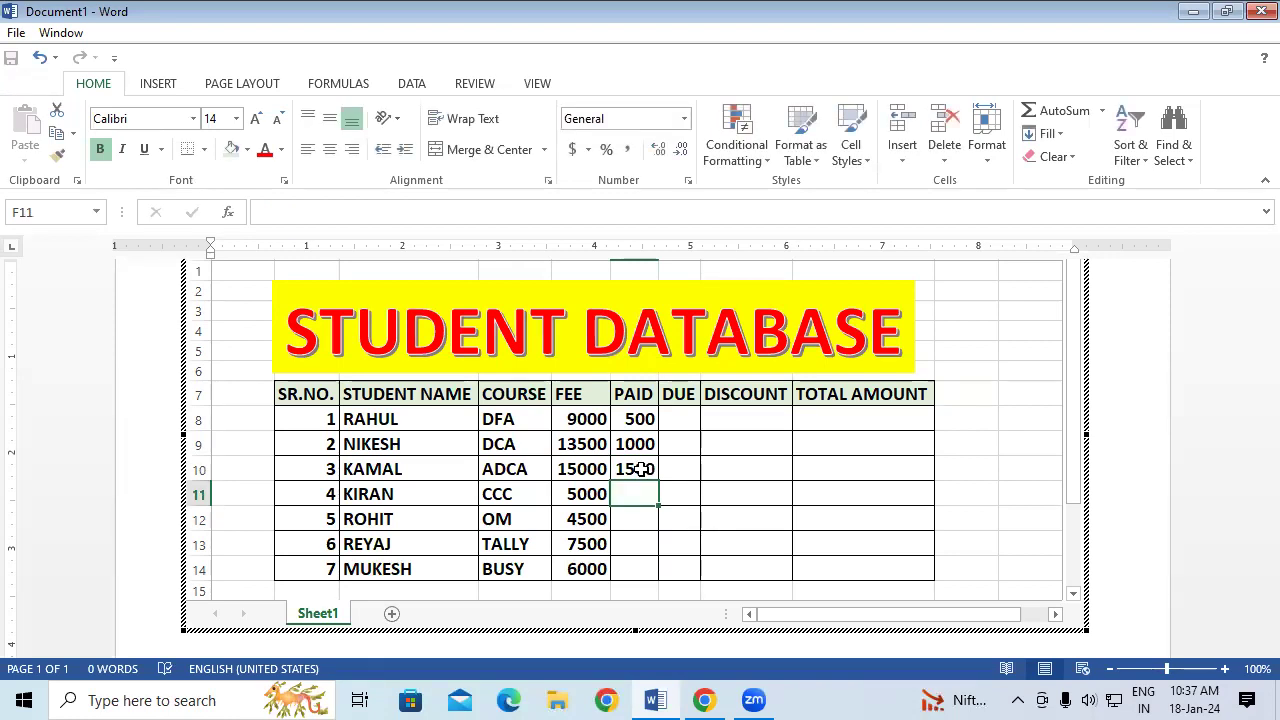
pyautogui.write('1200')
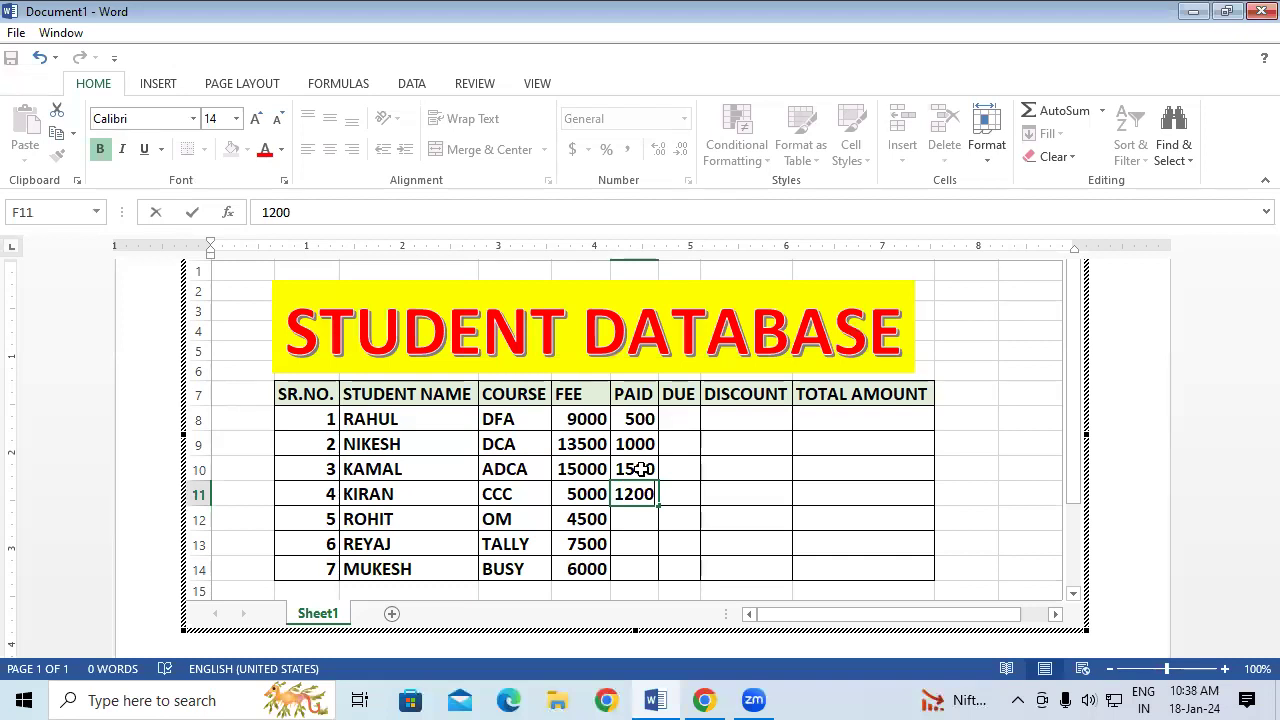
pyautogui.press('Return')
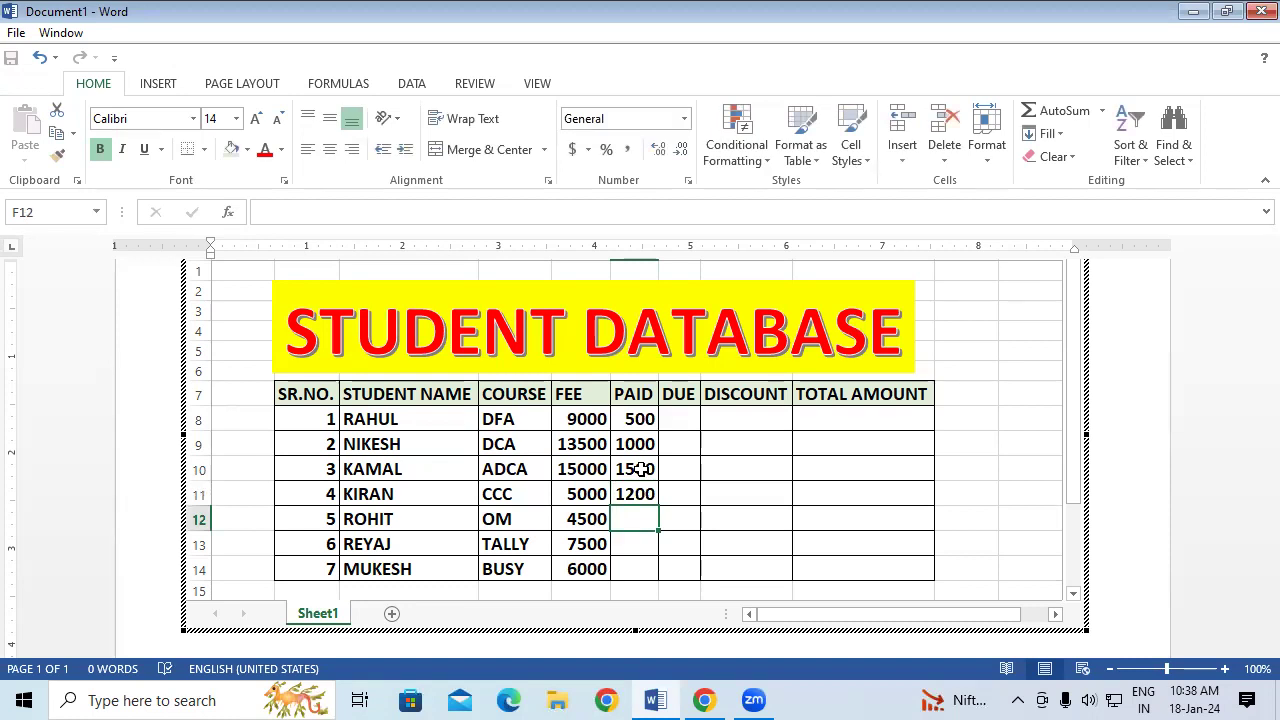
pyautogui.write('2000')
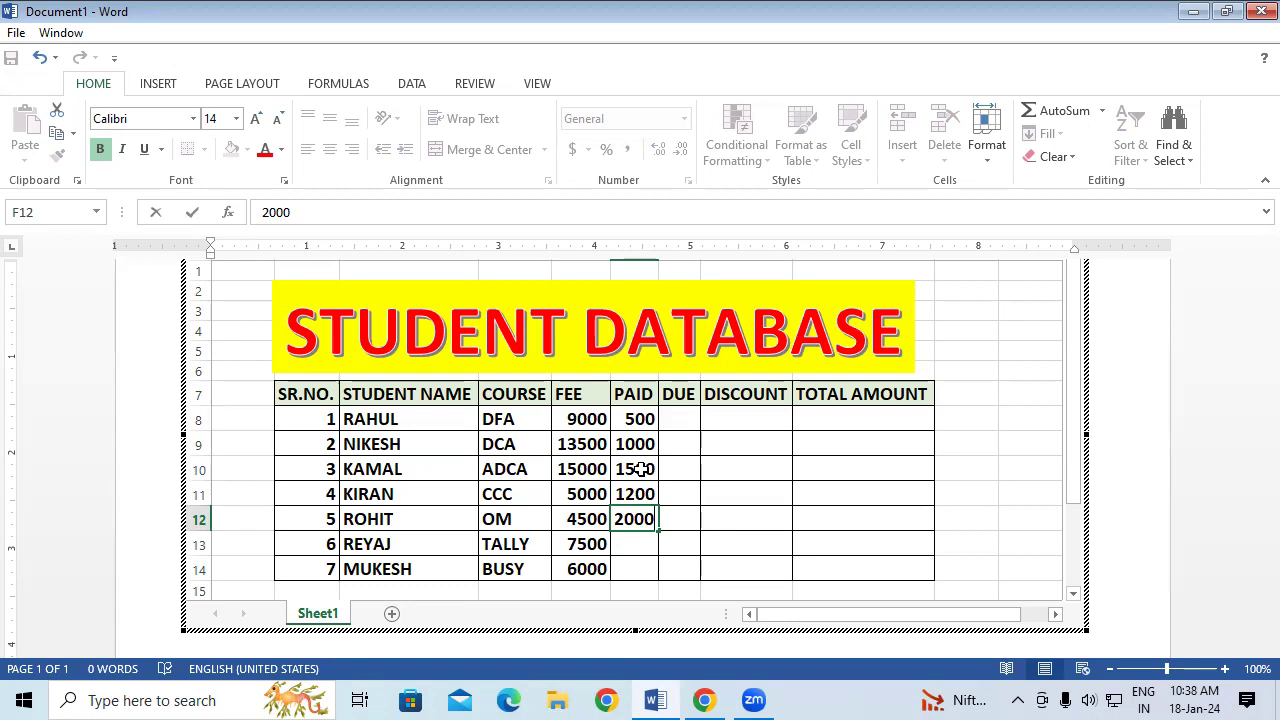
pyautogui.press('Return')
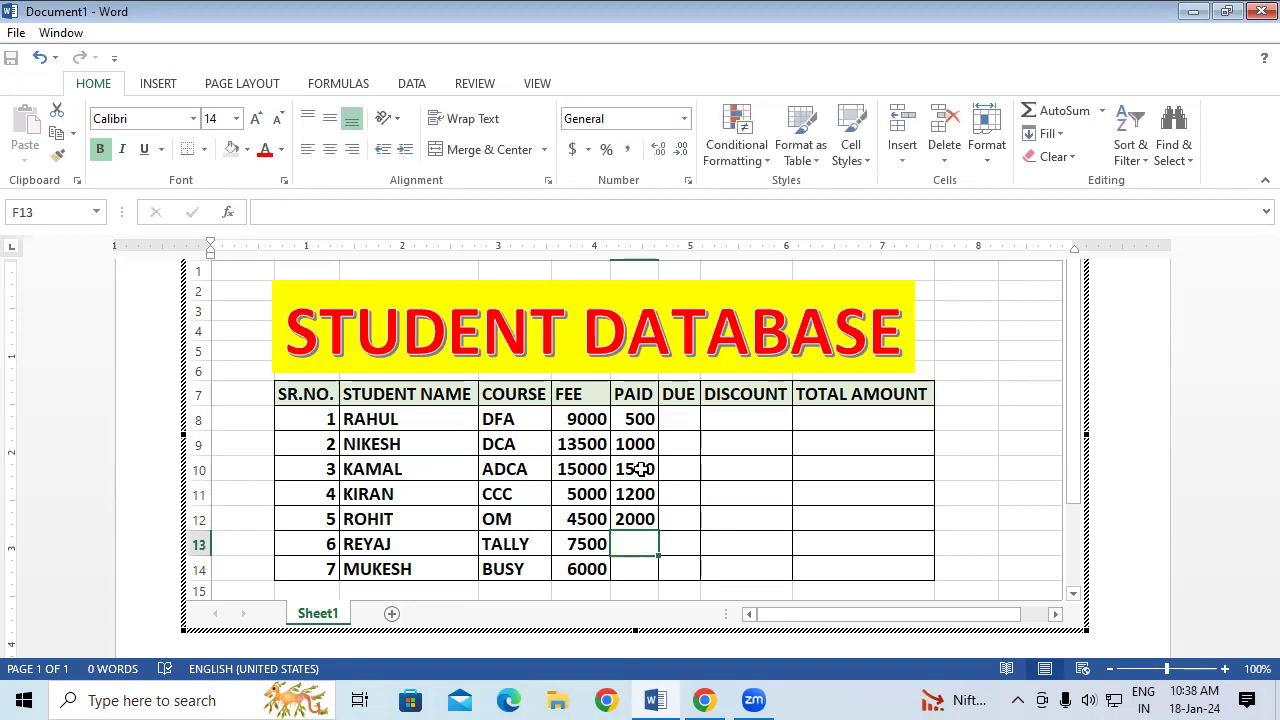
pyautogui.write('1500')
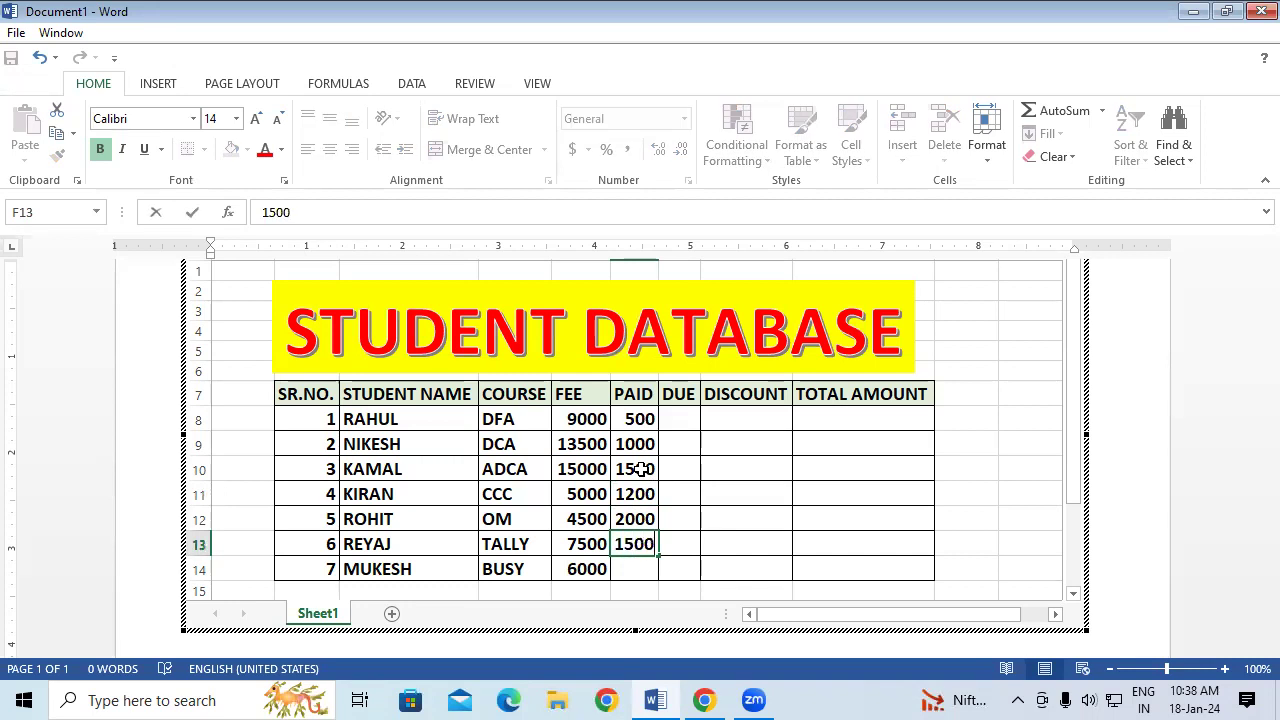
pyautogui.press('Return')
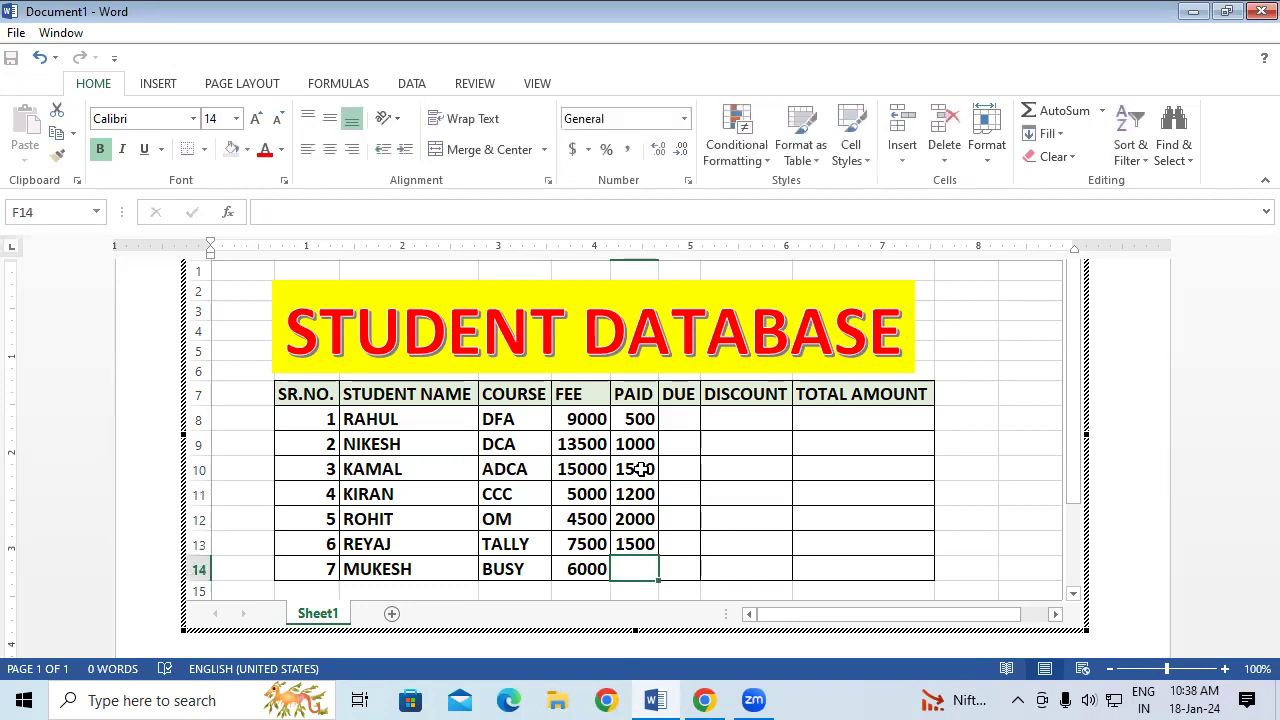
pyautogui.write('1000')
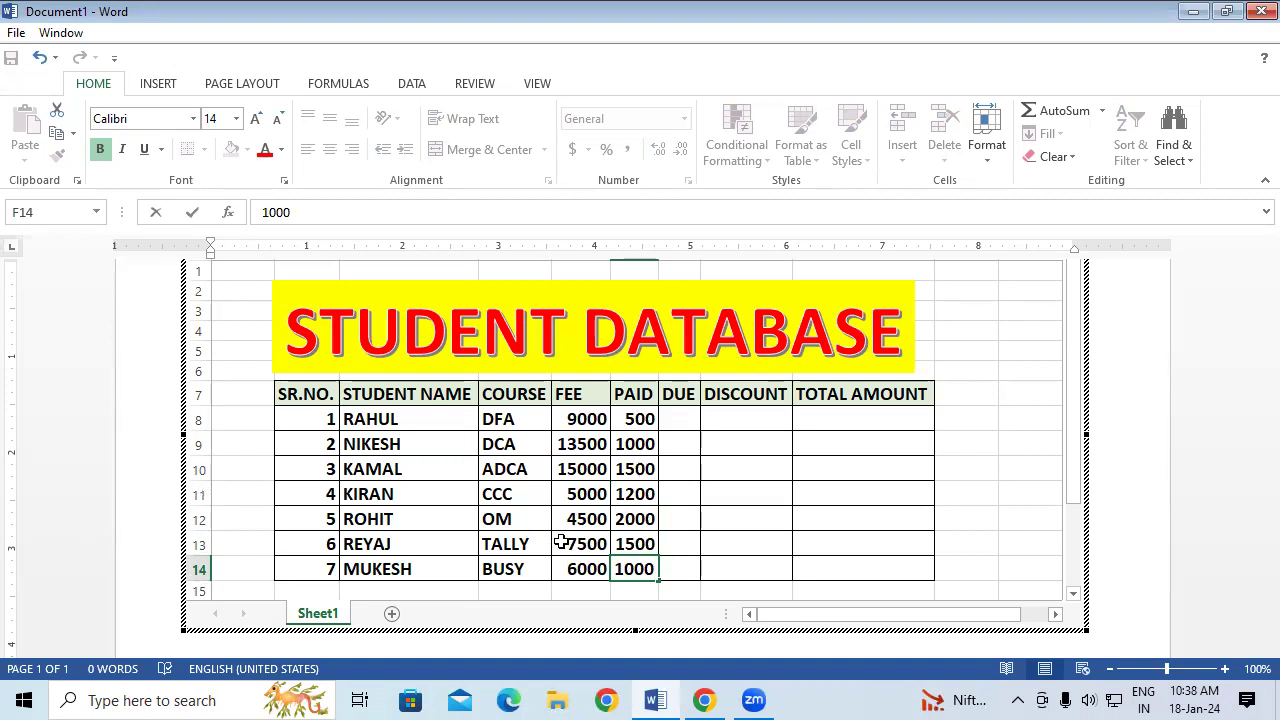
pyautogui.click(711, 490)
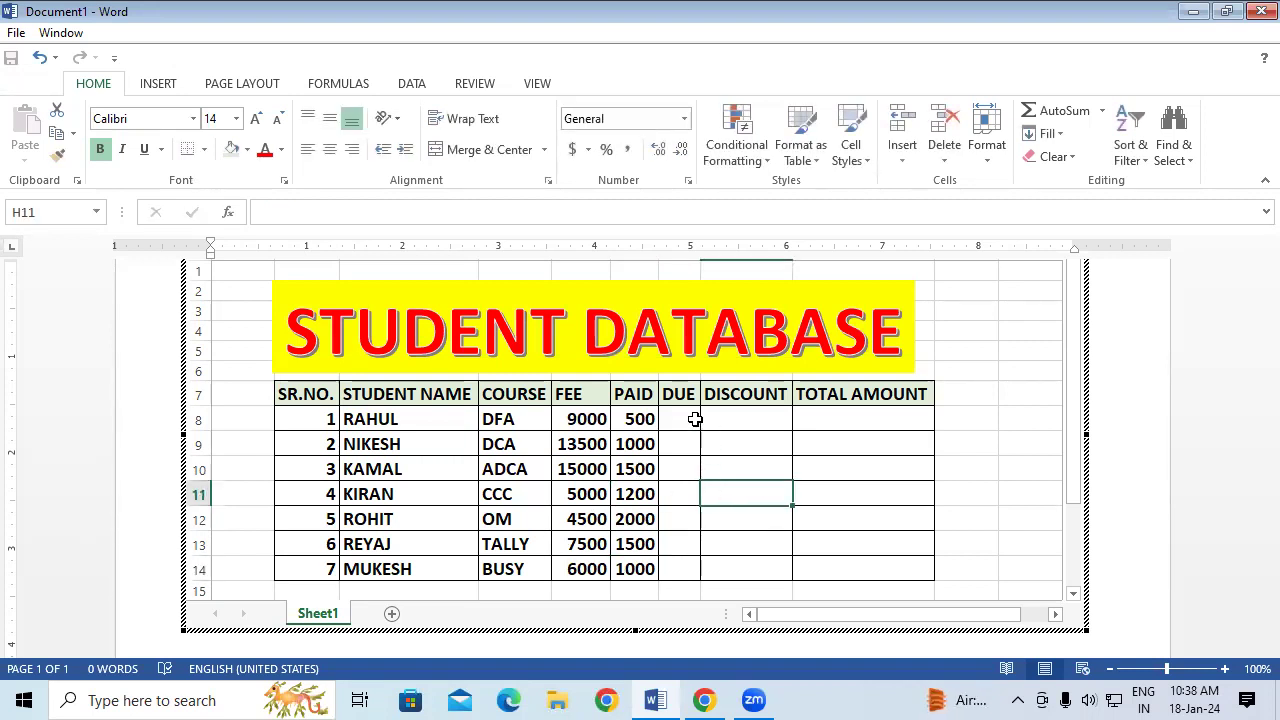
pyautogui.click(695, 419)
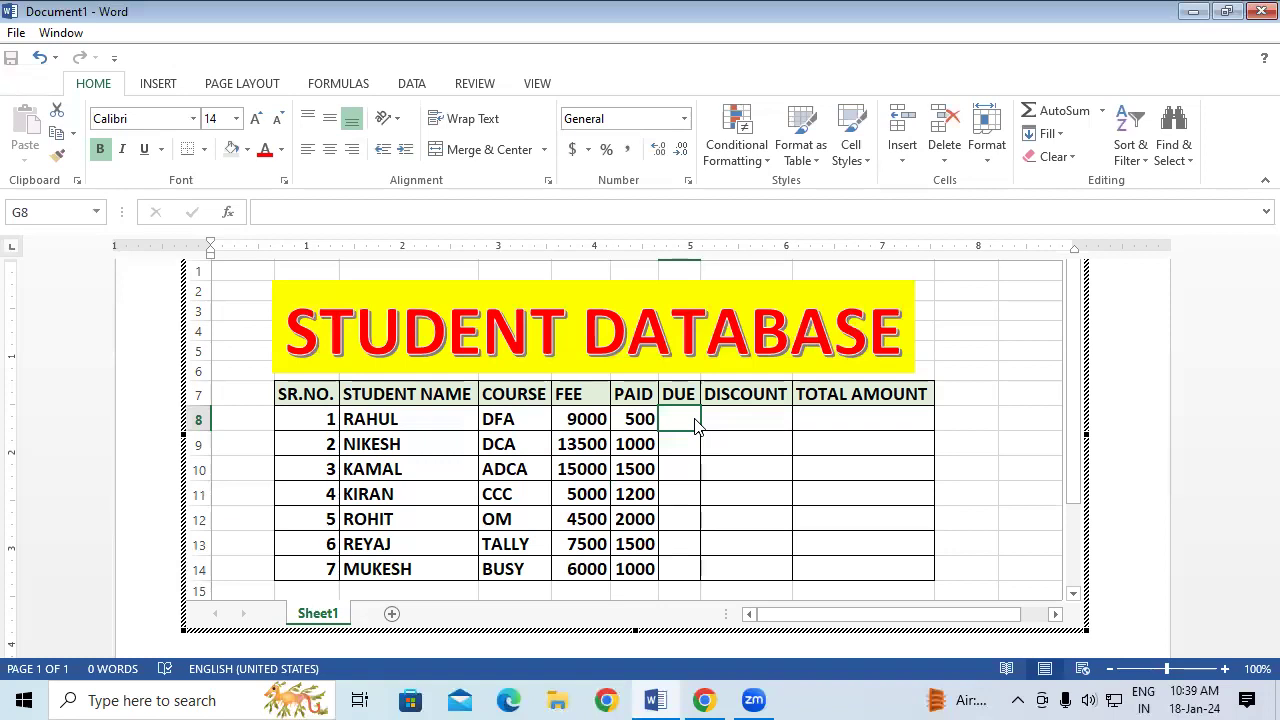
# Step: Start RAHUL's DUE formula in G8 as =E8
pyautogui.write('=')
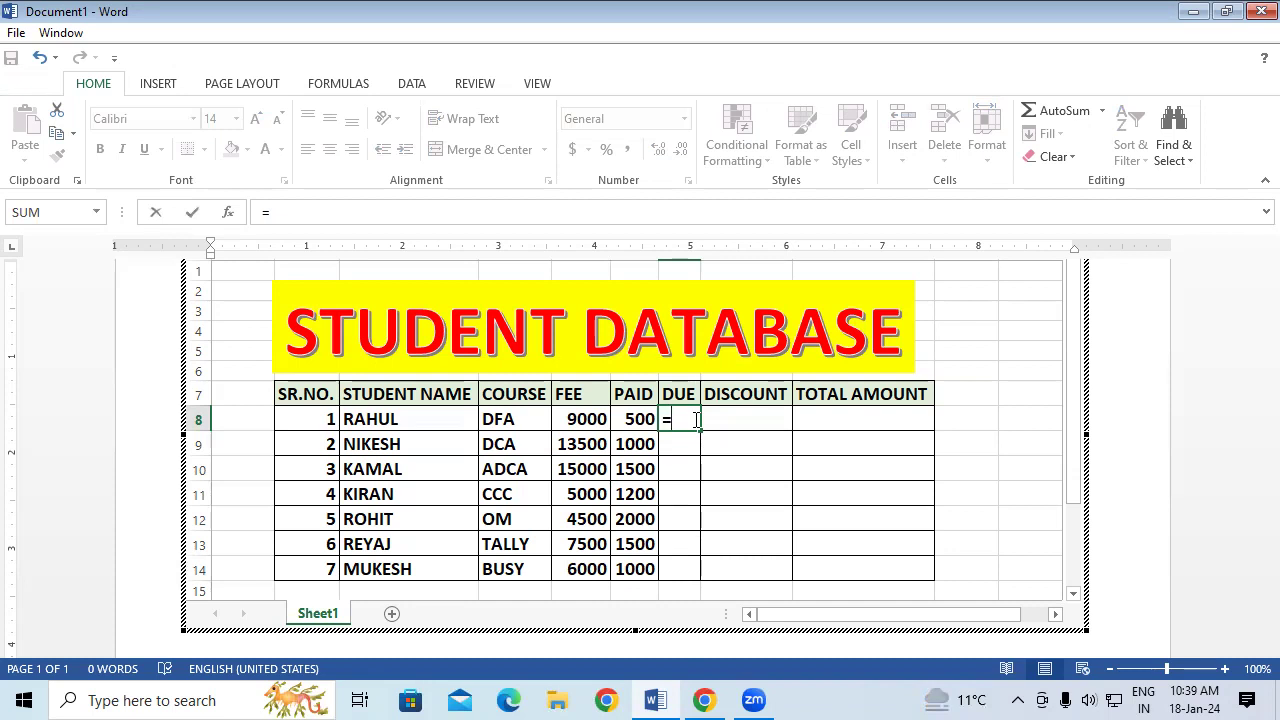
pyautogui.click(573, 422)
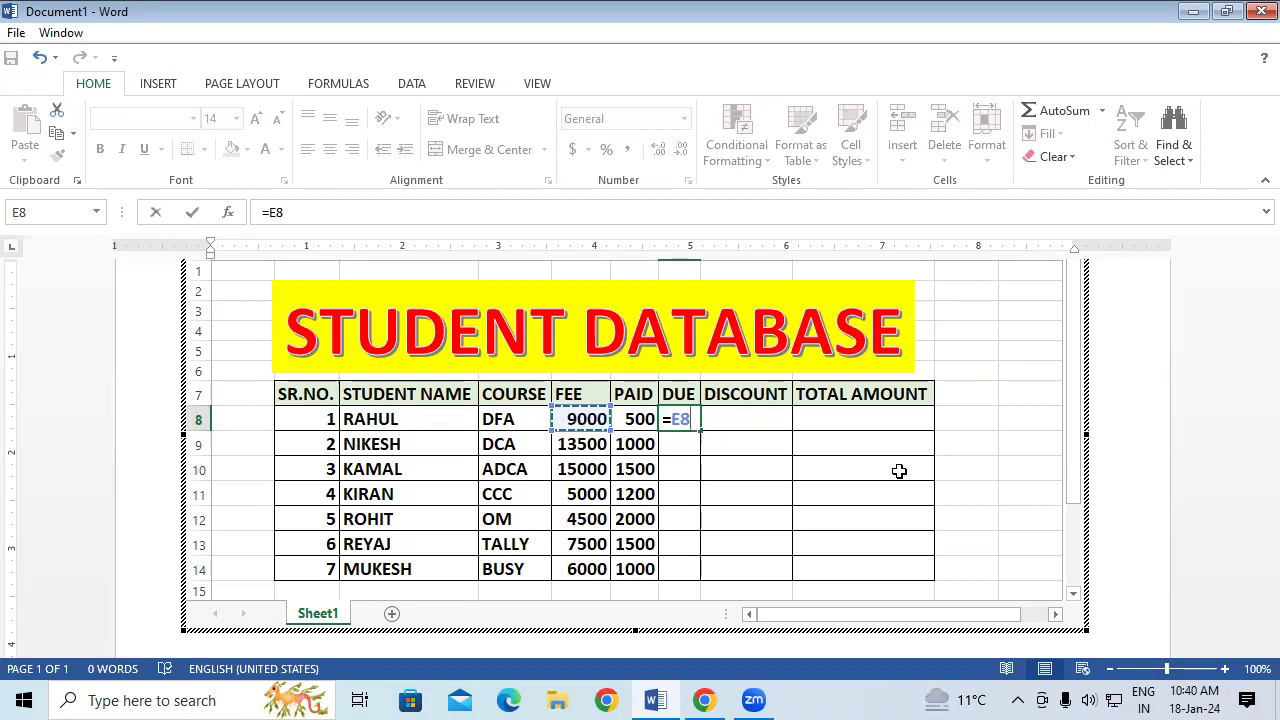
pyautogui.scroll(2, 1253, 259)
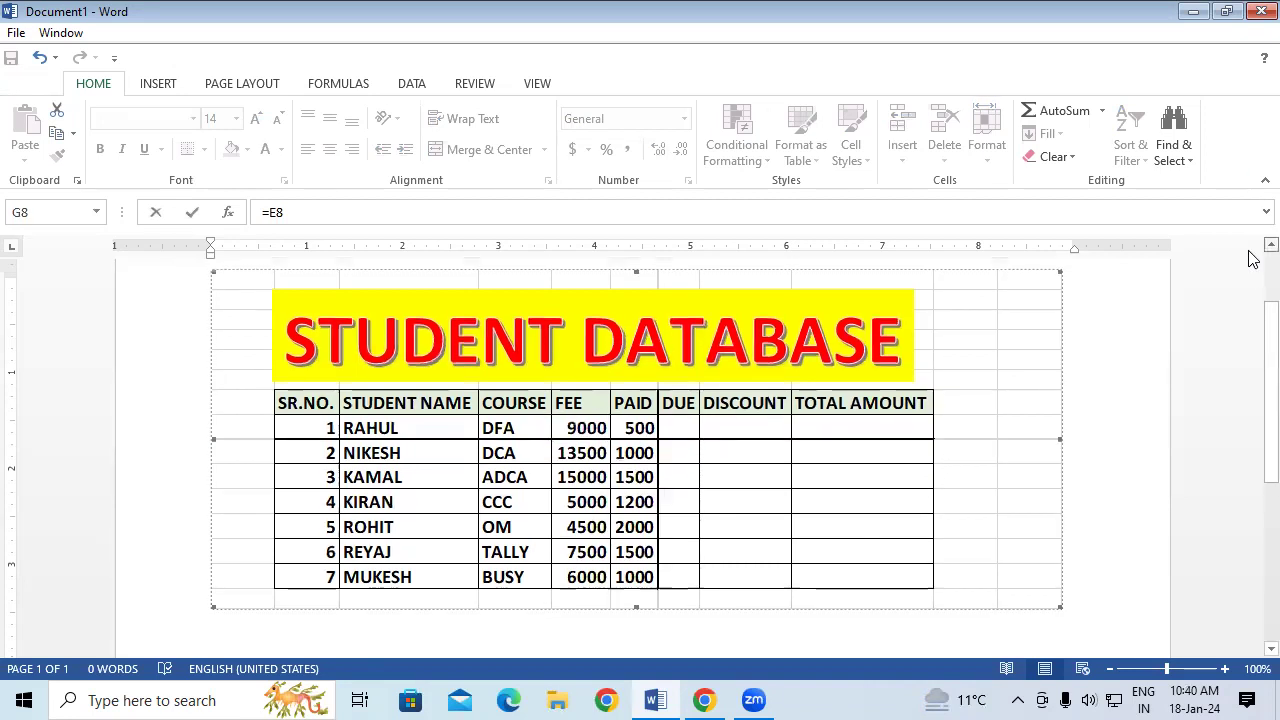
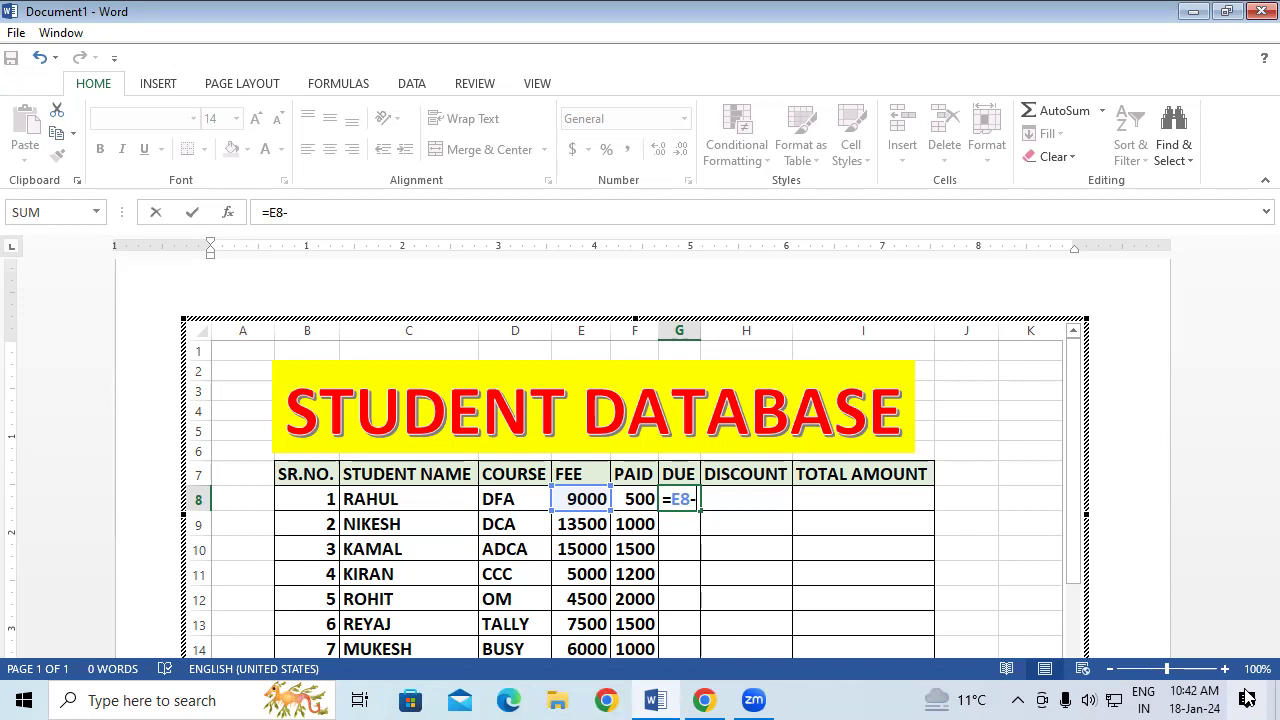
# Step: Complete G8's =E8-F8 formula so the first DUE shows 8500, then exit the embedded sheet
pyautogui.click(634, 499)
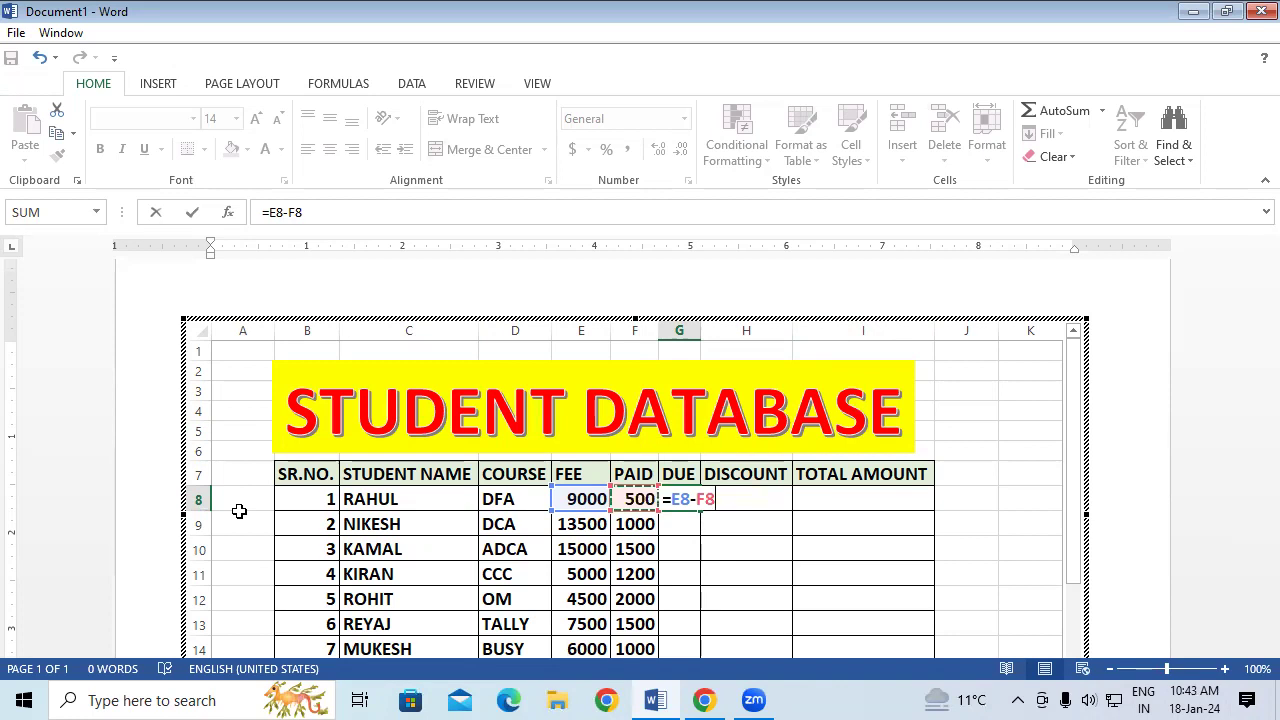
pyautogui.press('Return')
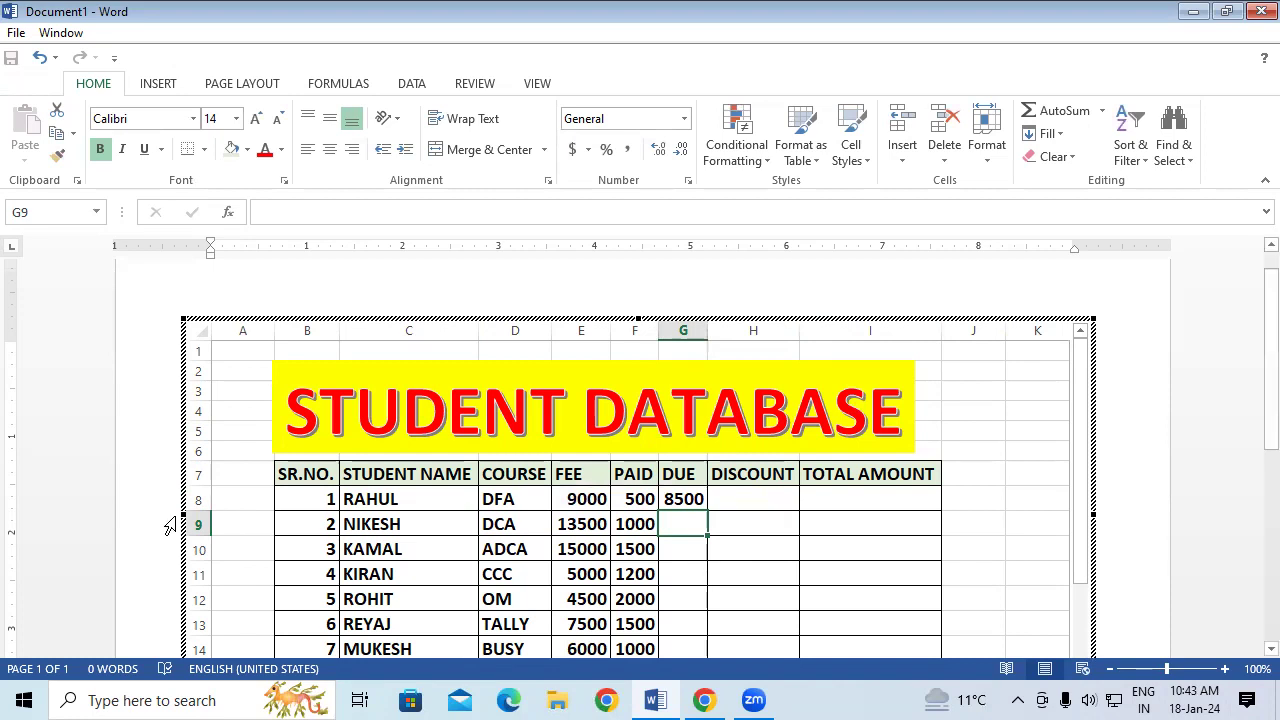
pyautogui.click(1250, 652)
# Step: Reopen the embedded sheet, fill the DUE formula down to every student, and widen column G
pyautogui.scroll(-1, 720, 508)
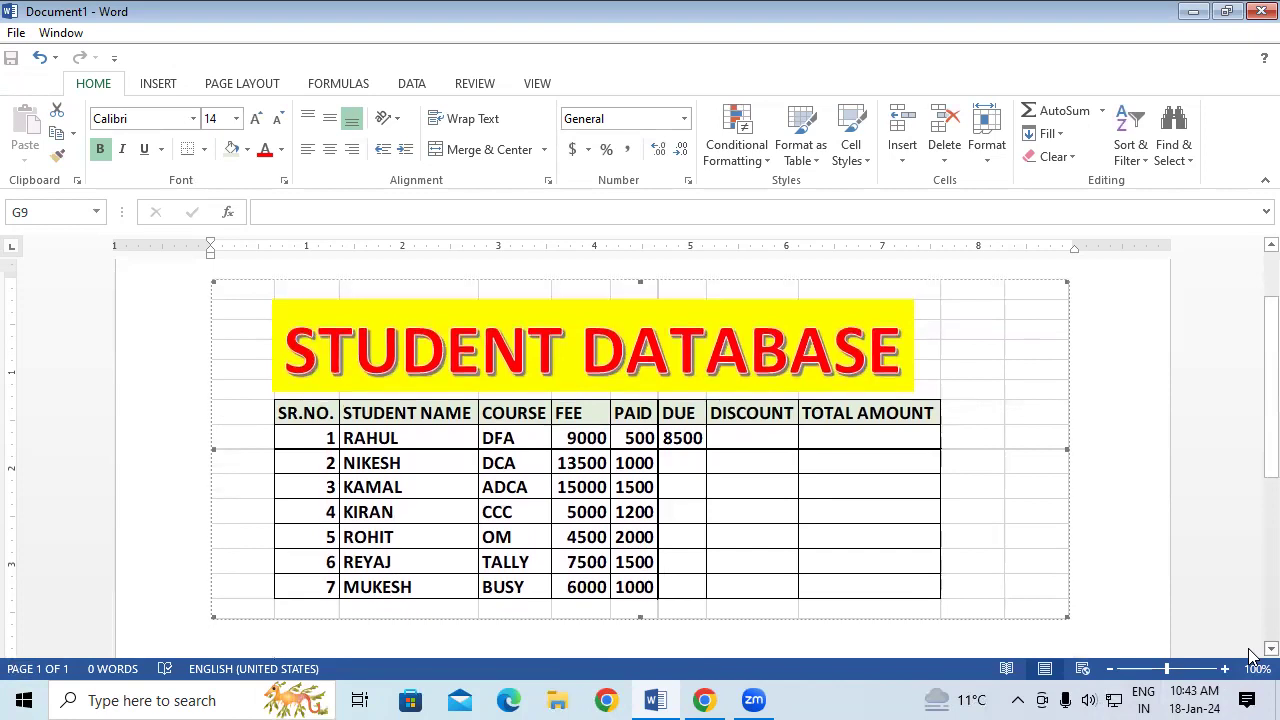
pyautogui.doubleClick(720, 508)
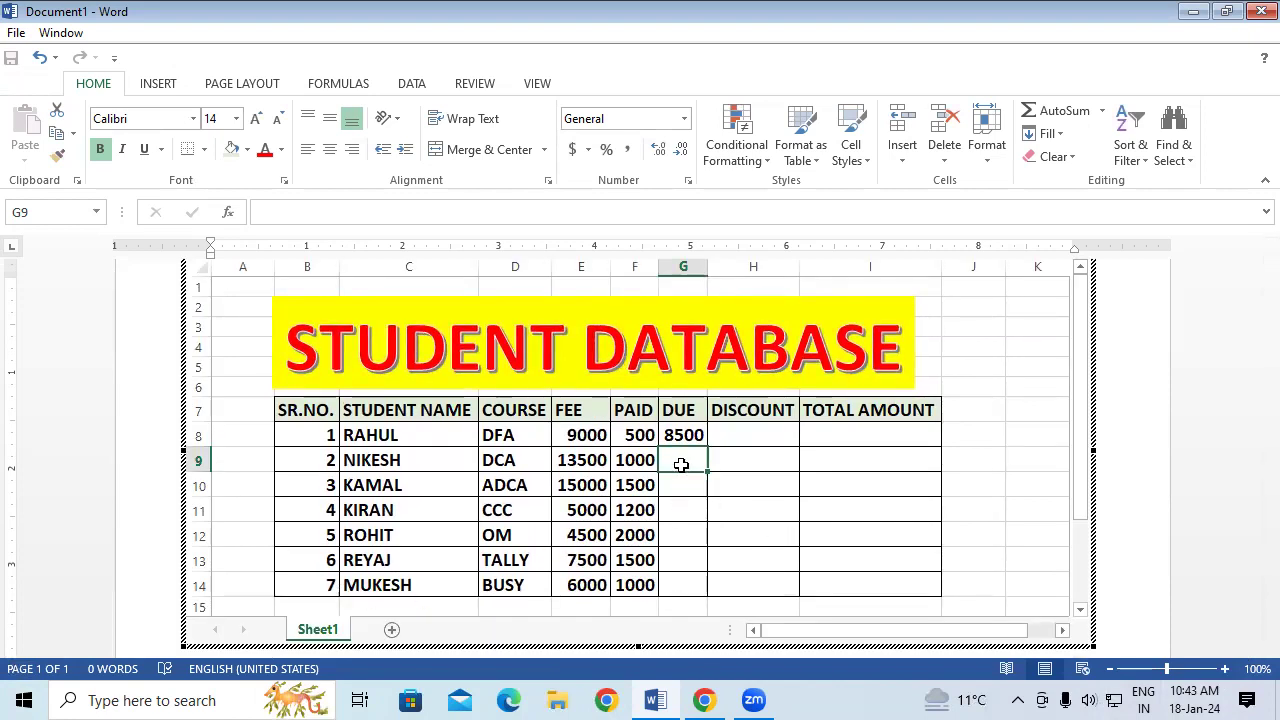
pyautogui.moveTo(683, 464); pyautogui.dragTo(688, 560)
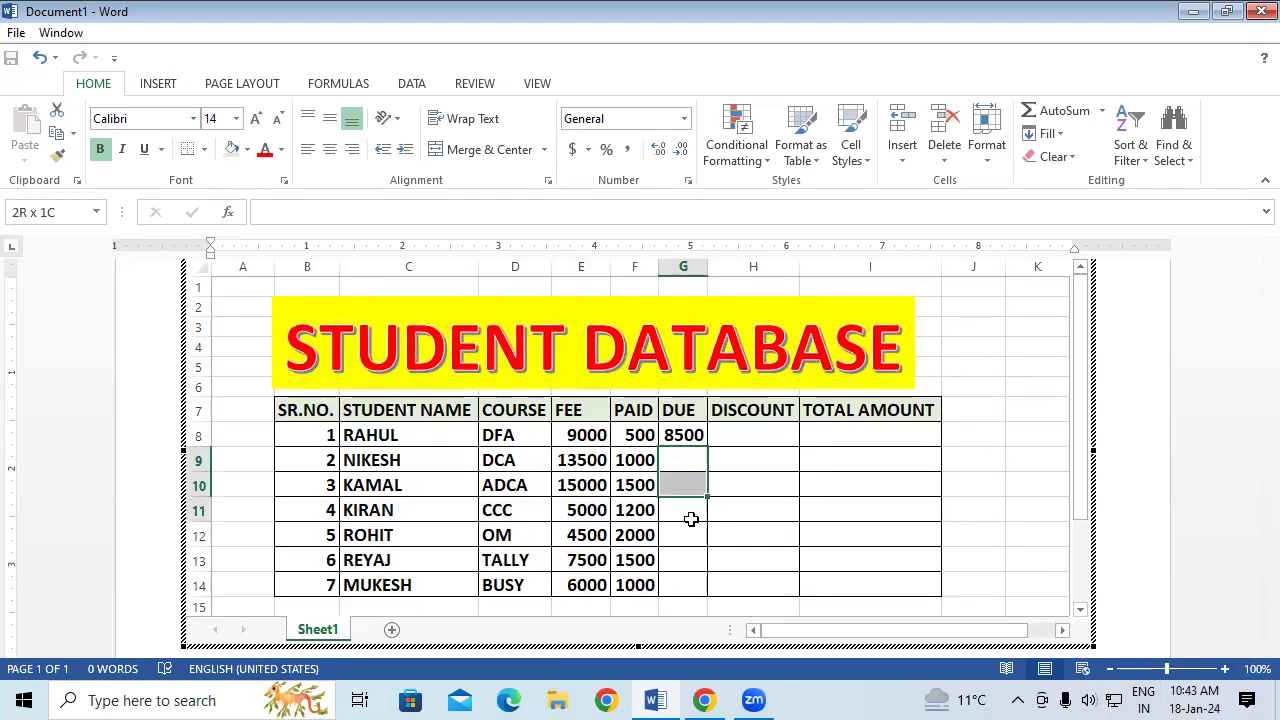
pyautogui.click(763, 529)
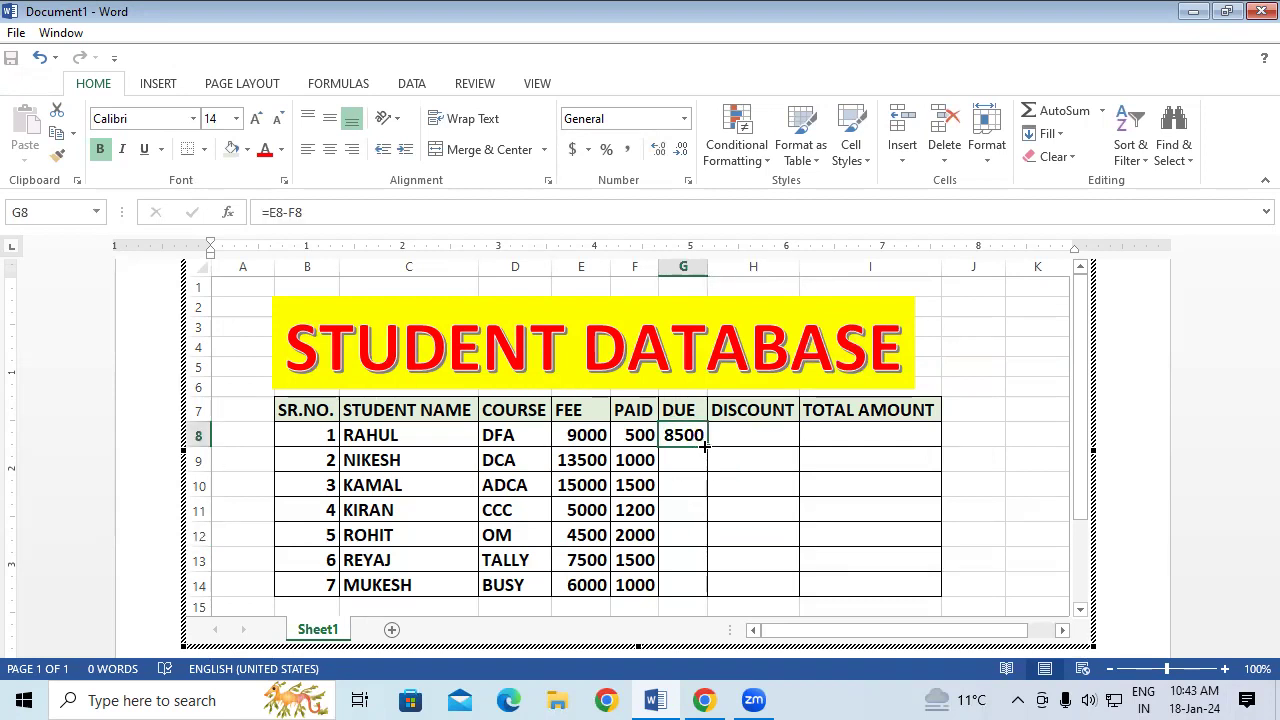
pyautogui.doubleClick(705, 447)
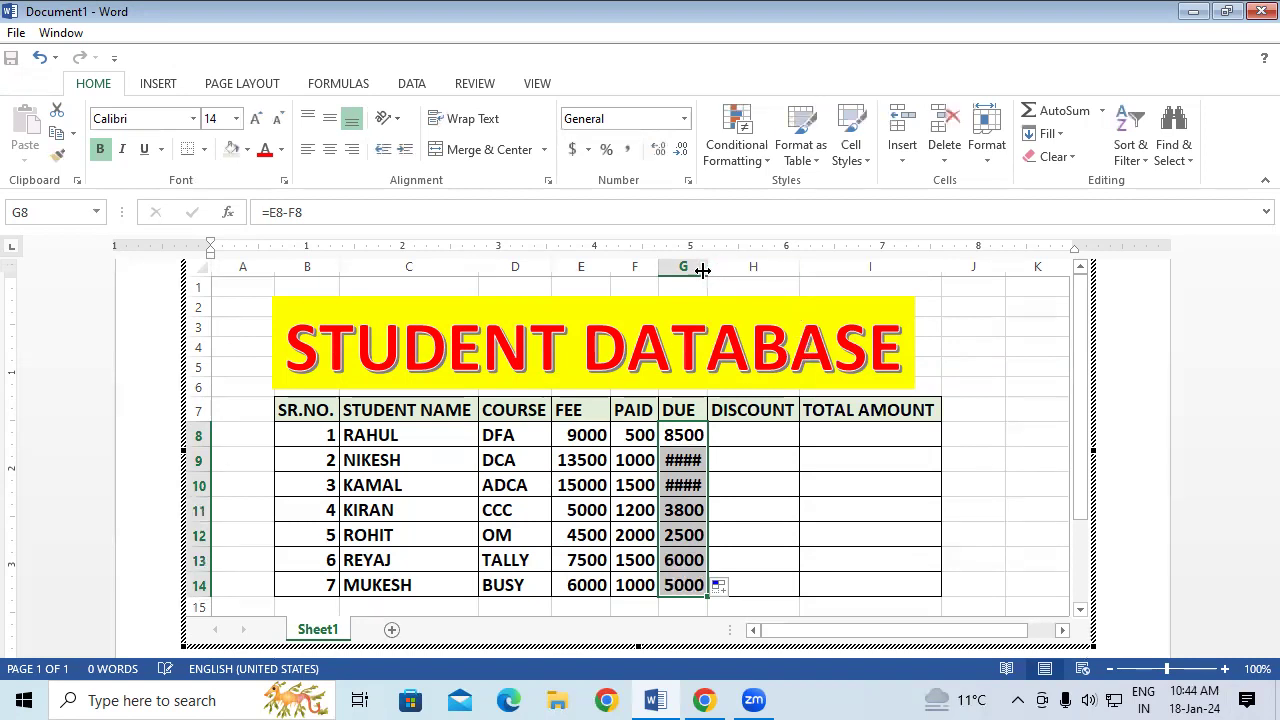
pyautogui.moveTo(708, 270); pyautogui.dragTo(718, 270)
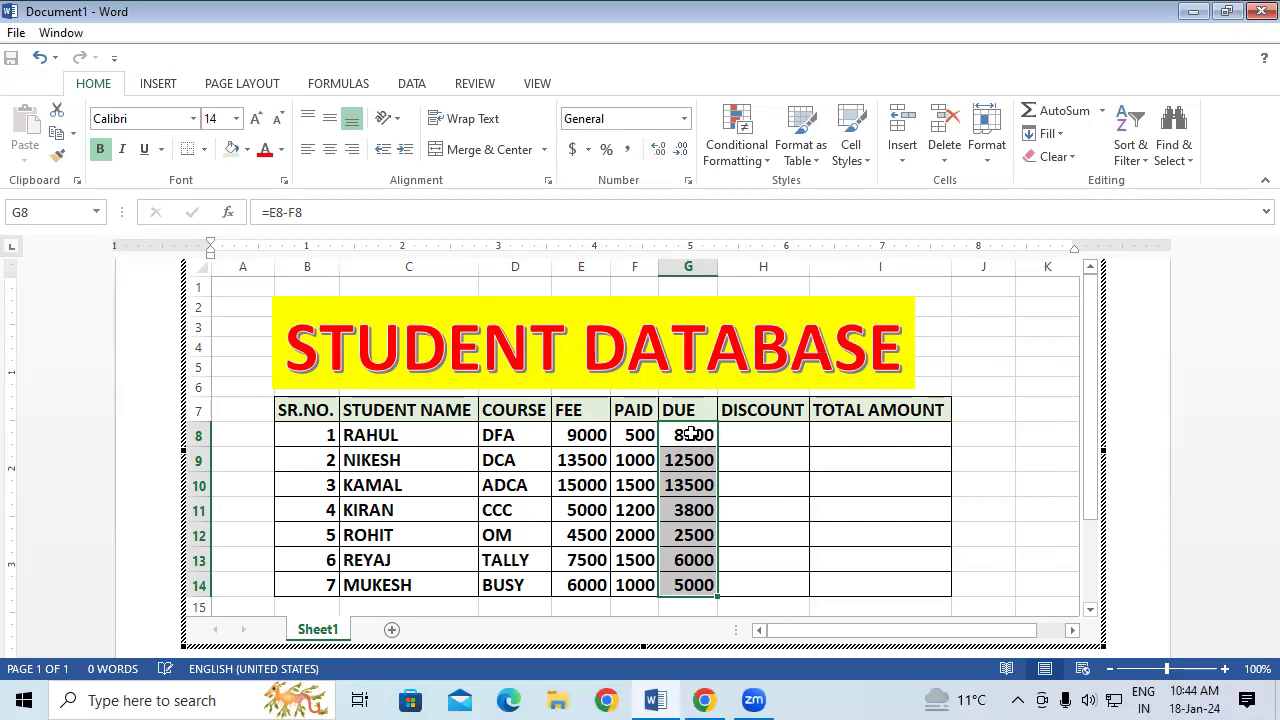
# Step: Clear the DUE values and re-enter =E8-F8 in G8
pyautogui.press('Delete')
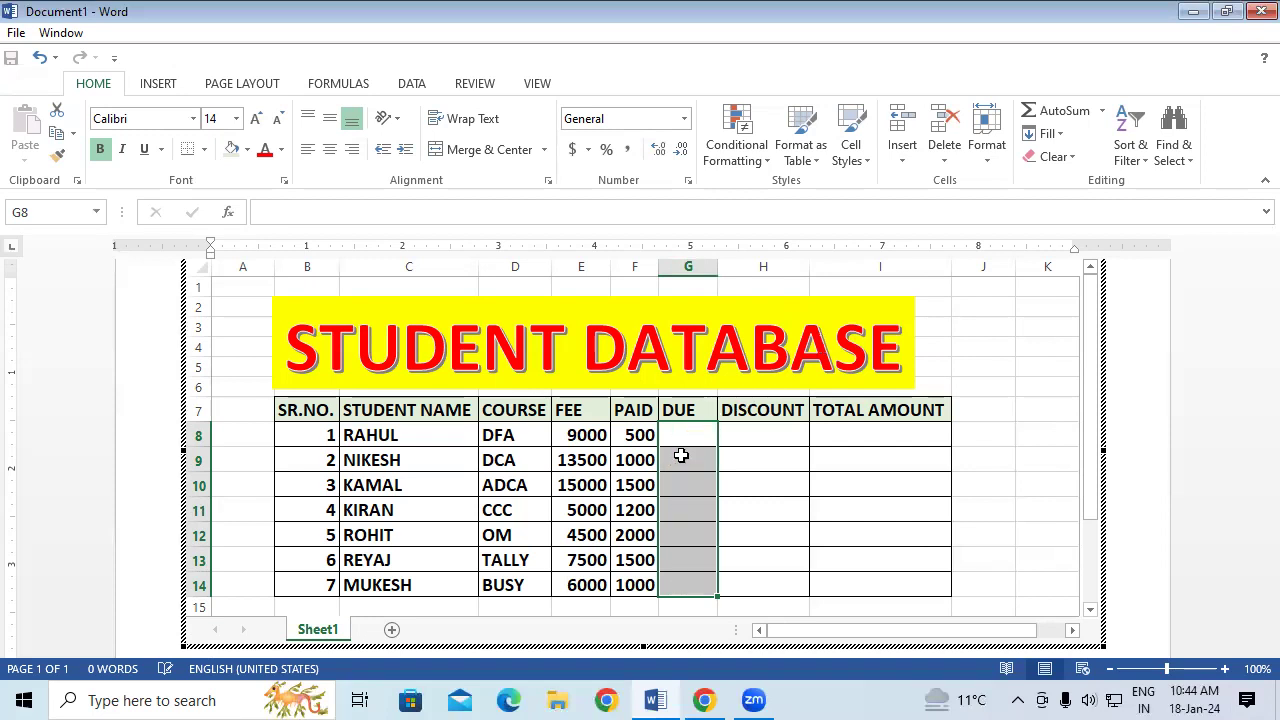
pyautogui.click(748, 533)
pyautogui.click(689, 425)
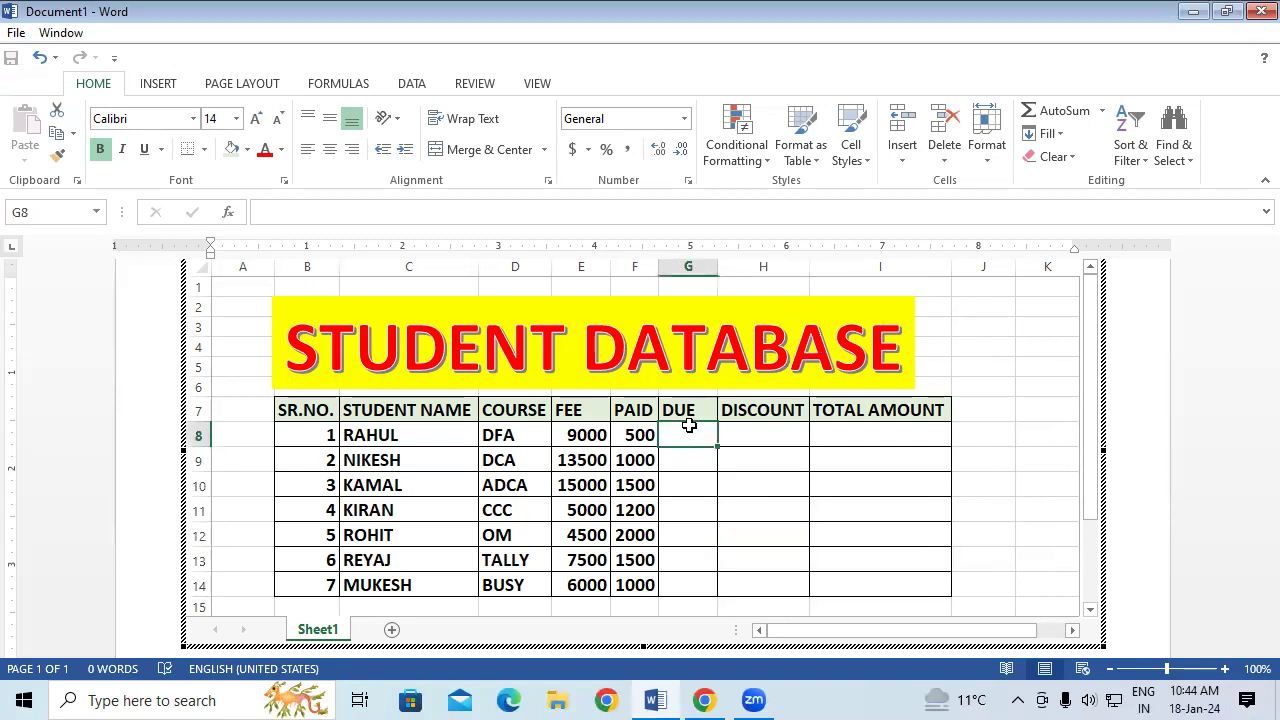
pyautogui.write('=')
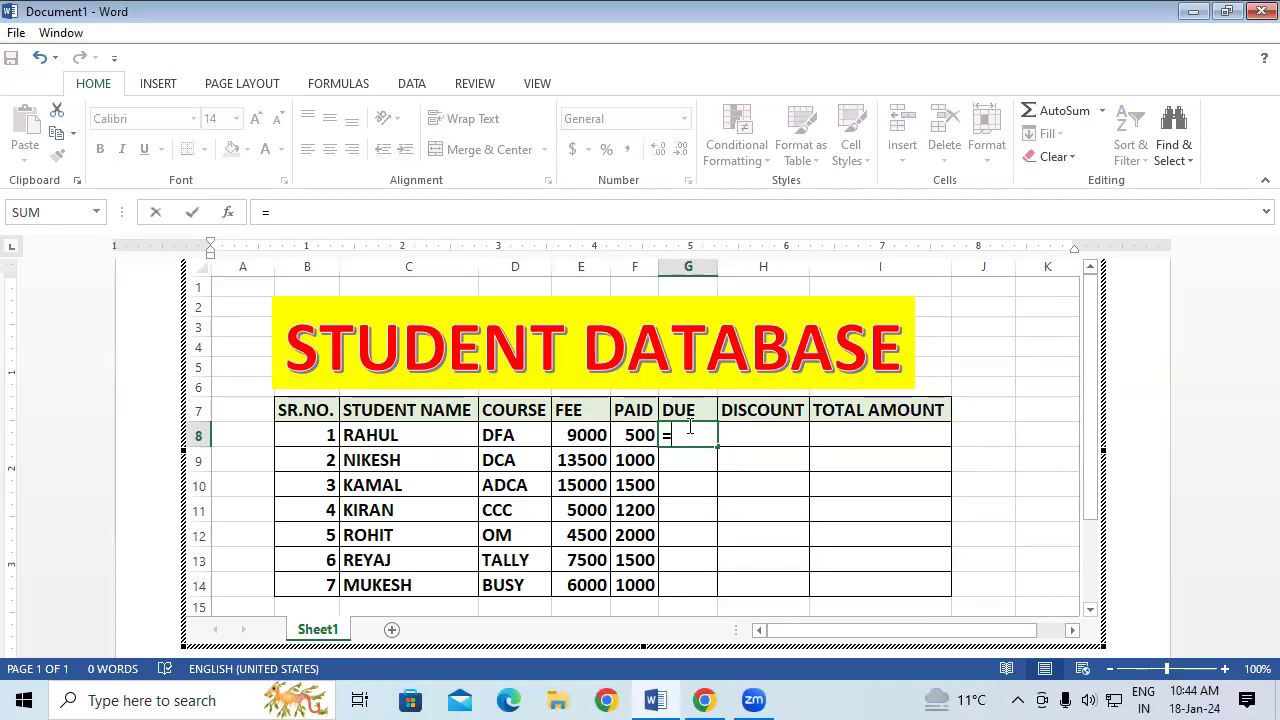
pyautogui.click(577, 438)
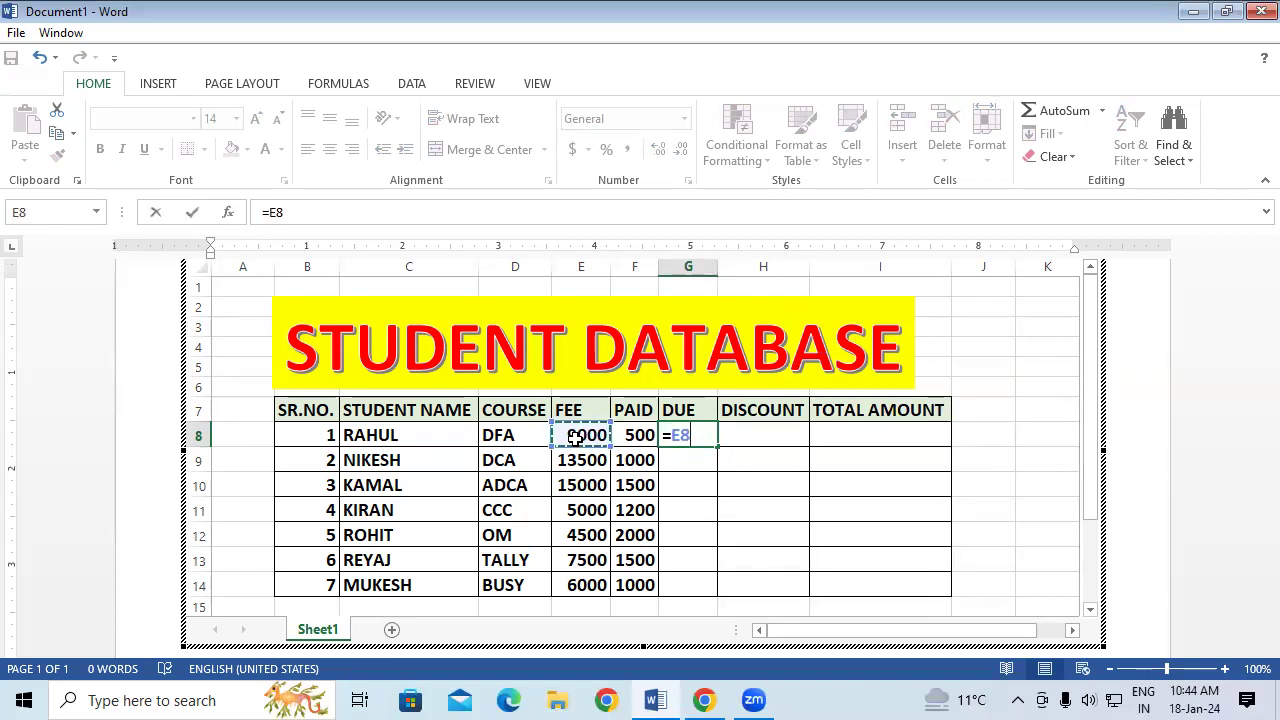
pyautogui.write('-')
pyautogui.click(638, 440)
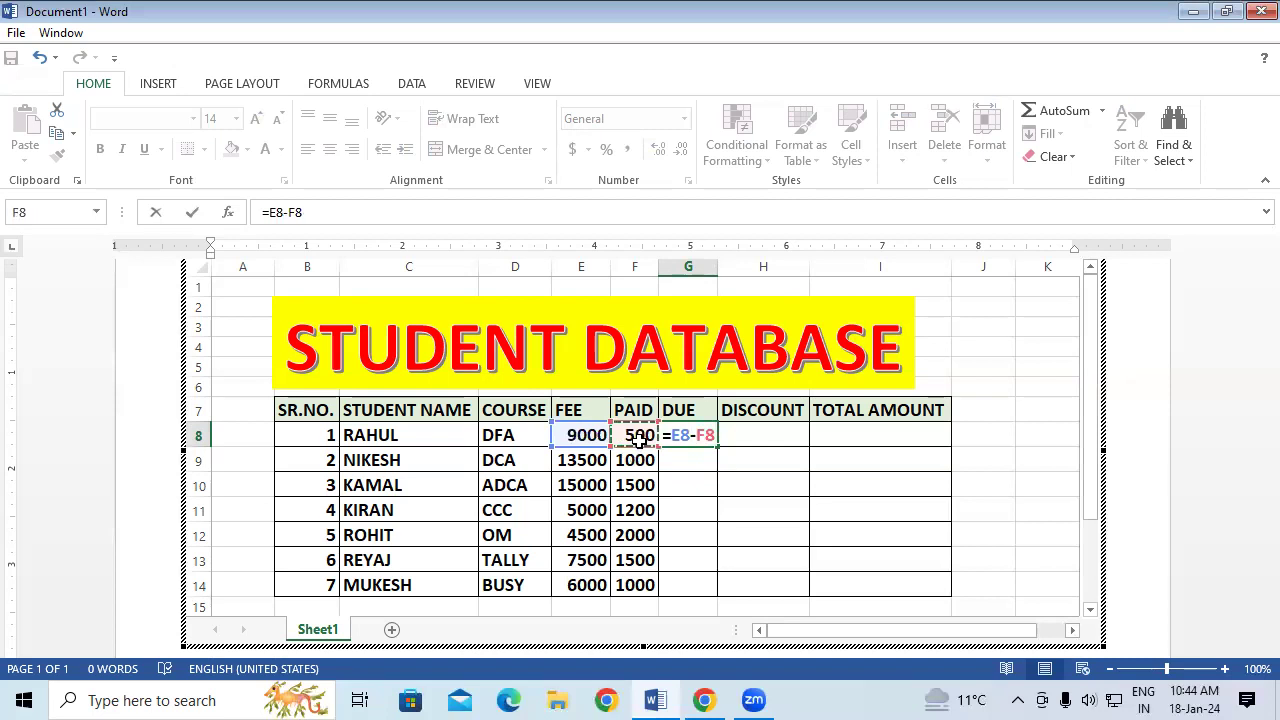
pyautogui.press('Return')
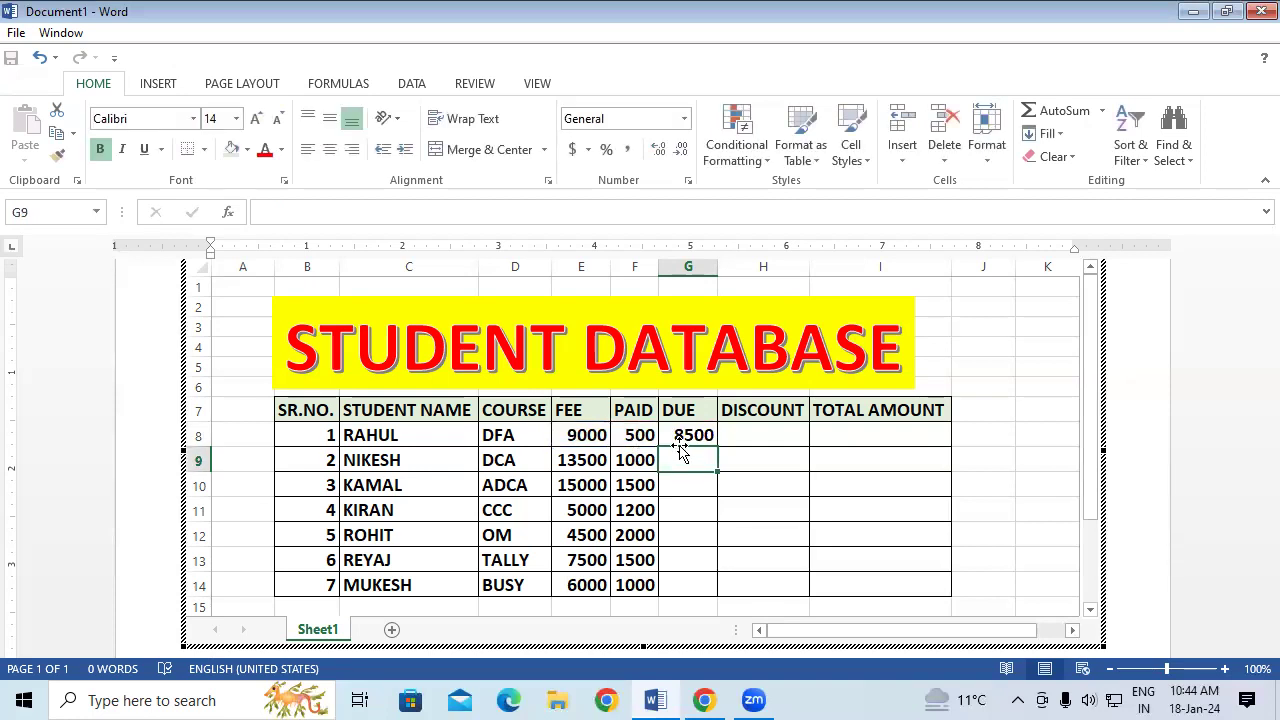
# Step: Fill the DUE formula down to G14 and spot-check the FEE, PAID and DUE cells in rows 9–10
pyautogui.click(683, 438)
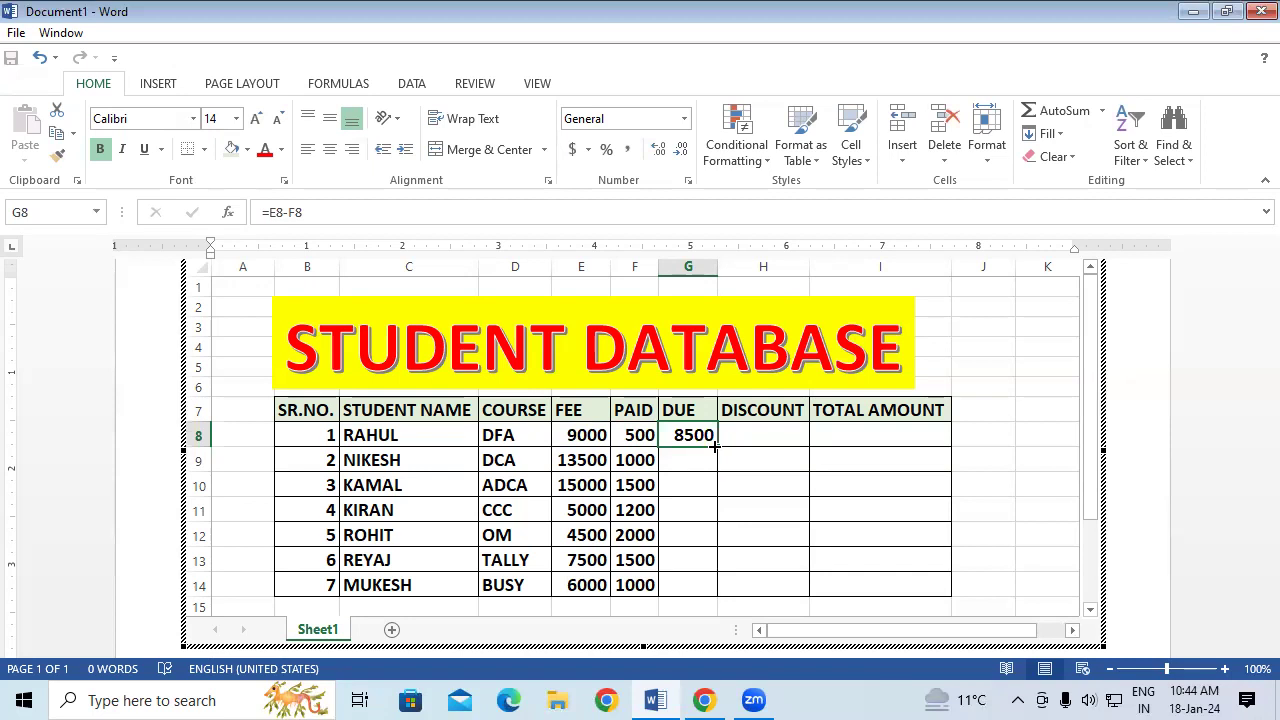
pyautogui.doubleClick(715, 447)
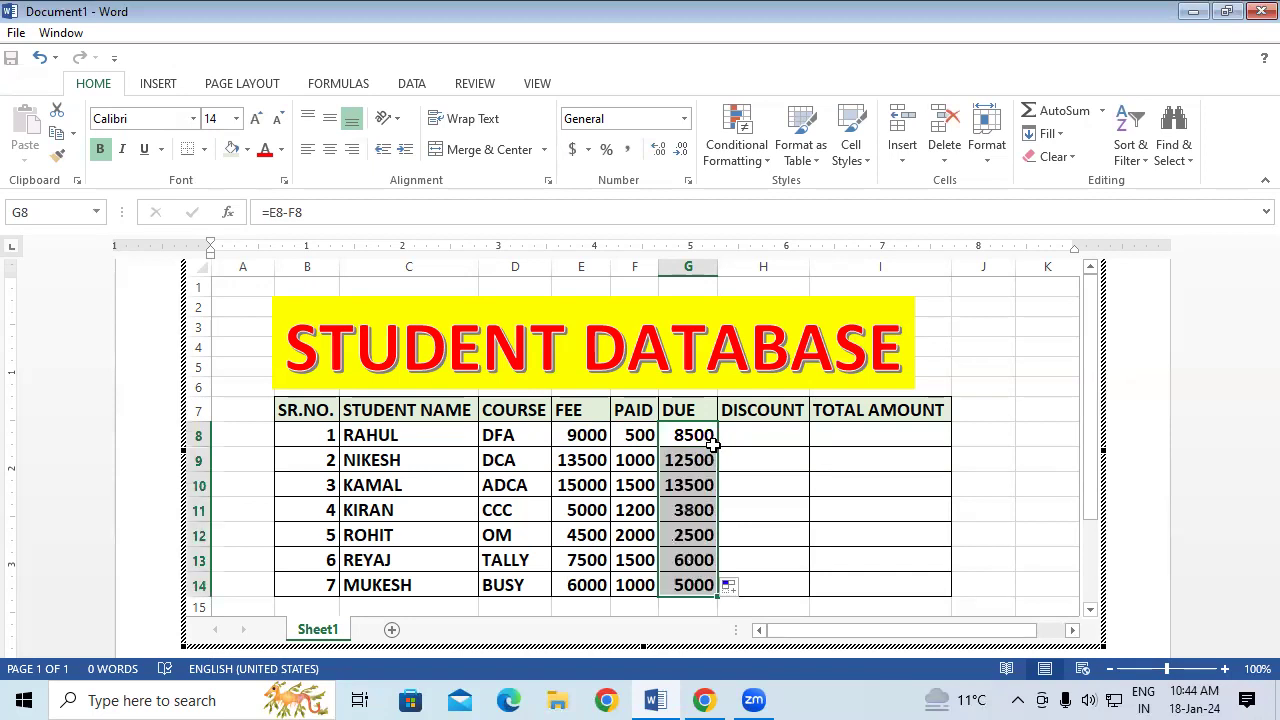
pyautogui.click(840, 492)
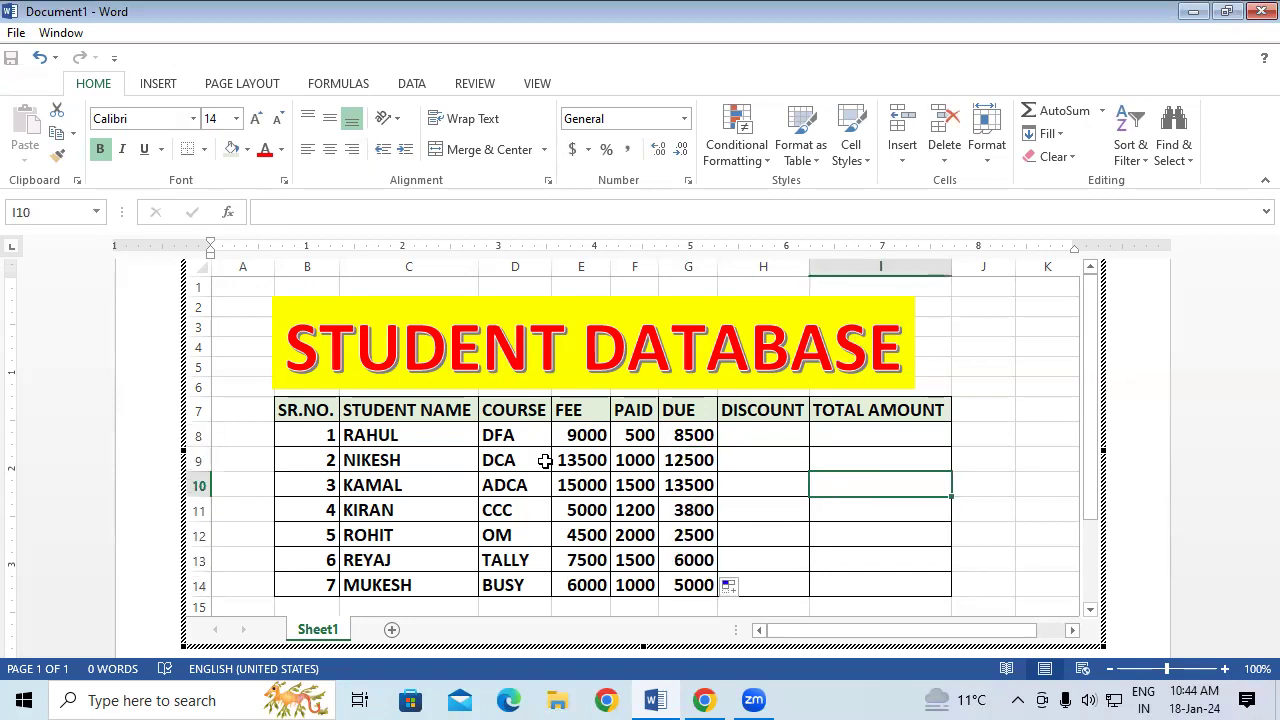
pyautogui.click(568, 459)
pyautogui.click(633, 464)
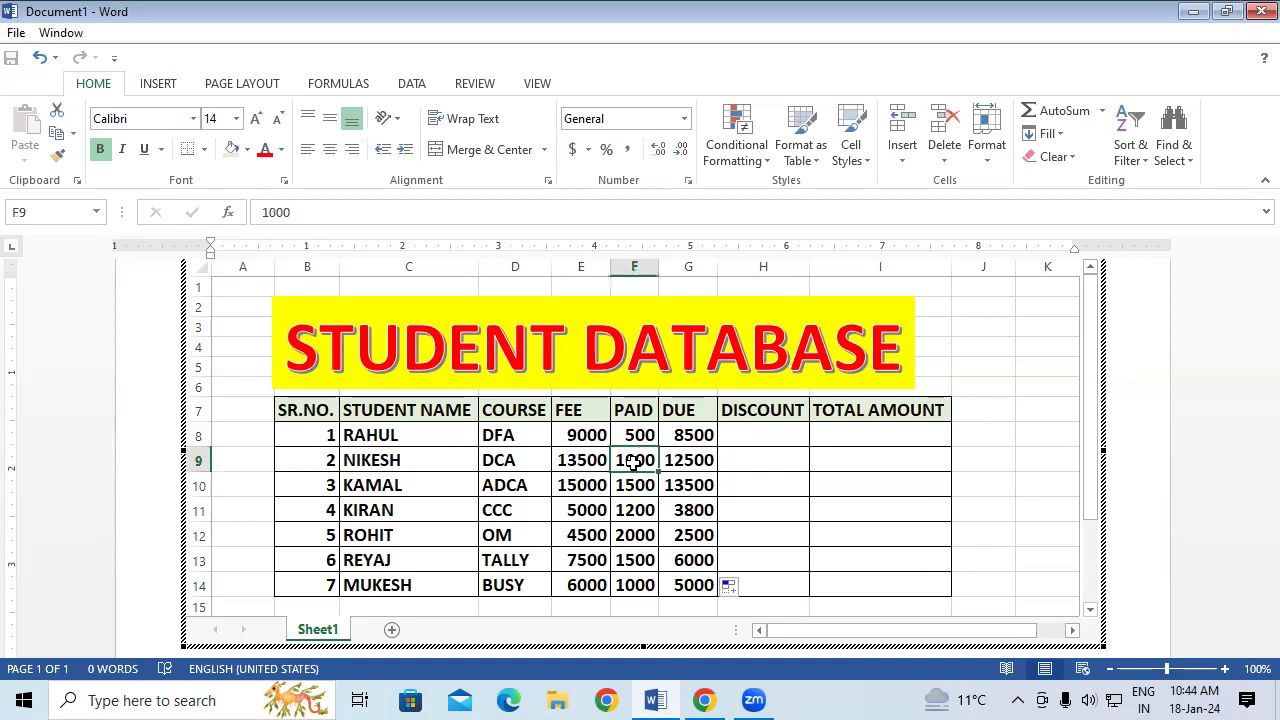
pyautogui.click(697, 453)
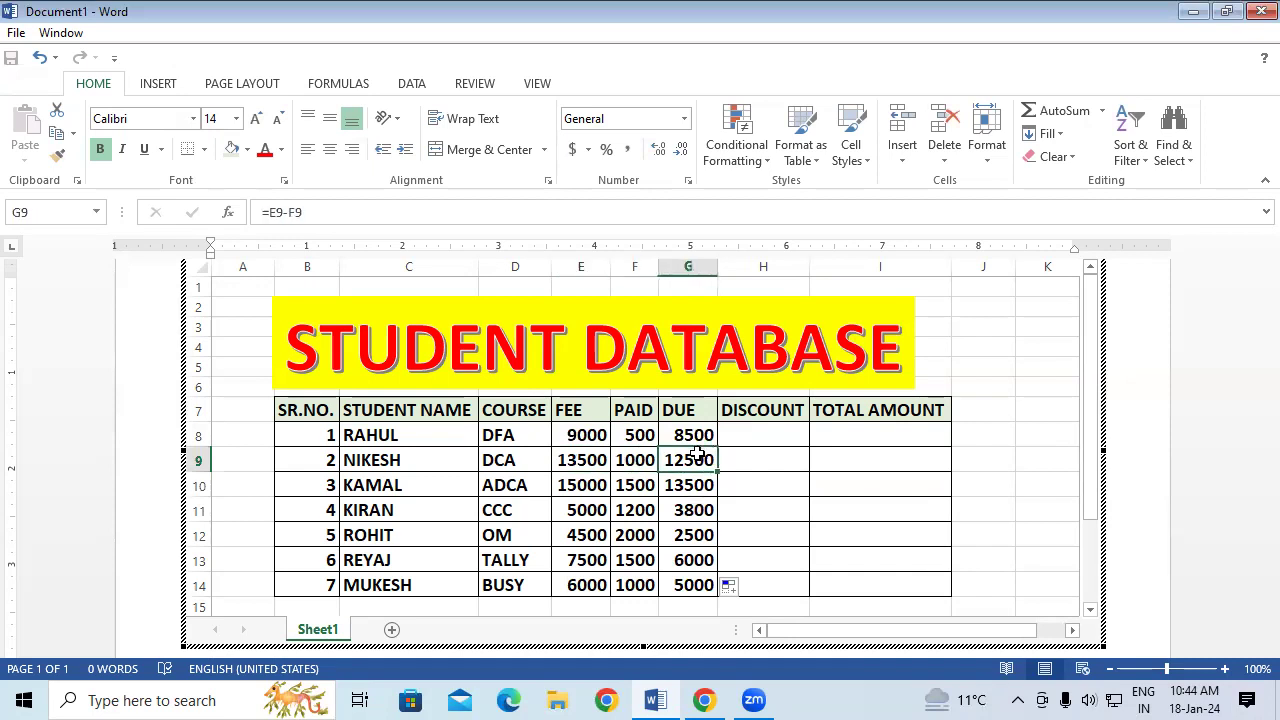
pyautogui.click(588, 488)
pyautogui.click(632, 487)
pyautogui.click(693, 489)
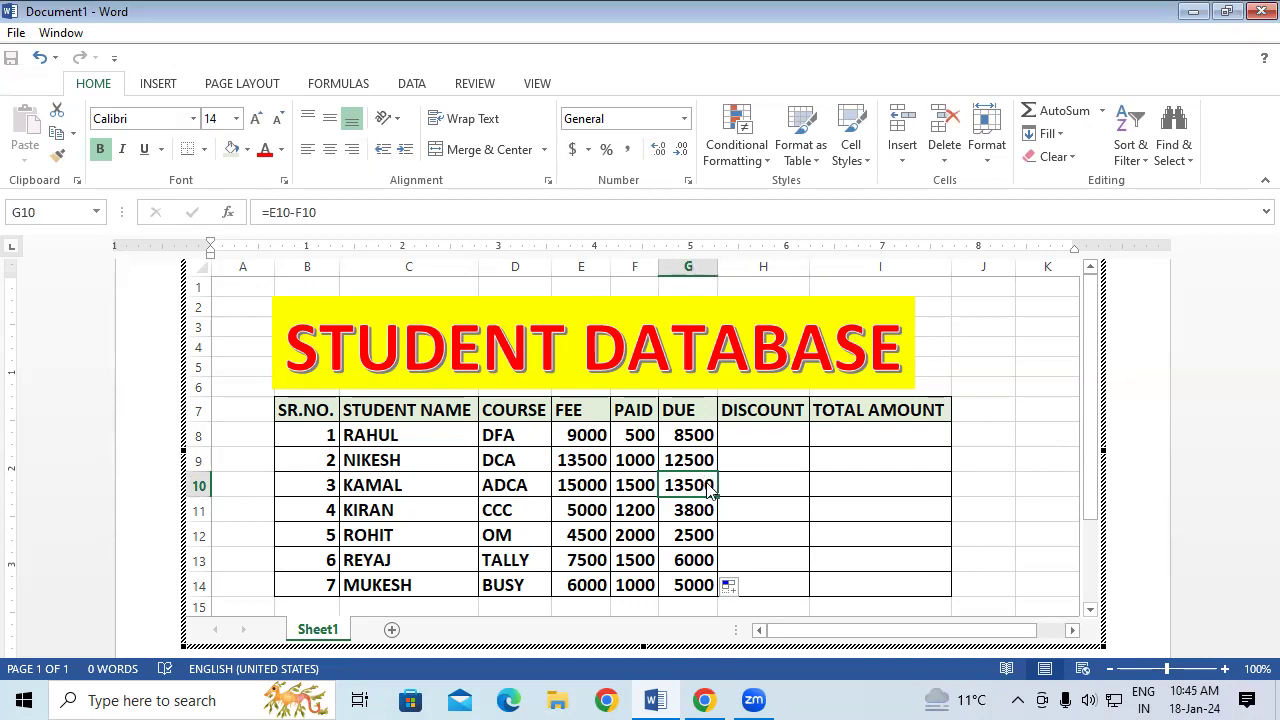
pyautogui.click(781, 506)
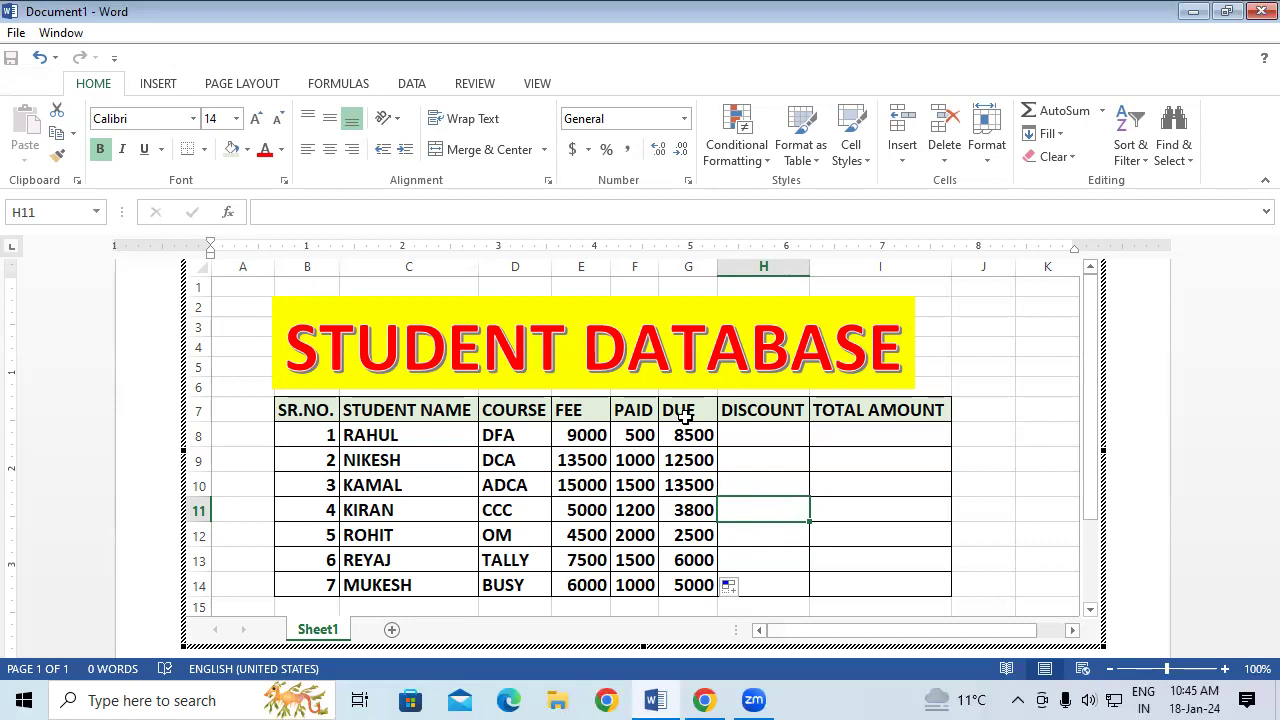
# Step: After checking E8 and F8, drag G8's =E8-F8 formula down through G14
pyautogui.click(567, 430)
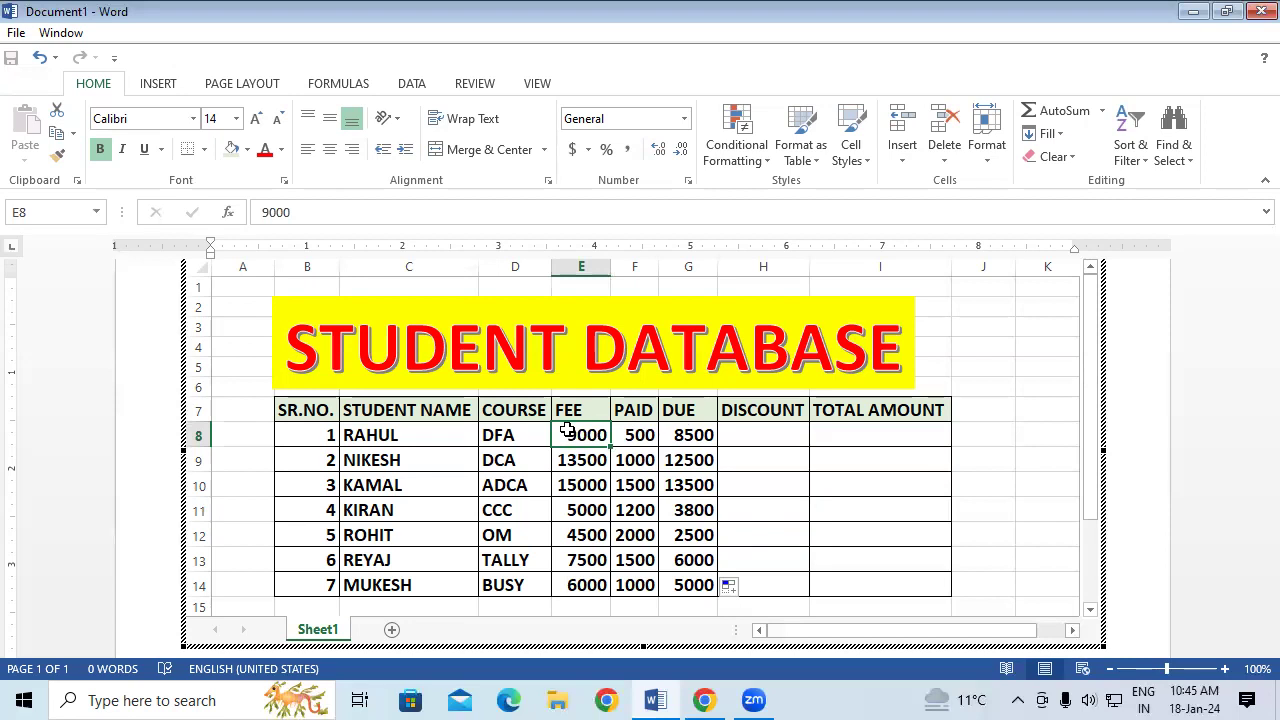
pyautogui.click(640, 440)
pyautogui.click(601, 438)
pyautogui.click(790, 426)
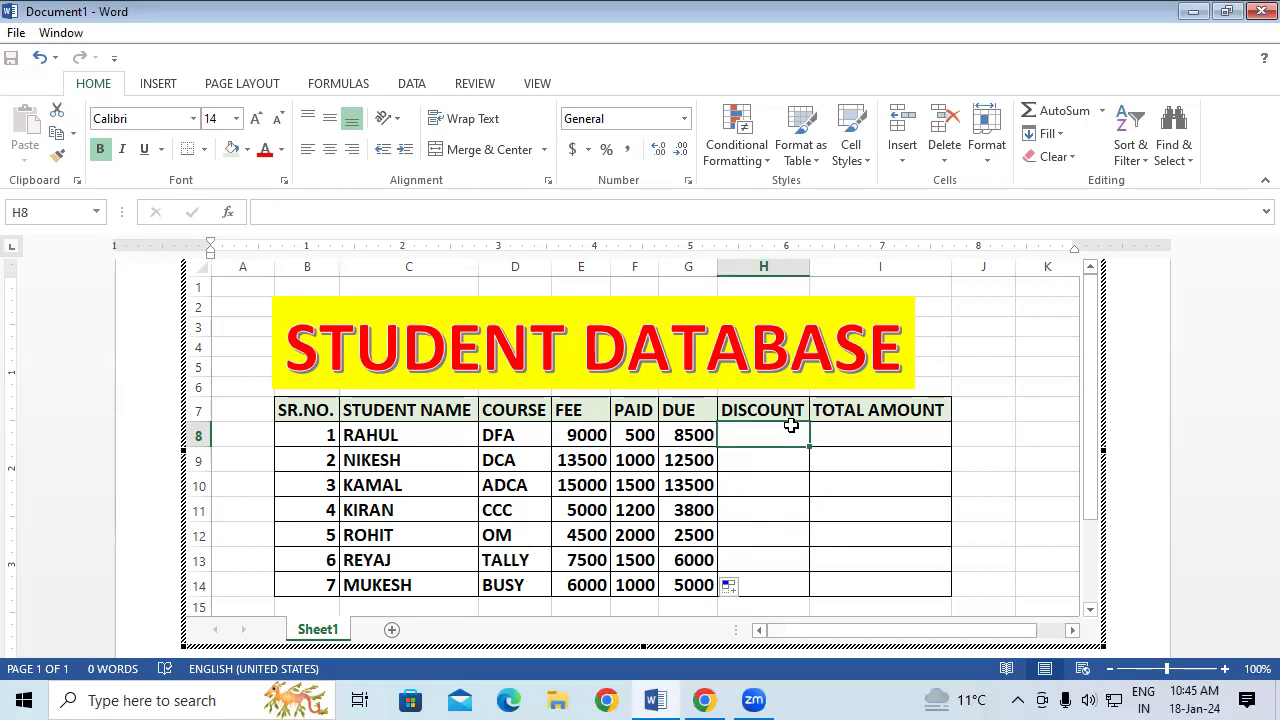
pyautogui.moveTo(430, 434); pyautogui.dragTo(435, 580)
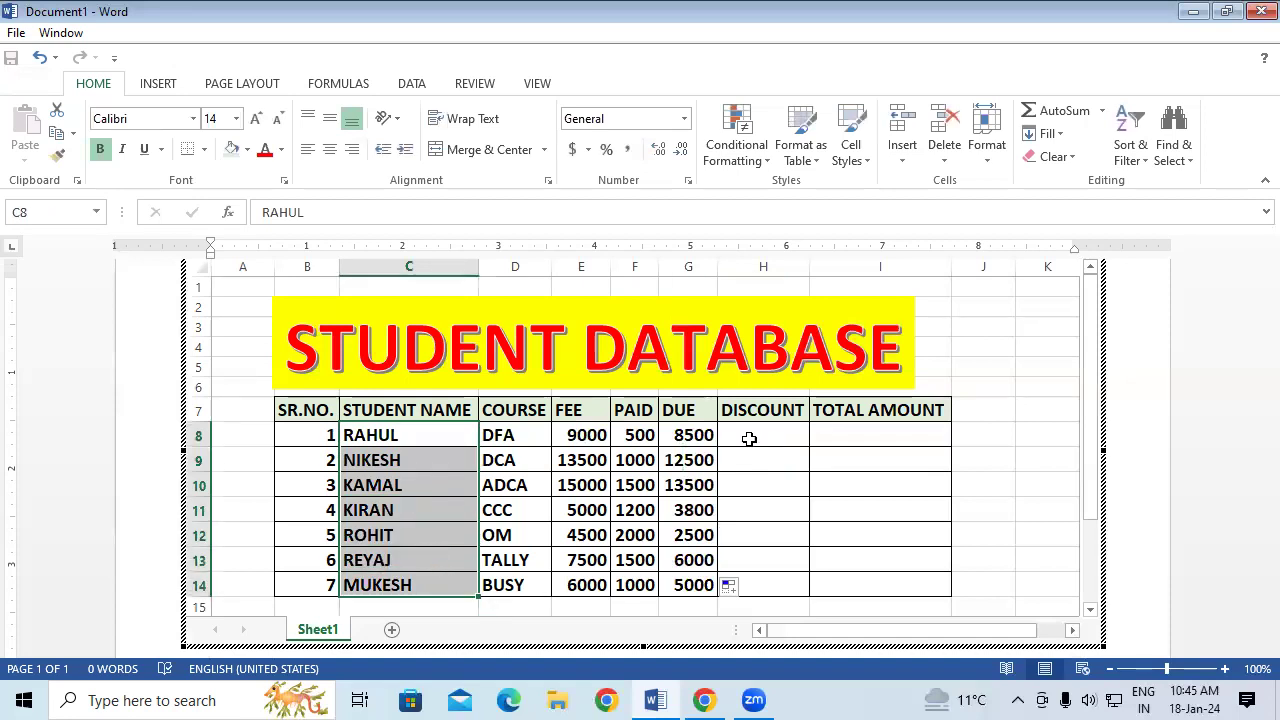
pyautogui.click(705, 435)
pyautogui.moveTo(707, 461); pyautogui.dragTo(708, 590)
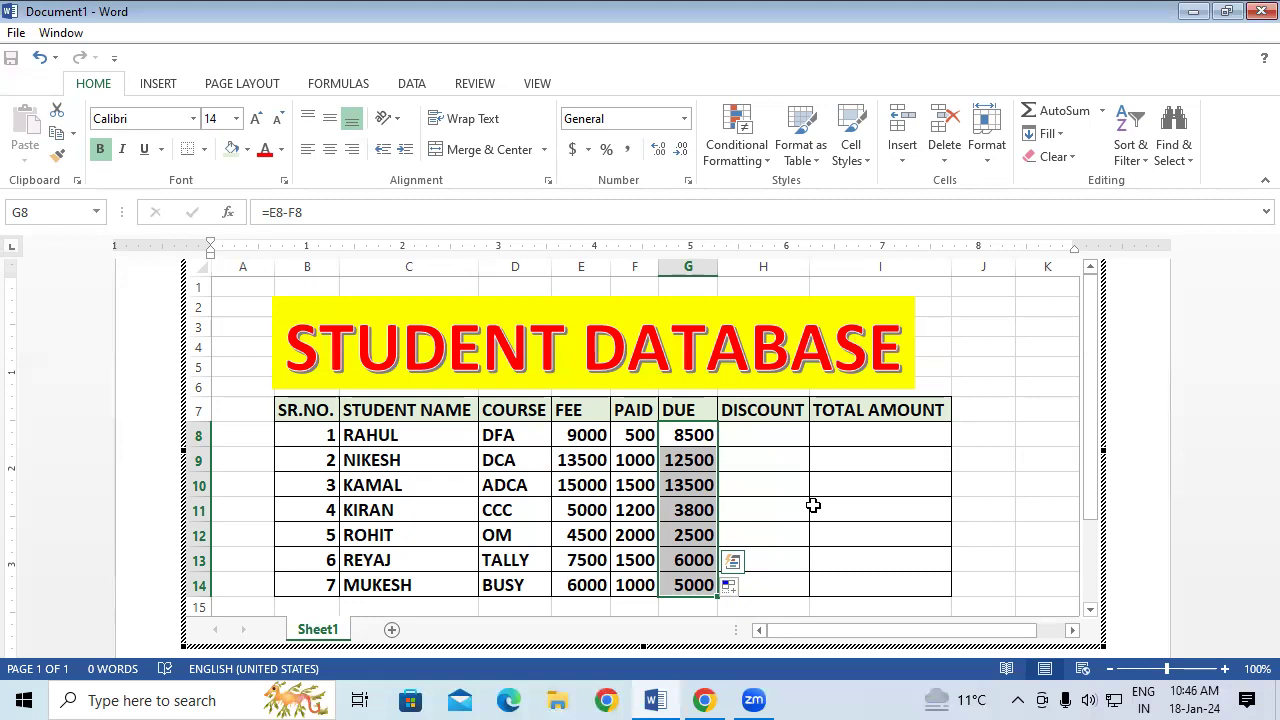
pyautogui.click(769, 439)
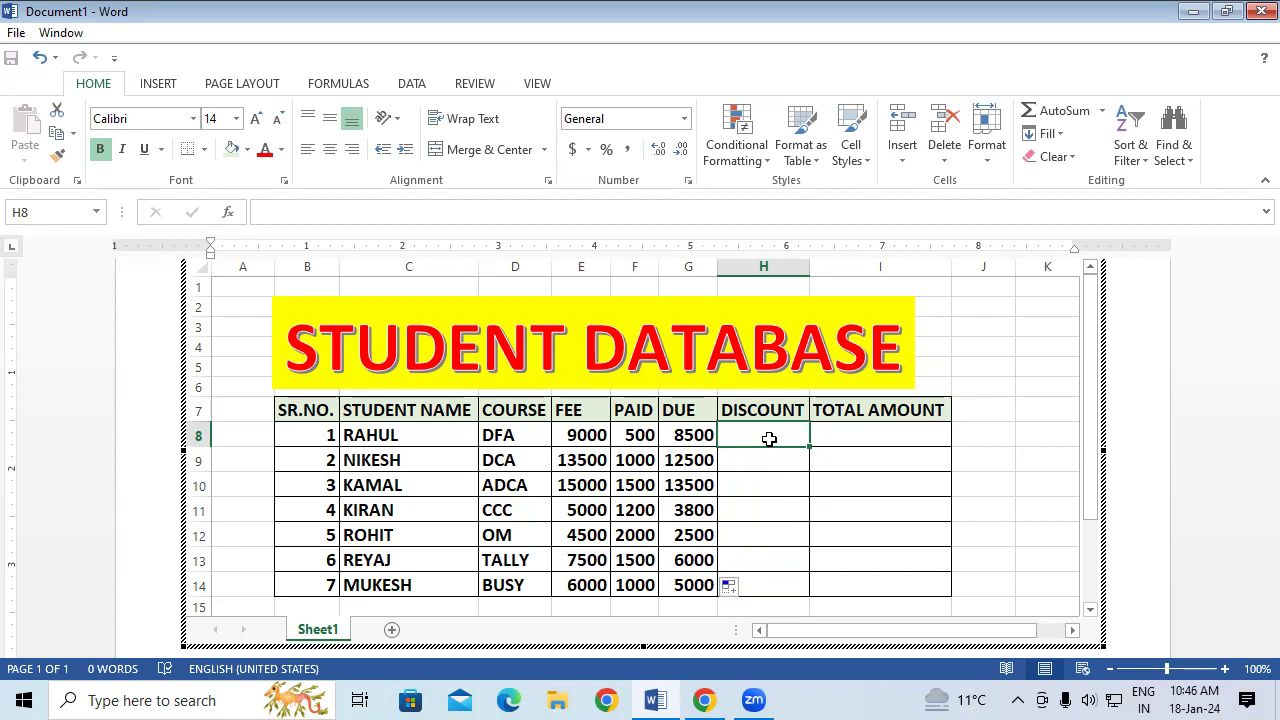
# Step: Enter =G8*10/100 in H8 and fill the DISCOUNT formula down to H14
pyautogui.write('=')
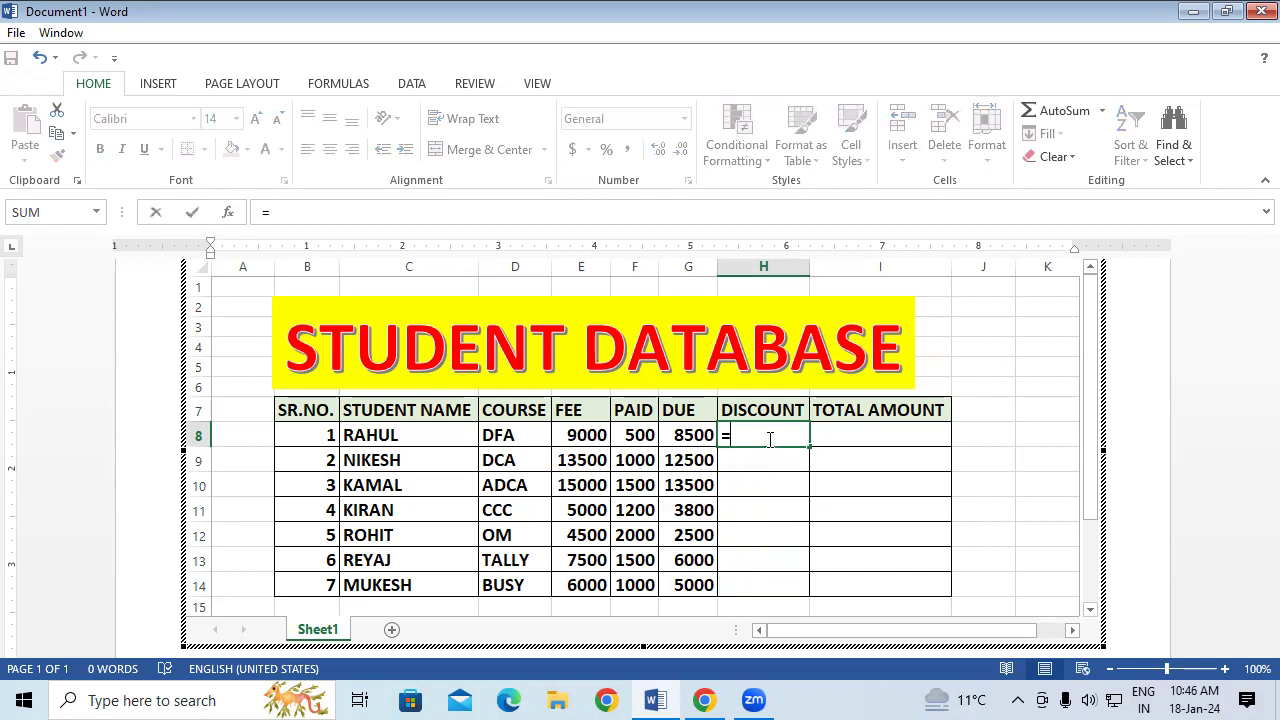
pyautogui.click(680, 432)
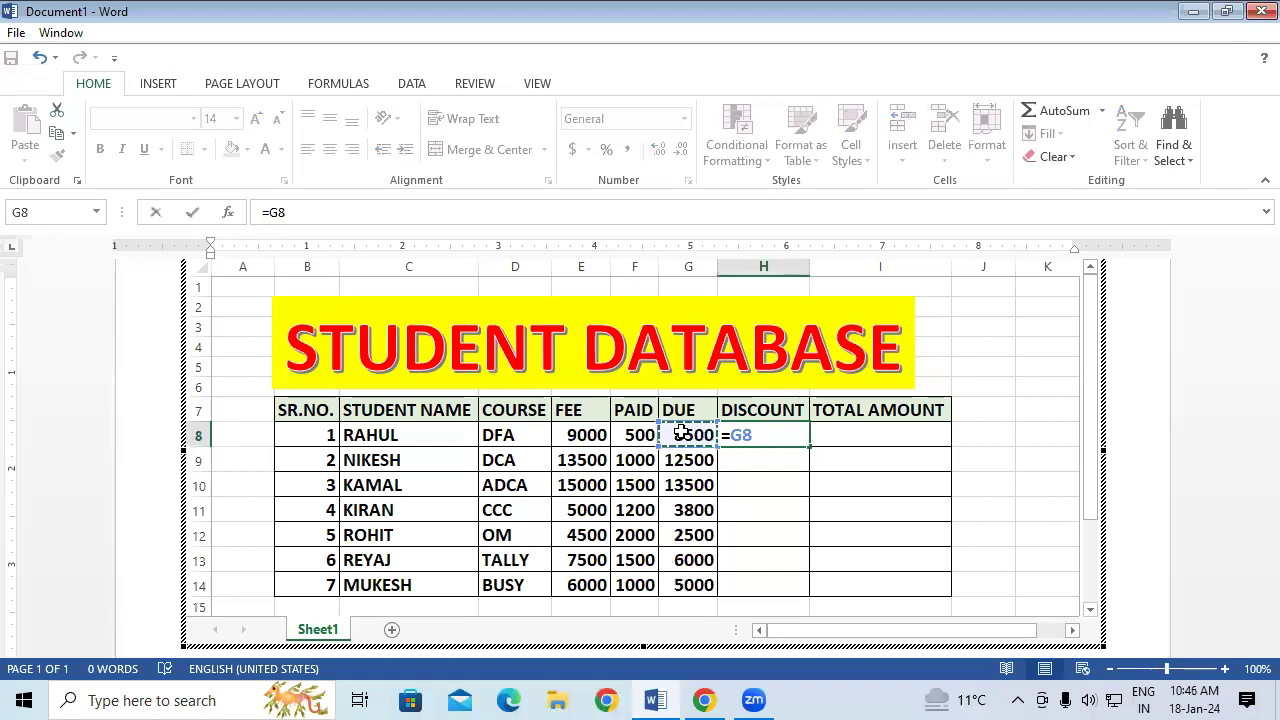
pyautogui.write('*')
pyautogui.write('10')
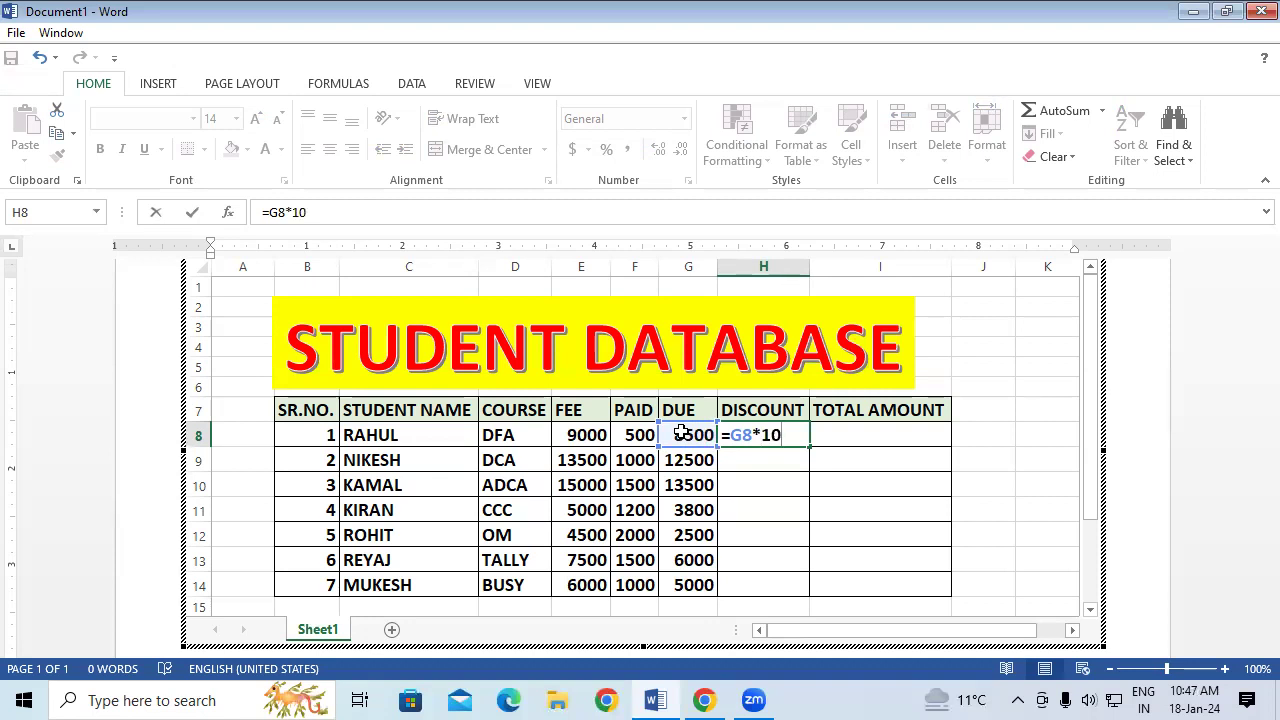
pyautogui.write('/100')
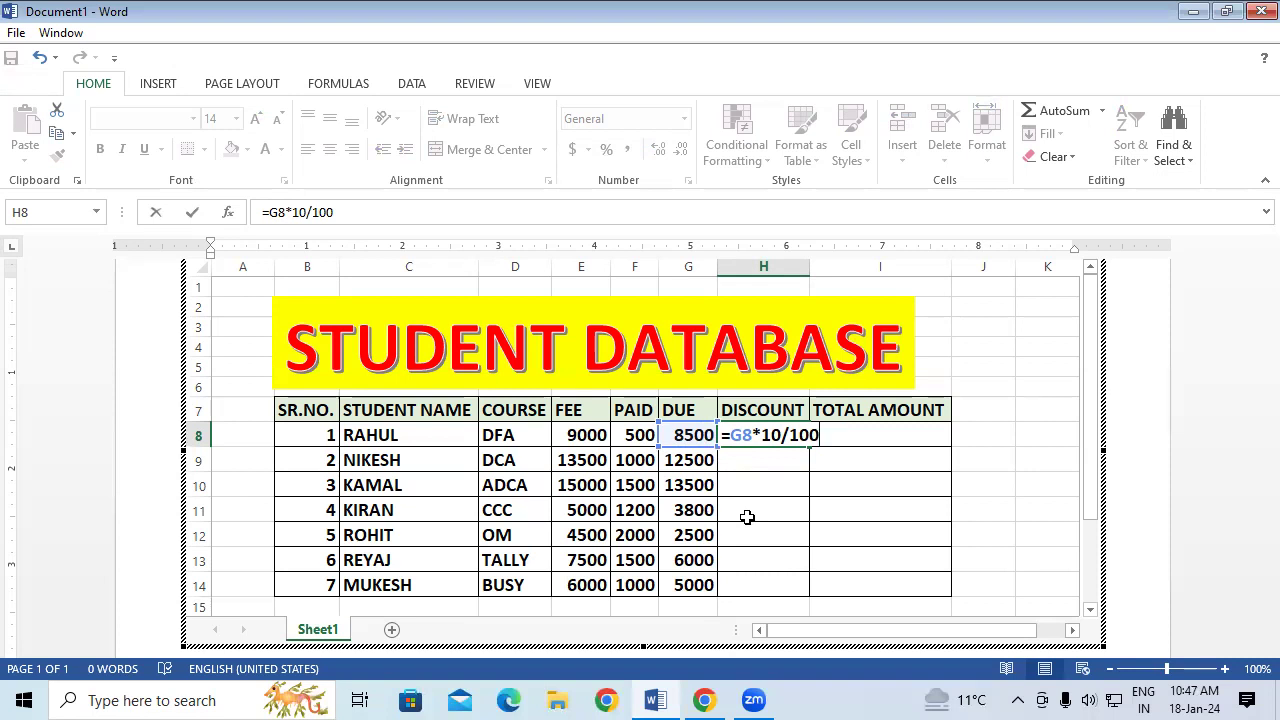
pyautogui.press('Return')
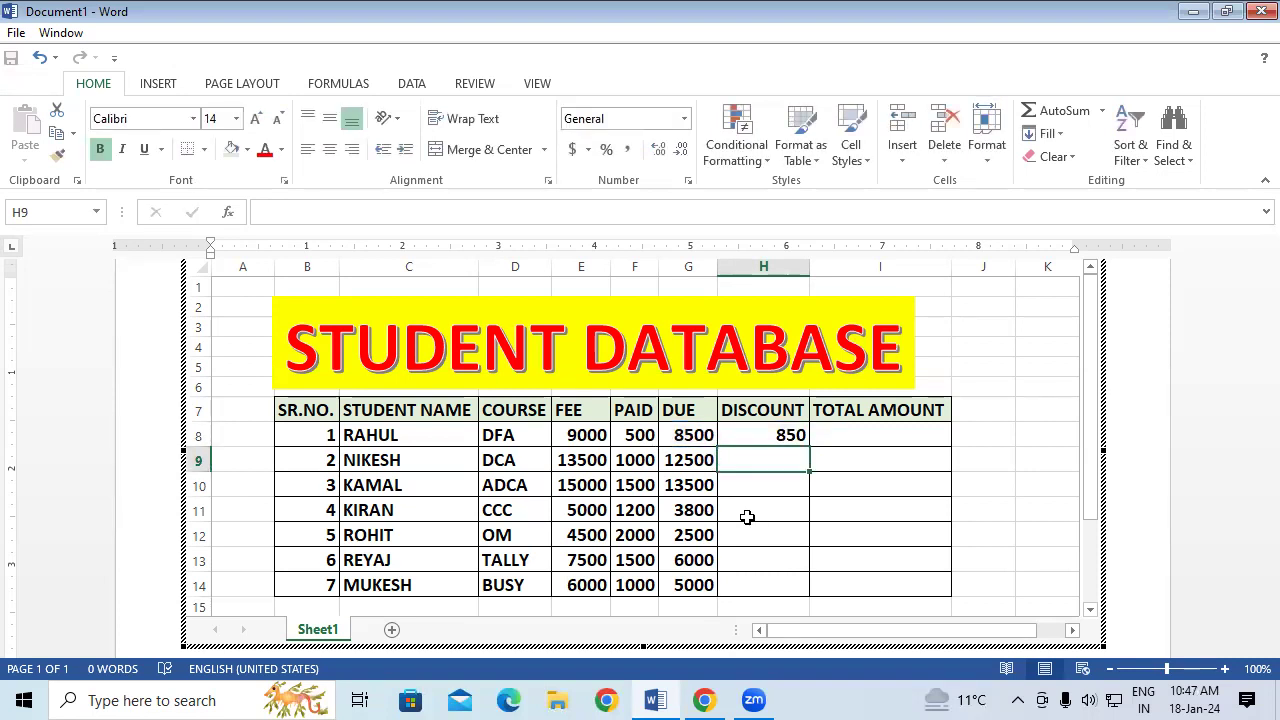
pyautogui.click(788, 436)
pyautogui.doubleClick(809, 447)
pyautogui.click(863, 480)
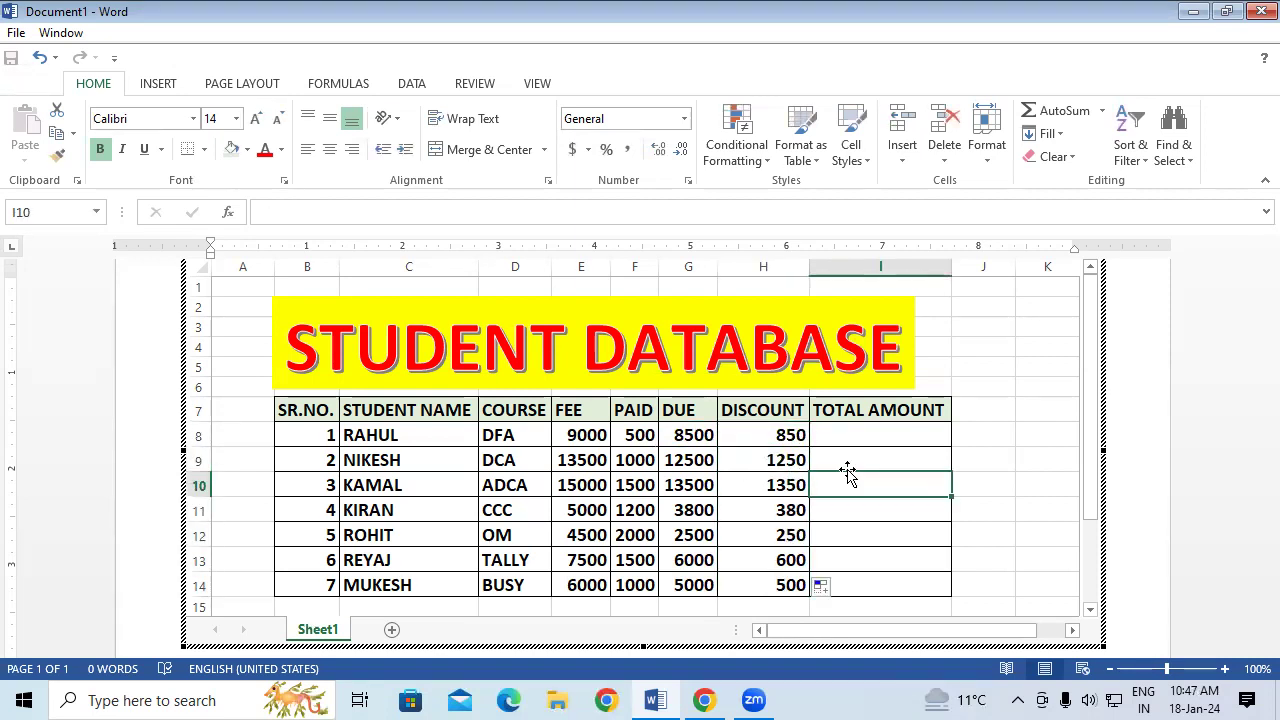
# Step: Verify the DUE and DISCOUNT formulas in rows 11 through 14
pyautogui.click(700, 508)
pyautogui.click(789, 509)
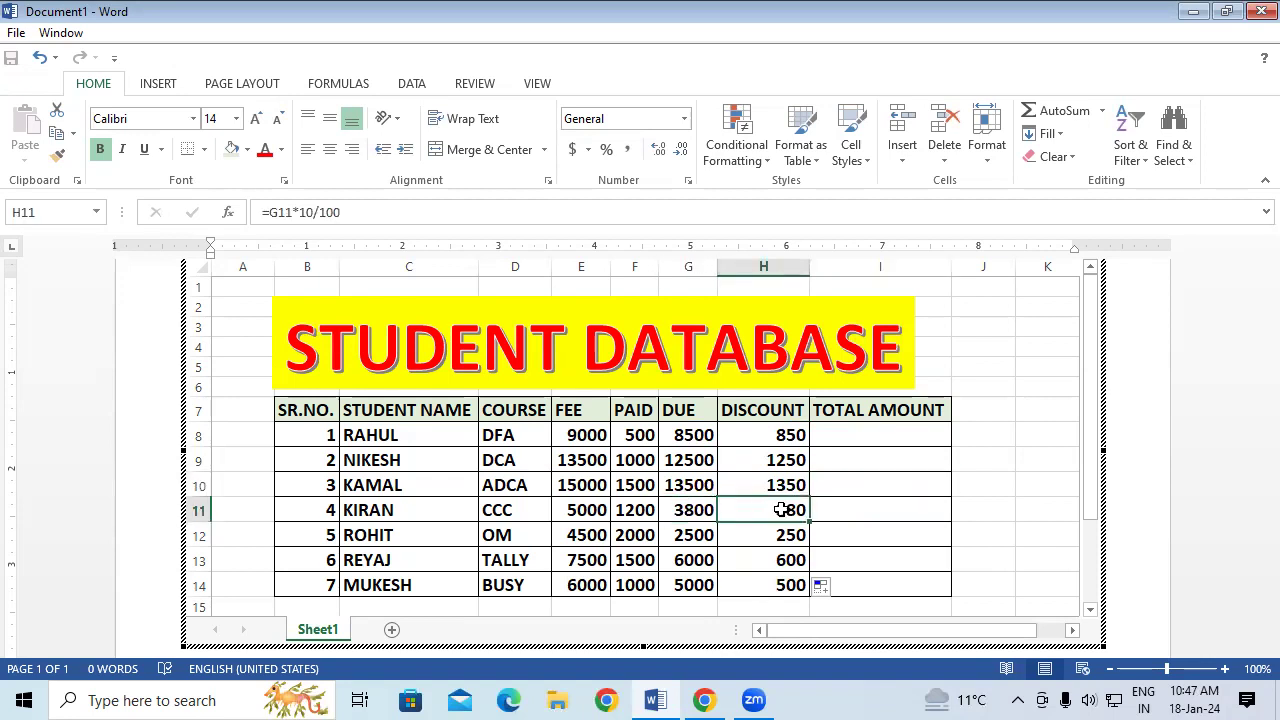
pyautogui.click(705, 537)
pyautogui.click(782, 534)
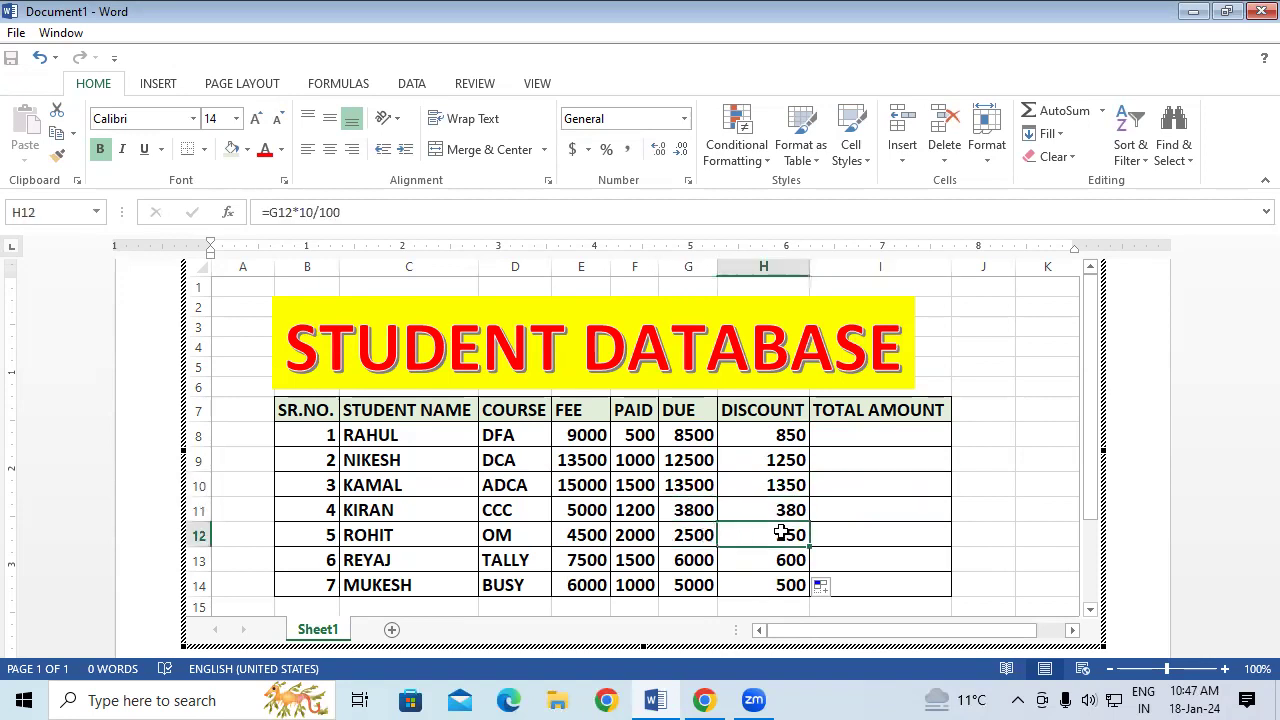
pyautogui.click(687, 566)
pyautogui.click(774, 565)
pyautogui.click(712, 586)
pyautogui.click(767, 580)
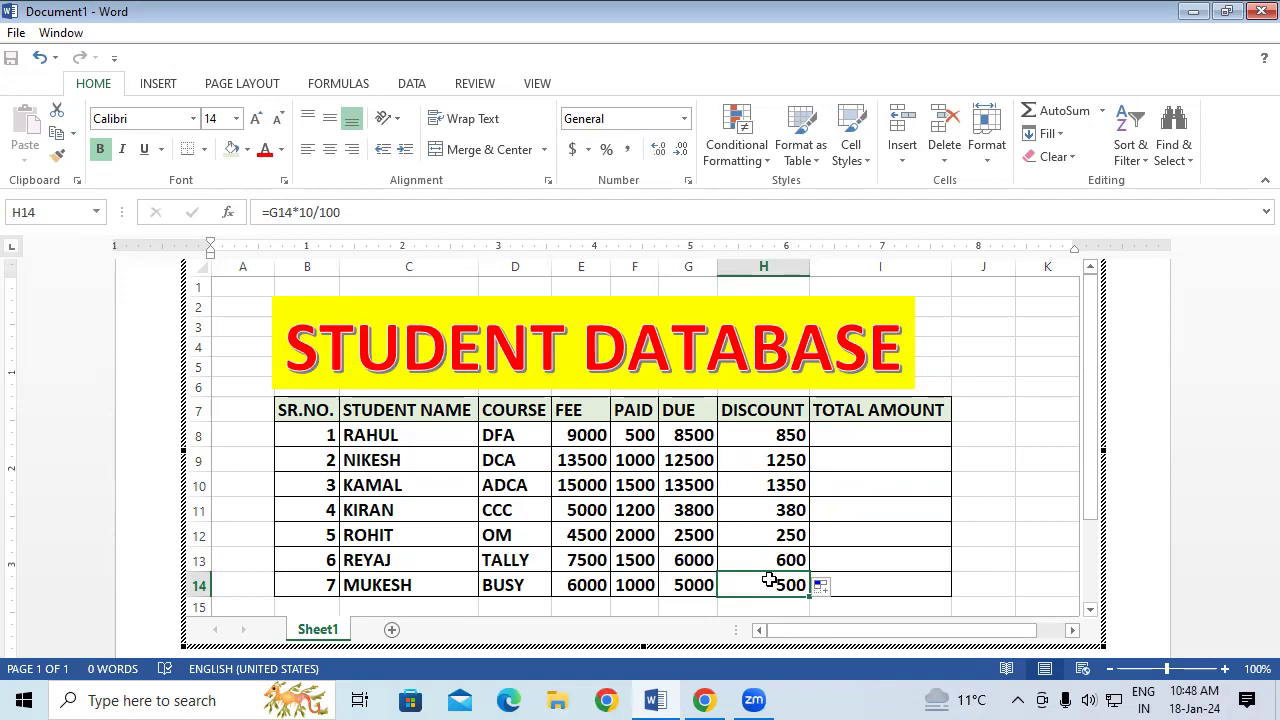
pyautogui.click(883, 437)
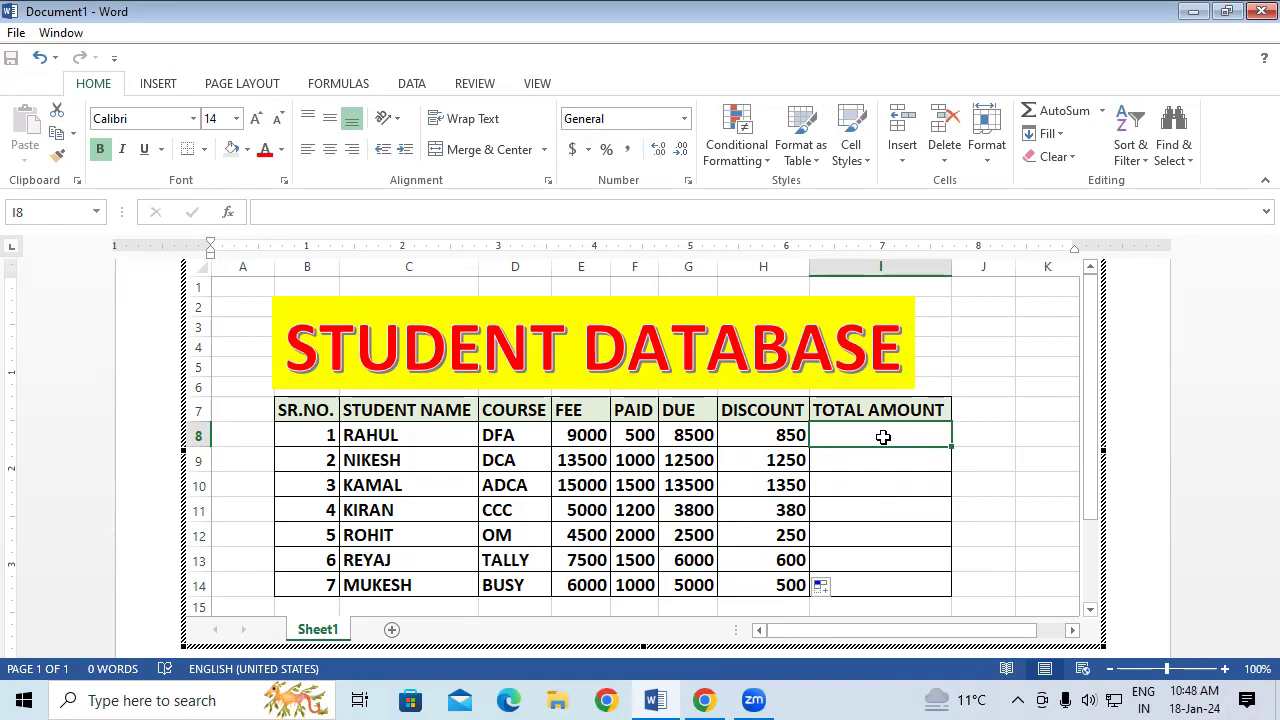
# Step: Enter =G8-H8 in I8 and fill TOTAL AMOUNT down to I14, giving 7650 through 4500
pyautogui.write('=')
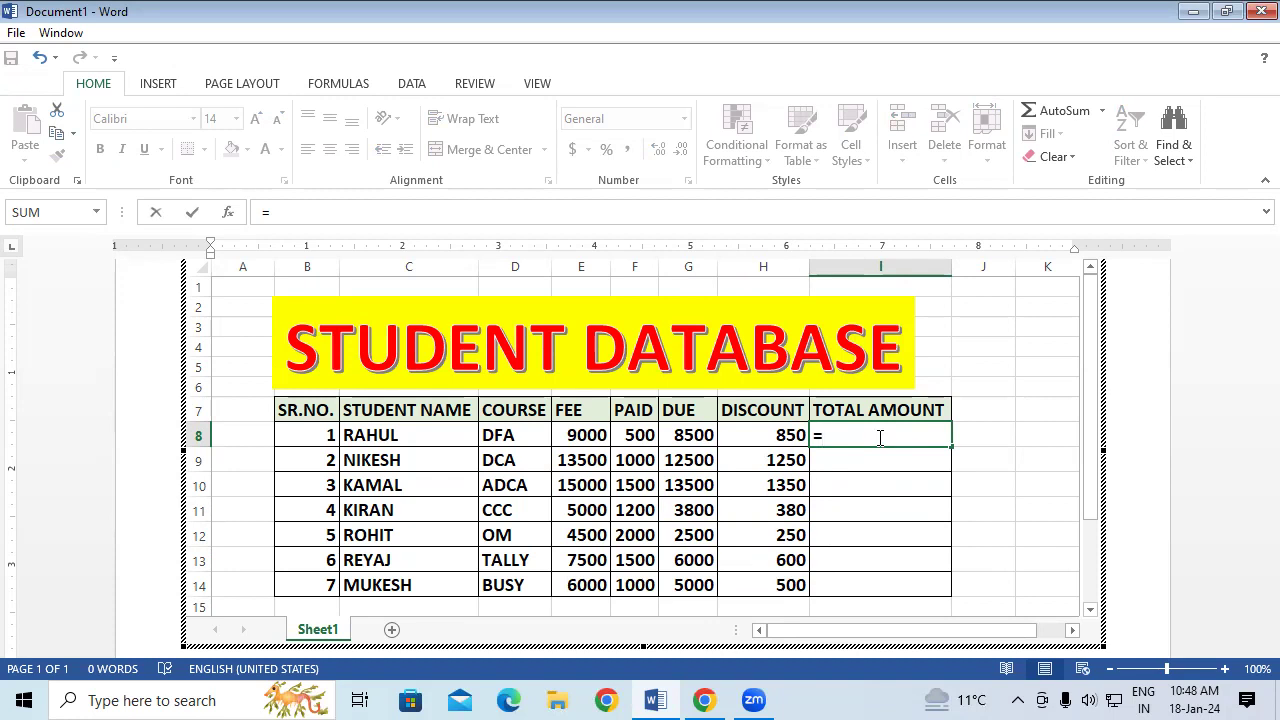
pyautogui.click(688, 434)
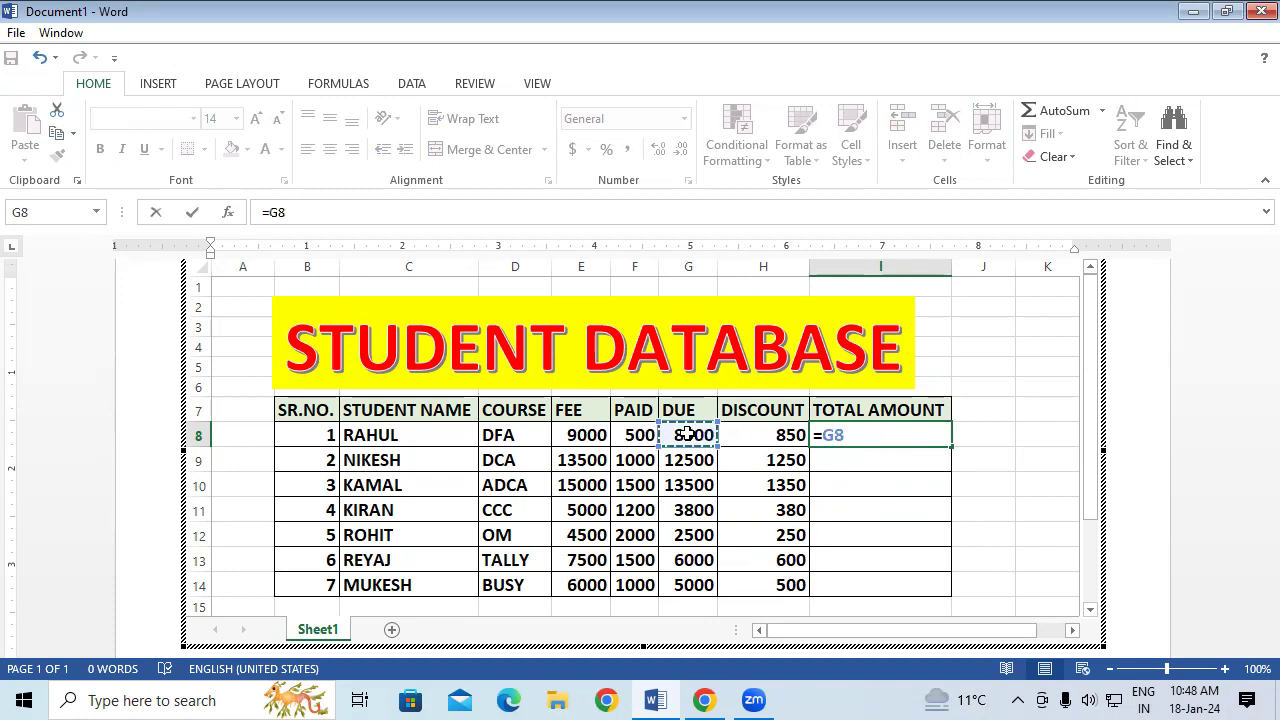
pyautogui.write('-')
pyautogui.click(777, 430)
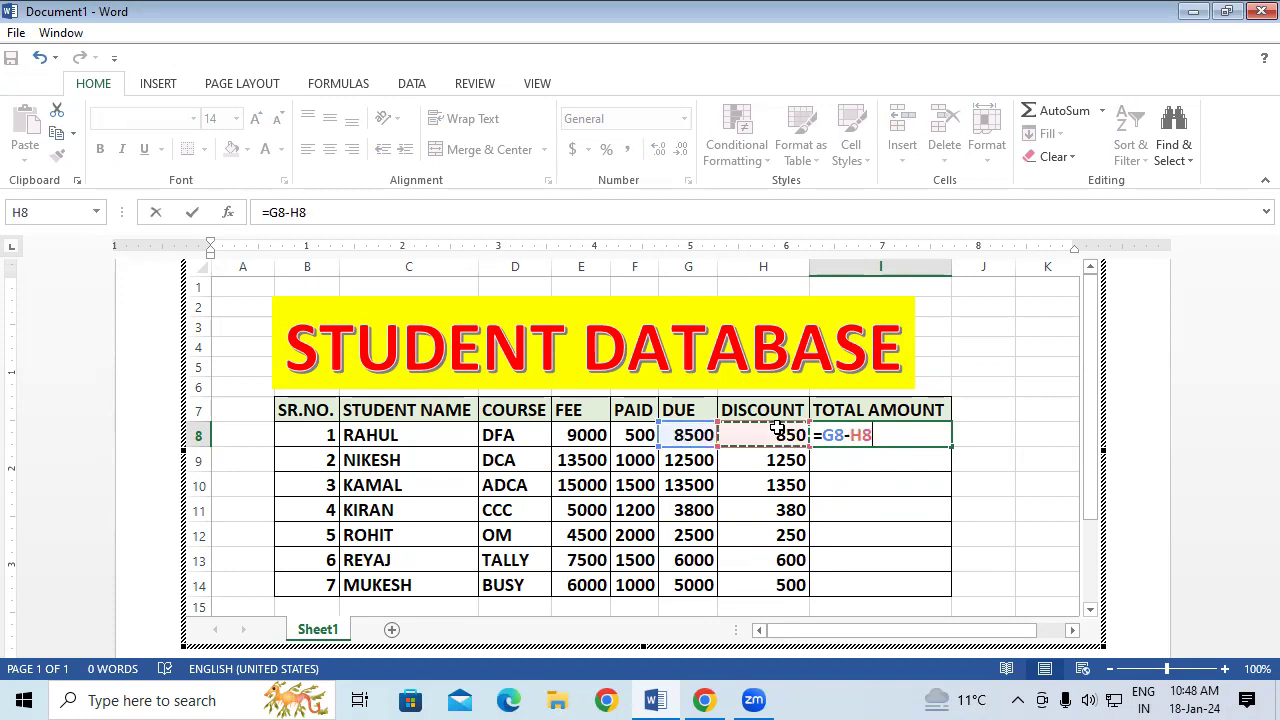
pyautogui.press('Return')
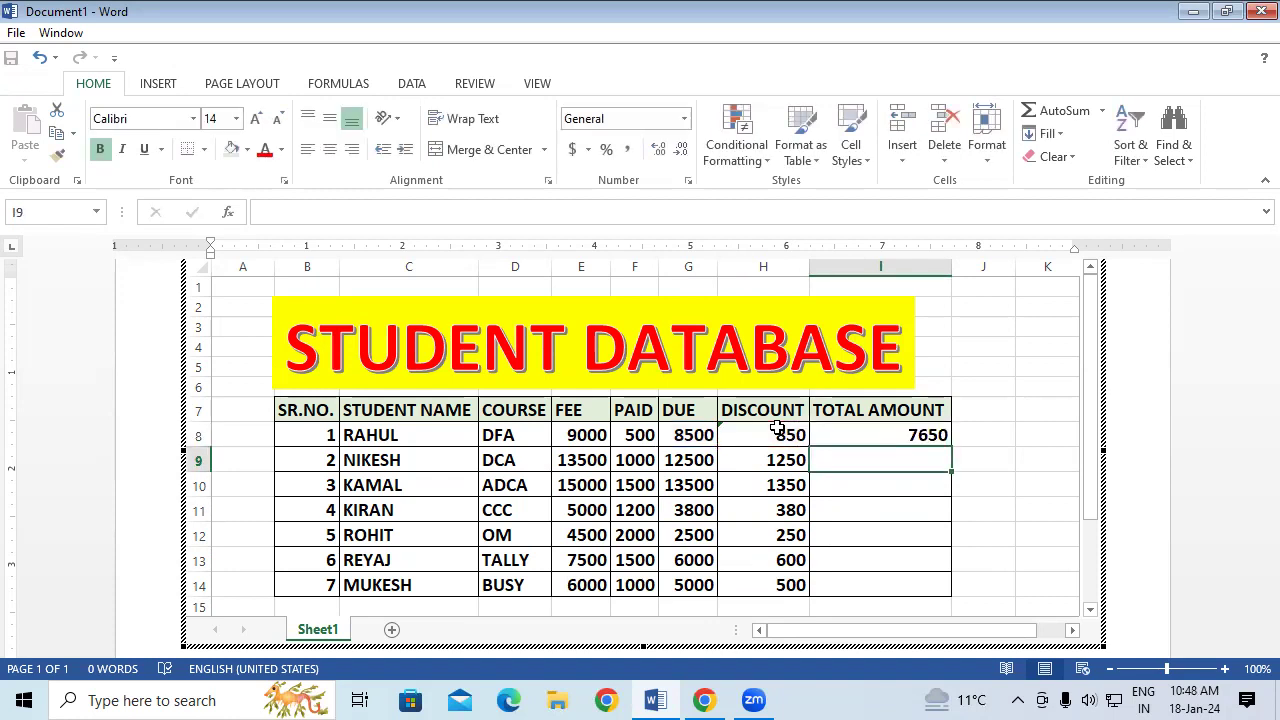
pyautogui.click(938, 438)
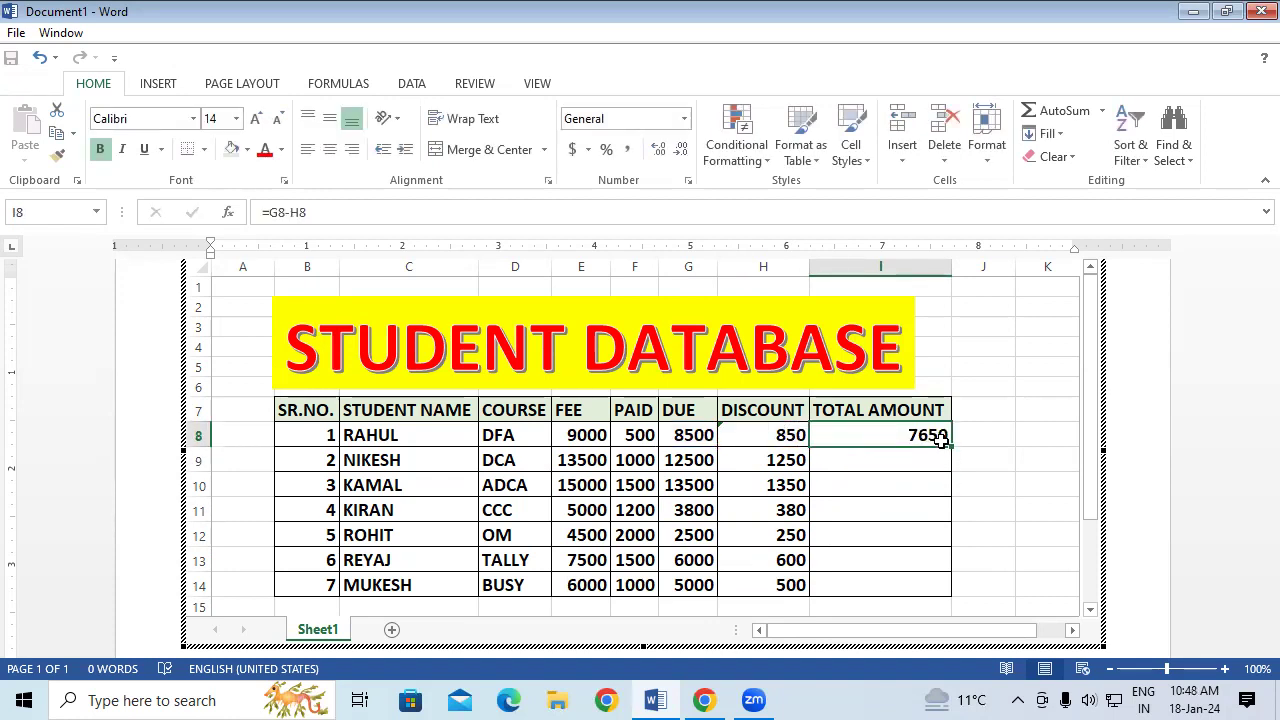
pyautogui.doubleClick(948, 445)
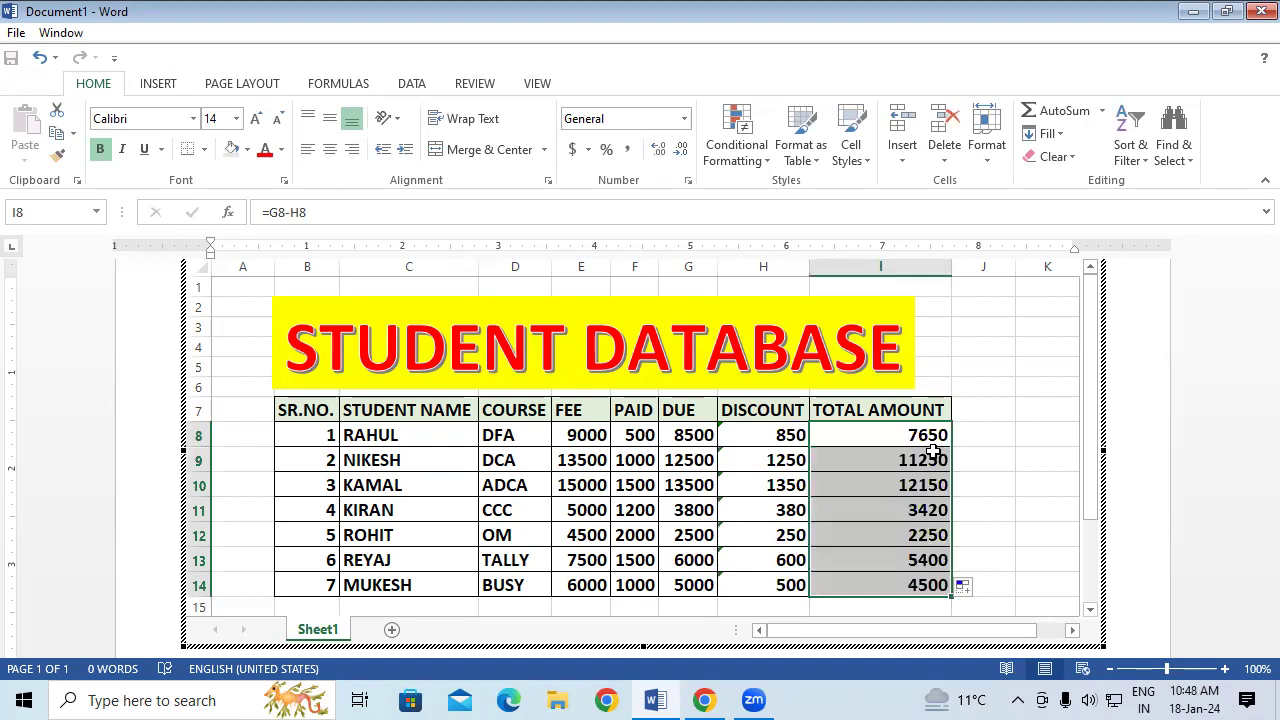
pyautogui.click(787, 488)
pyautogui.click(568, 538)
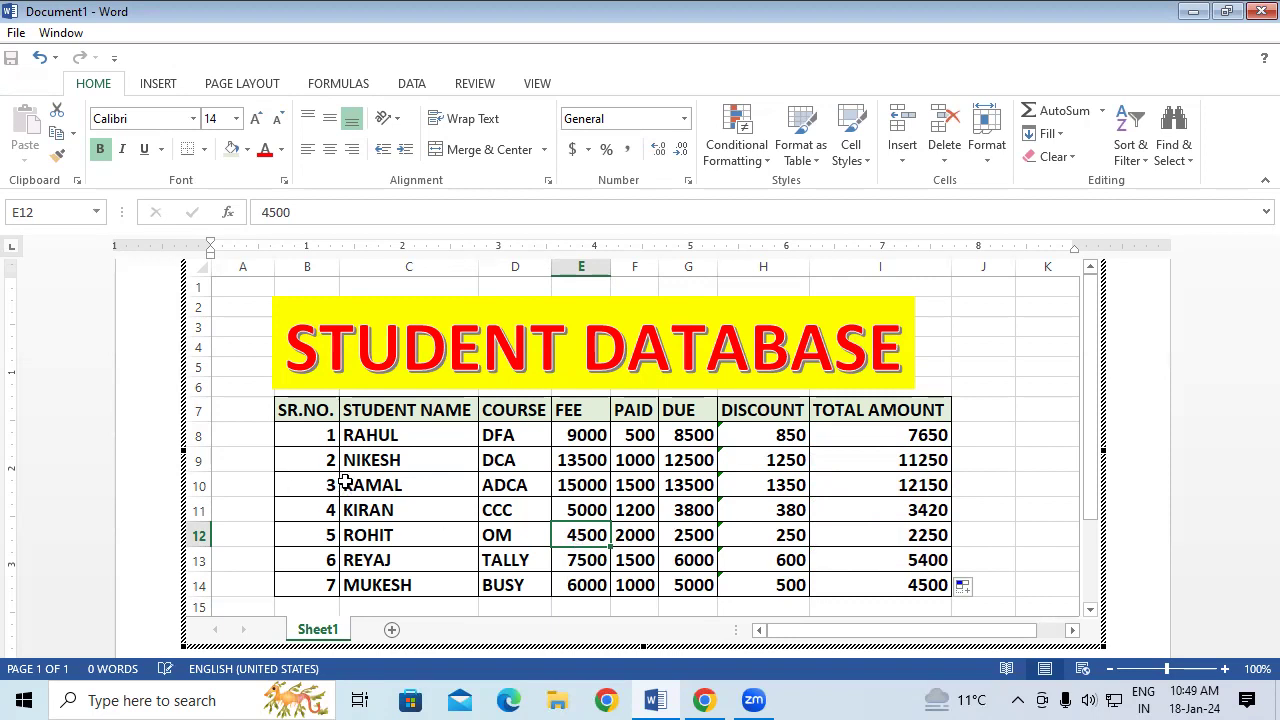
# Step: Review H10's discount formula, confirm it unchanged, and exit the embedded sheet to the page
pyautogui.click(512, 486)
pyautogui.doubleClick(766, 485)
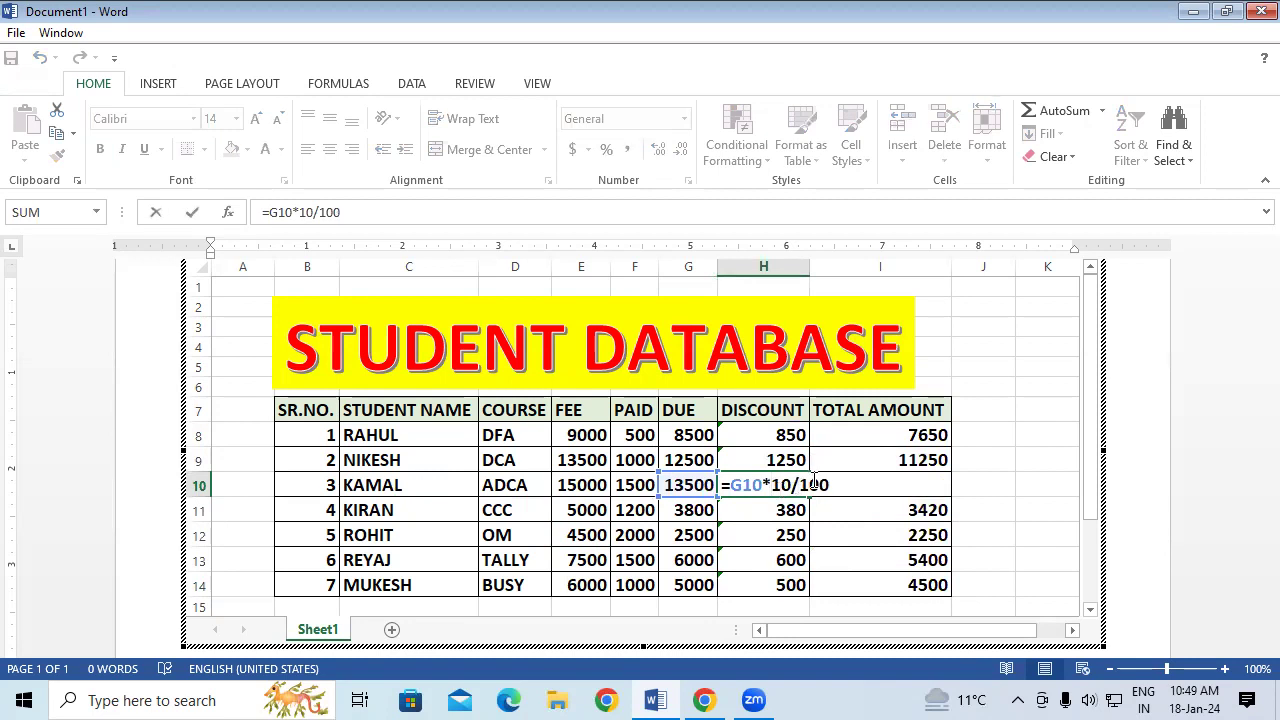
pyautogui.click(828, 487)
pyautogui.press('Return')
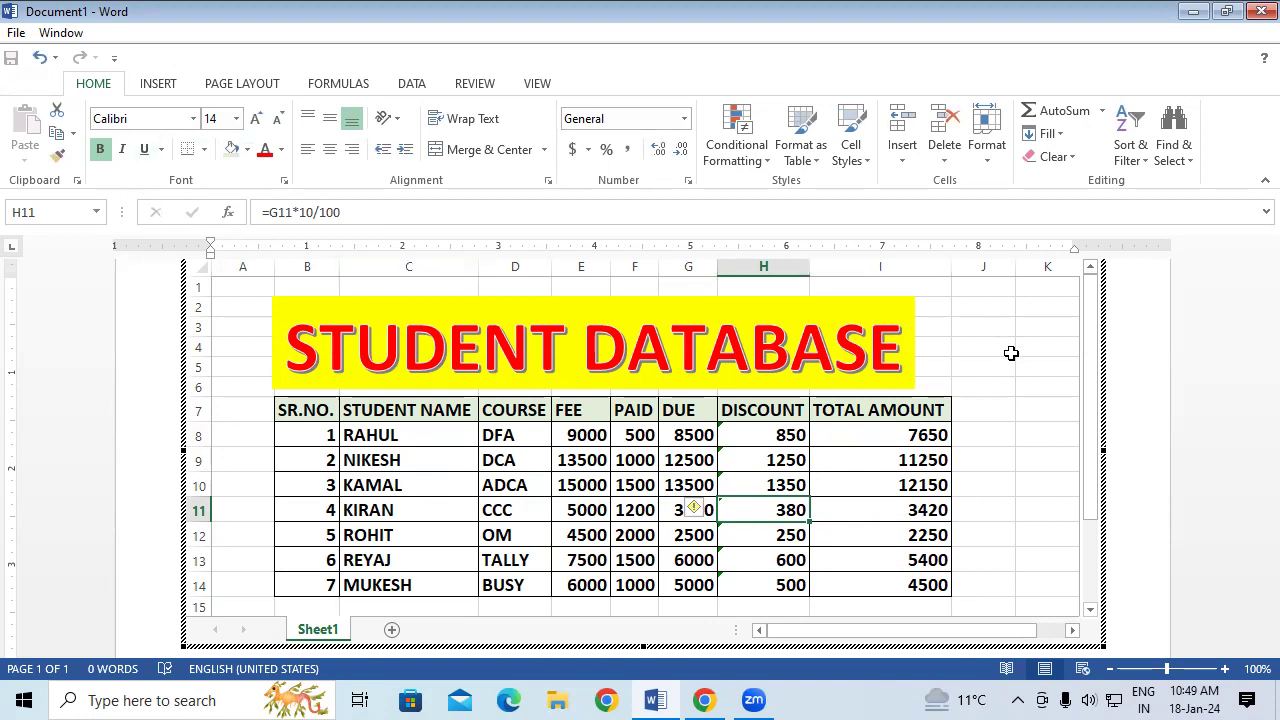
pyautogui.click(1154, 394)
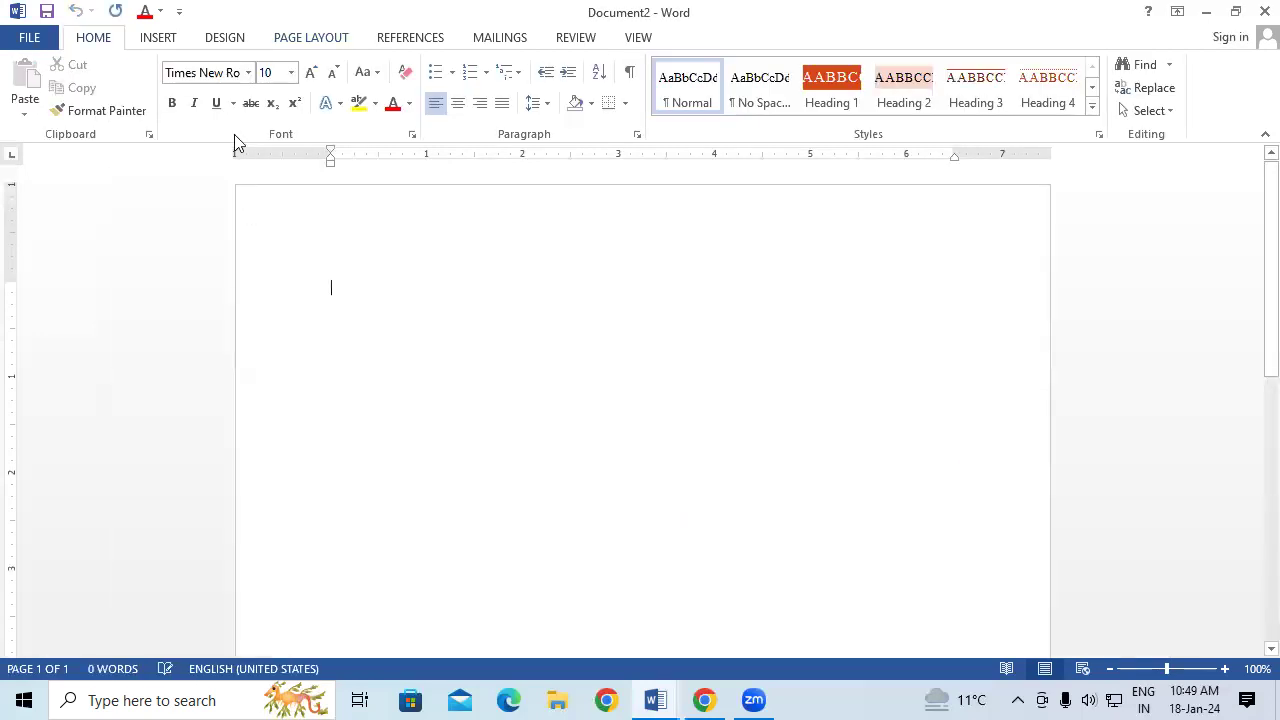
# Step: Insert the Calendar 2 Quick Table showing MAY and select all of it
pyautogui.click(162, 38)
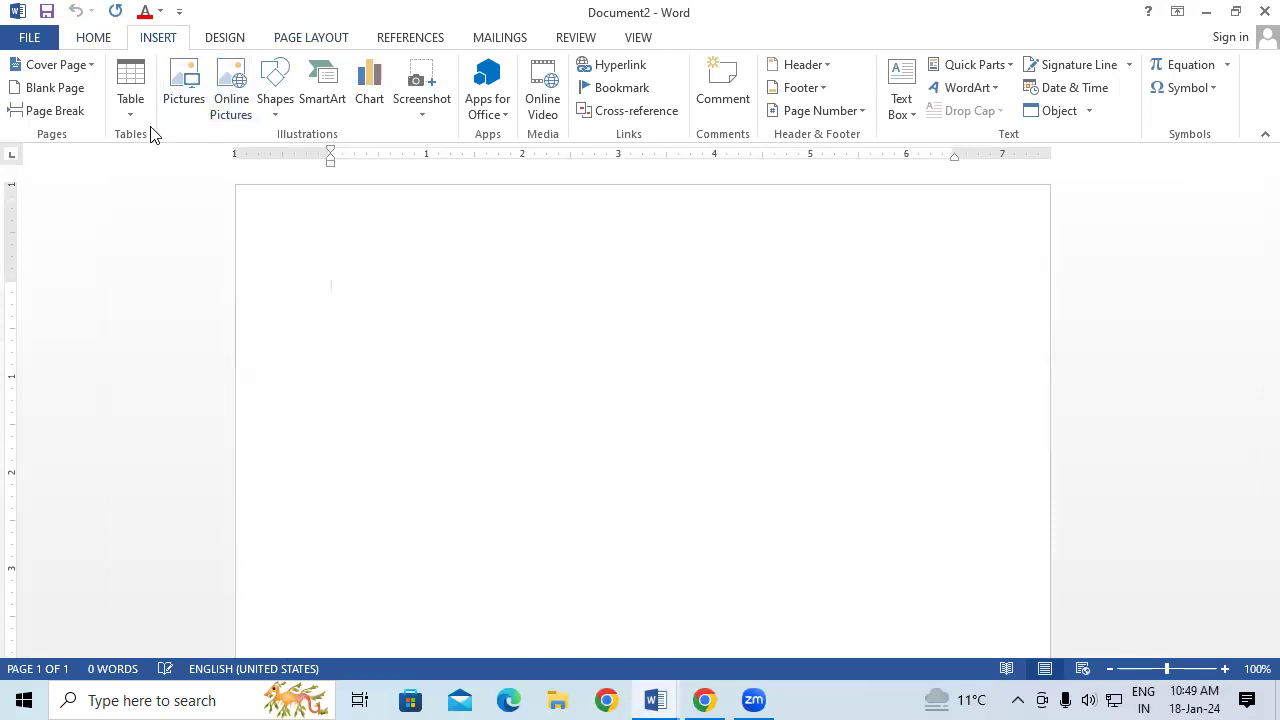
pyautogui.click(130, 100)
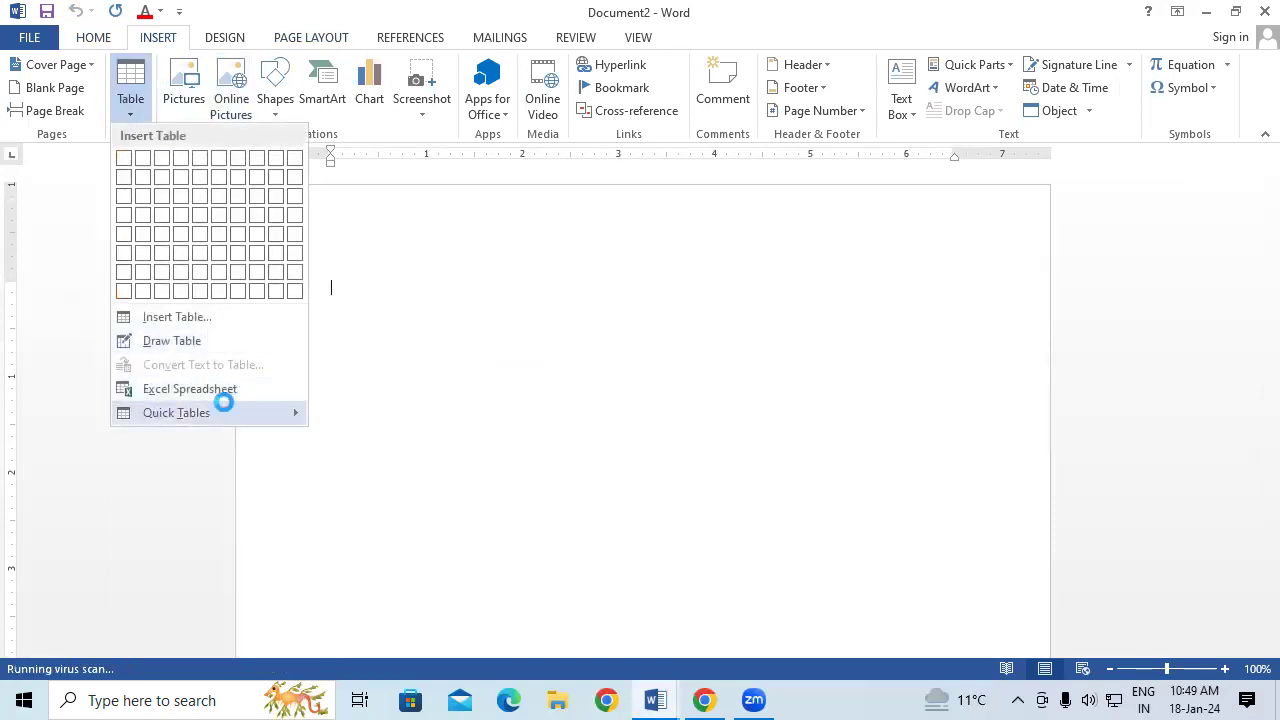
pyautogui.moveTo(224, 402)
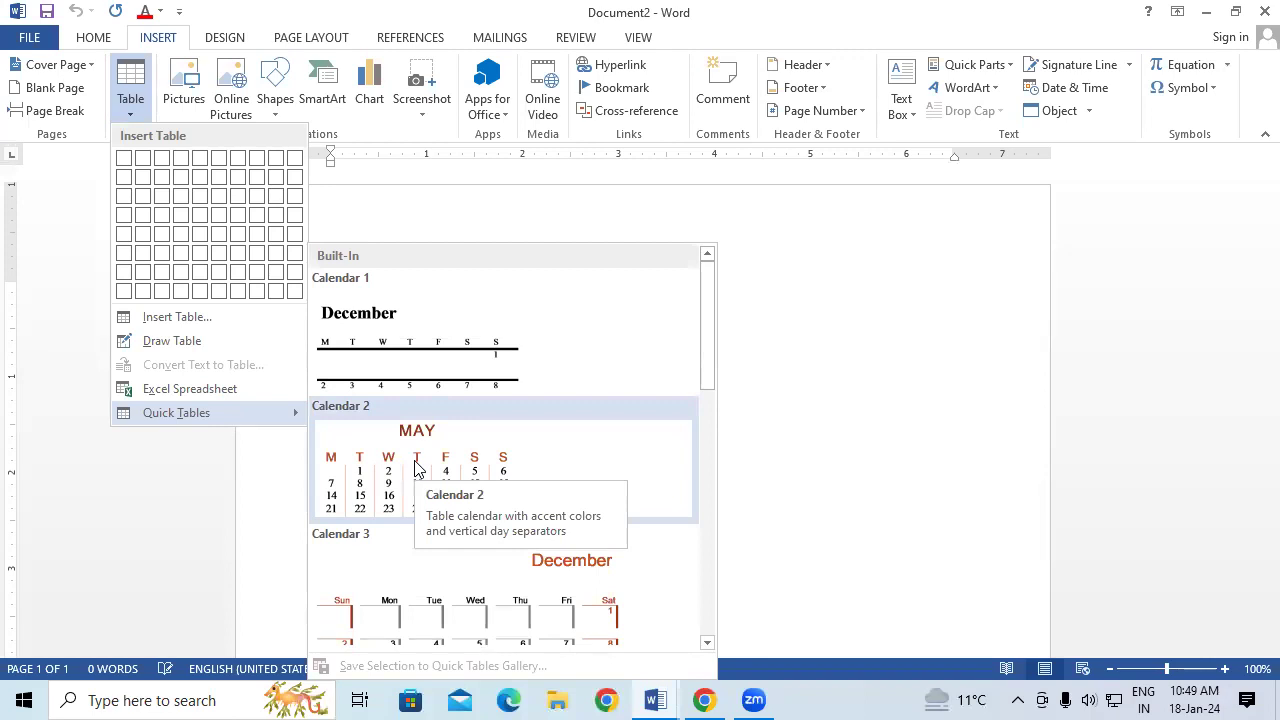
pyautogui.moveTo(706, 352)
pyautogui.mouseDown()
pyautogui.moveTo(697, 510)
pyautogui.moveTo(703, 337)
pyautogui.mouseUp()
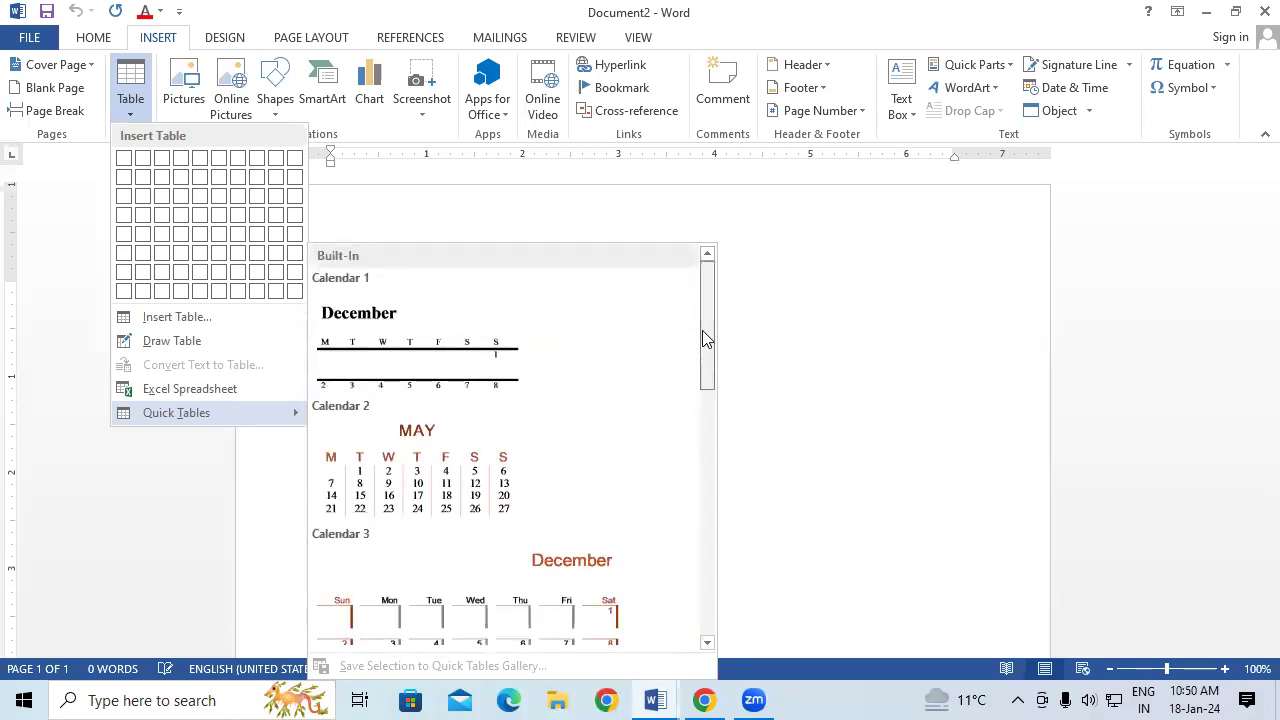
pyautogui.click(470, 458)
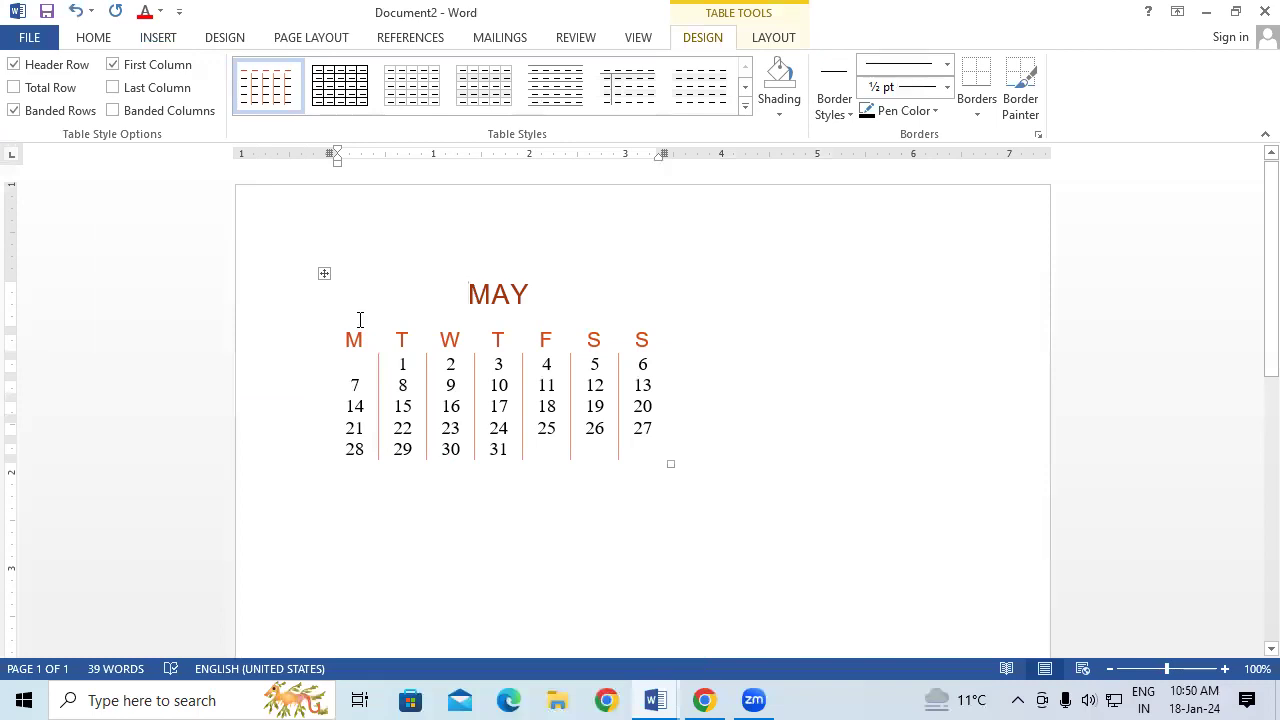
pyautogui.hotkey('ctrl', 'a')
pyautogui.hotkey('ctrl', 'c')
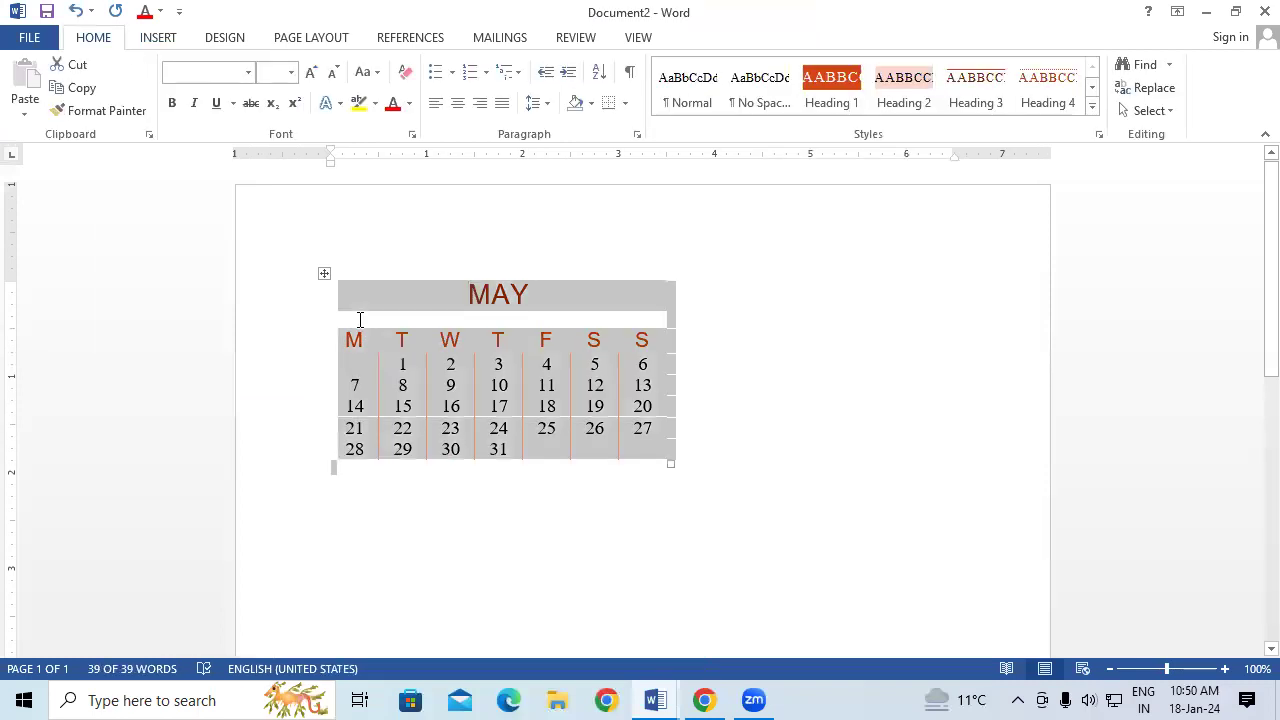
# Step: Paste two copies of the calendar below the original
pyautogui.click(375, 490)
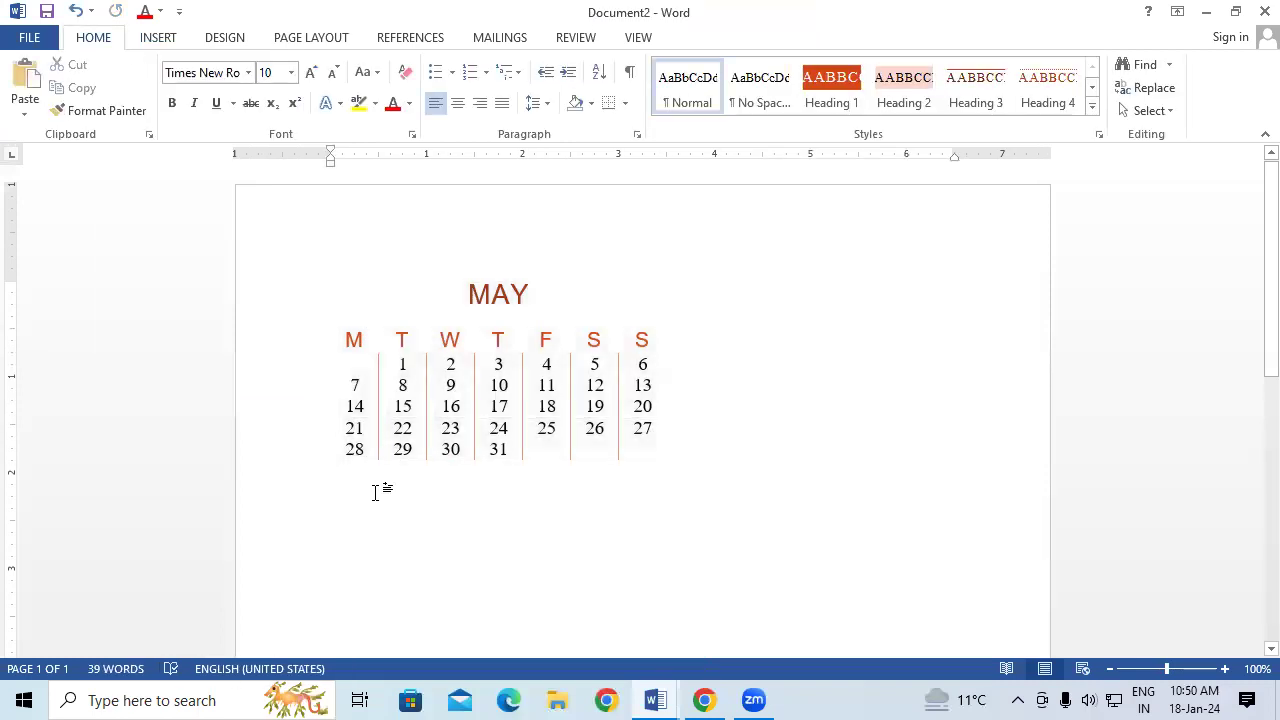
pyautogui.hotkey('ctrl', 'v')
pyautogui.hotkey('ctrl', 'v')
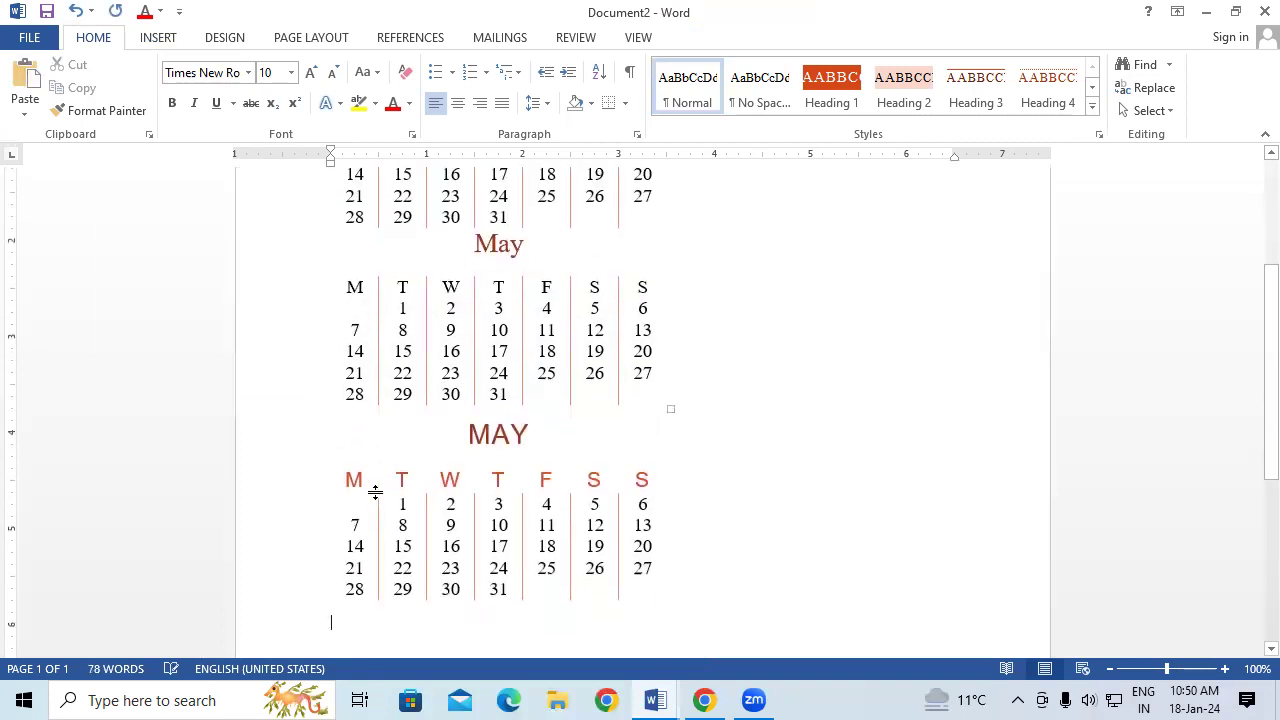
pyautogui.hotkey('ctrl', 'v')
# Step: Change the first two calendar titles from MAY to JANUARY and FEBRUARY
pyautogui.scroll(8, 620, 397)
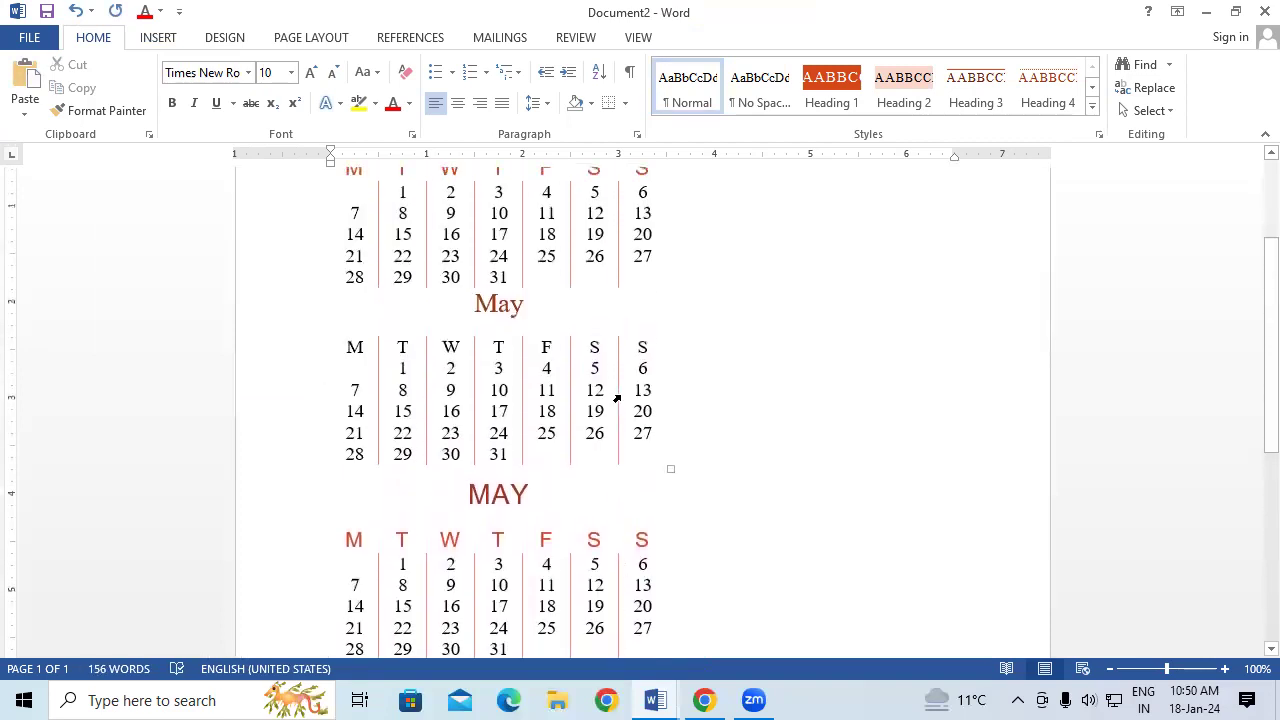
pyautogui.click(535, 300)
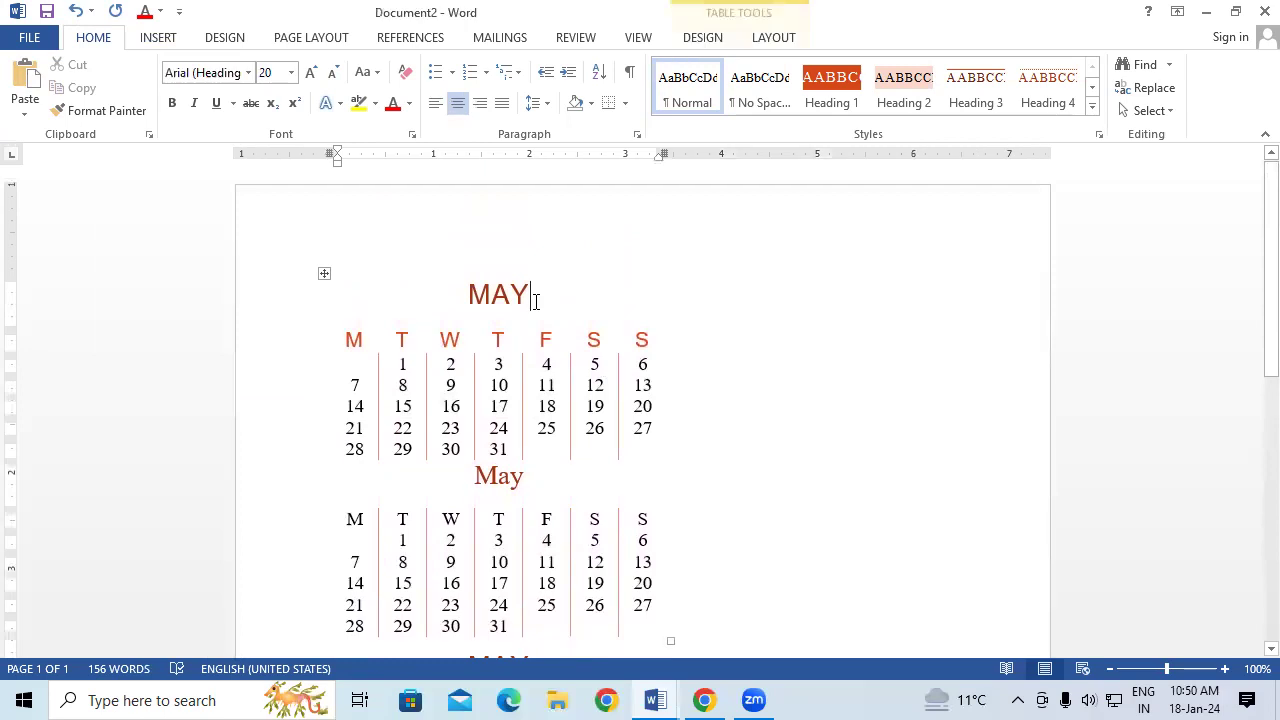
pyautogui.press('BackSpace')
pyautogui.press('BackSpace')
pyautogui.press('BackSpace')
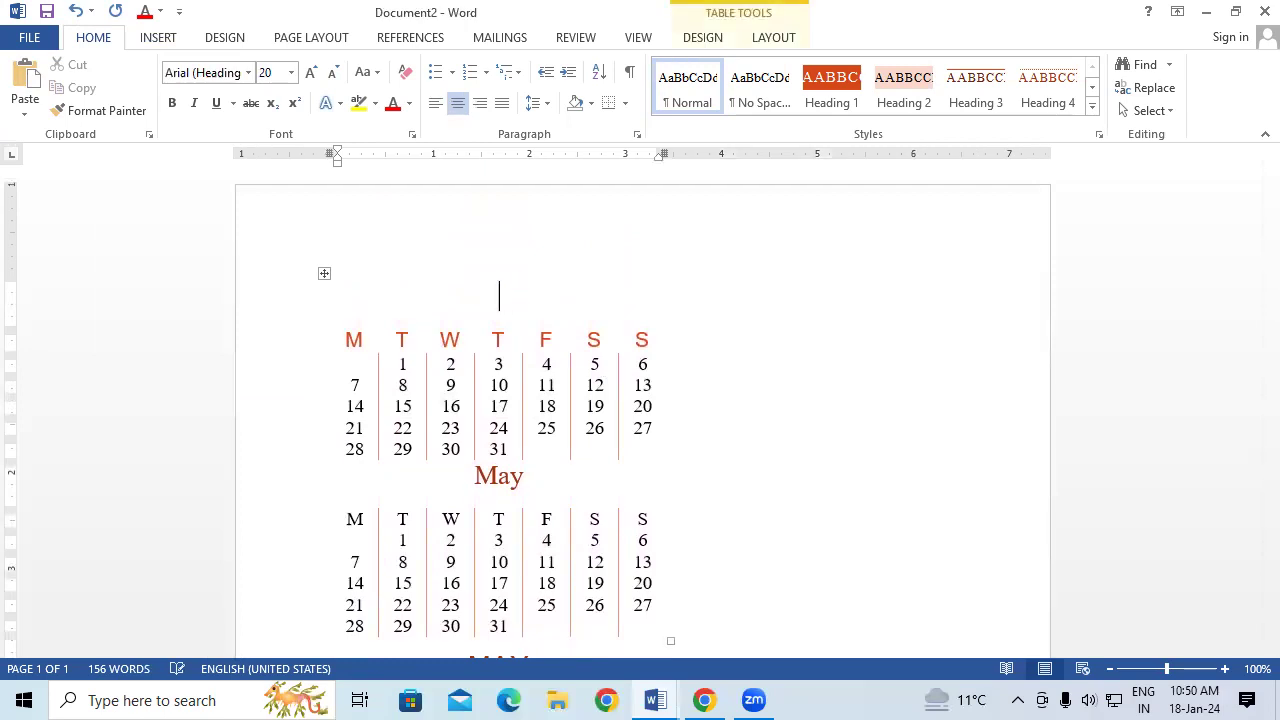
pyautogui.write('JANUARY')
pyautogui.click(543, 487)
pyautogui.press('BackSpace')
pyautogui.press('BackSpace')
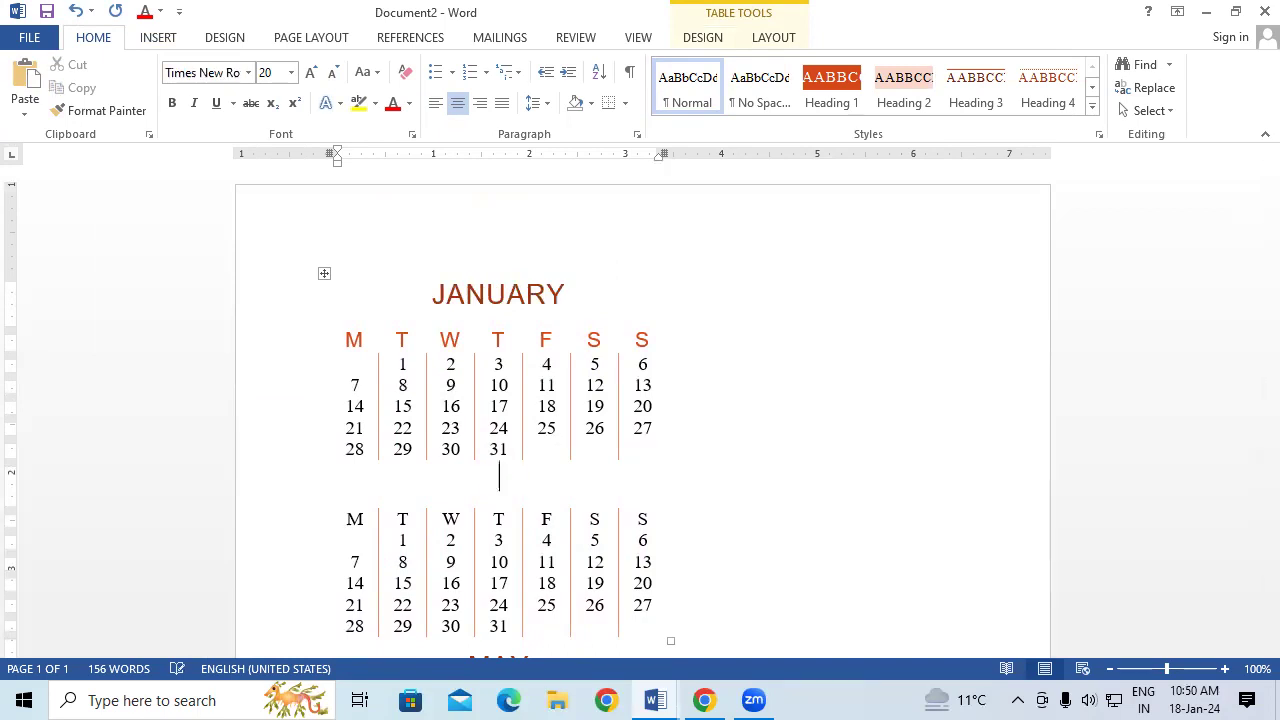
pyautogui.write('FEBRUARY')
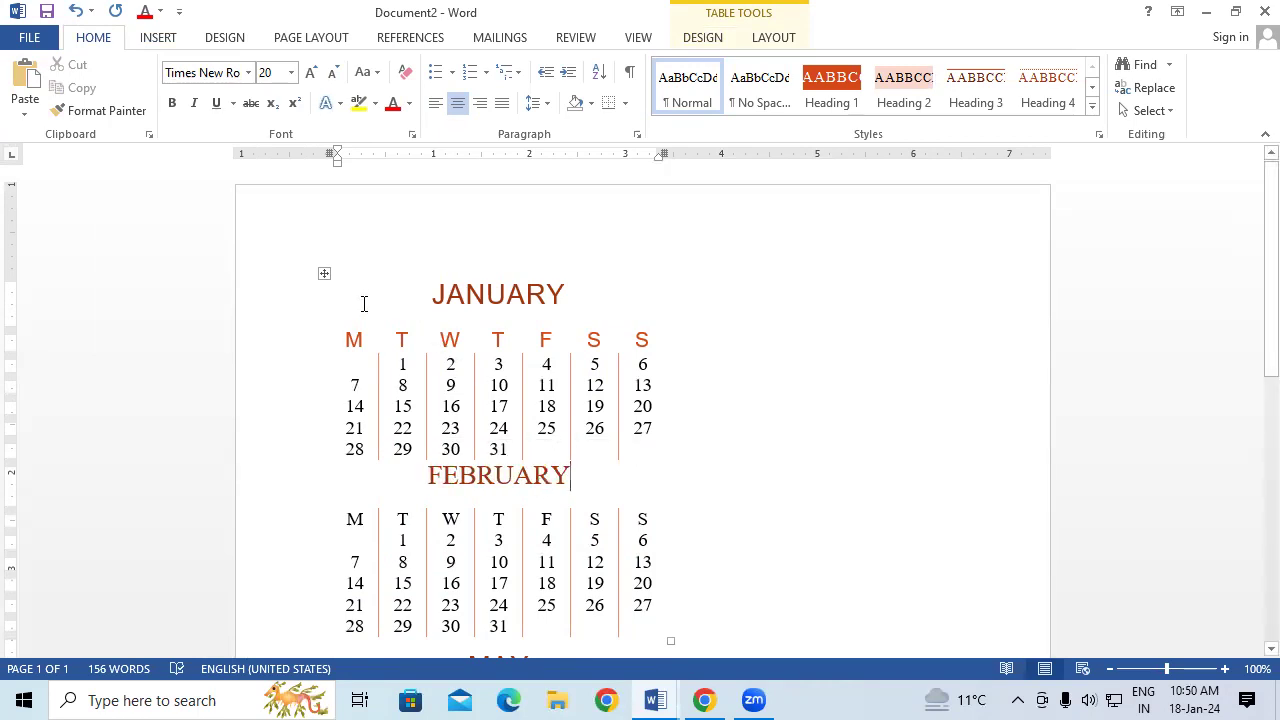
pyautogui.hotkey('ctrl', 'a')
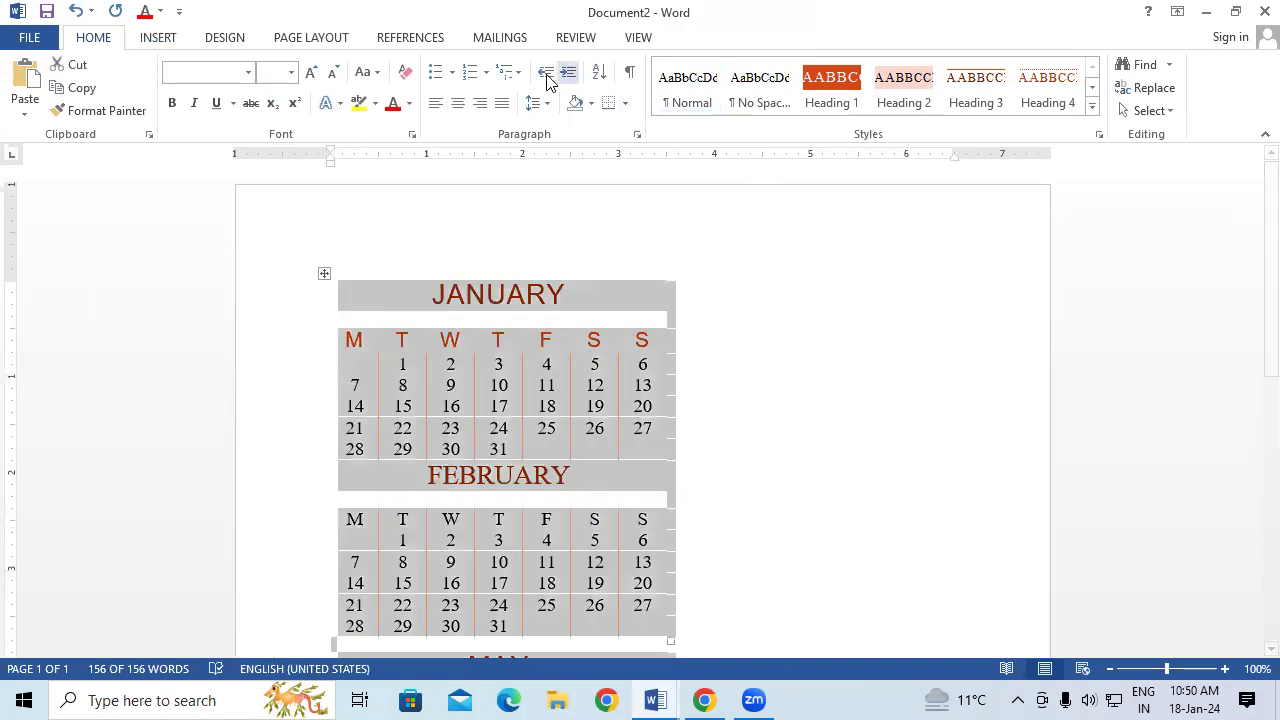
# Step: Try Table Grid, then apply Plain Table 1 to the calendars and switch back to Document1
pyautogui.click(546, 363)
pyautogui.keyDown('shift'); pyautogui.click(582, 533); pyautogui.keyUp('shift')
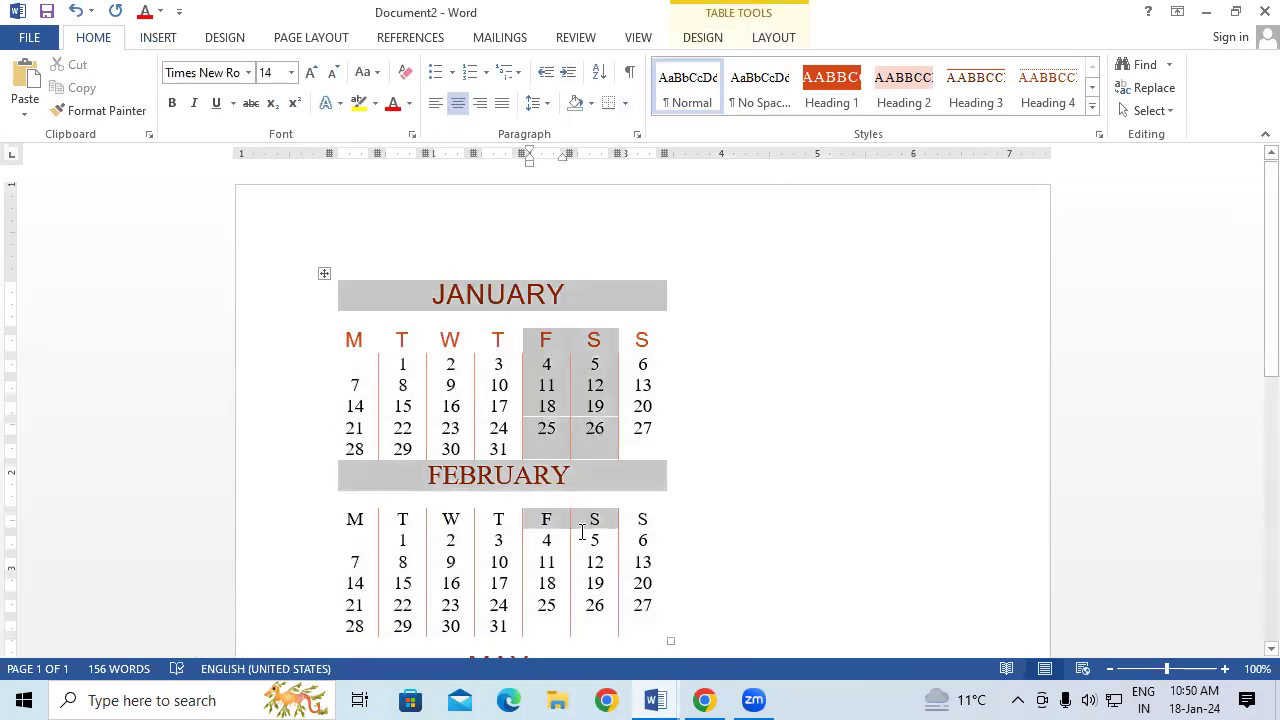
pyautogui.keyDown('shift'); pyautogui.click(584, 541); pyautogui.keyUp('shift')
pyautogui.hotkey('shift', 'Right')
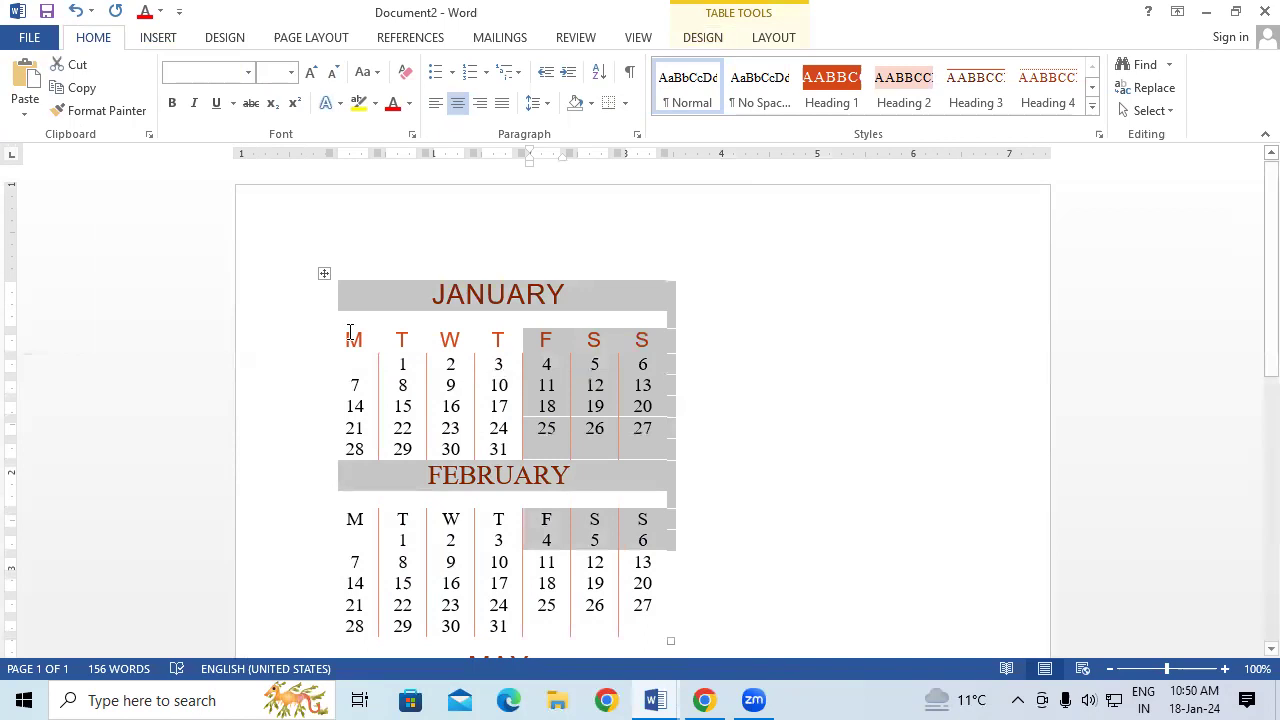
pyautogui.moveTo(350, 332); pyautogui.dragTo(650, 340)
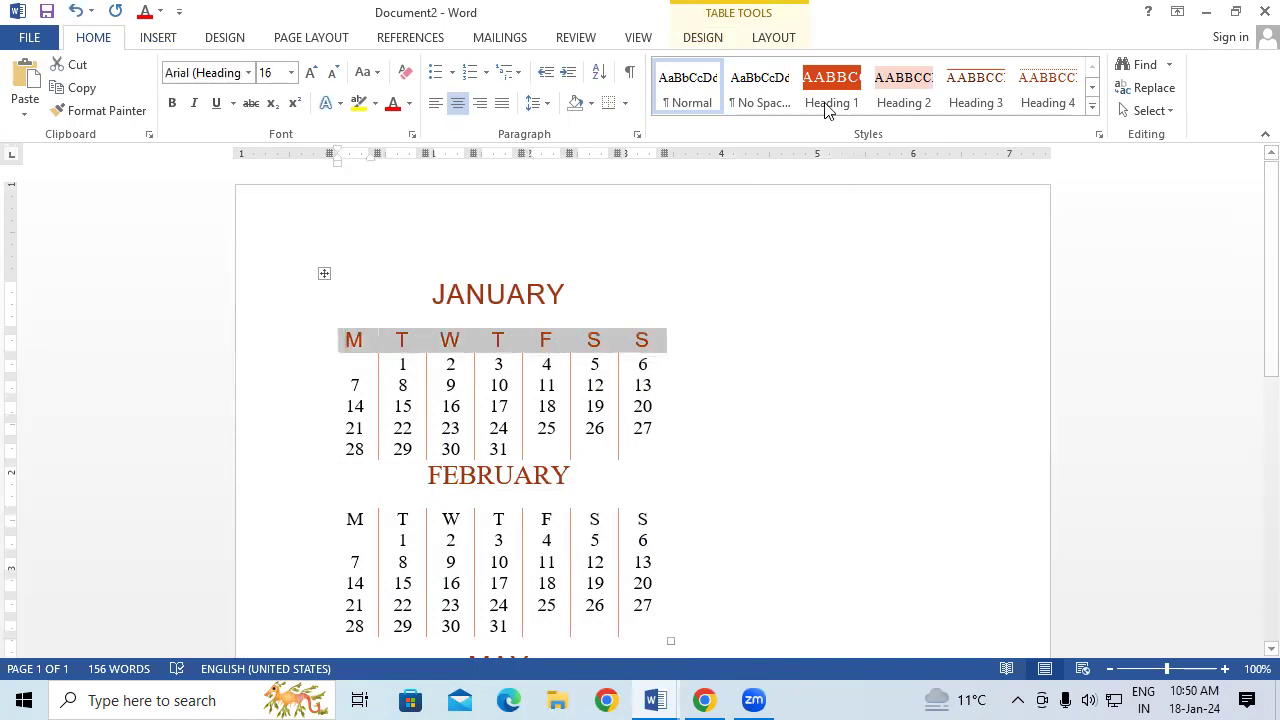
pyautogui.click(717, 40)
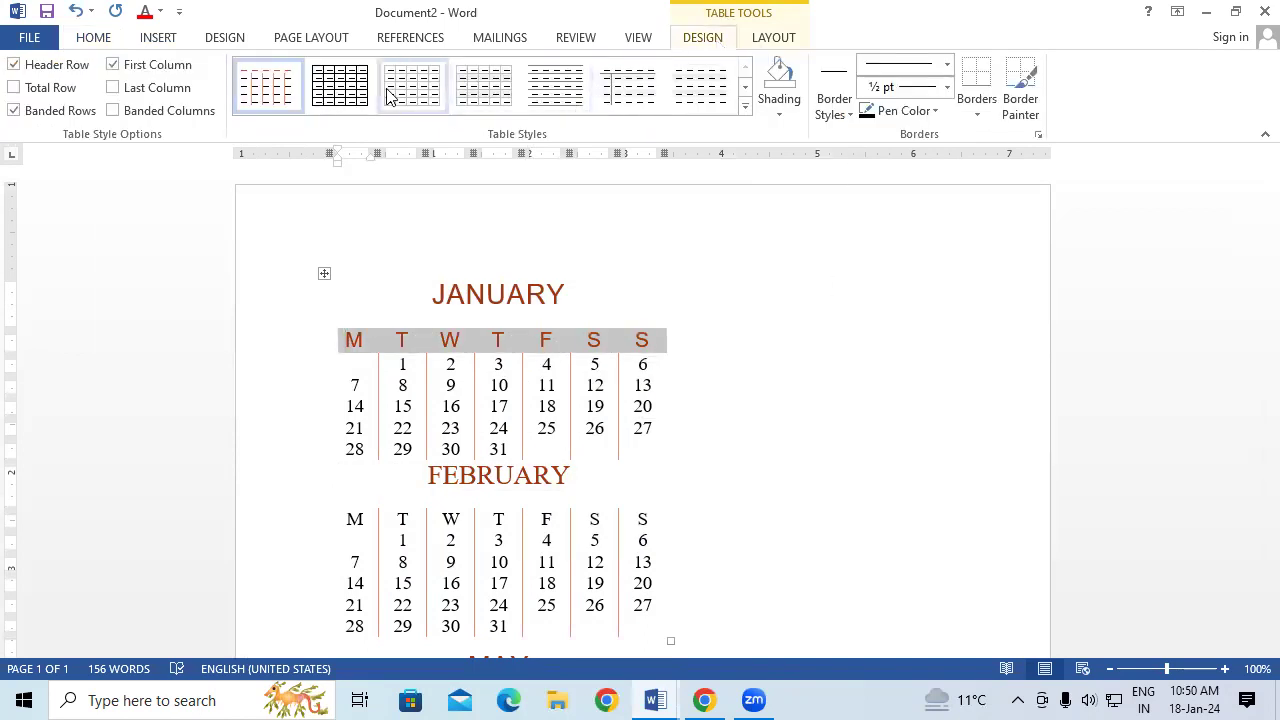
pyautogui.click(340, 85)
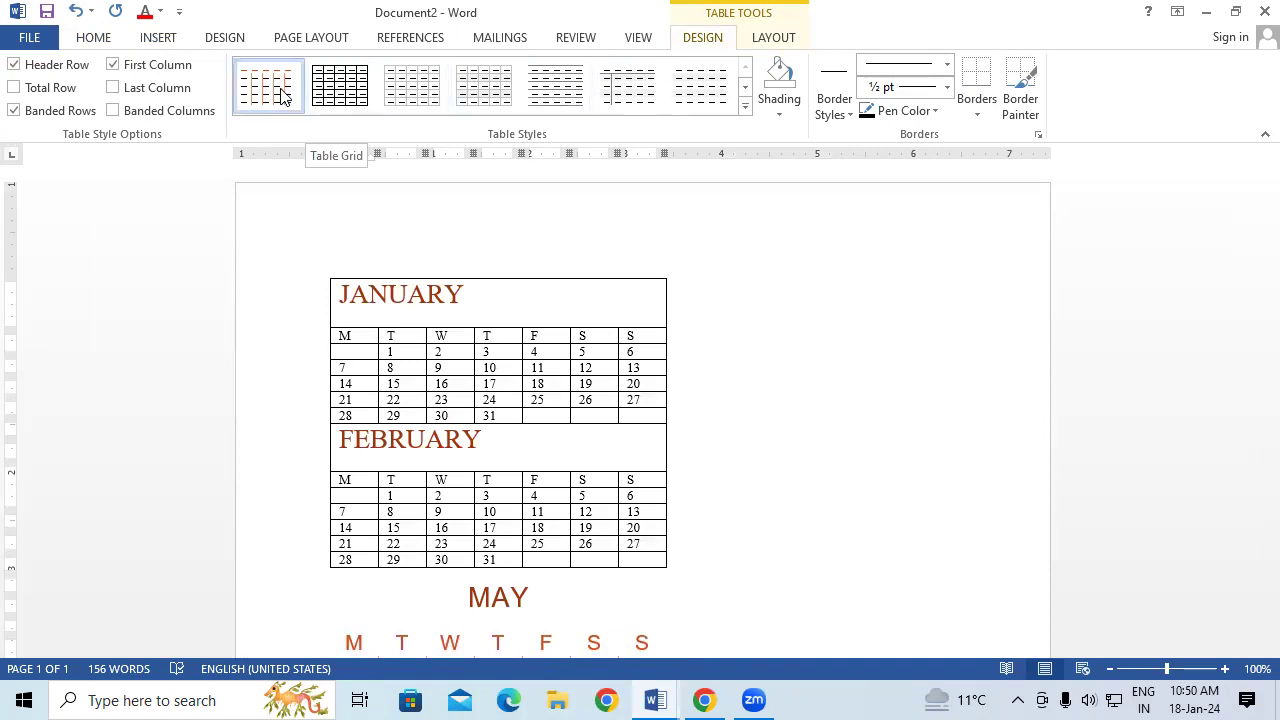
pyautogui.click(280, 92)
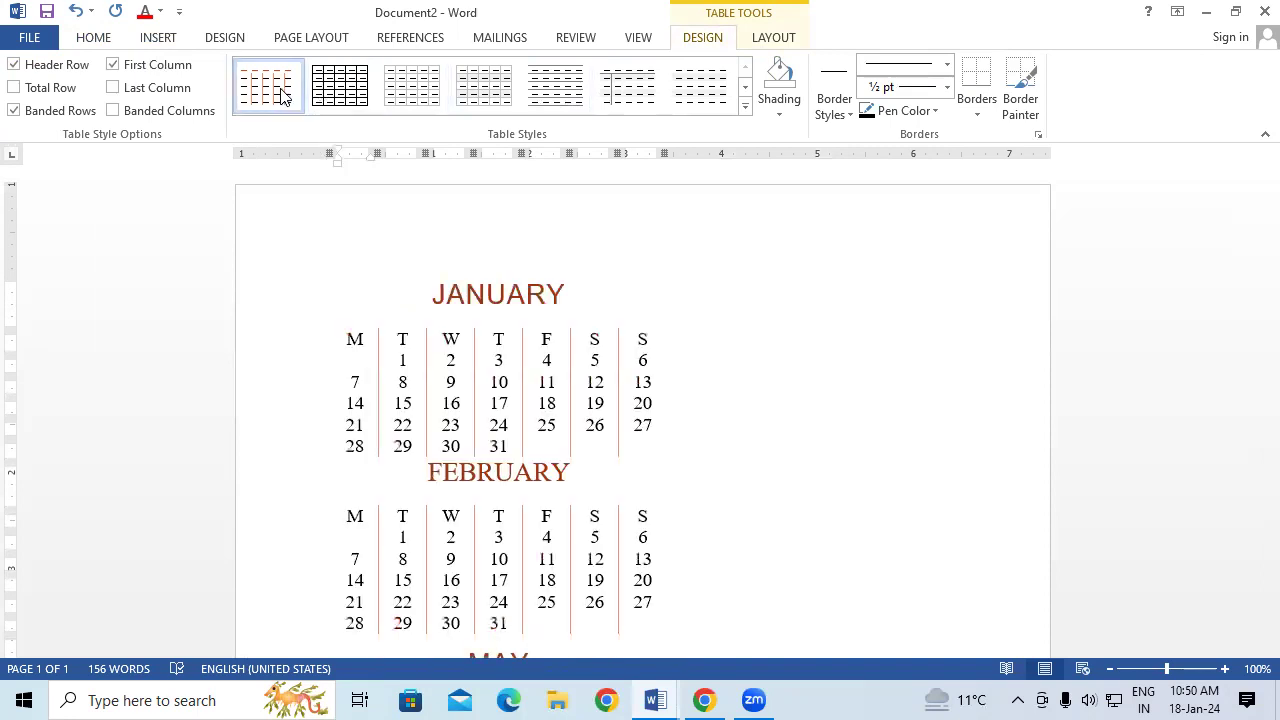
pyautogui.click(497, 103)
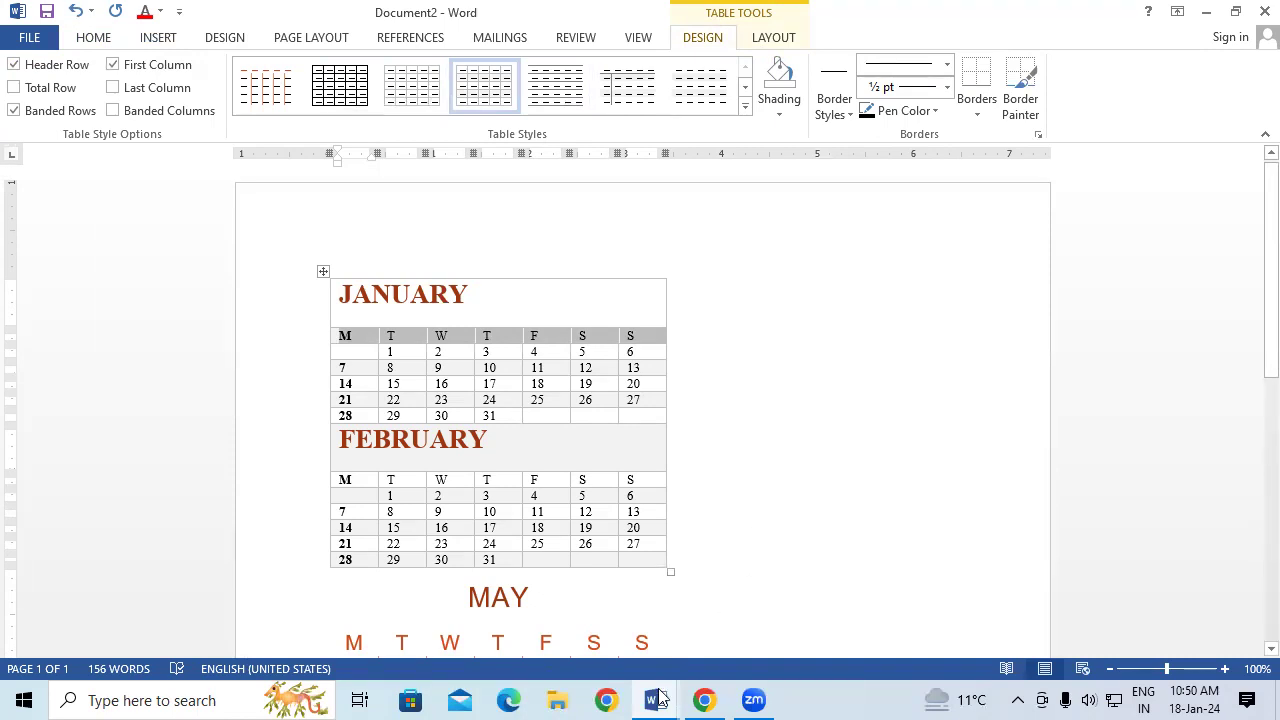
pyautogui.hotkey('alt', 'Tab')
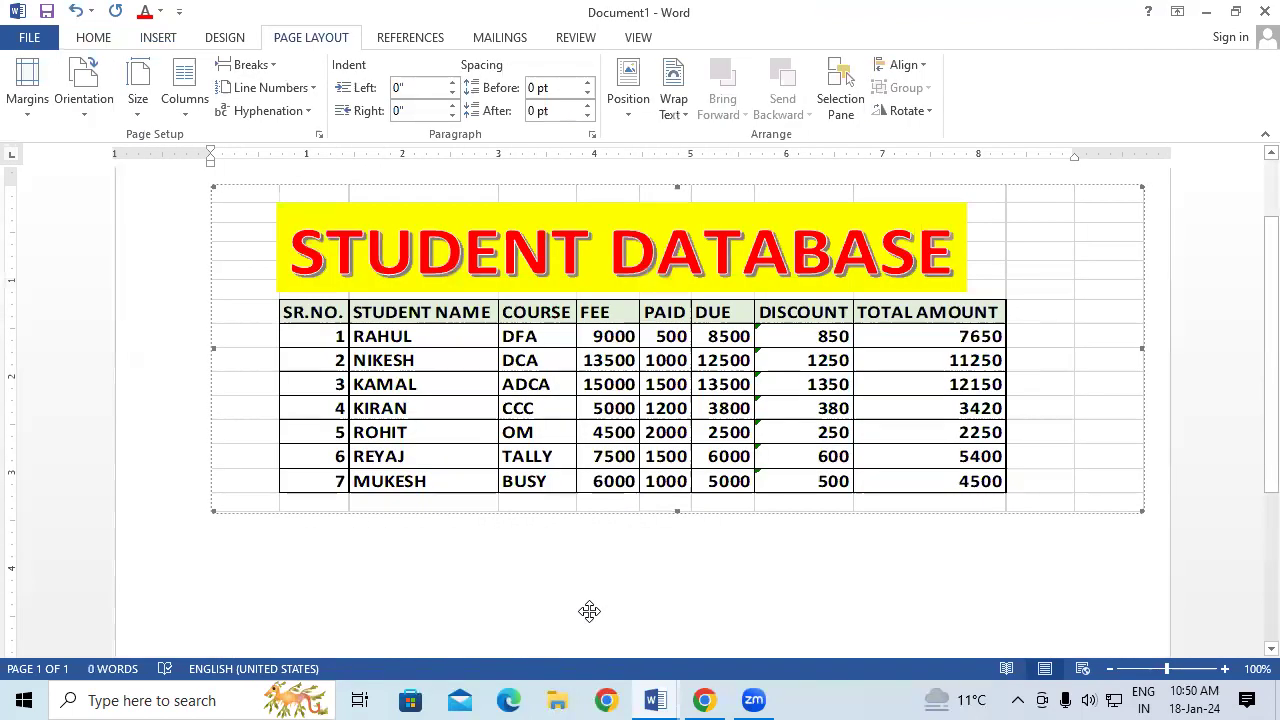